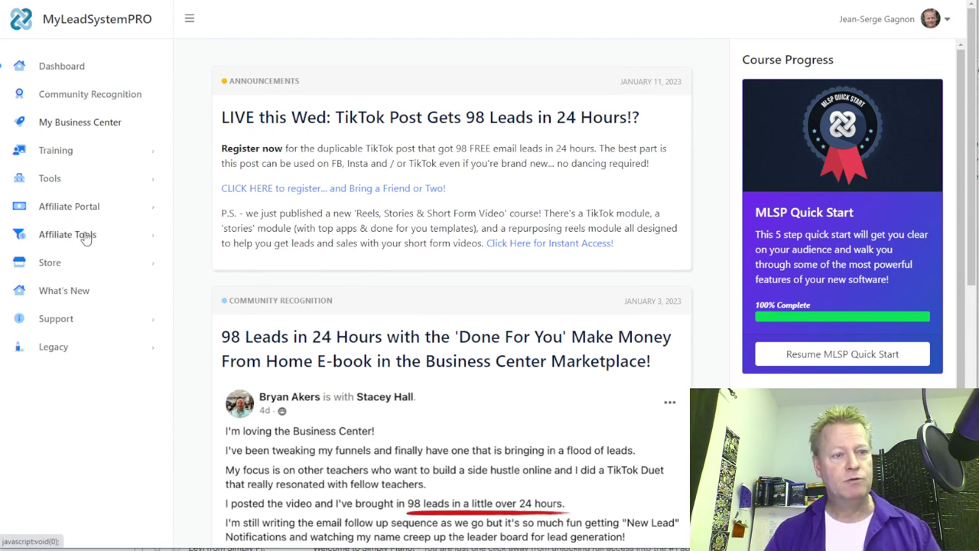
Step: Open the Membership Library from Training and browse the Fundamentals of Marketing and Getting Leads on Social courses
click(83, 237)
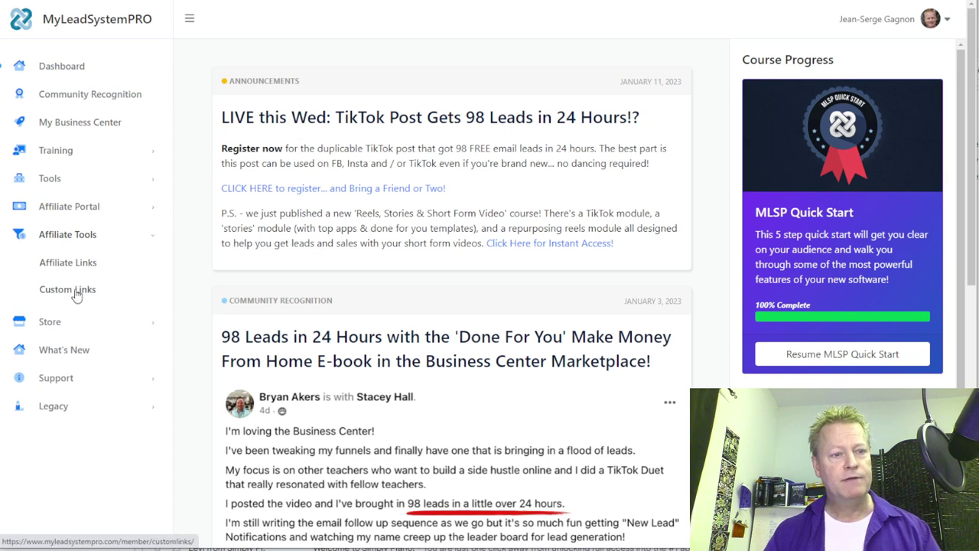
click(64, 151)
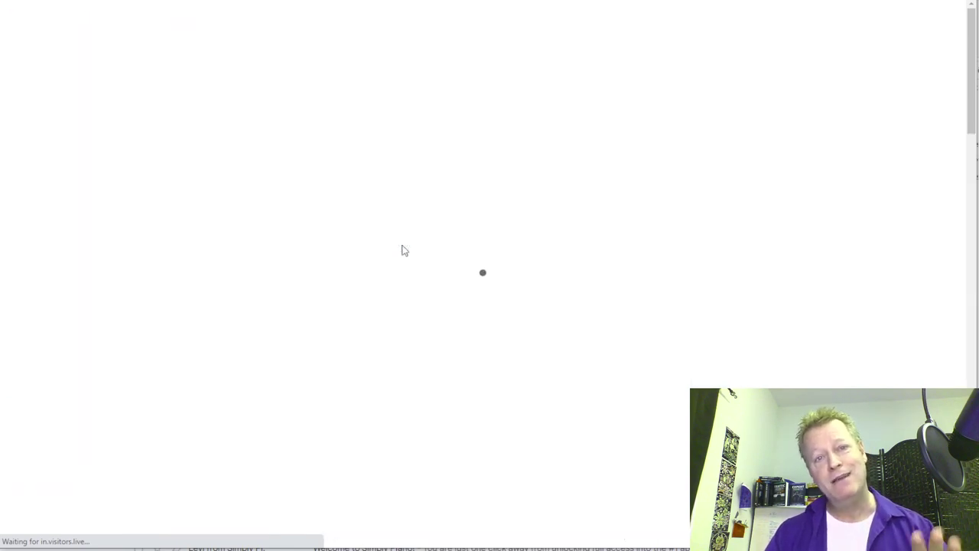
scroll(405, 249, down, 5)
scroll(406, 247, down, 8)
scroll(406, 247, up, 6)
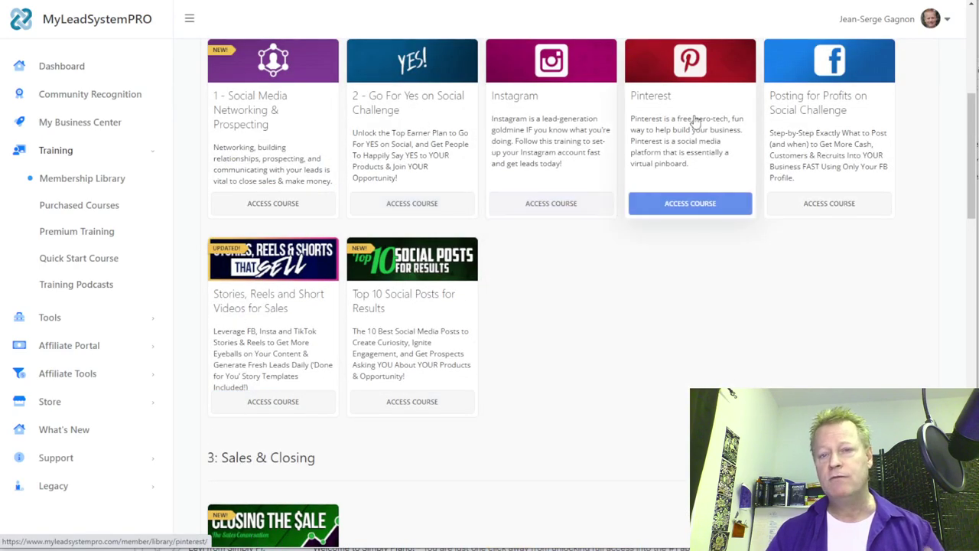
scroll(813, 145, up, 5)
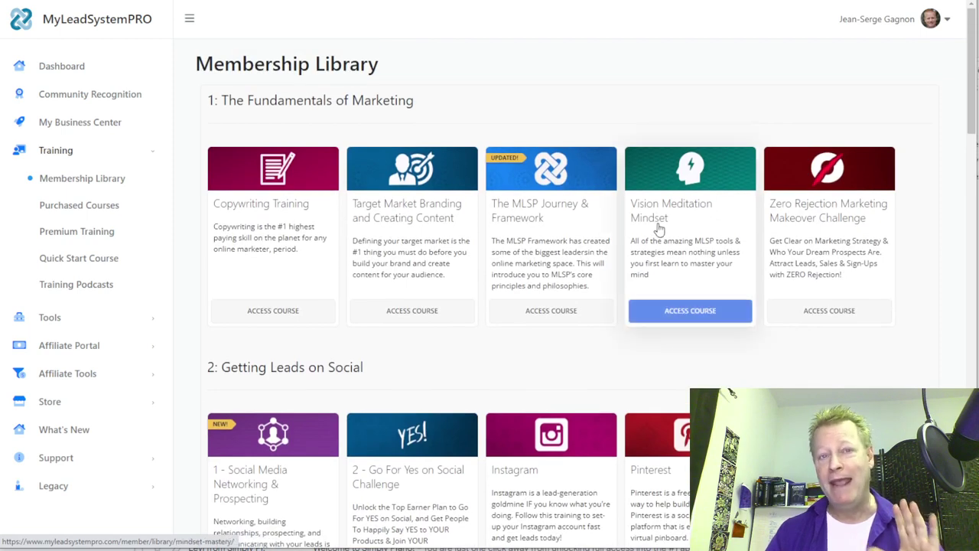
scroll(660, 228, down, 15)
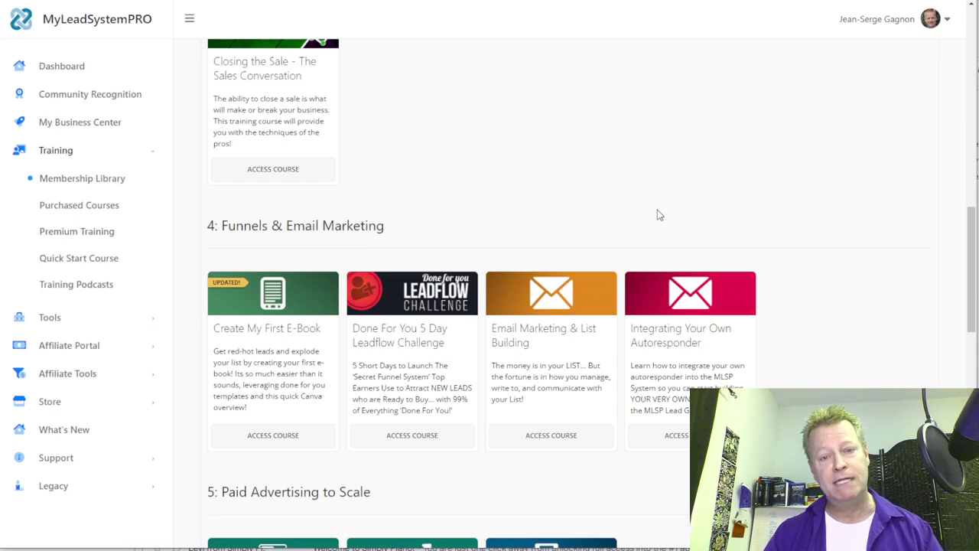
scroll(655, 214, up, 10)
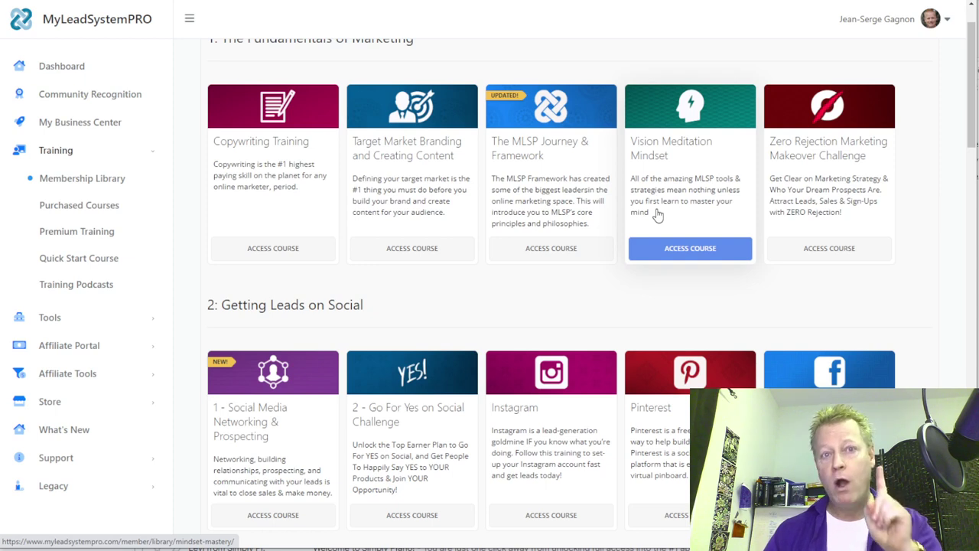
scroll(656, 214, up, 1)
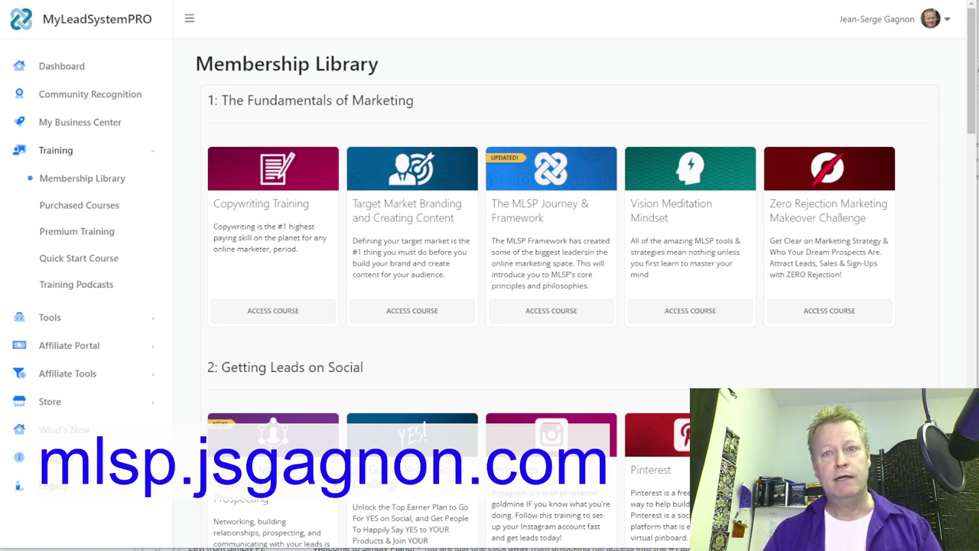
key(ctrl+t)
Step: Load mlsp.jsgagnon.com and look over the 'Quickly Learn the #1 Way to MAKE MONEY NOW' page
text(mlsp.)
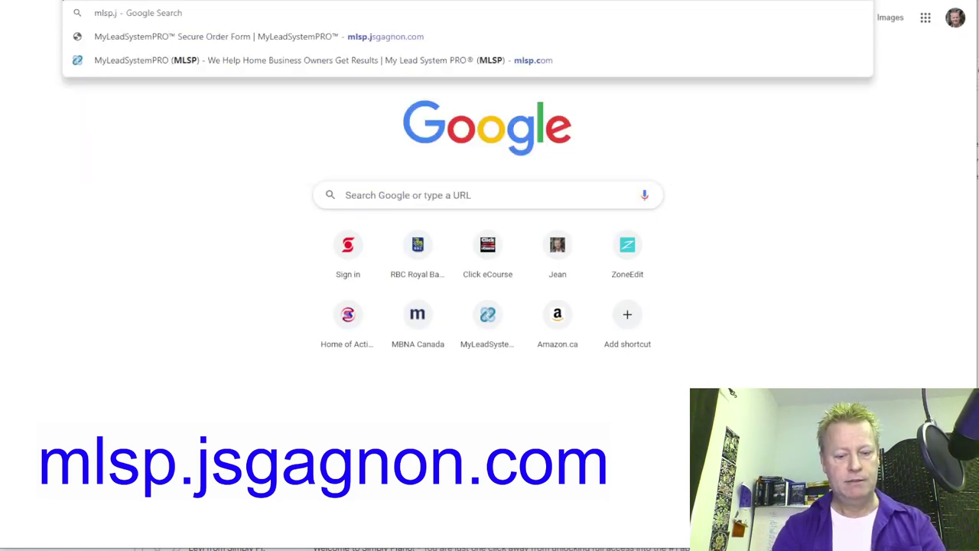
text(jsgagnon.com)
key(Return)
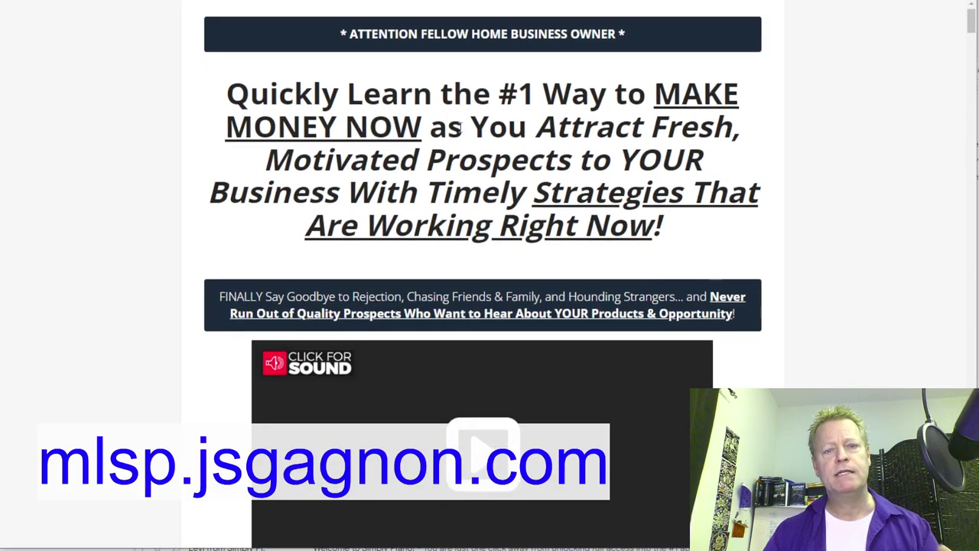
scroll(569, 170, down, 15)
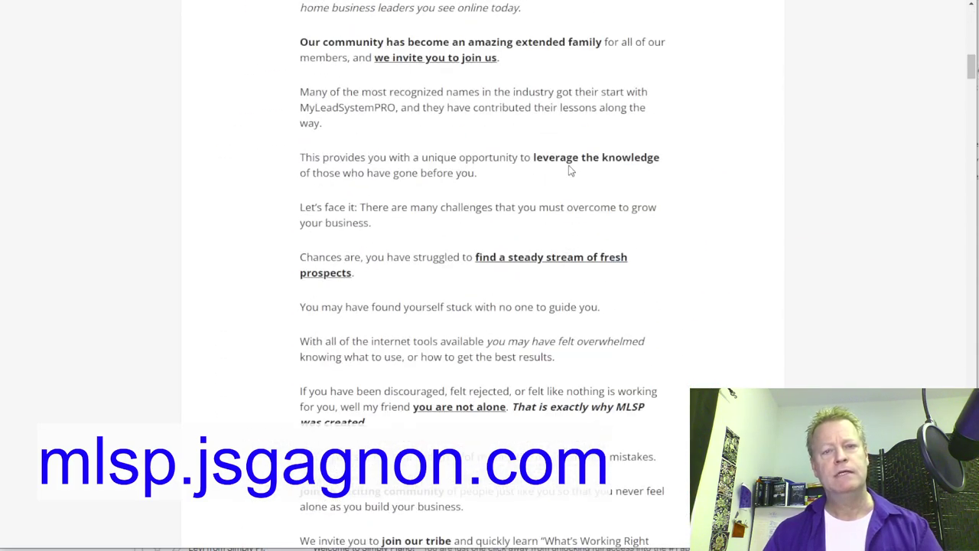
scroll(569, 170, down, 20)
scroll(566, 162, up, 20)
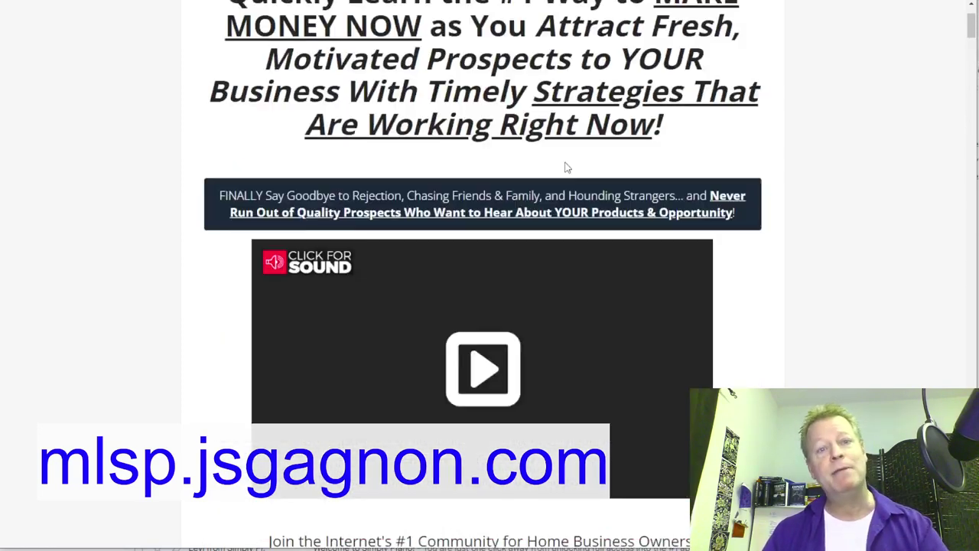
scroll(565, 167, up, 2)
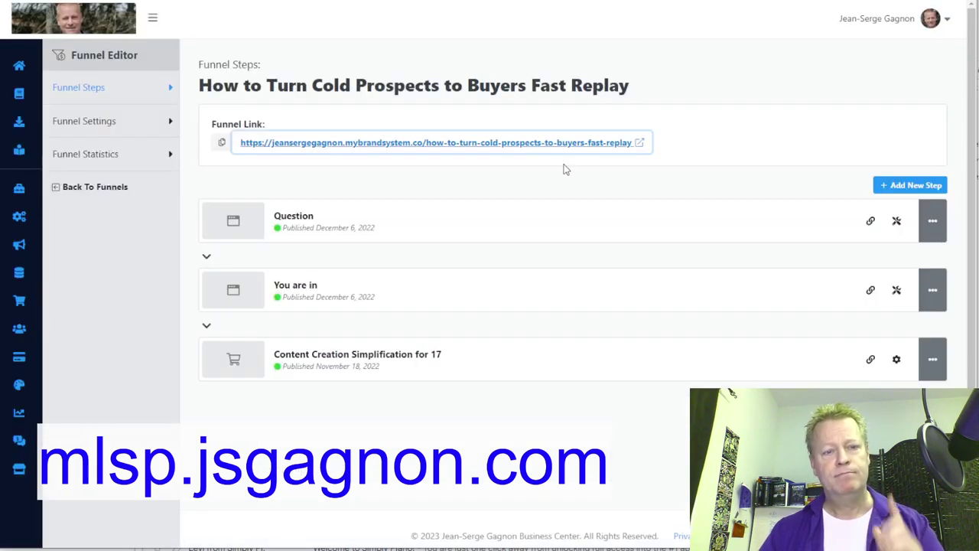
scroll(563, 166, down, 1)
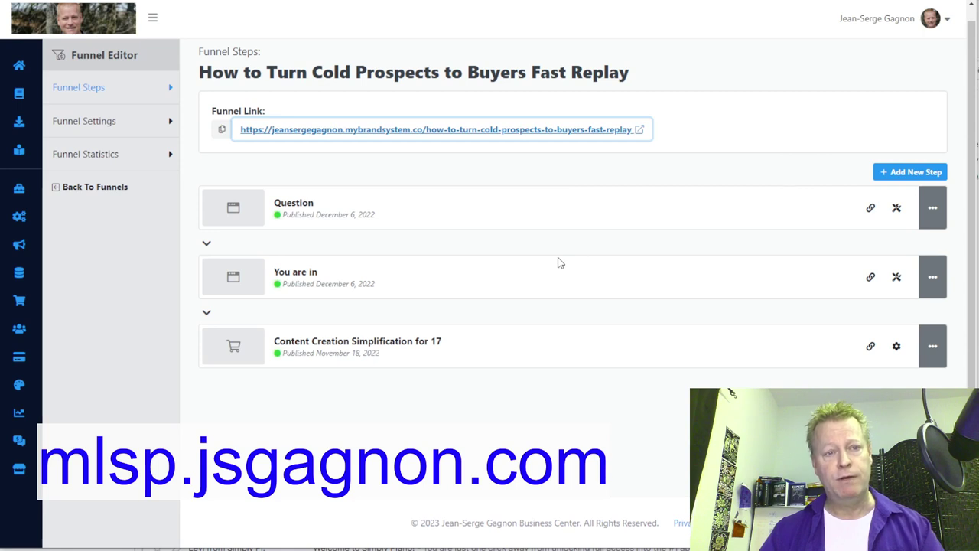
click(897, 209)
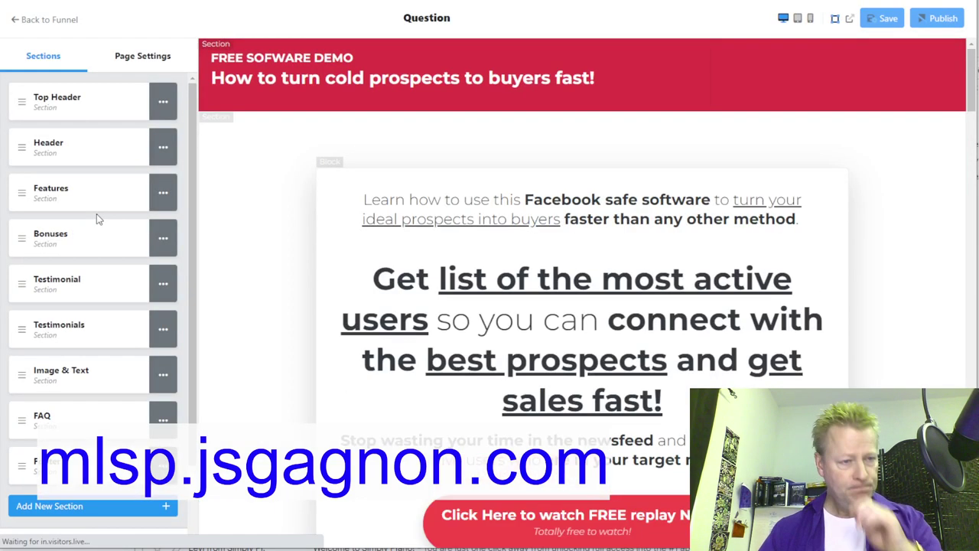
scroll(96, 337, down, 2)
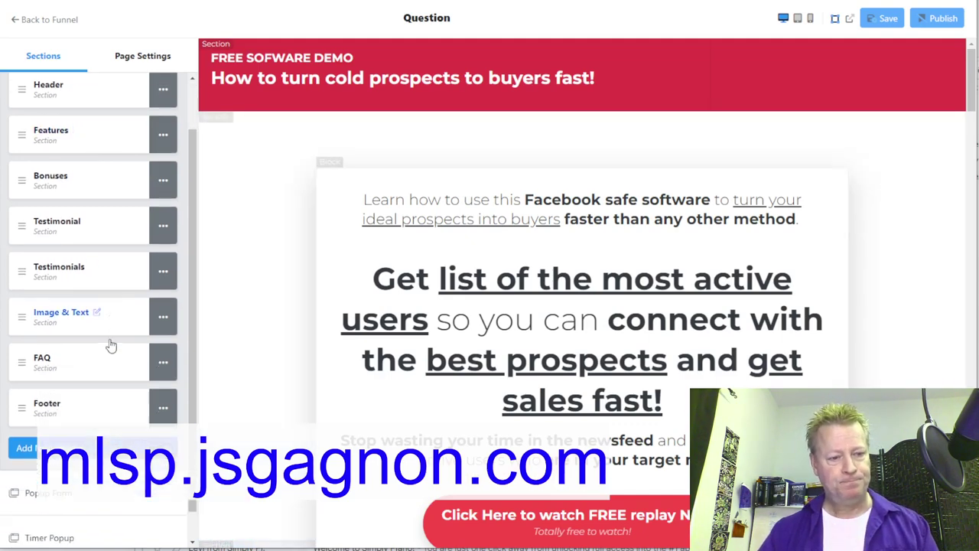
click(30, 461)
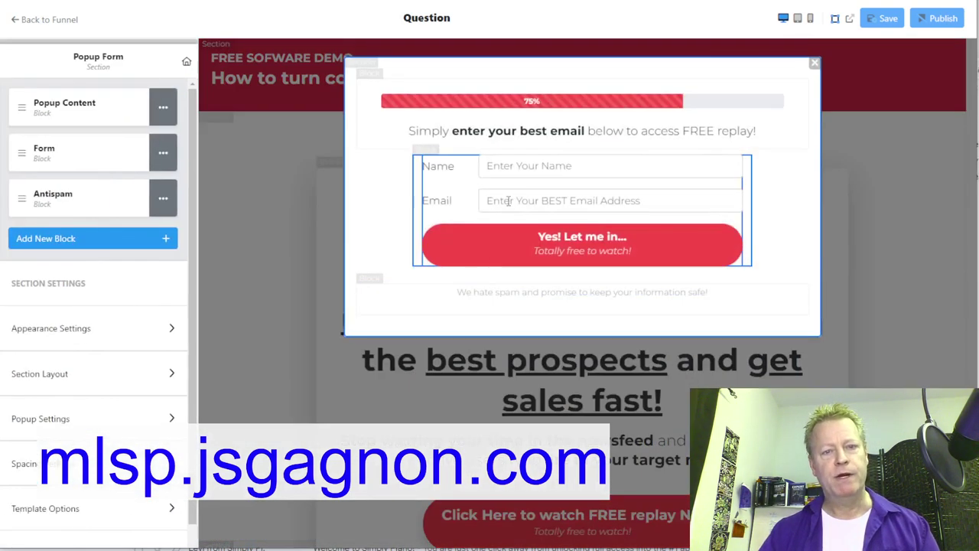
click(593, 249)
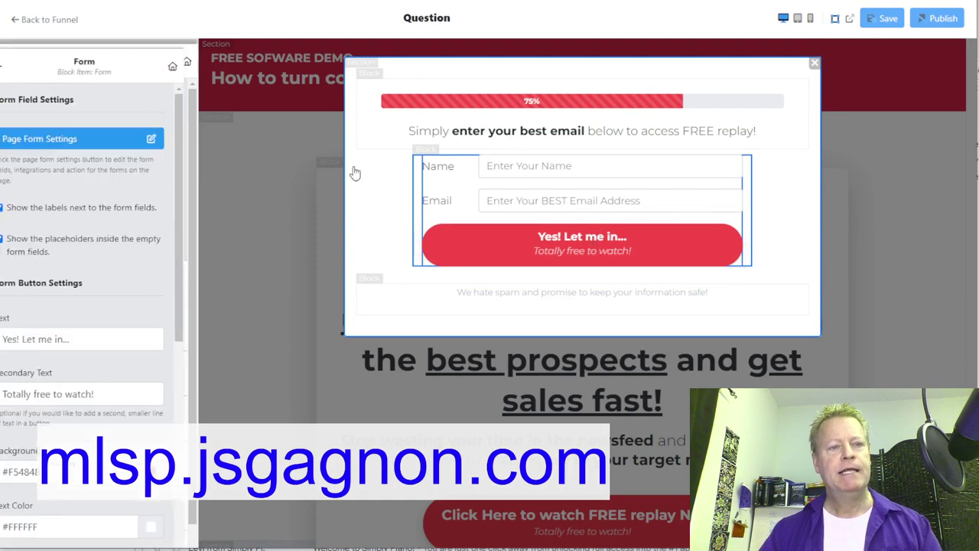
click(87, 140)
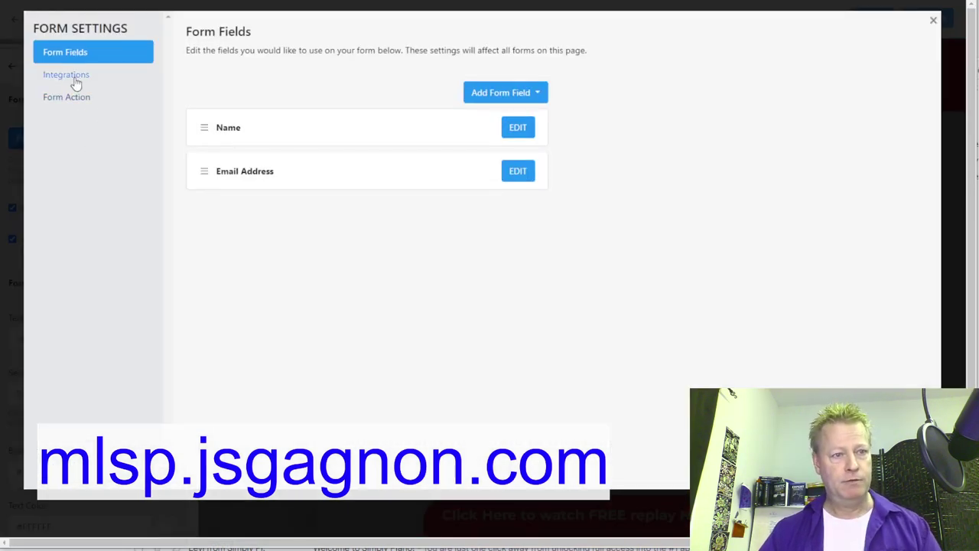
click(69, 75)
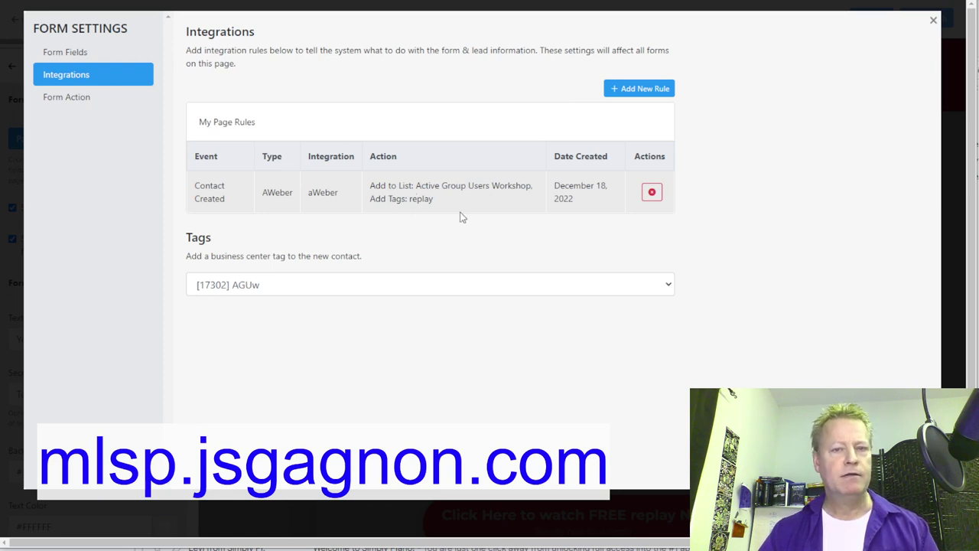
click(92, 106)
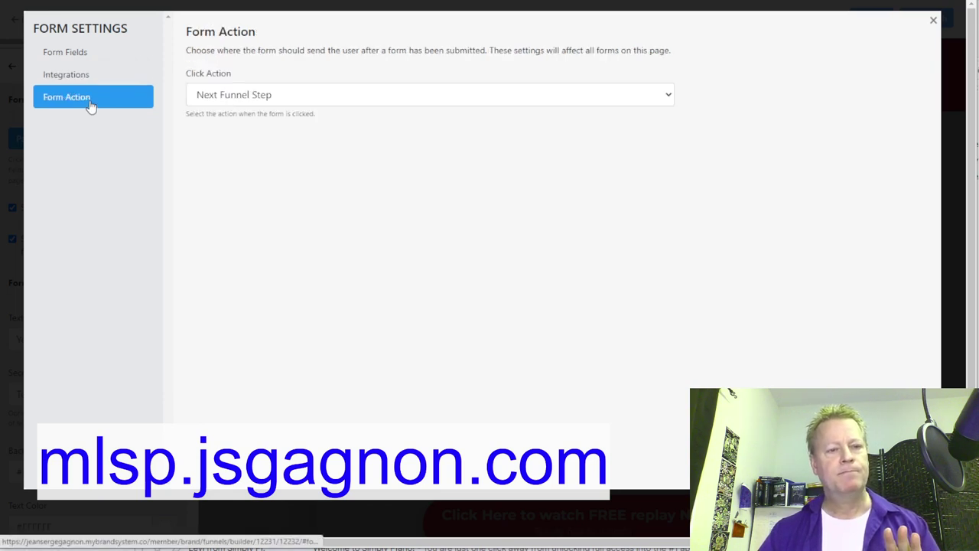
click(89, 72)
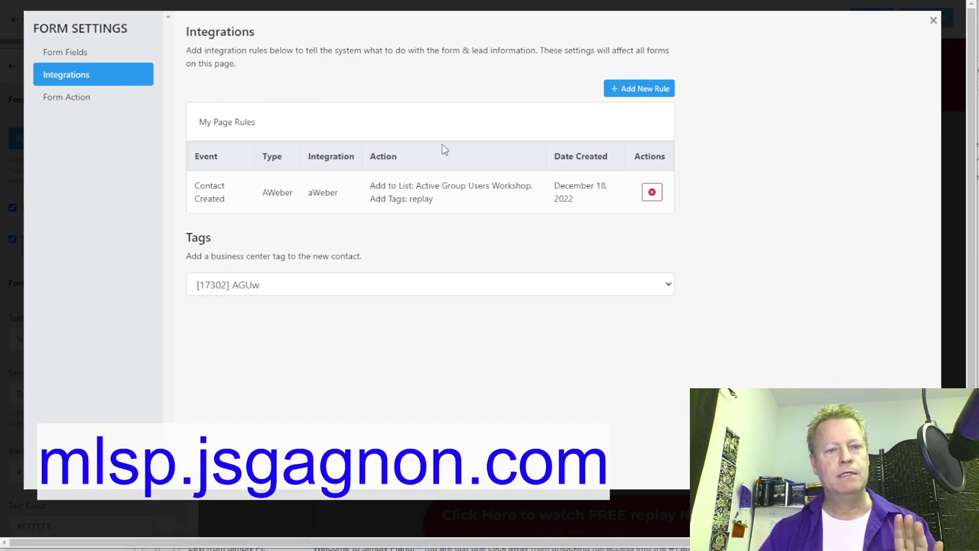
click(933, 20)
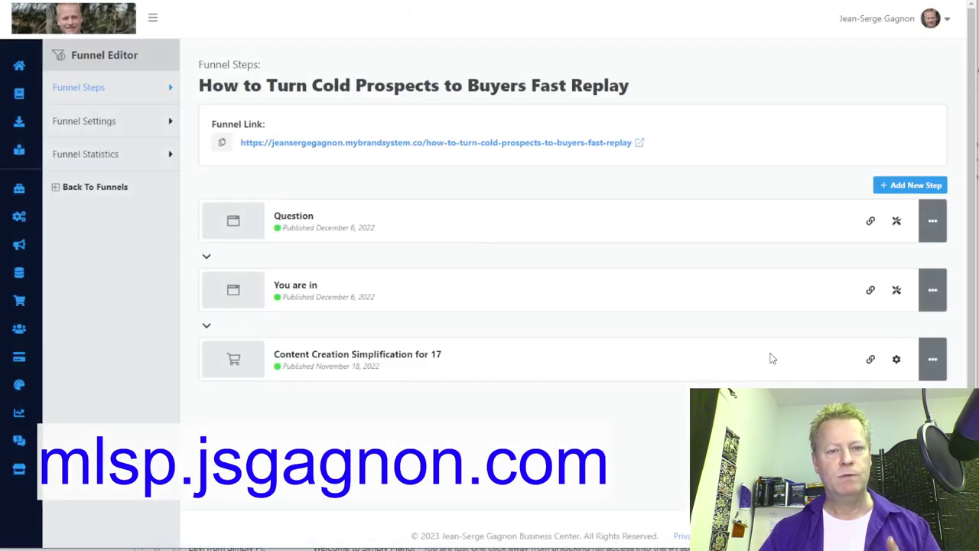
Step: Return to Funnels and open the Active Group Users Workshop funnel's Start Page in the builder
click(127, 185)
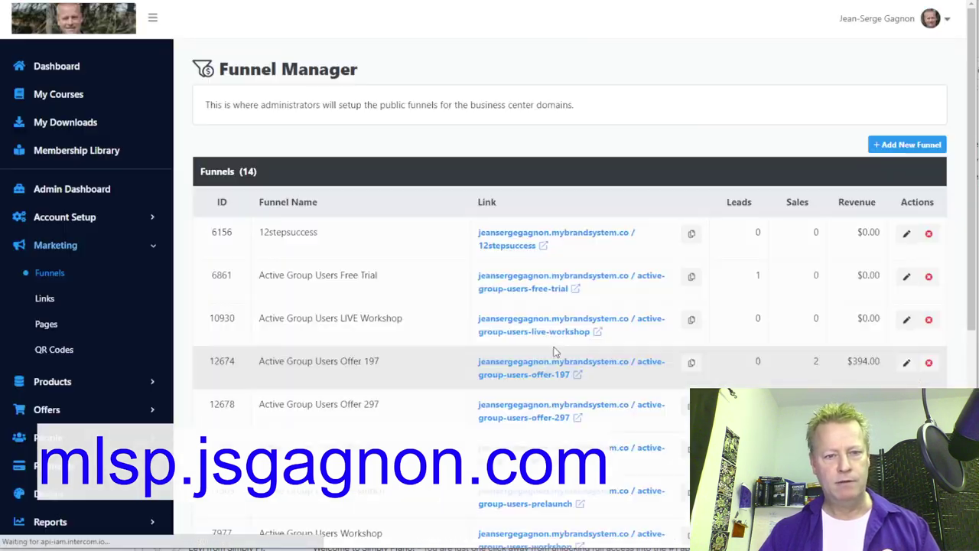
scroll(396, 392, down, 4)
scroll(365, 408, down, 2)
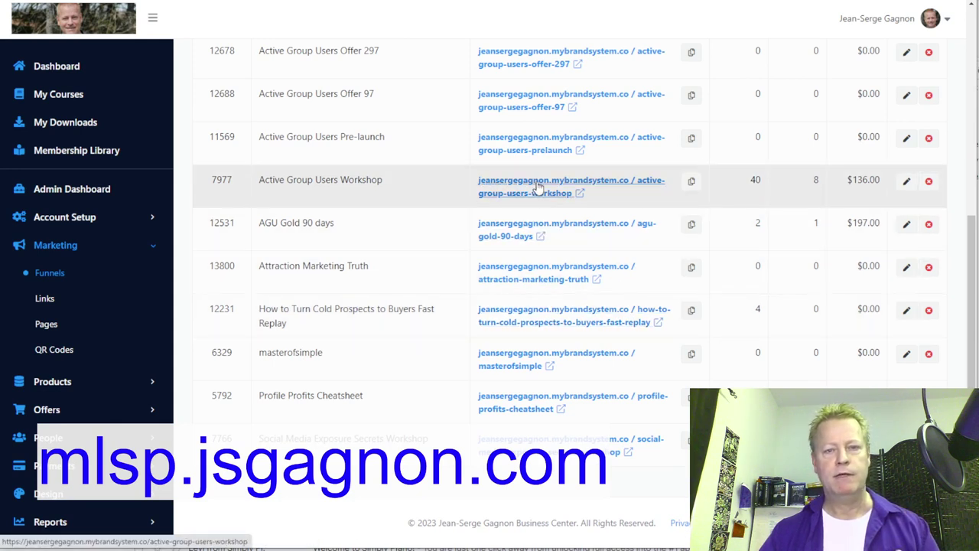
click(908, 184)
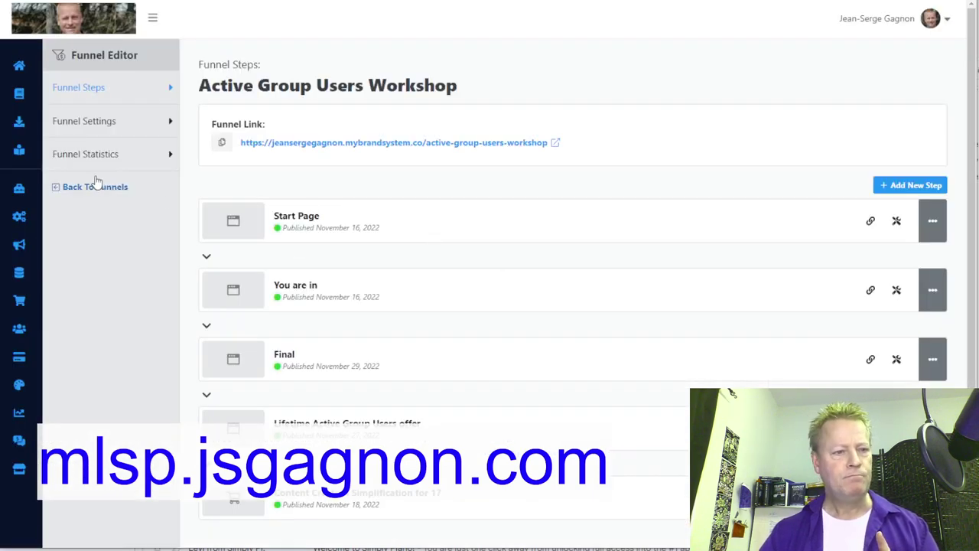
click(897, 221)
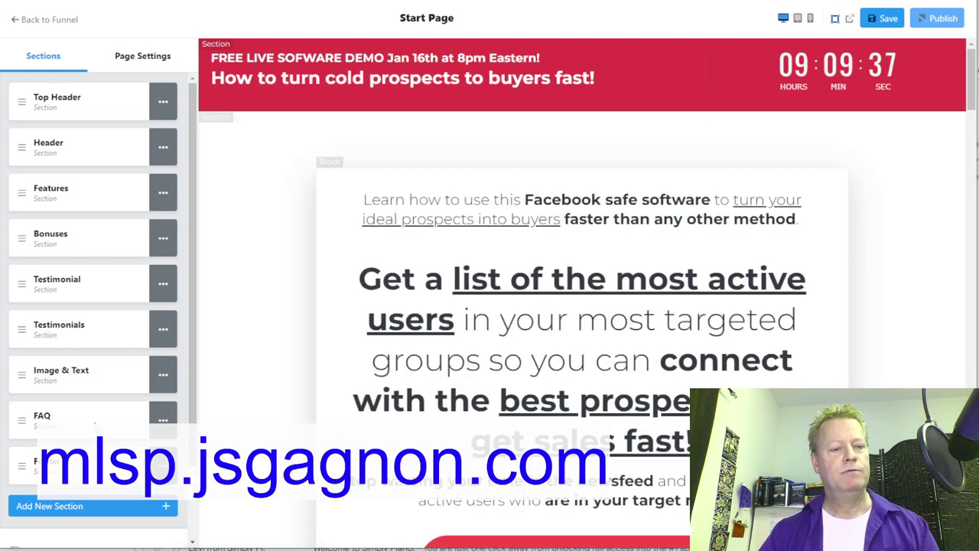
Step: Check the popup form's integrations: AWeber, a WebinarJam registration webhook and the CRM
scroll(91, 268, down, 2)
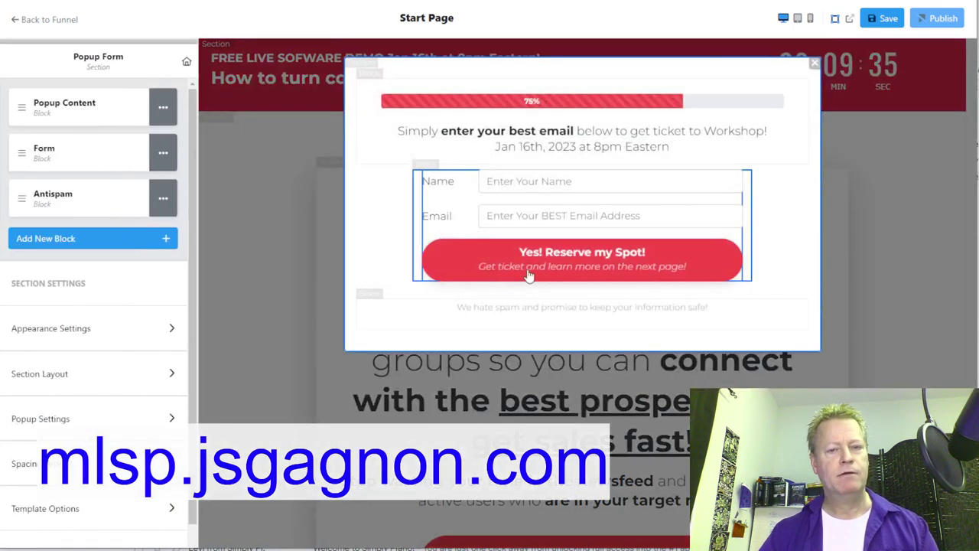
click(548, 263)
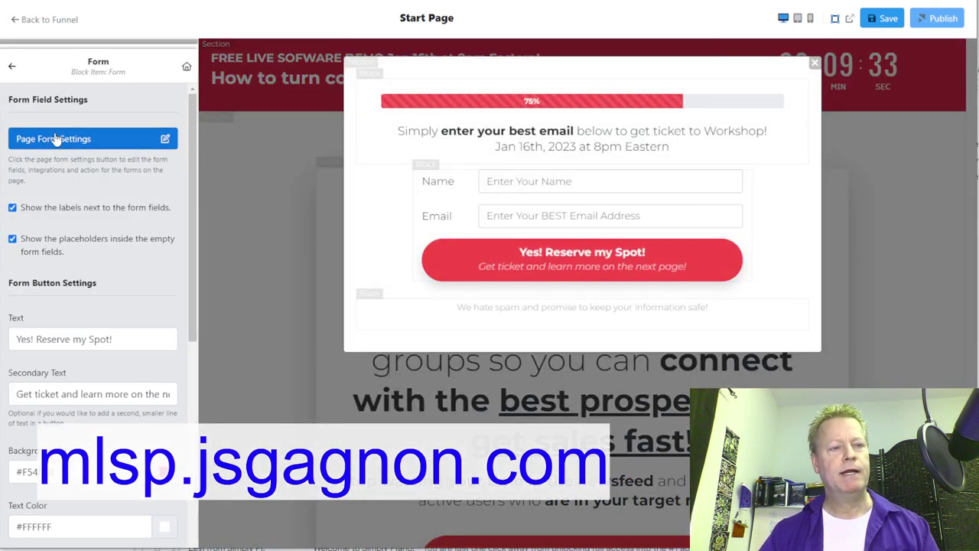
click(149, 142)
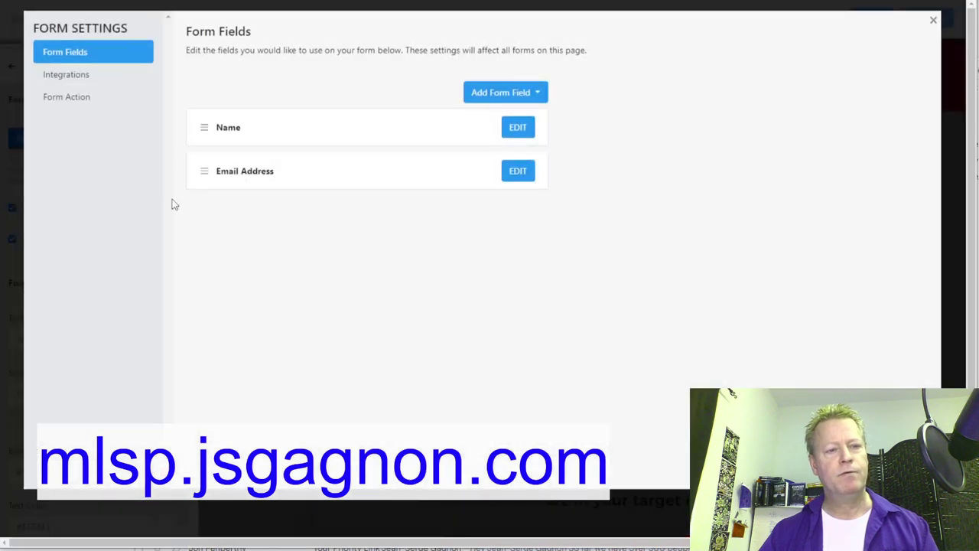
click(92, 80)
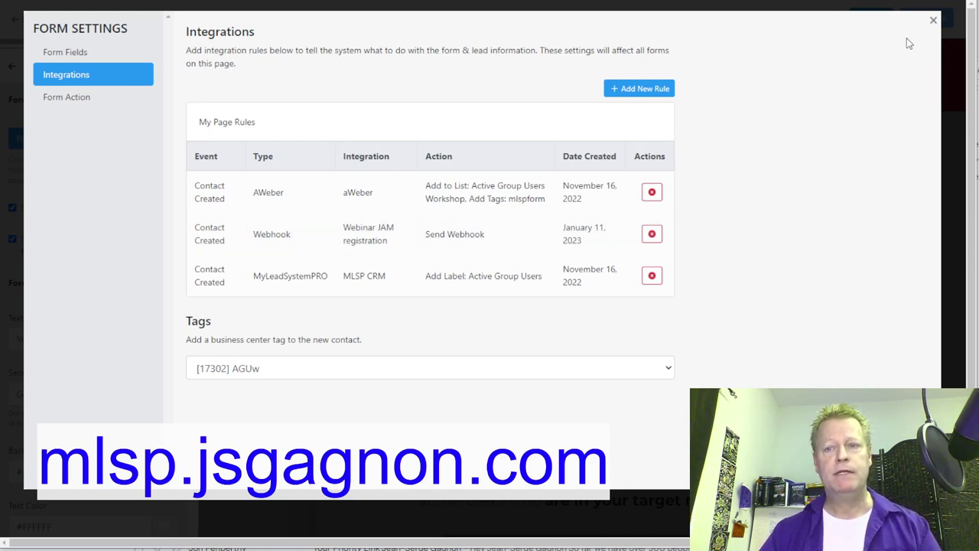
click(933, 19)
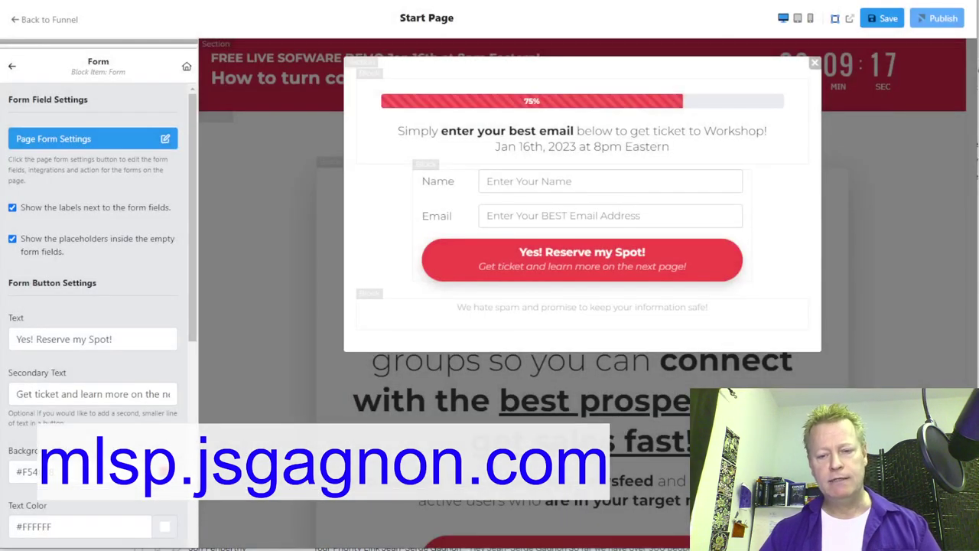
Step: In notes.txt, go over the WebinarJam account, MLSP account, Click eCourse/Active Group Users and funnel requirements
key(alt+Tab)
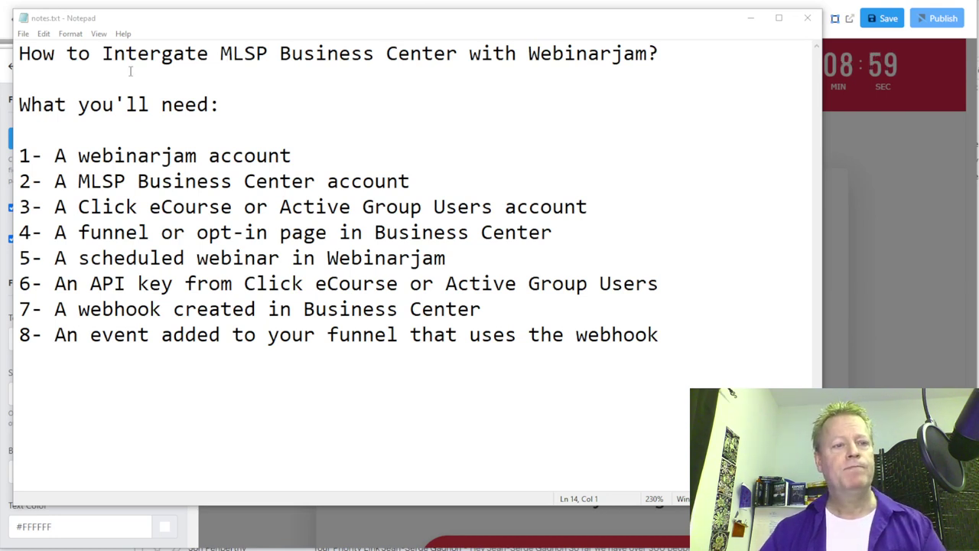
drag(55, 99, 208, 104)
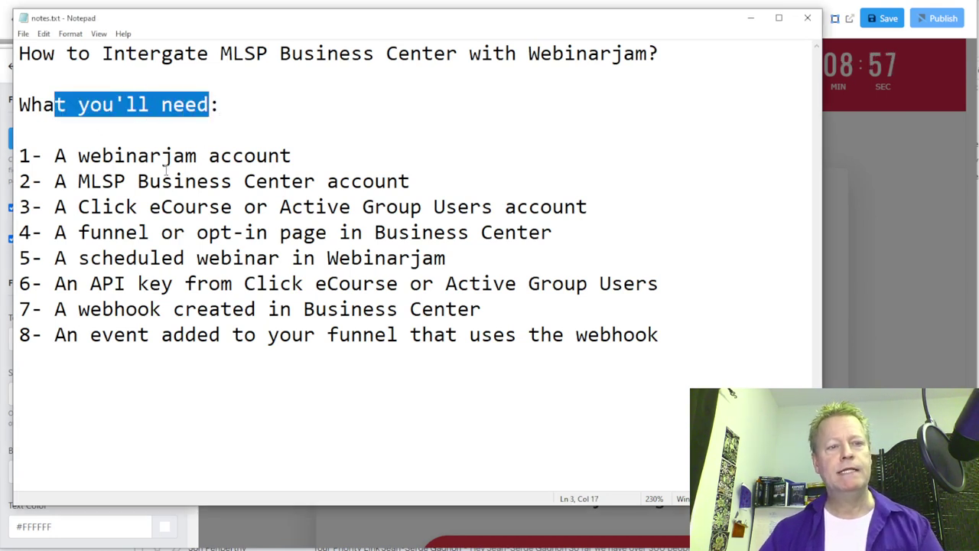
drag(55, 155, 254, 147)
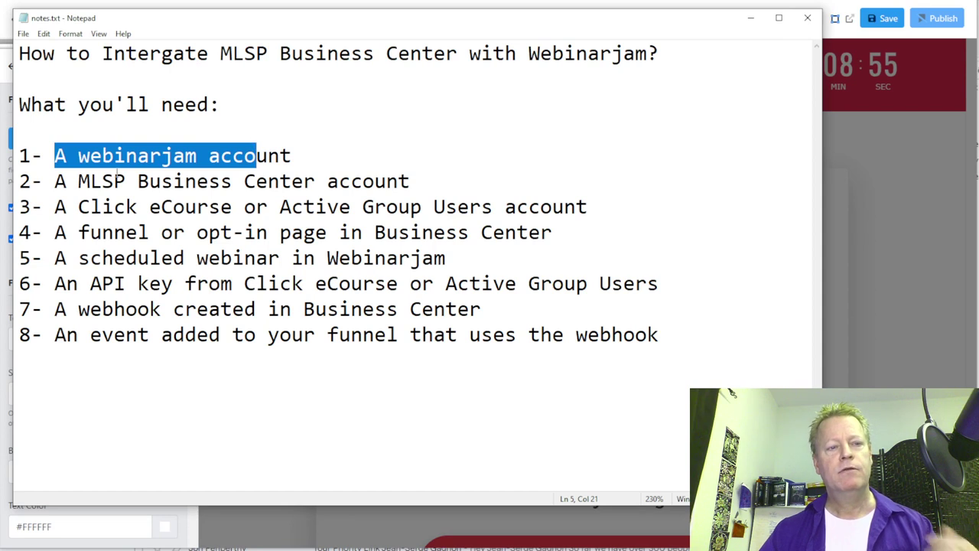
drag(55, 181, 414, 183)
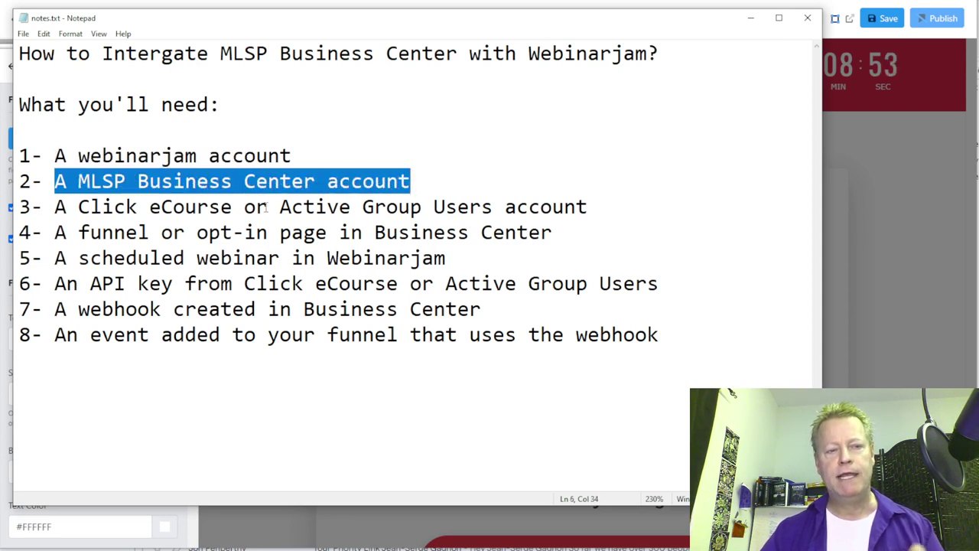
drag(55, 208, 600, 218)
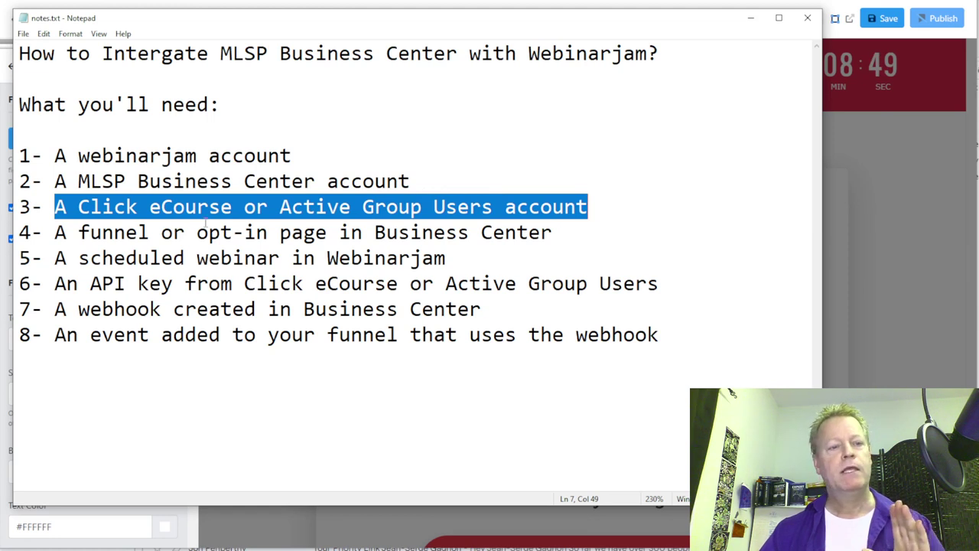
drag(55, 232, 552, 233)
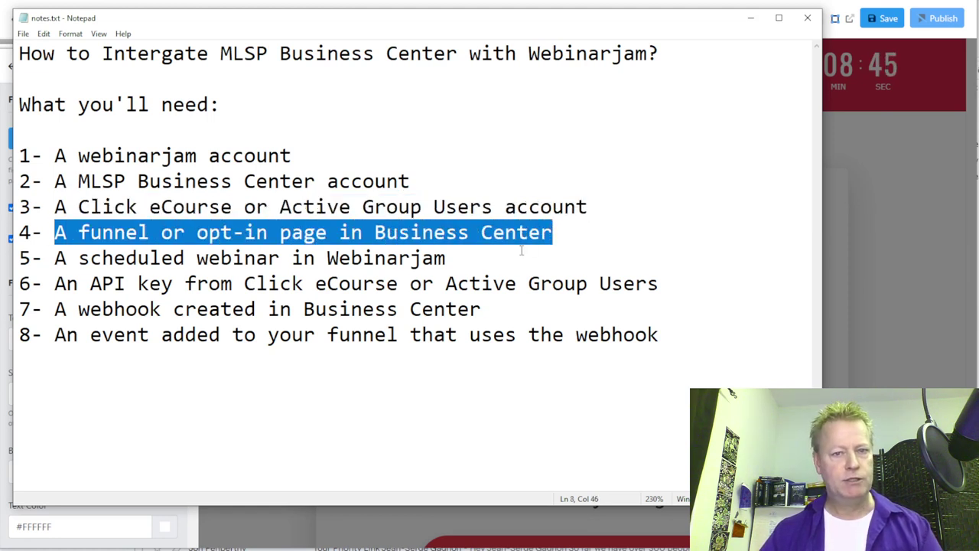
Step: Go over the scheduled webinar, API key, webhook and final funnel event requirements, then revisit the first three
click(361, 258)
drag(54, 257, 459, 261)
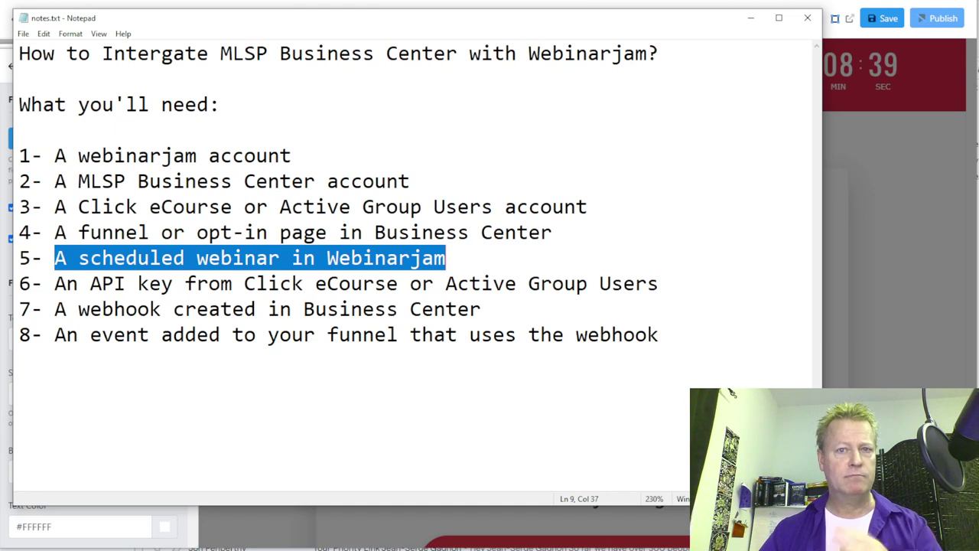
drag(55, 283, 662, 285)
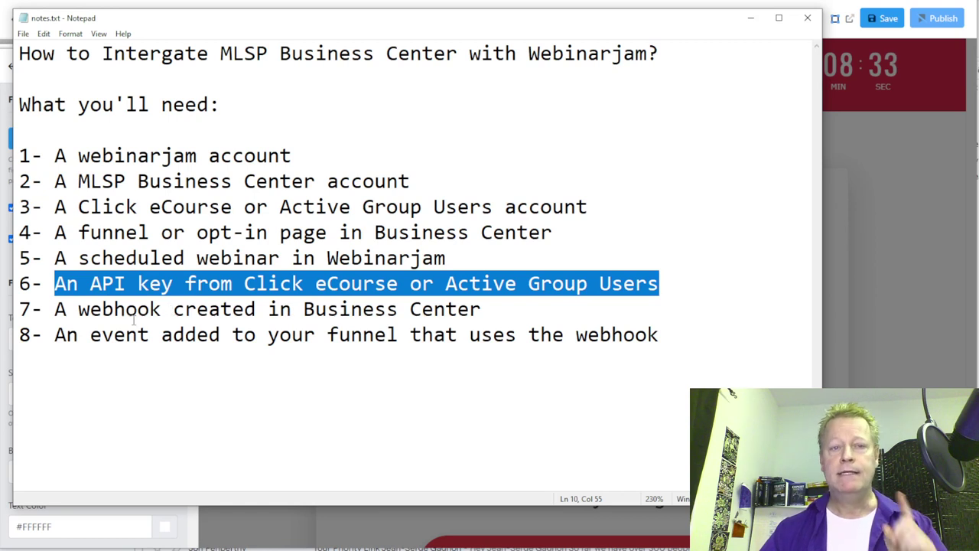
click(101, 312)
drag(55, 309, 481, 309)
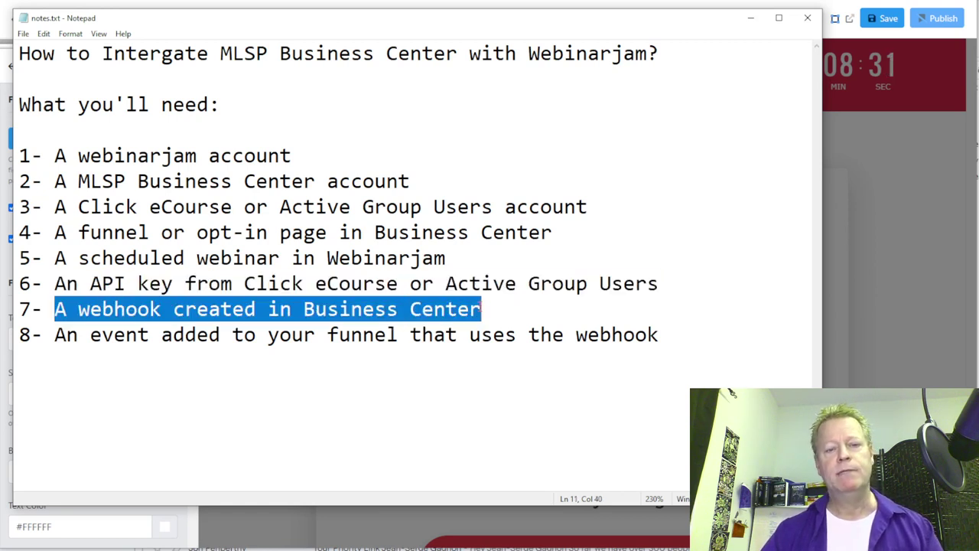
click(90, 343)
drag(66, 334, 659, 336)
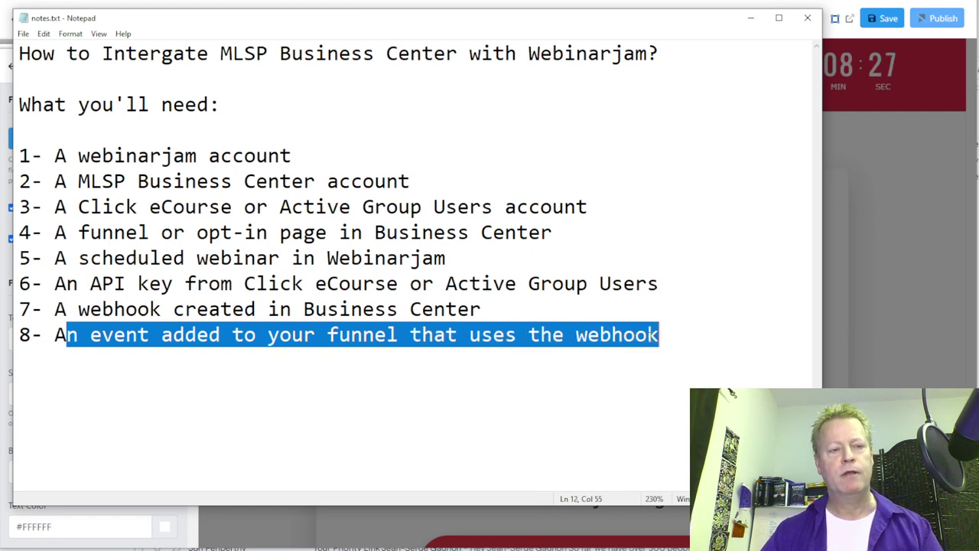
click(445, 284)
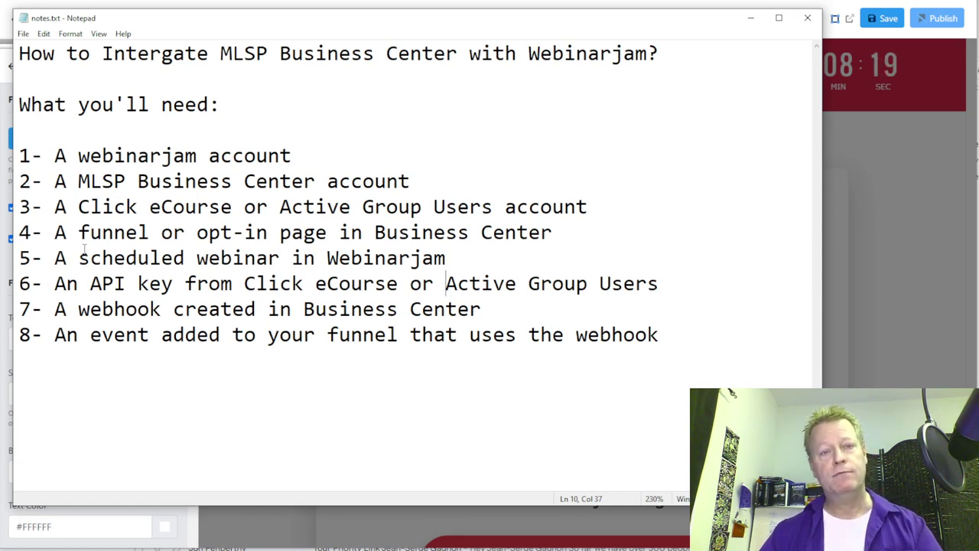
drag(17, 155, 22, 229)
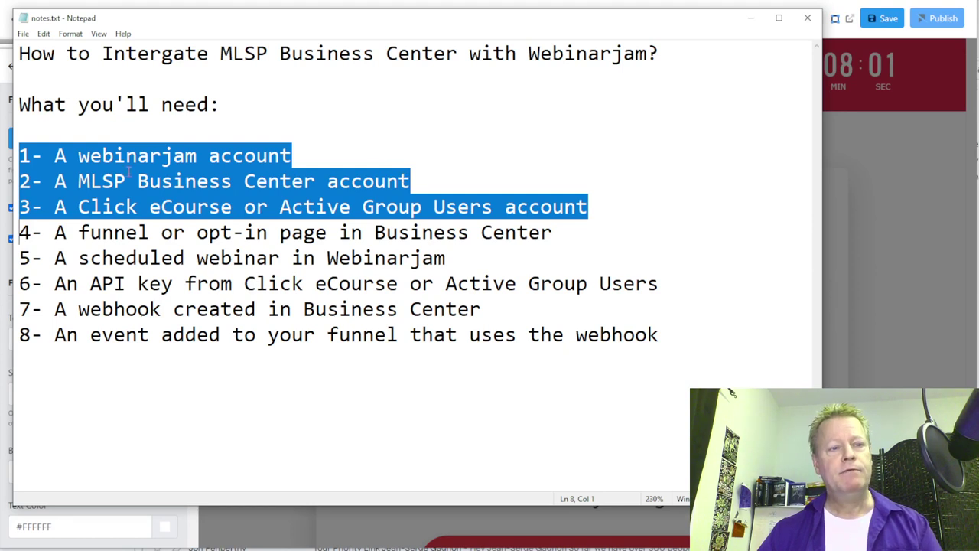
click(133, 158)
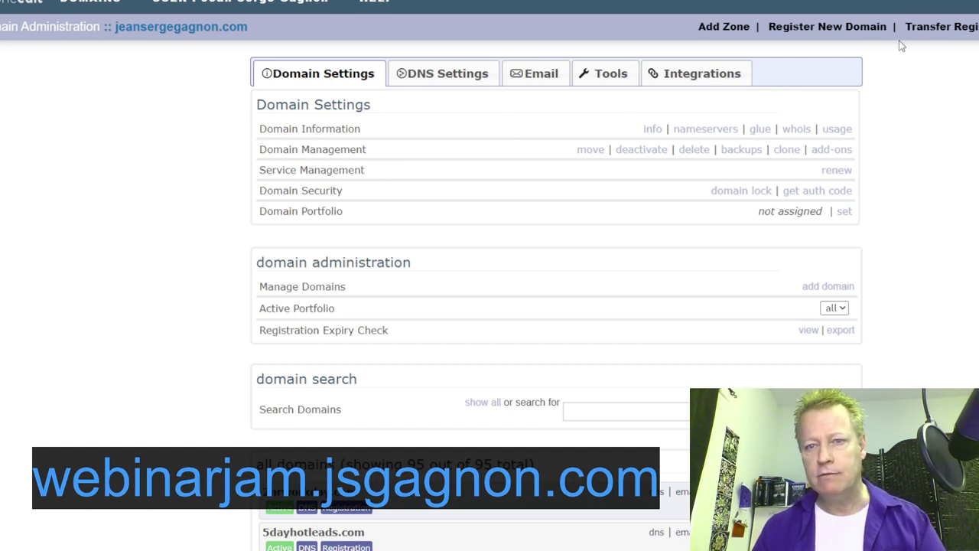
Step: Load webinarjam.jsgagnon.com in a new Incognito window
key(ctrl+shift+n)
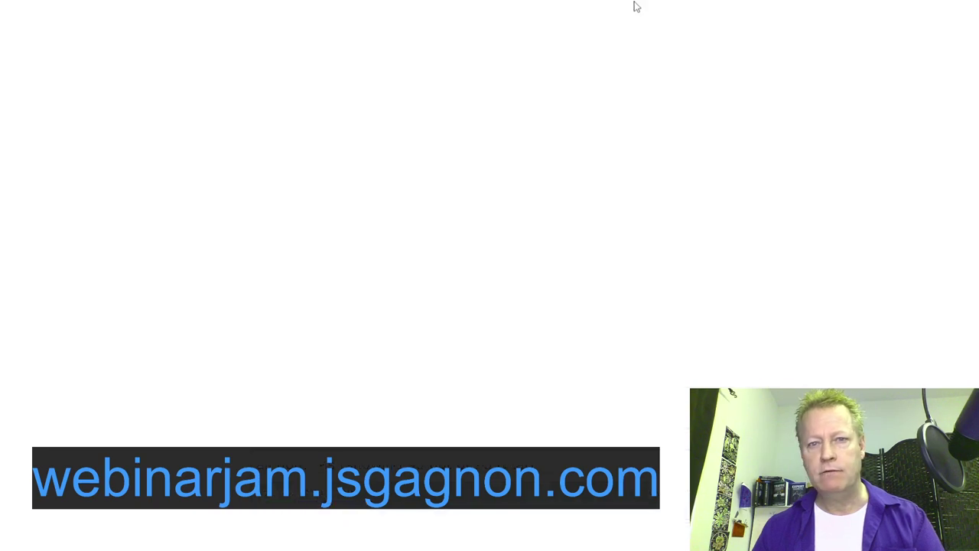
text(we)
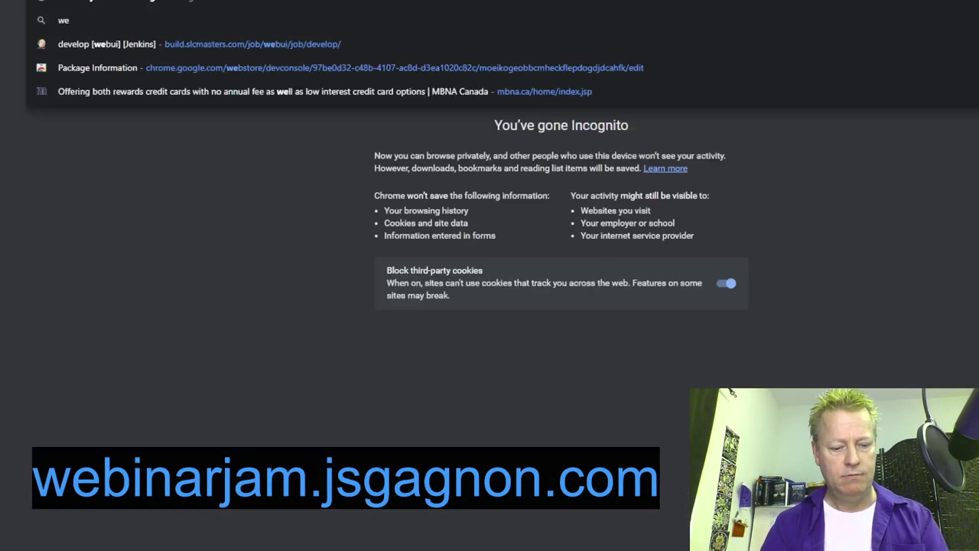
text(bina)
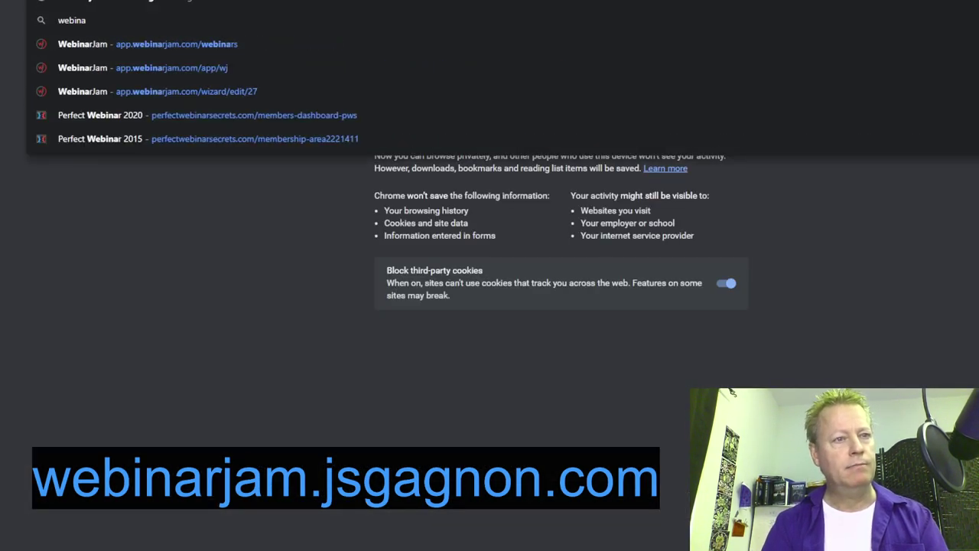
text(rjam)
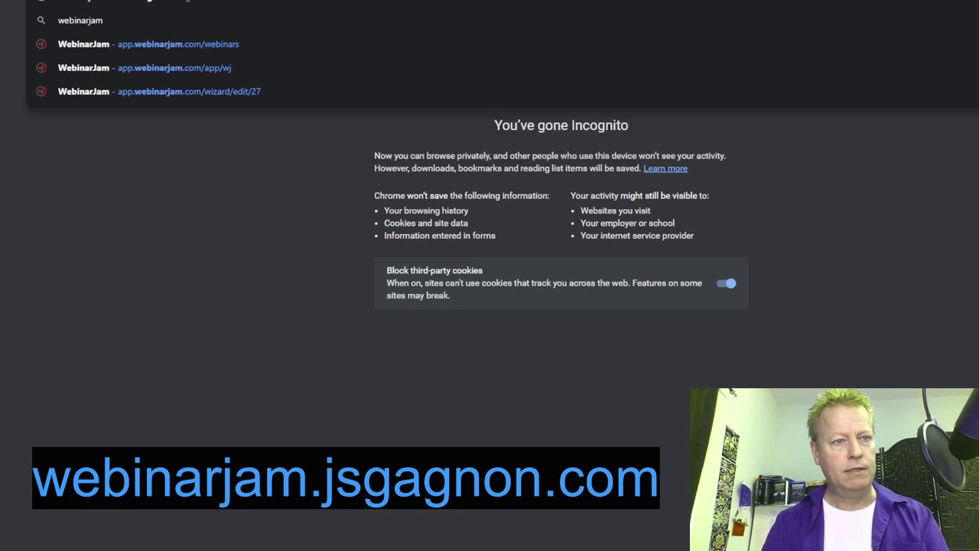
key(Return)
text(.jsgagnon.com)
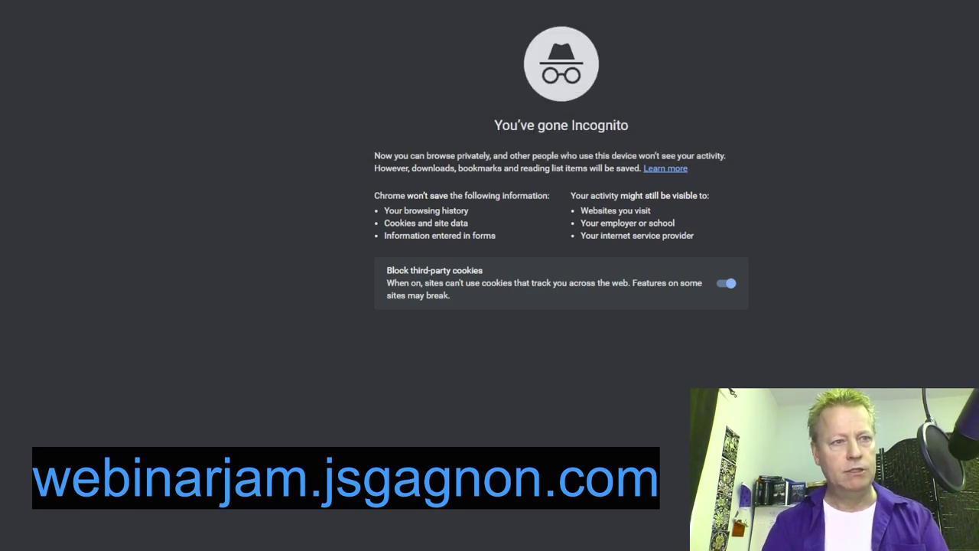
key(Return)
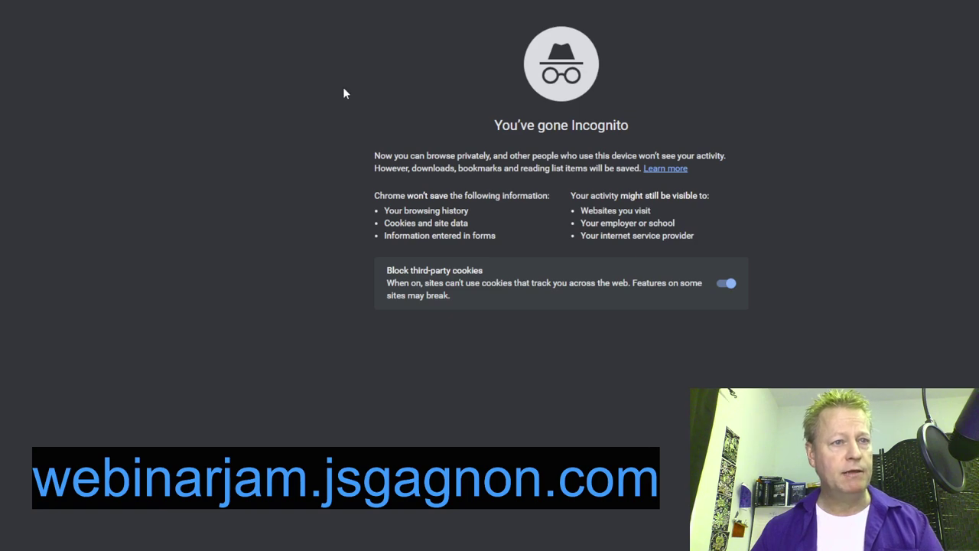
key(Return)
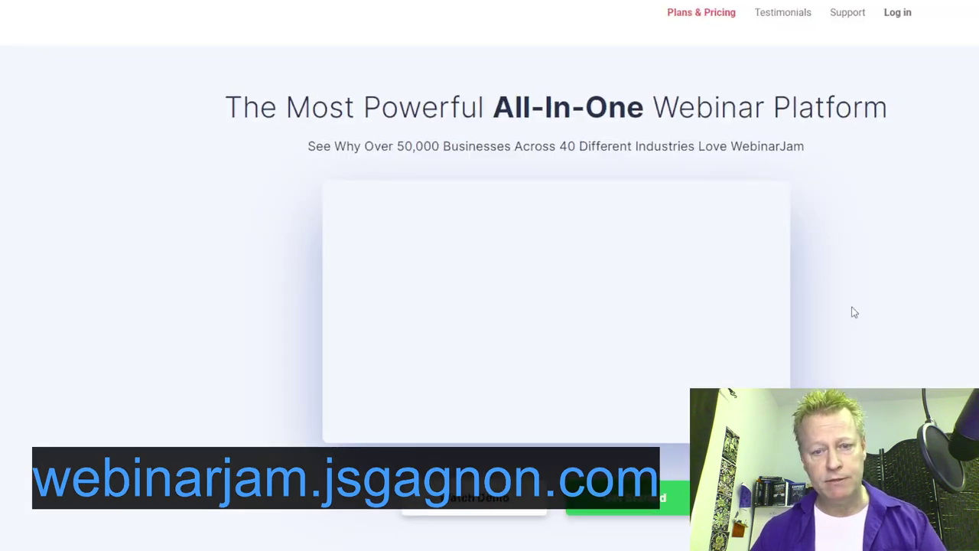
scroll(853, 312, down, 5)
Step: Scroll down the WebinarJam homepage's feature sections to the Select Your Webinar Plan pricing
scroll(848, 309, down, 4)
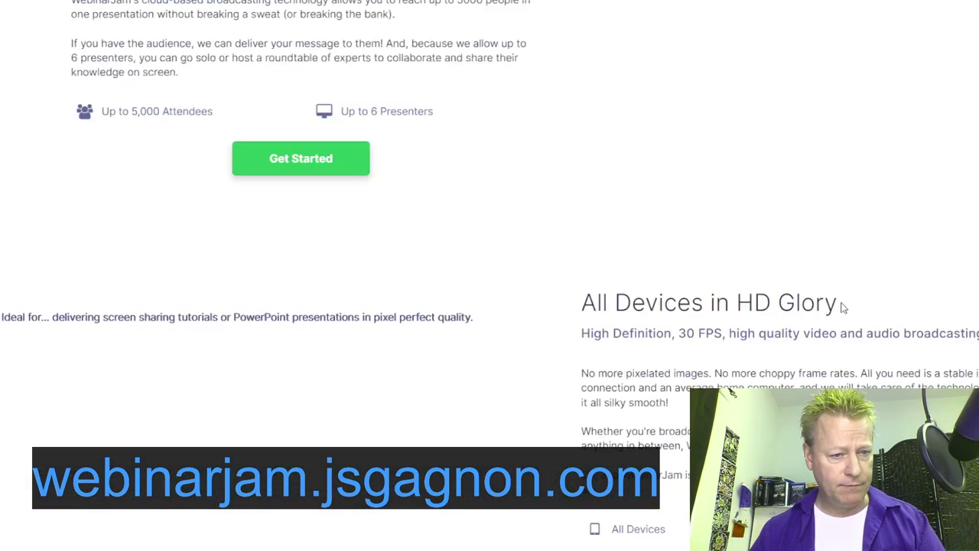
scroll(842, 305, down, 4)
scroll(938, 297, down, 9)
scroll(938, 295, down, 10)
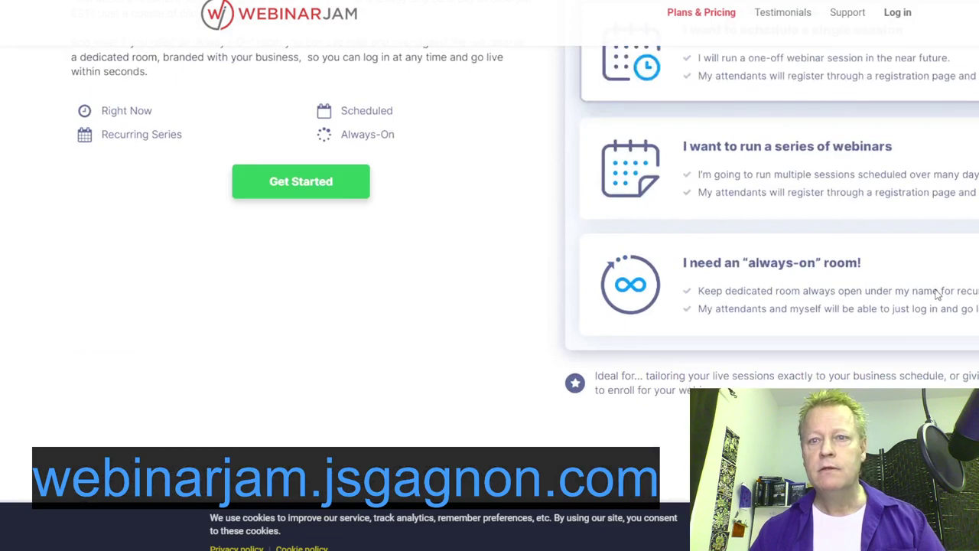
scroll(938, 293, down, 10)
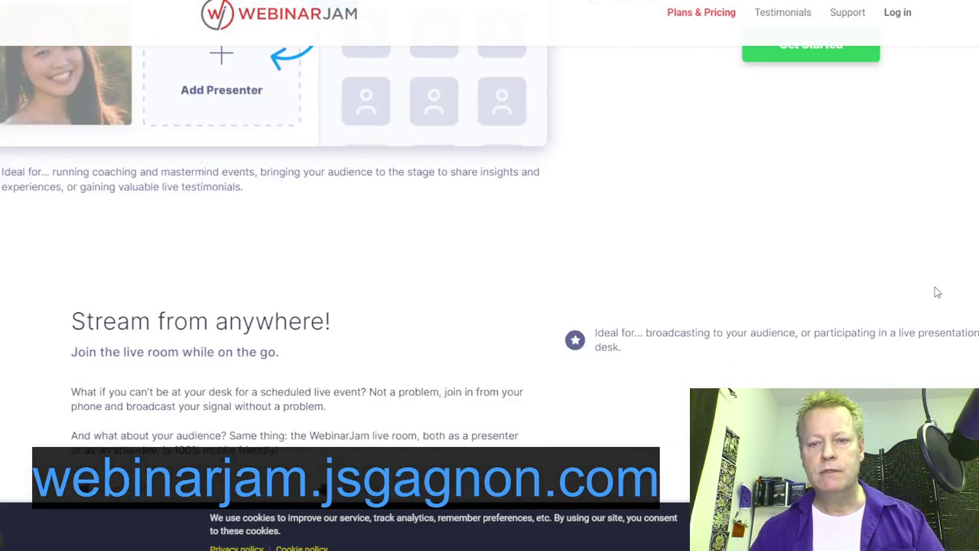
scroll(935, 290, down, 3)
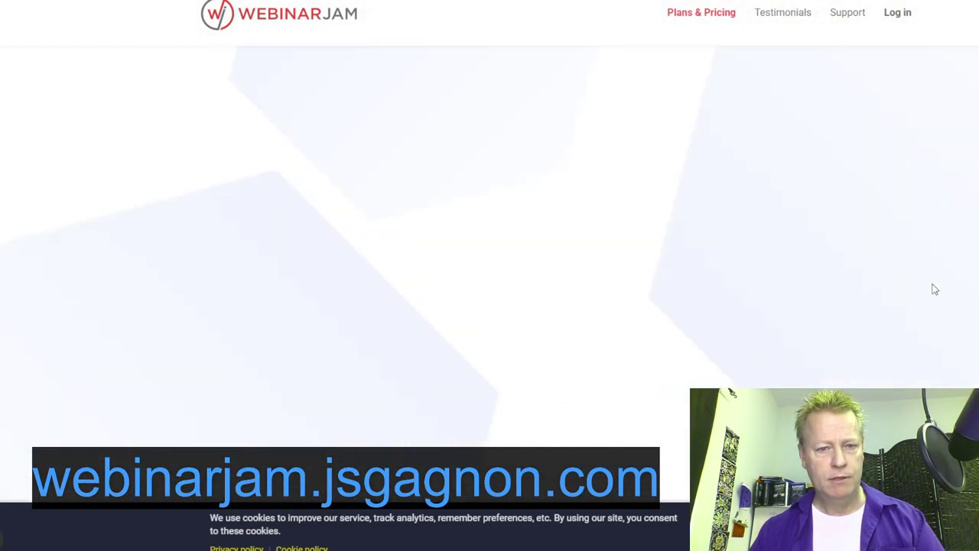
scroll(931, 289, up, 3)
scroll(930, 288, down, 5)
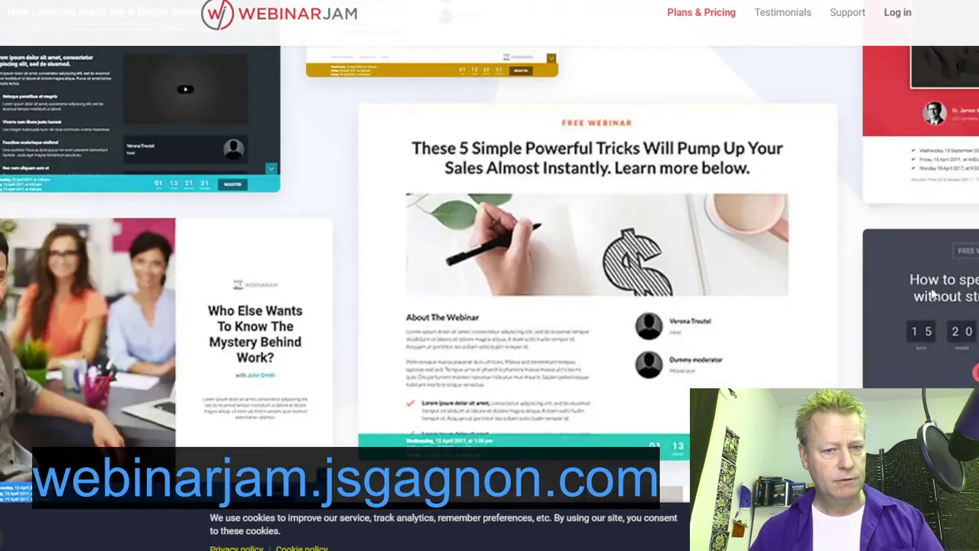
scroll(932, 292, down, 5)
scroll(933, 294, down, 8)
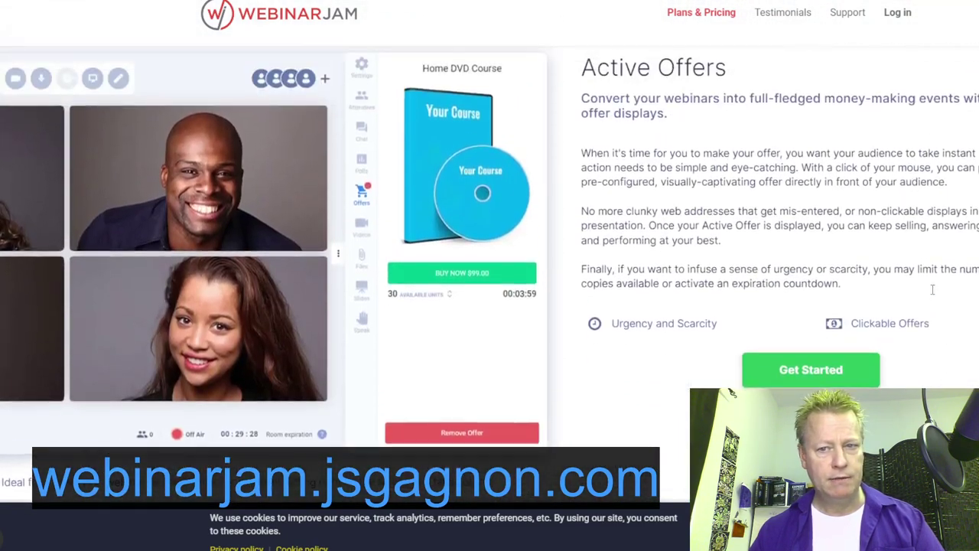
scroll(932, 290, down, 6)
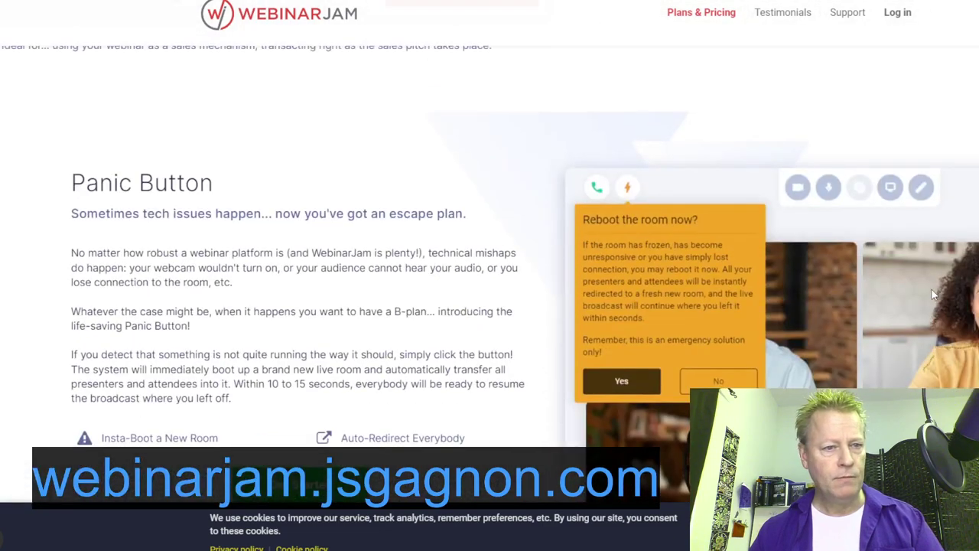
scroll(932, 293, down, 8)
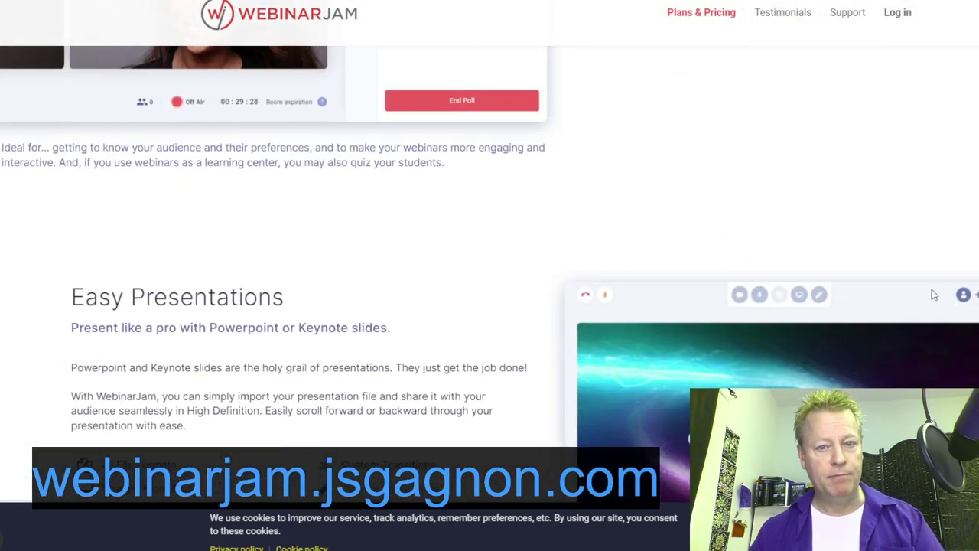
scroll(933, 294, down, 2)
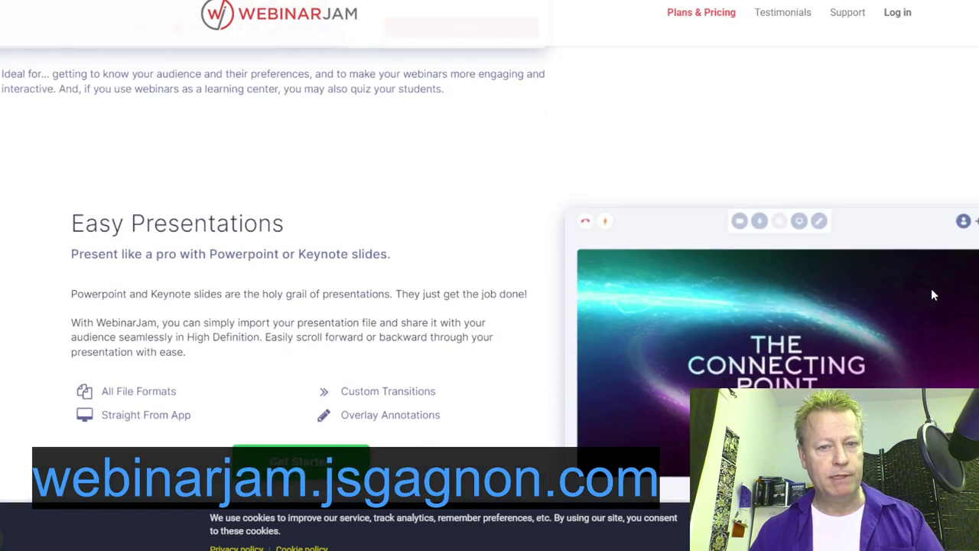
scroll(932, 295, down, 4)
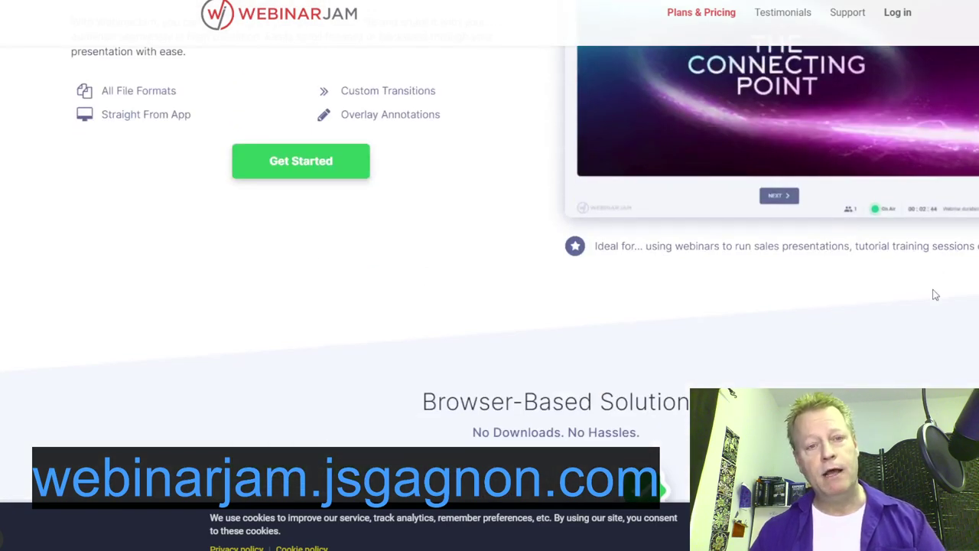
scroll(932, 294, down, 5)
scroll(706, 291, down, 6)
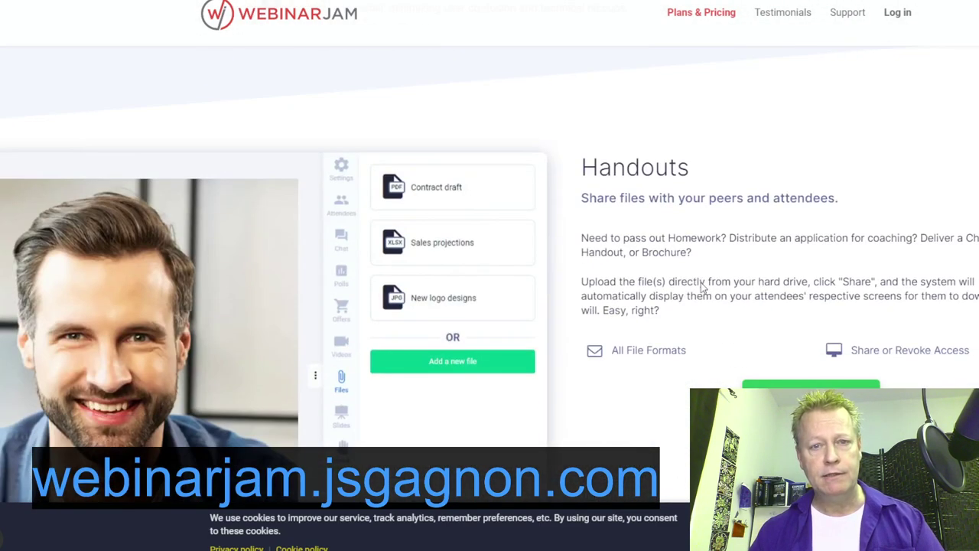
scroll(702, 285, down, 4)
scroll(803, 280, up, 4)
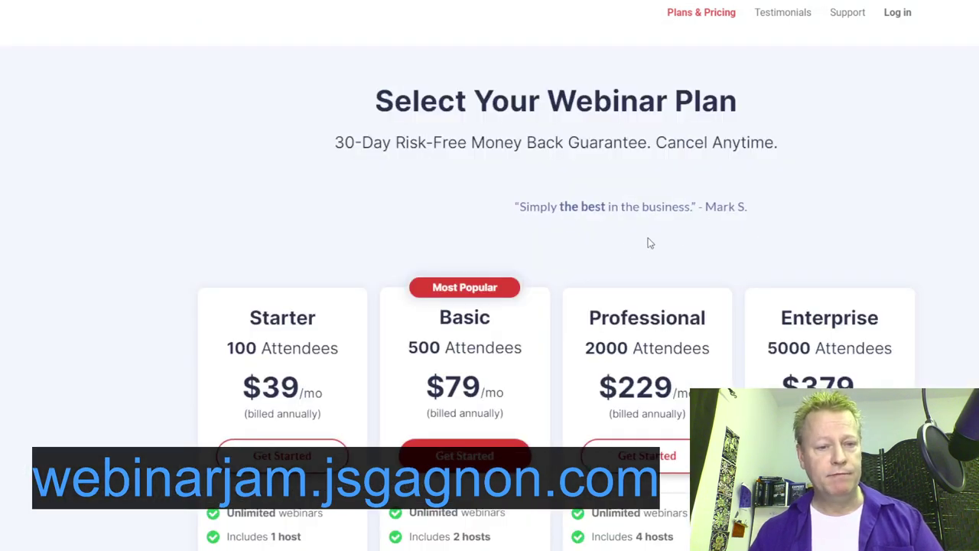
scroll(649, 242, down, 4)
Step: Scroll through the four plans, Starter at $39/mo to Professional at $229/mo, and their features
scroll(402, 186, down, 1)
scroll(370, 270, up, 4)
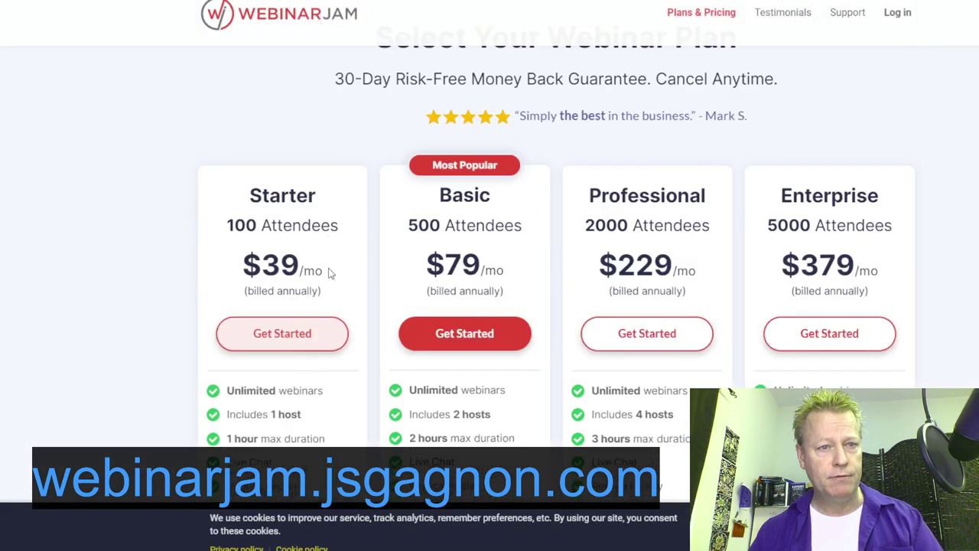
scroll(955, 273, down, 12)
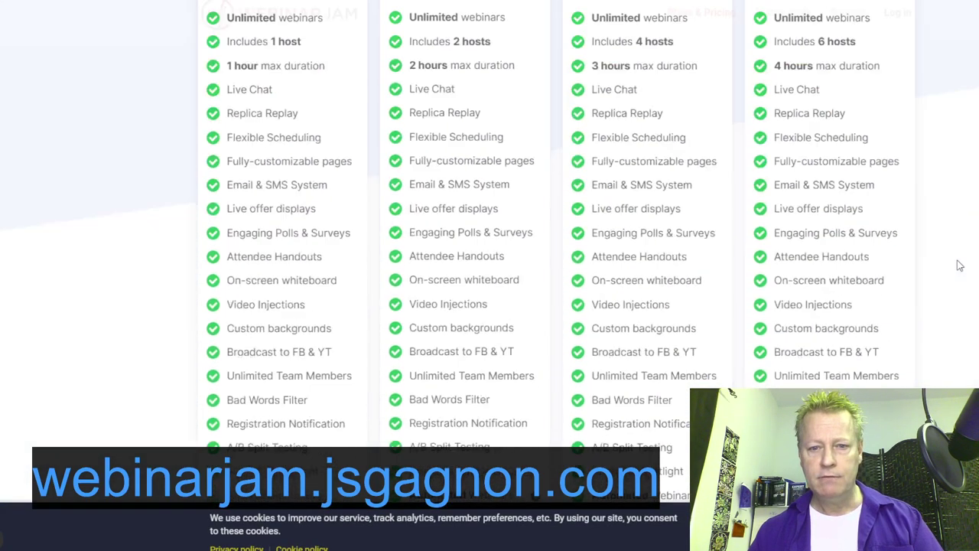
scroll(957, 265, down, 2)
scroll(957, 264, up, 2)
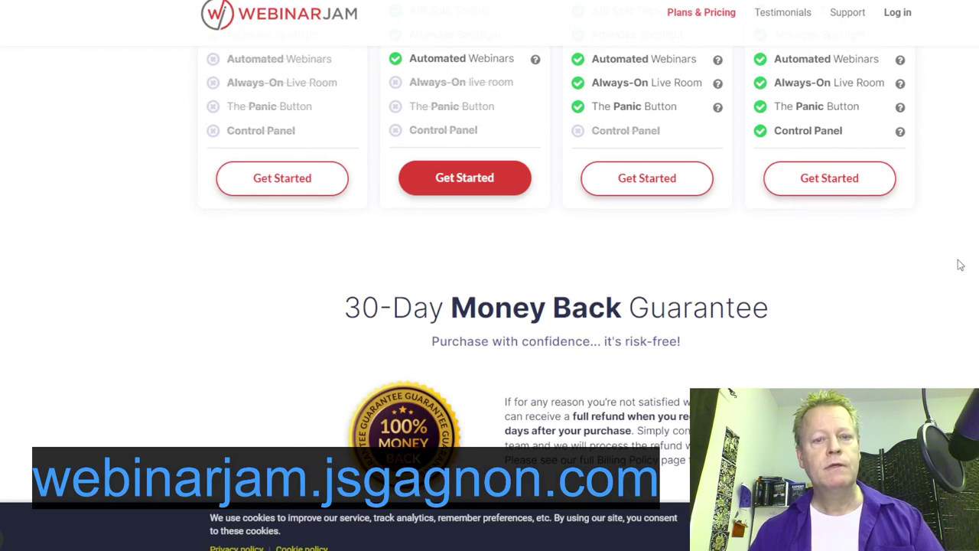
scroll(977, 338, down, 2)
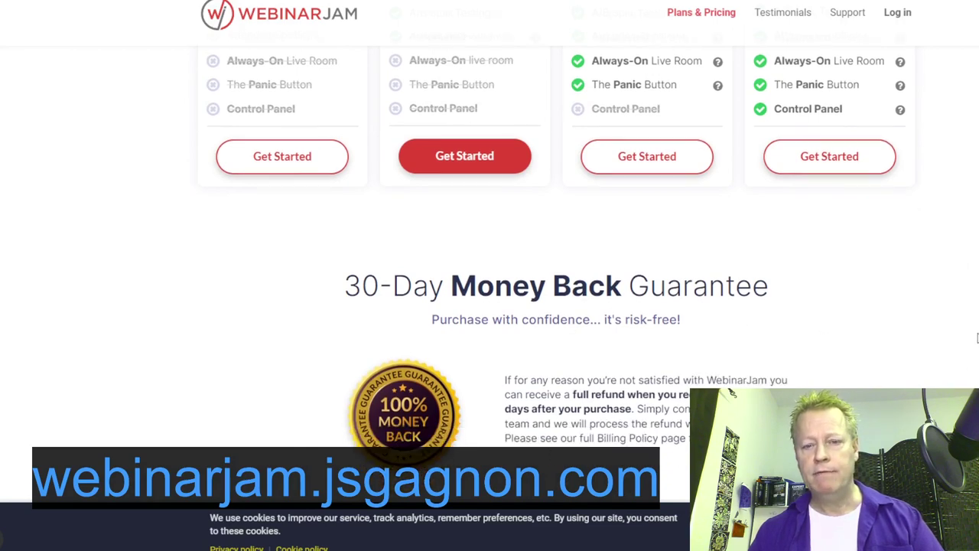
scroll(977, 338, down, 5)
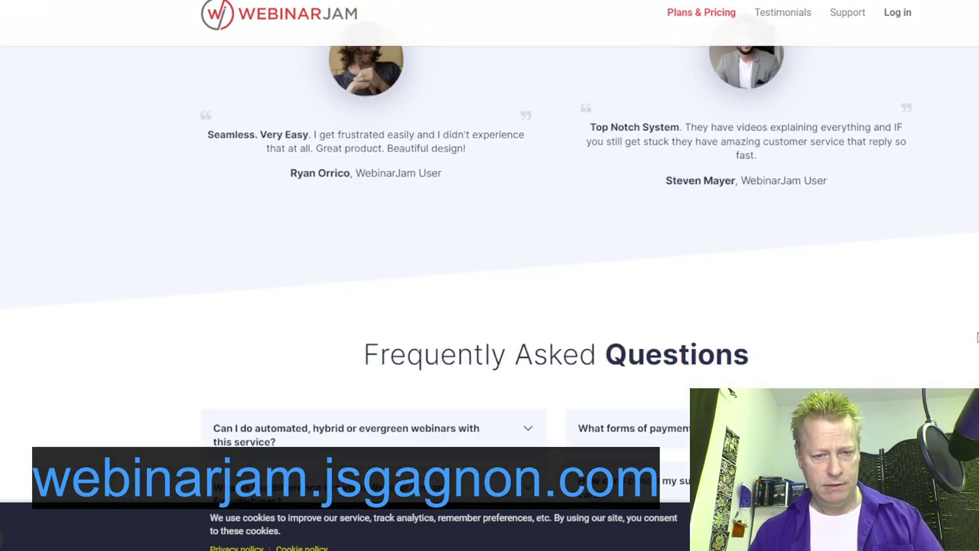
scroll(977, 338, down, 4)
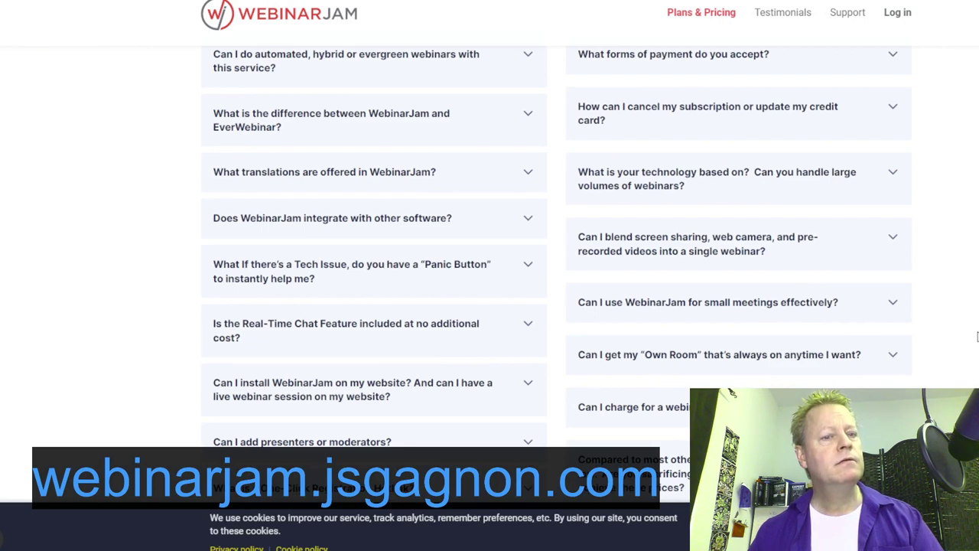
scroll(978, 338, up, 10)
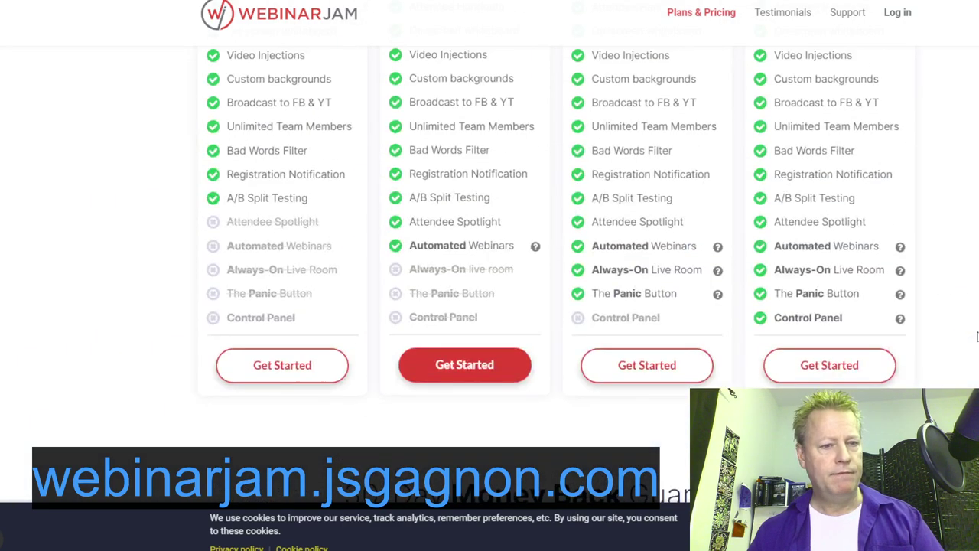
scroll(977, 338, up, 1)
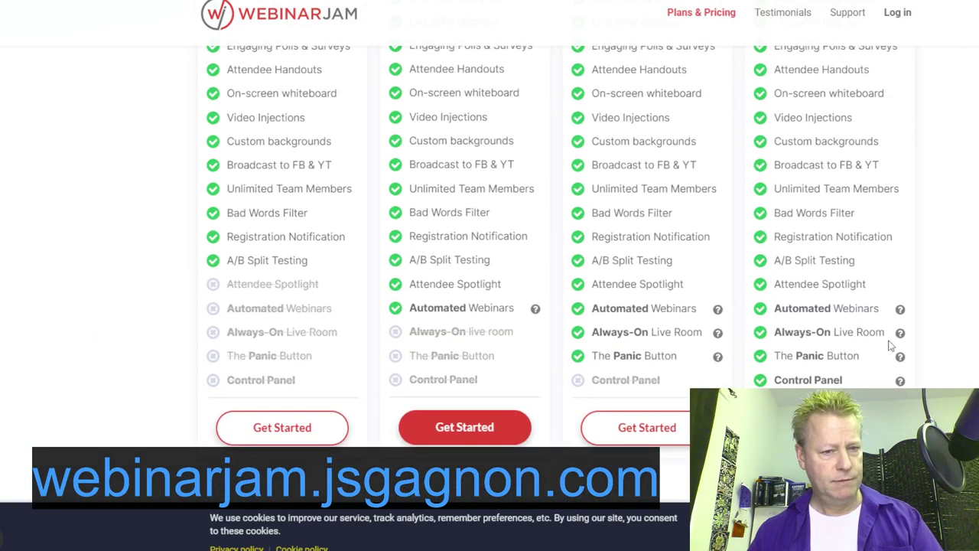
scroll(466, 280, up, 3)
scroll(466, 280, up, 5)
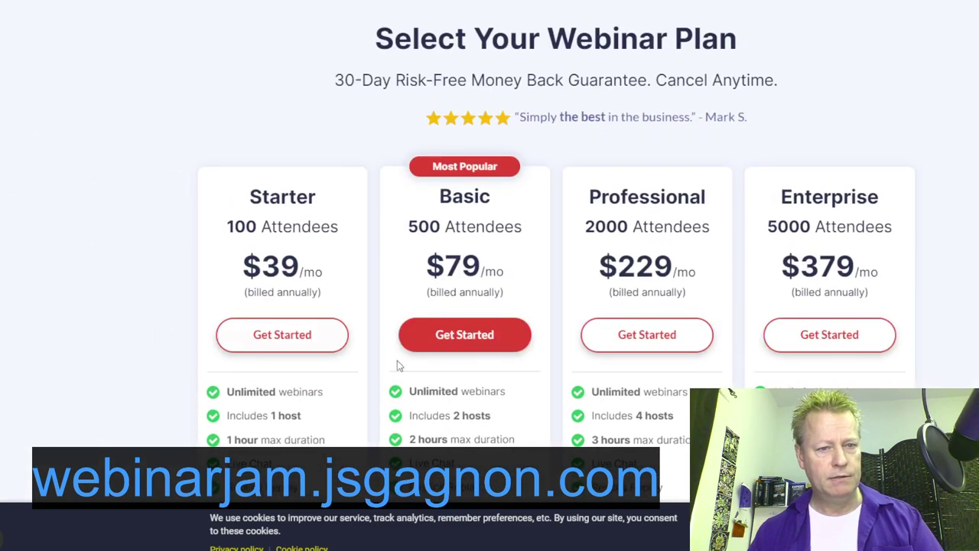
scroll(842, 345, up, 1)
scroll(842, 346, down, 6)
scroll(732, 392, up, 6)
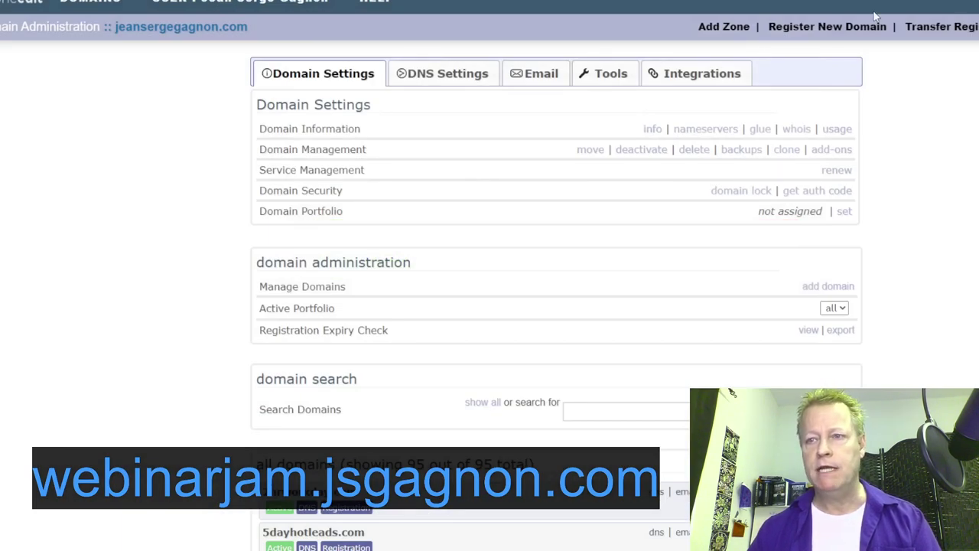
Step: In a new Incognito window, load webinarjam and jump to its Plans & Pricing section
key(ctrl+shift+n)
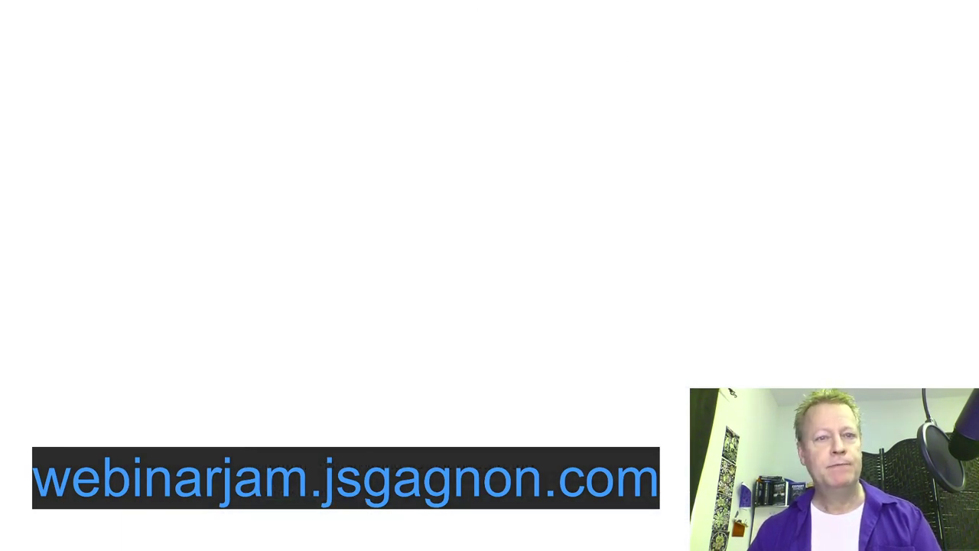
text(we)
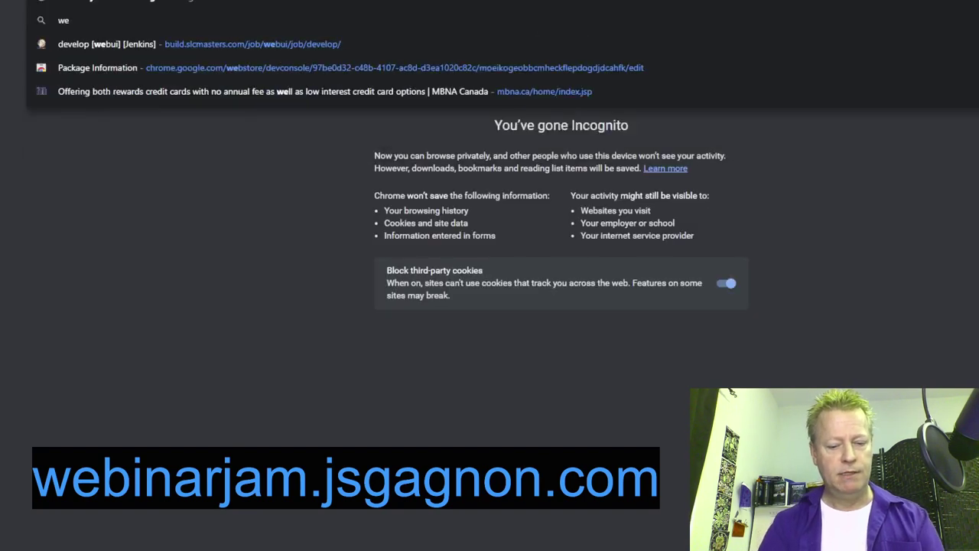
text(binar)
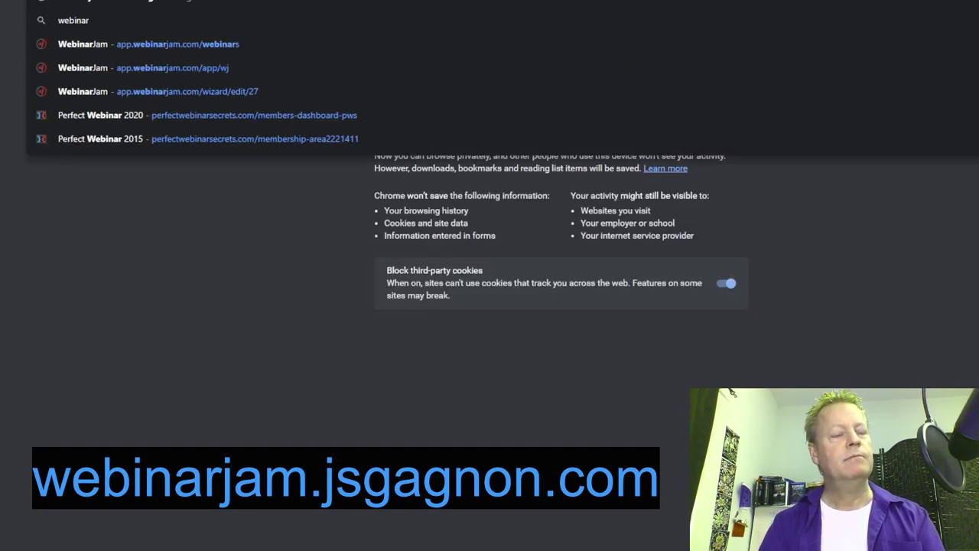
text(jam)
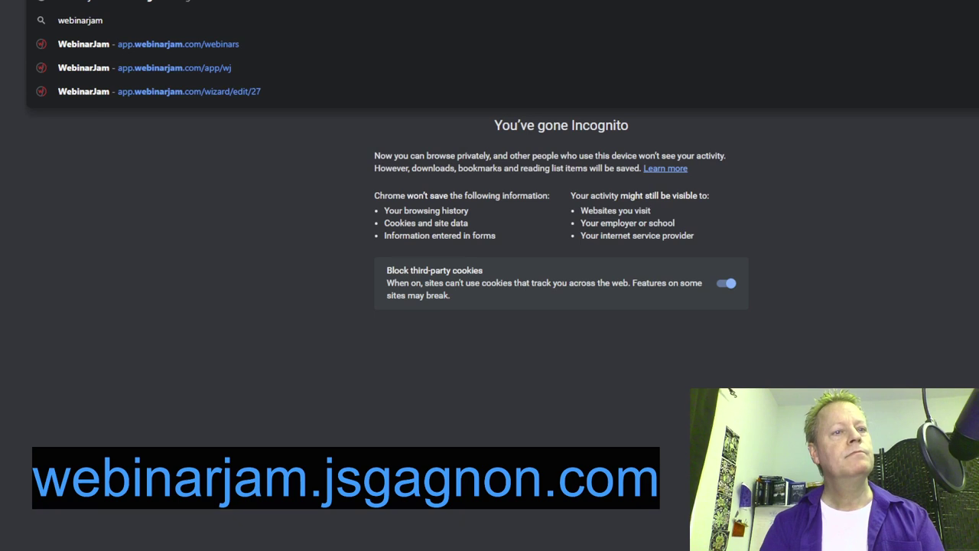
key(Return)
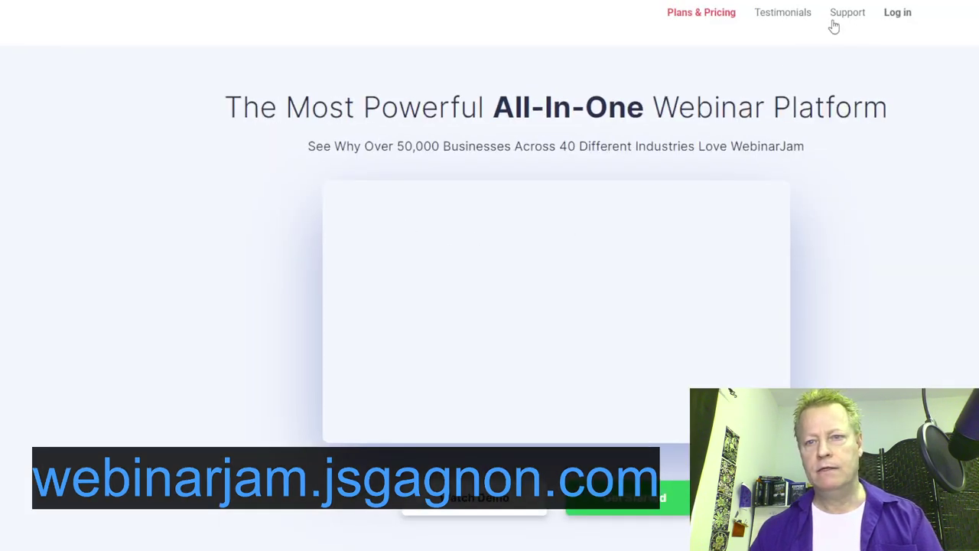
scroll(891, 279, down, 5)
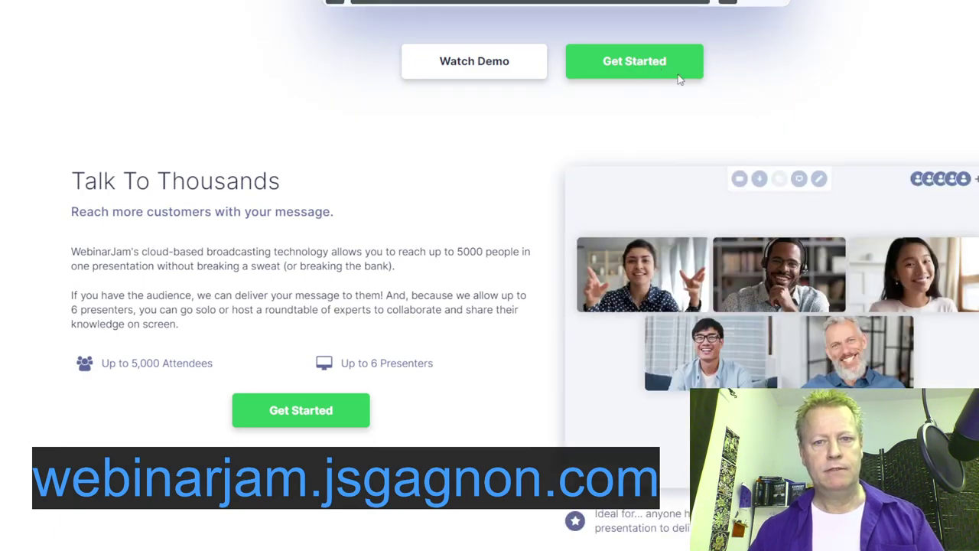
click(695, 66)
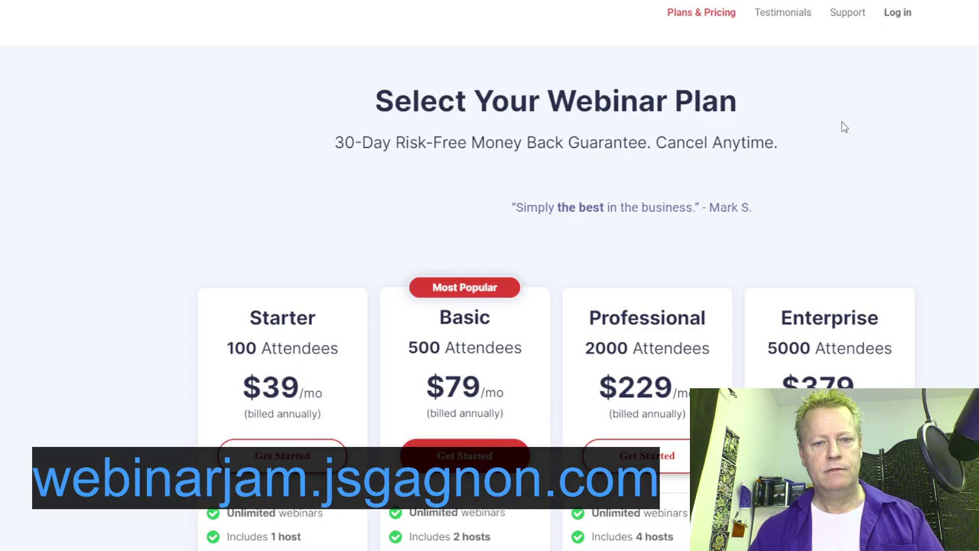
Step: Scroll through the Starter-to-Enterprise plans' feature lists on the WebinarJam pricing page
scroll(844, 127, down, 8)
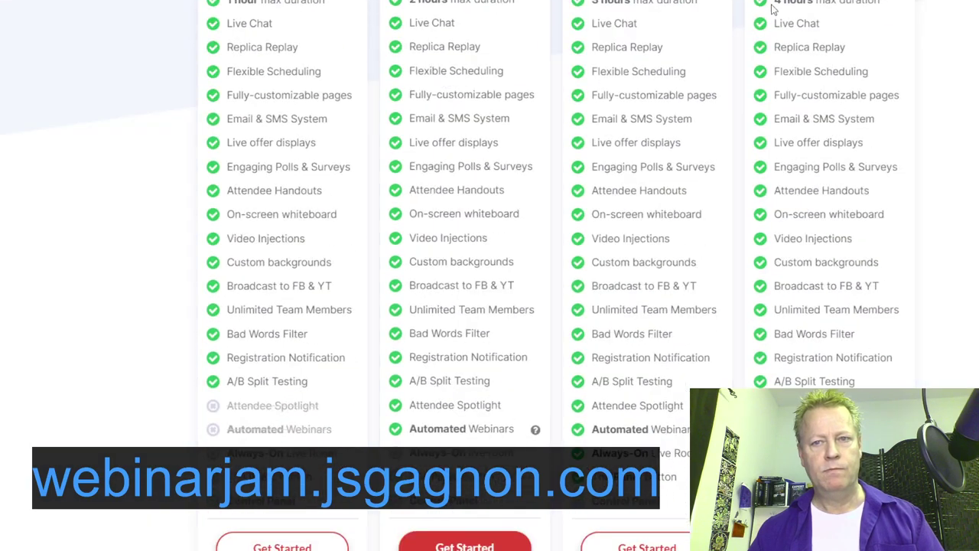
scroll(489, 229, down, 6)
scroll(490, 229, up, 6)
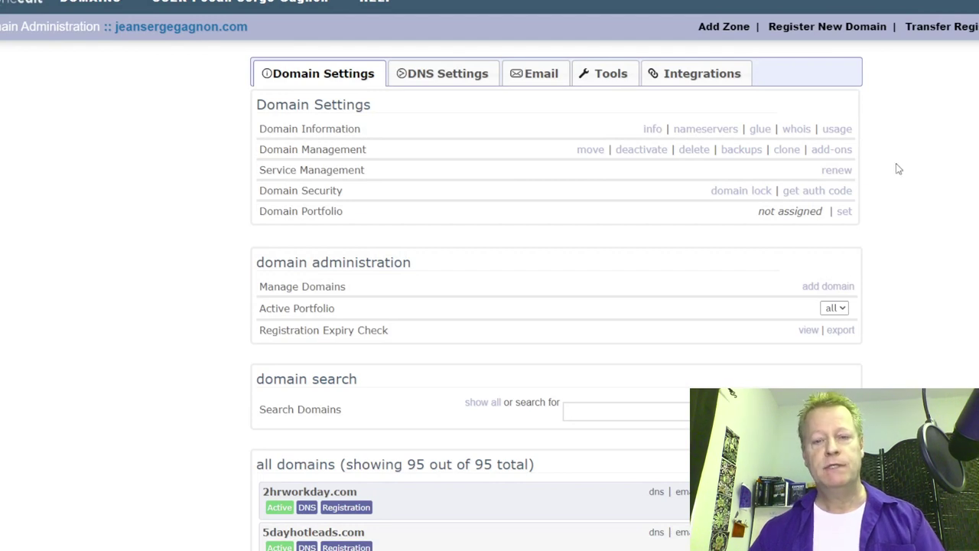
Step: Switch to the System Funnel Page Builder window, then bring notes.txt forward and select the first requirement
key(alt+Tab)
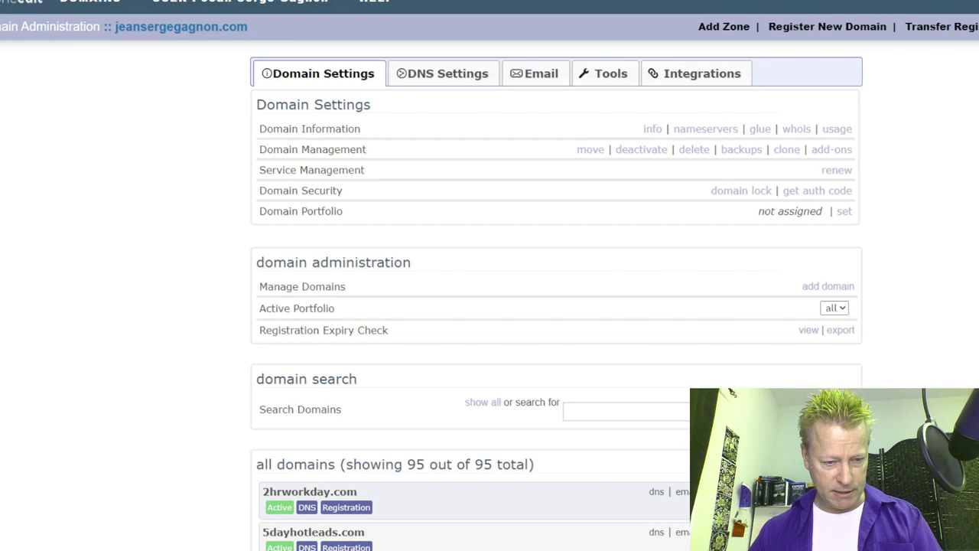
mouse_move(251, 540)
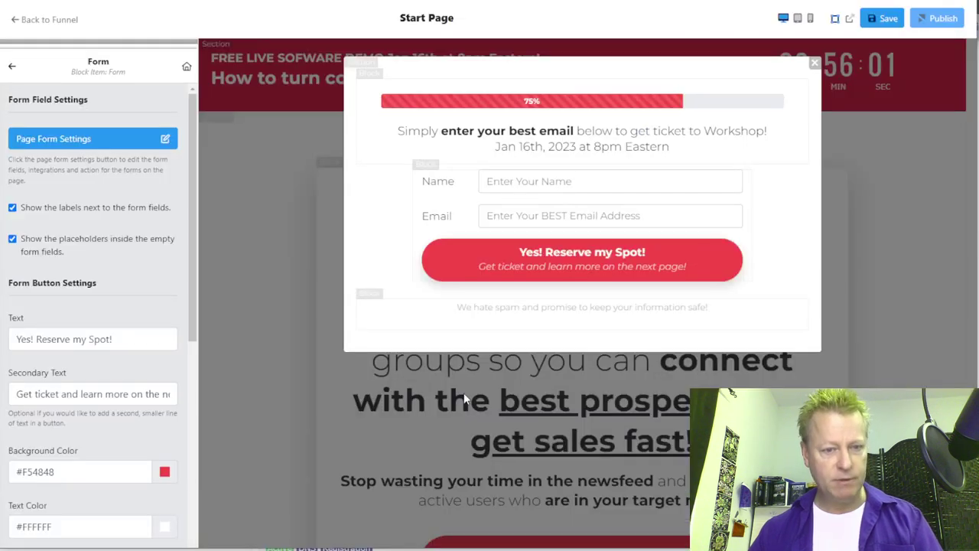
click(390, 518)
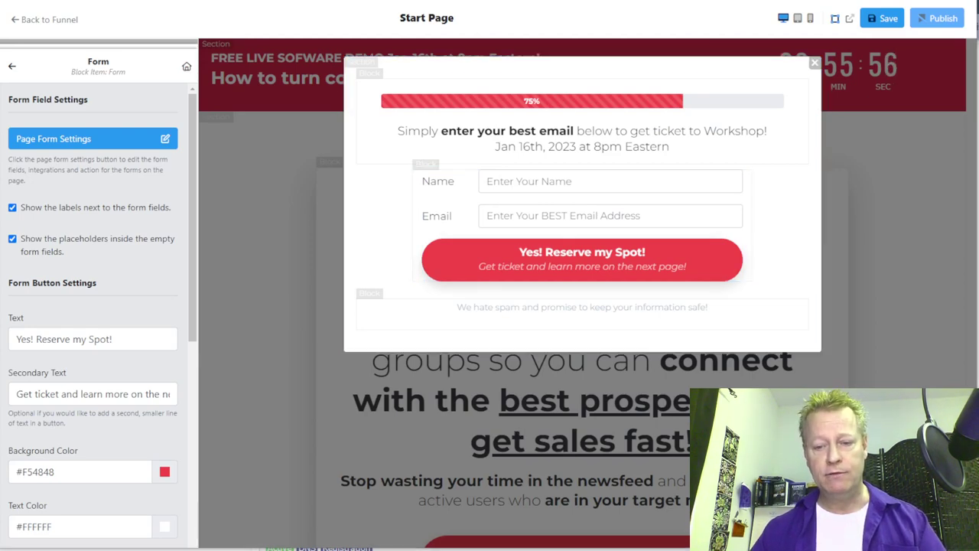
key(alt+Tab)
drag(48, 156, 292, 156)
Step: Annotate the first requirement with a $1 trial at webinarjam.jsgagnon.com
click(308, 157)
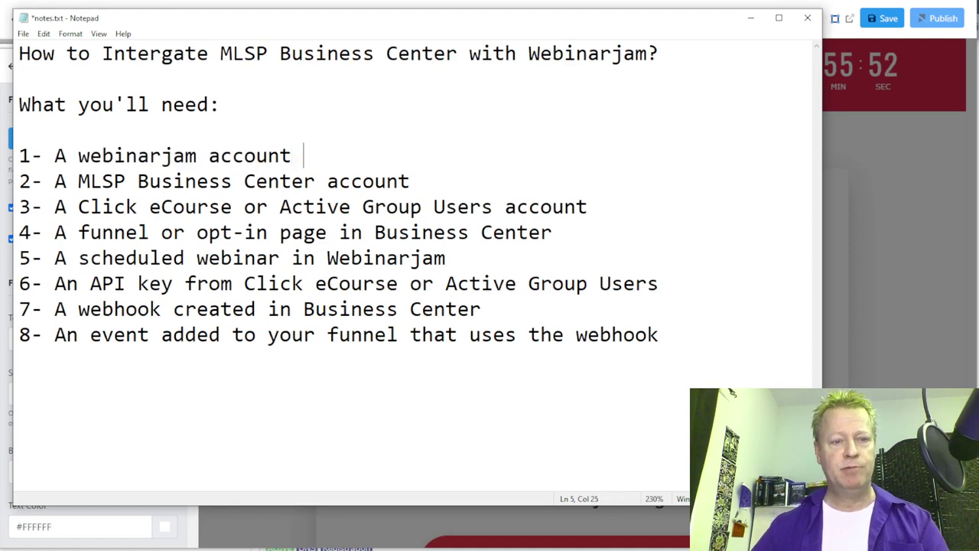
text((h)
key(BackSpace)
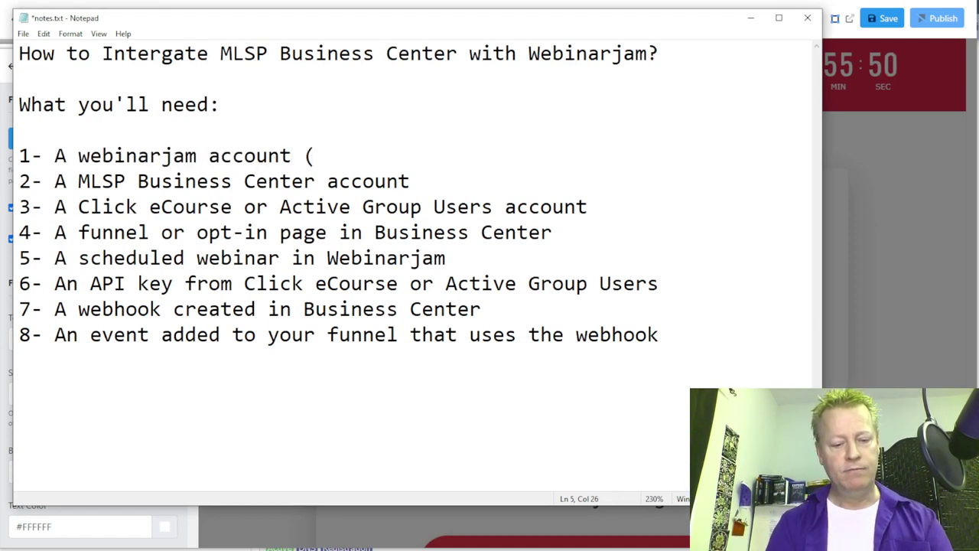
text(wj.)
key(BackSpace)
key(BackSpace)
text(ebina)
text(r)
text(janm)
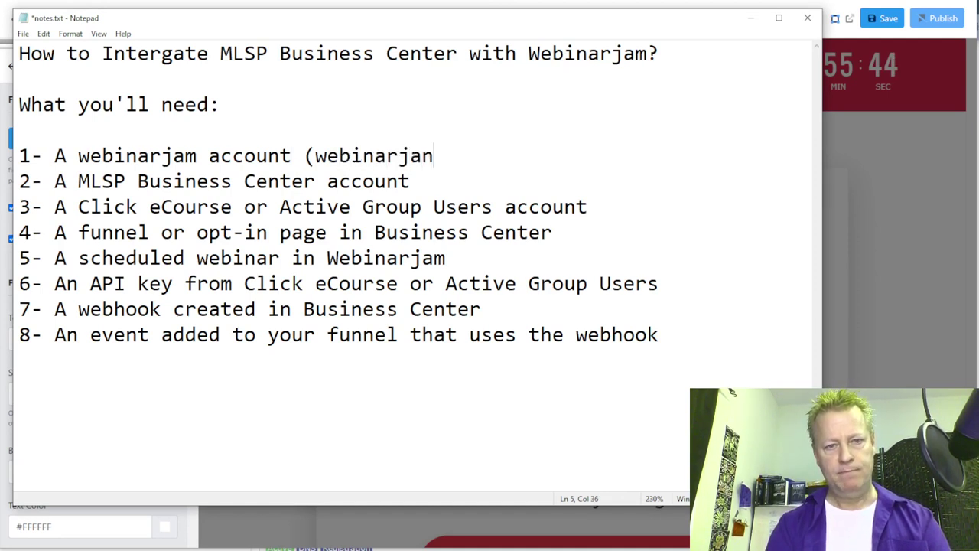
key(BackSpace)
key(BackSpace)
text(m.jsgagnon.com))
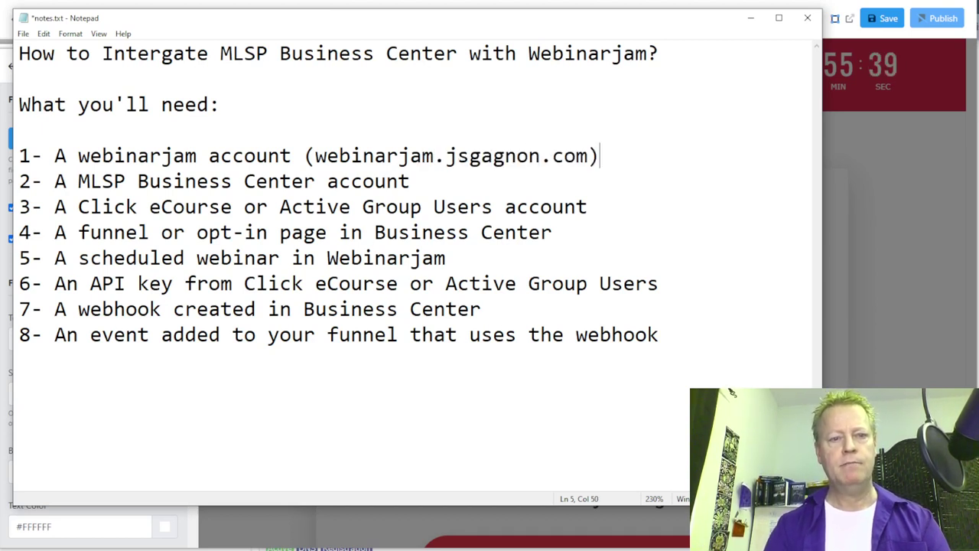
key(Down)
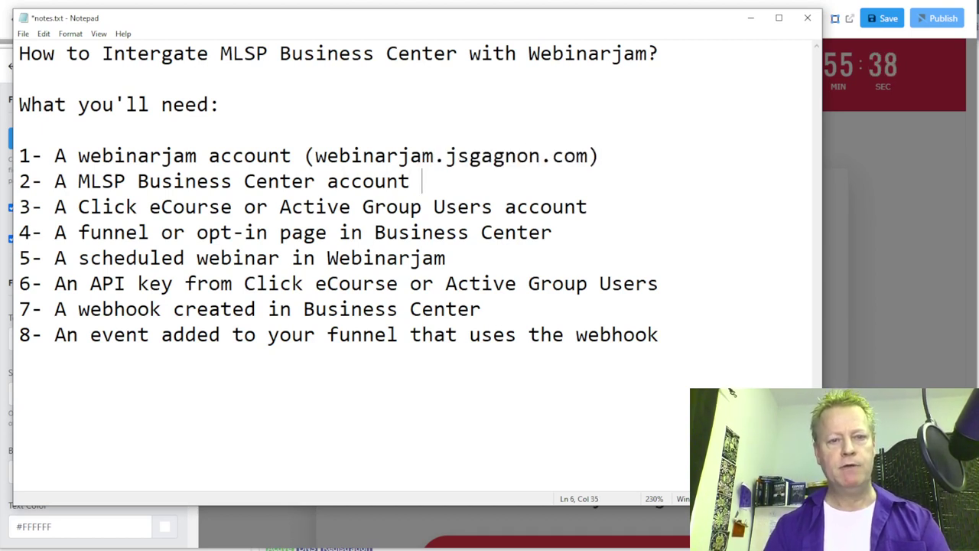
click(315, 156)
text($1 trial at w)
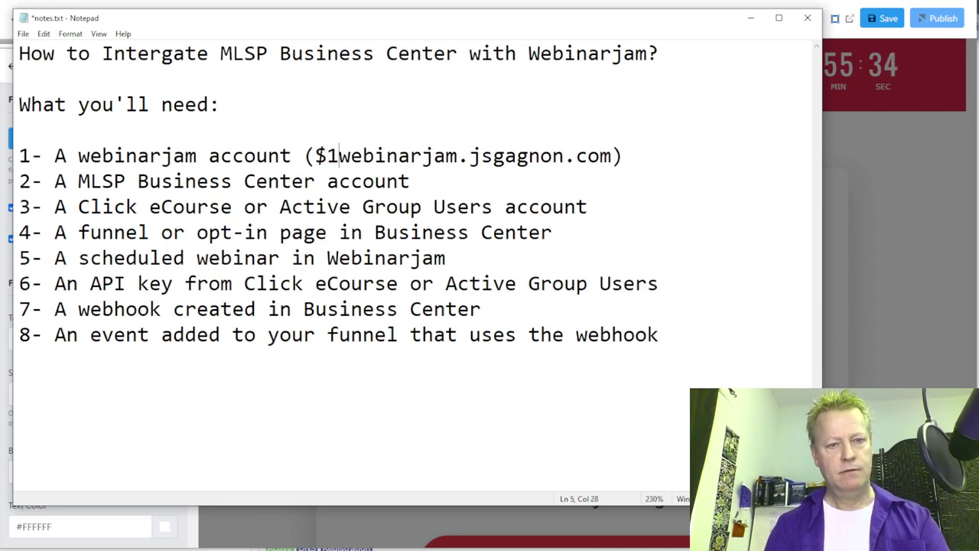
text(e)
key(BackSpace)
text(al at)
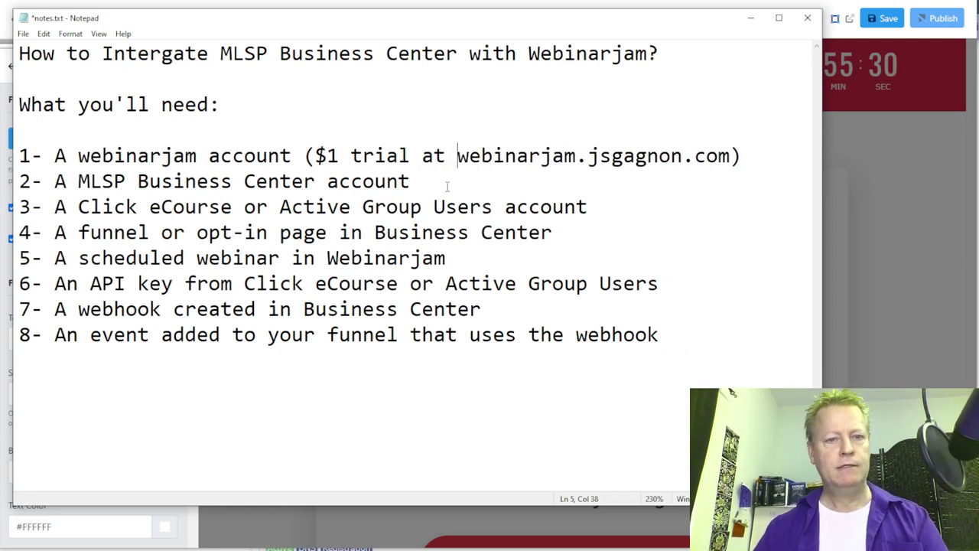
Step: Add '($1 trial at mlsp.jsgagnon.com)' to the MLSP Business Center account line
click(433, 179)
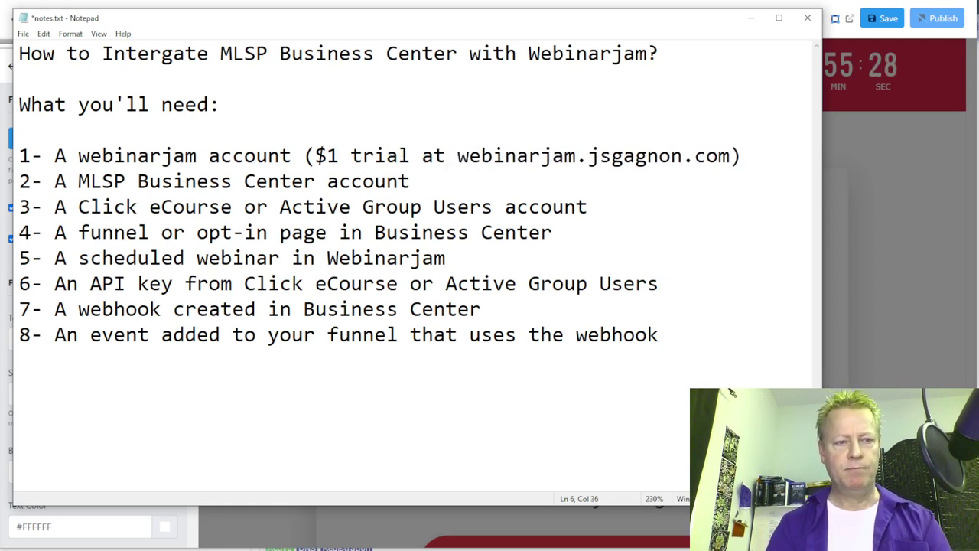
text(($1)
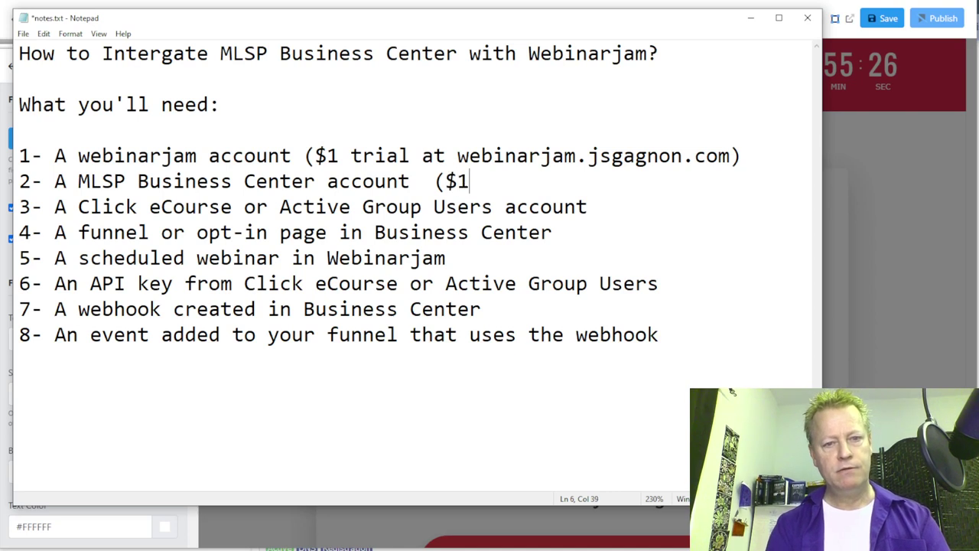
key(Left)
key(Left)
key(Left)
key(BackSpace)
key(End)
text(trial at mlsp.js)
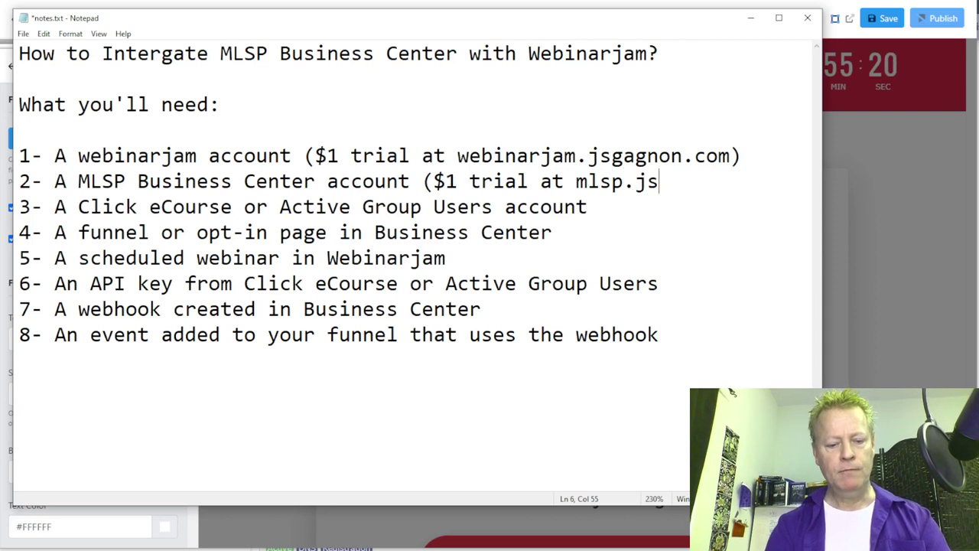
text(gagnon.com))
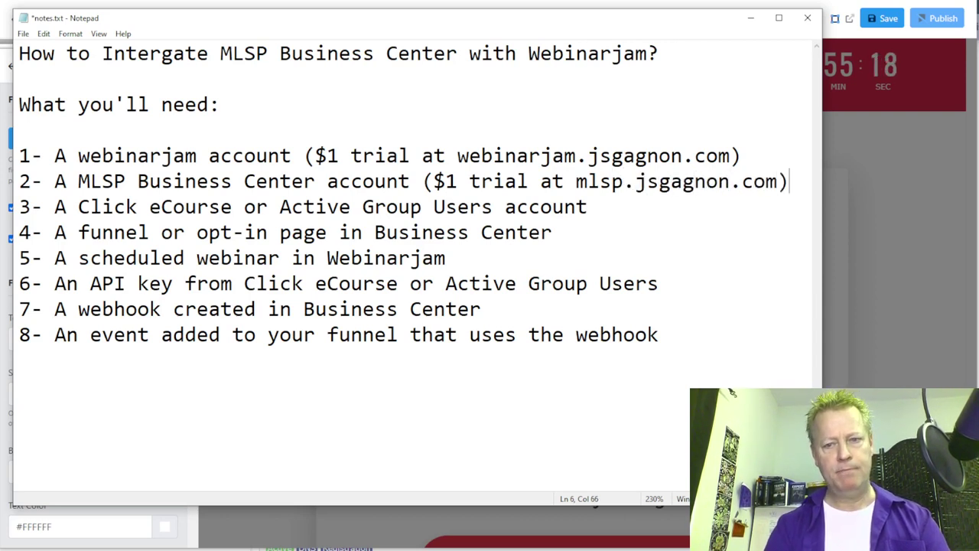
Step: Append '(free account)' to item 3 and start a blank line below it
click(601, 210)
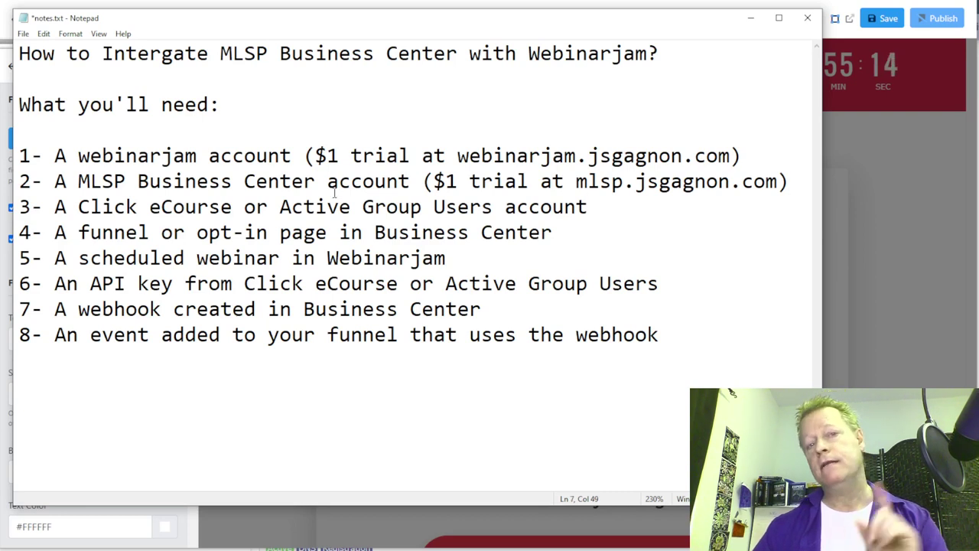
text((free account))
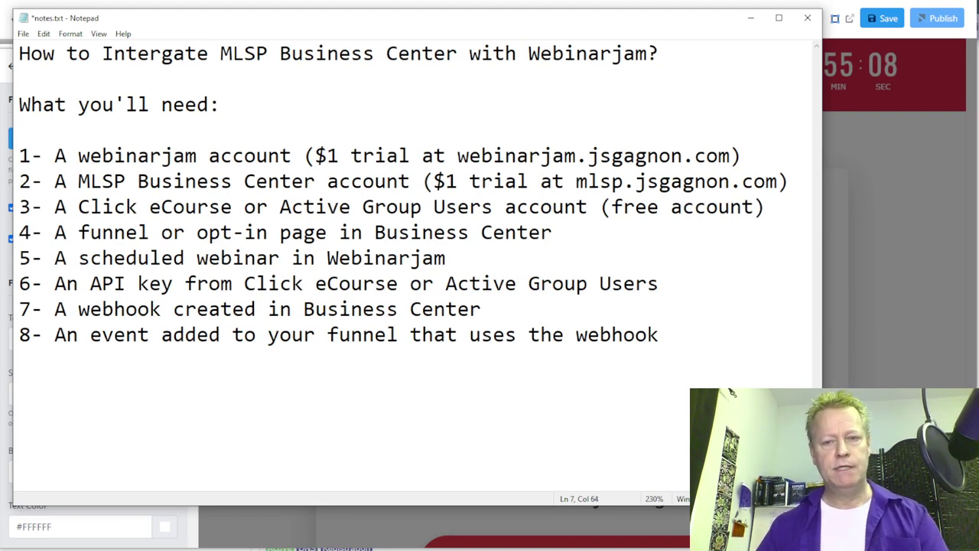
key(Return)
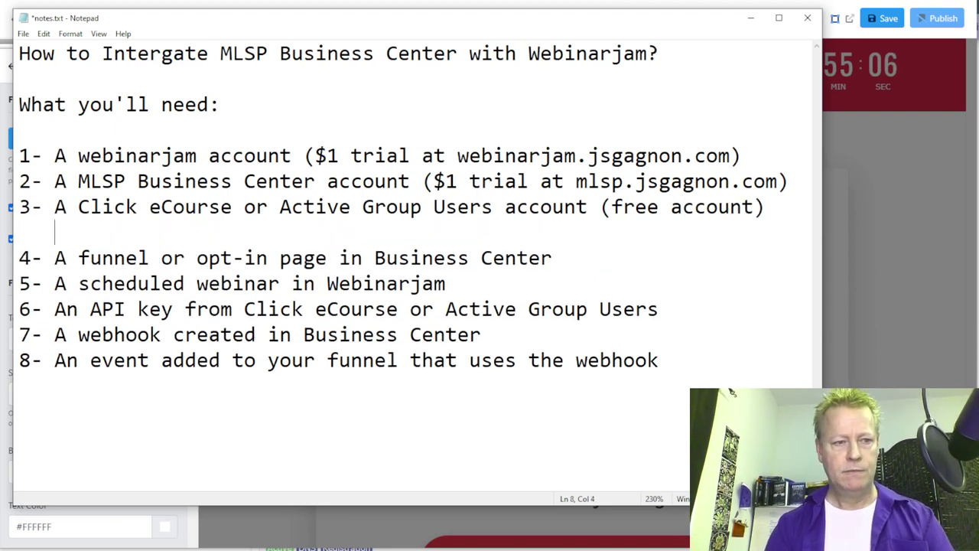
Step: Type 'clickecourse.com or activetgroupusers.com' on the new line under item 3
text(v)
key(BackSpace)
text(clic)
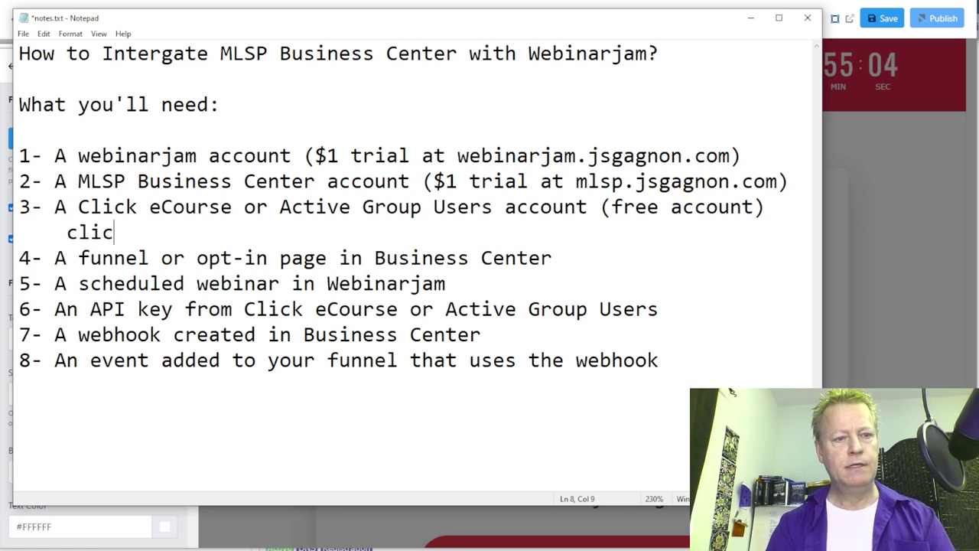
text(ek)
key(BackSpace)
key(BackSpace)
text(ke)
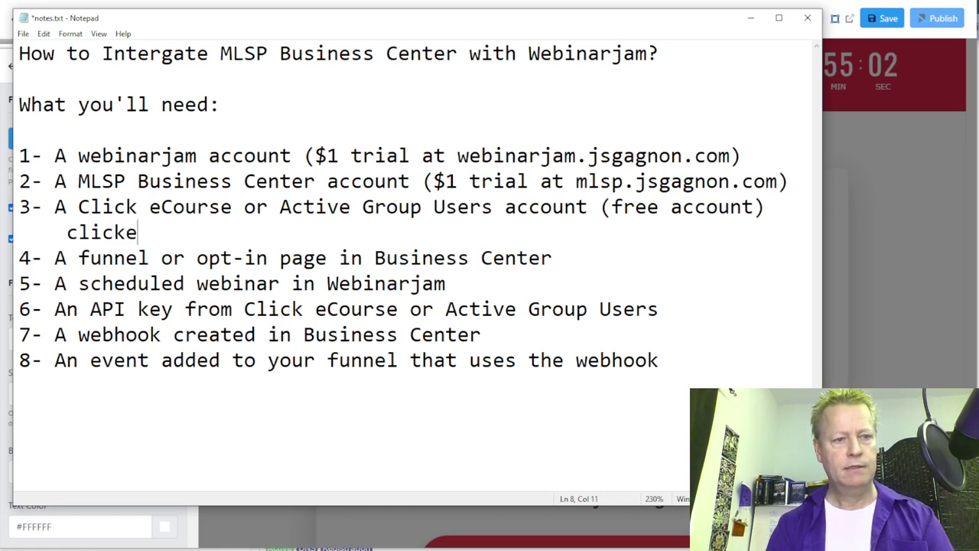
text(cout)
key(BackSpace)
text(r)
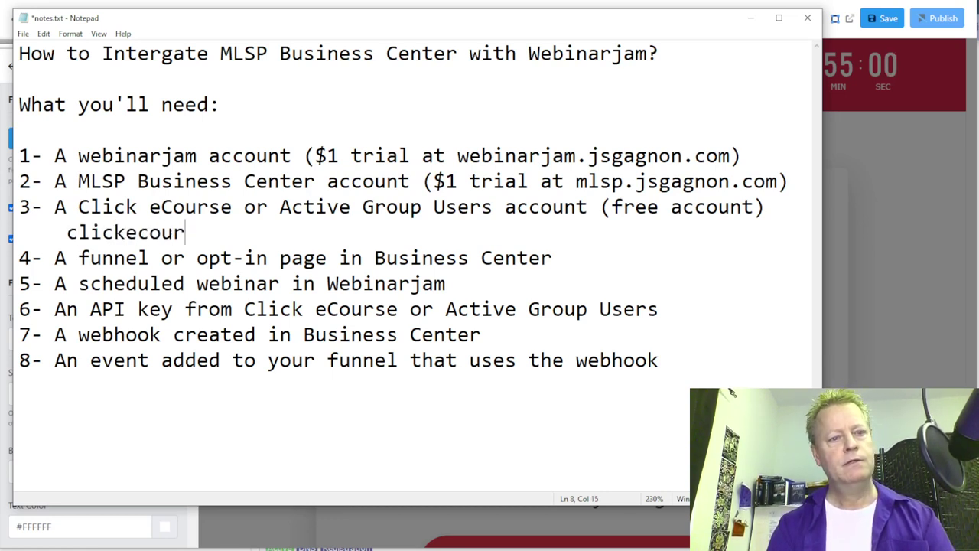
text(se.com or a)
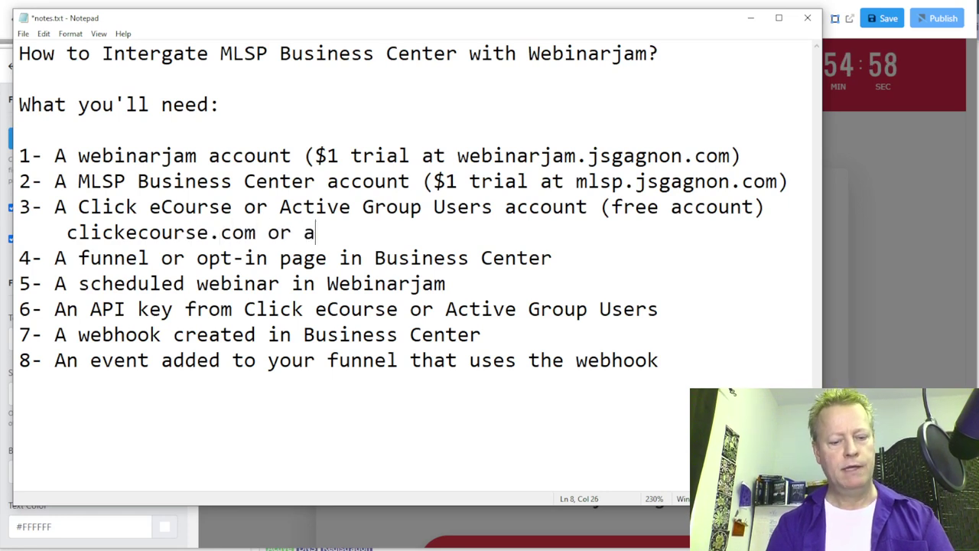
text(ctivetgroupuse)
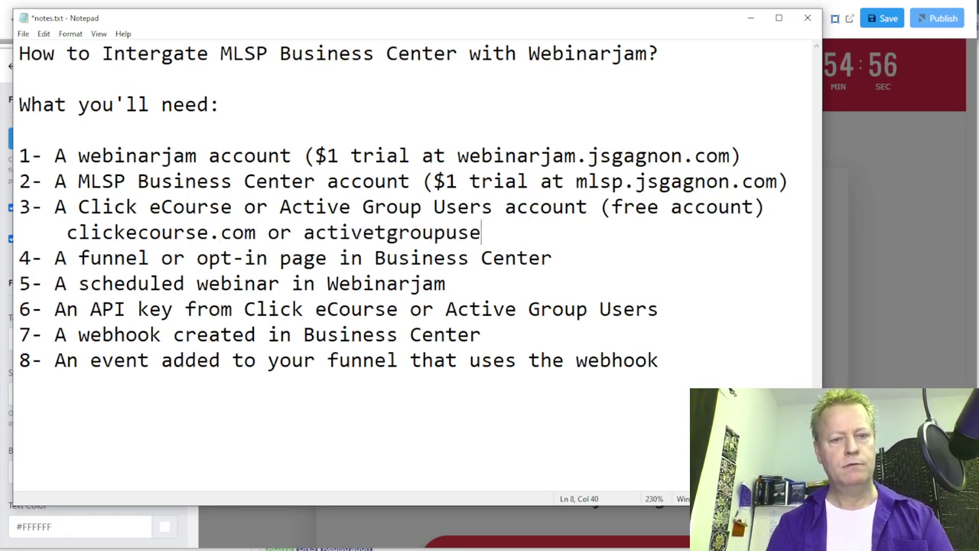
text(rs.com)
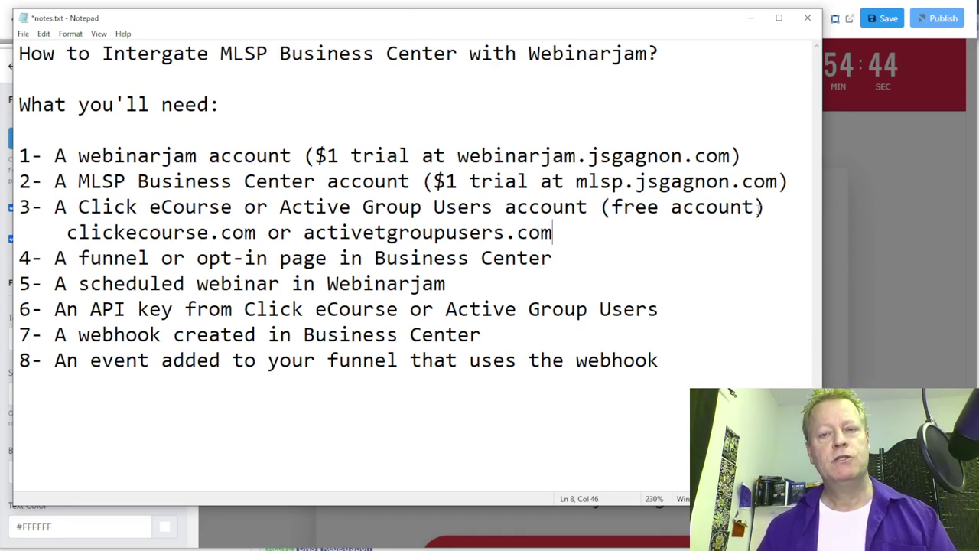
Step: Save notes.txt and switch back to the funnel page builder
click(23, 33)
click(46, 90)
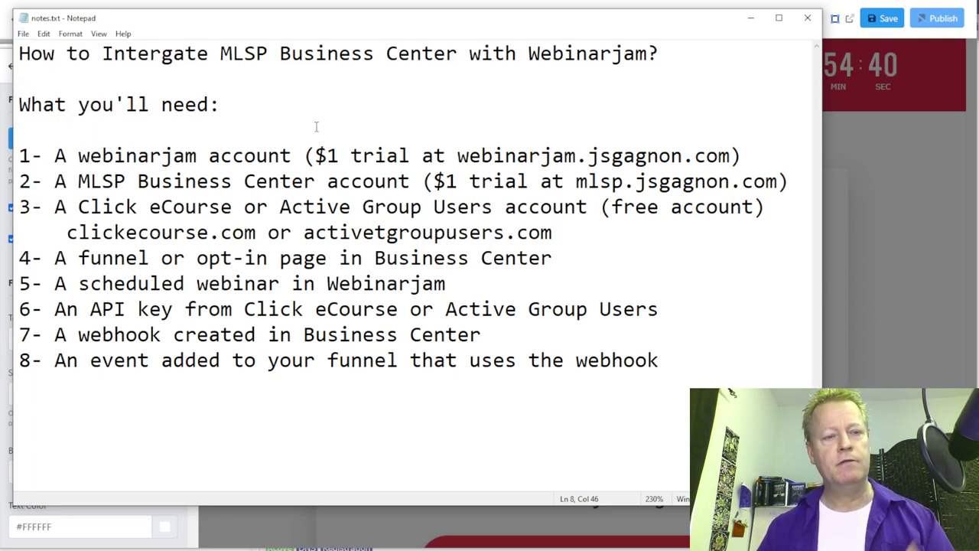
drag(78, 258, 541, 262)
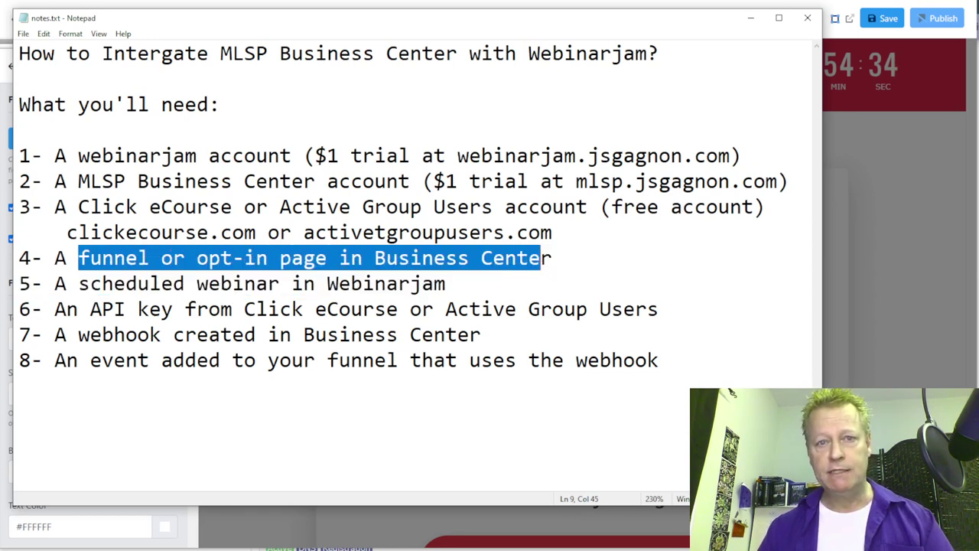
key(alt+Tab)
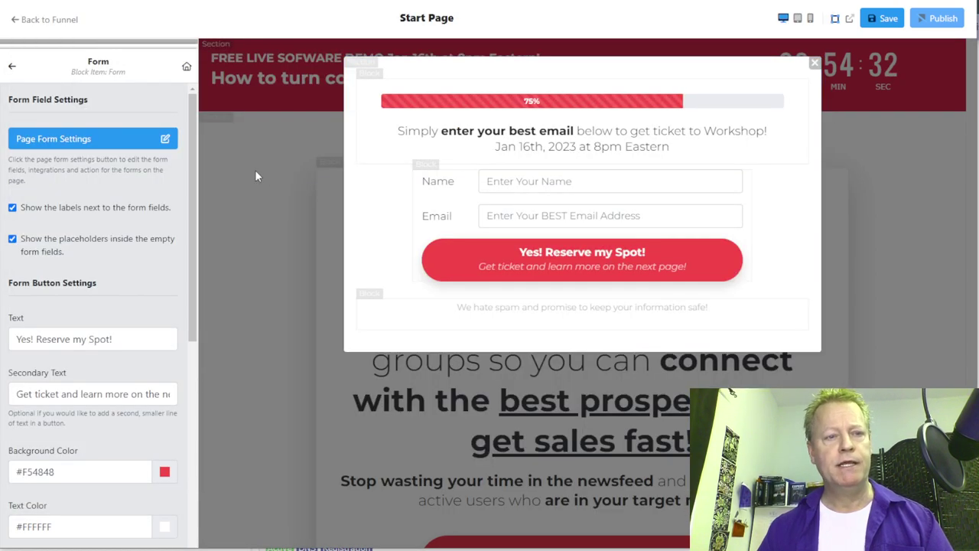
Step: Leave the Start Page editor without saving and return to the list of all 14 funnels
click(55, 21)
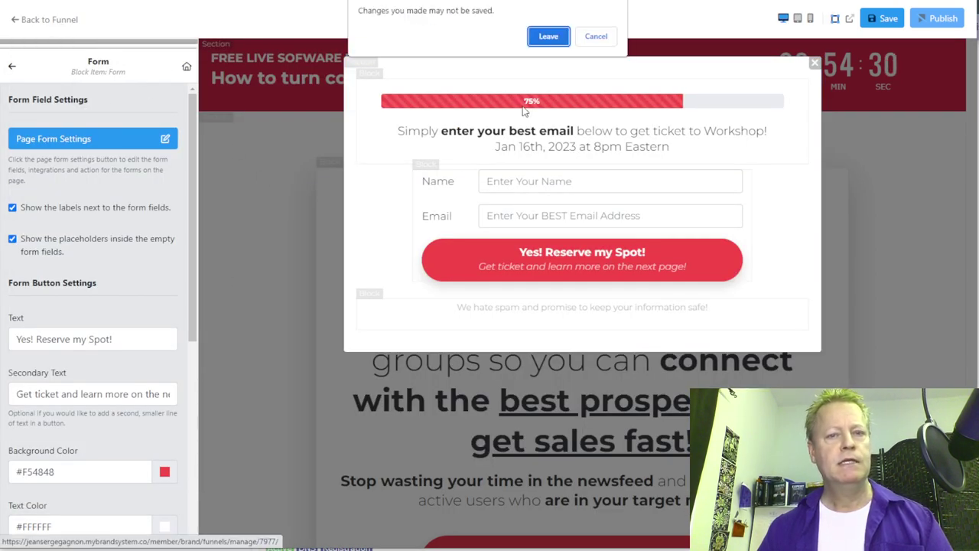
click(557, 41)
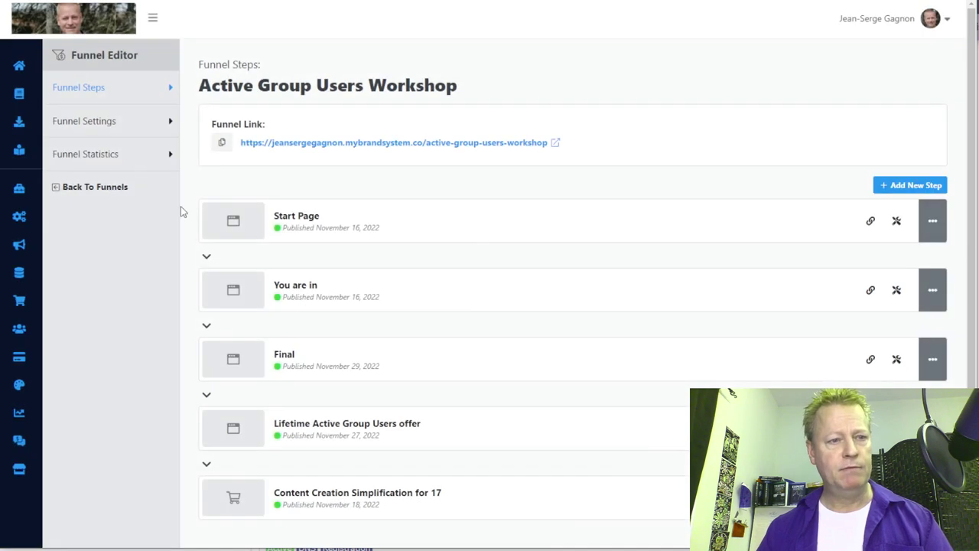
click(104, 191)
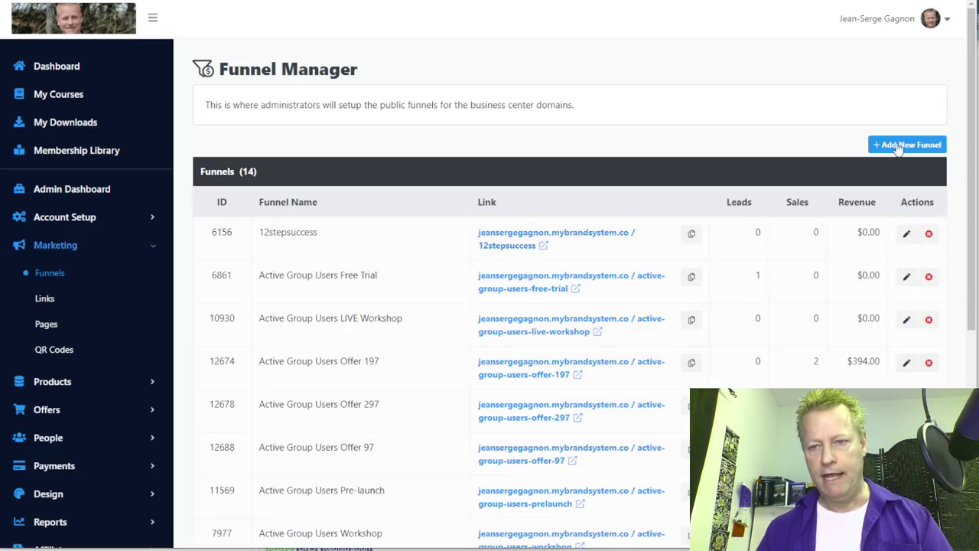
Step: Add a new funnel named 'Test webinar jam integration'
click(907, 170)
click(454, 91)
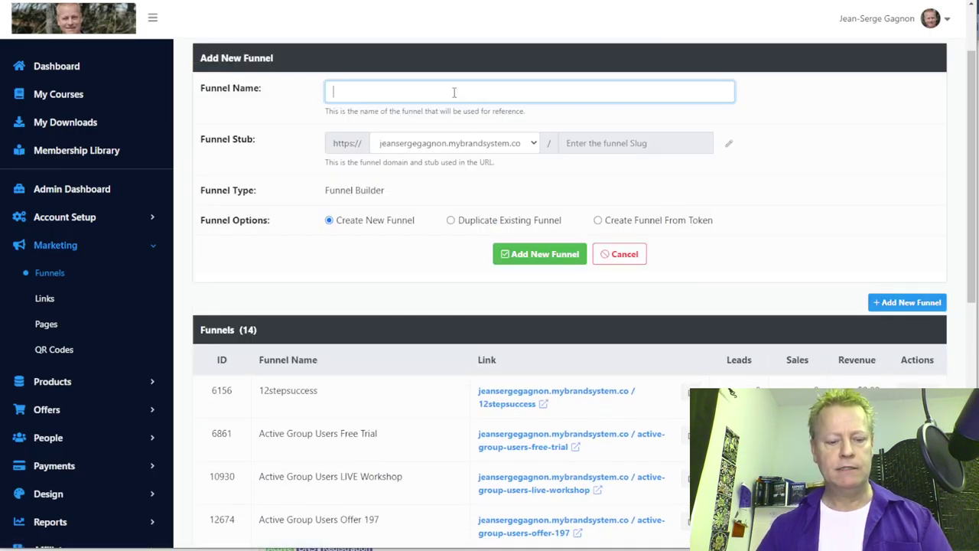
text(Test)
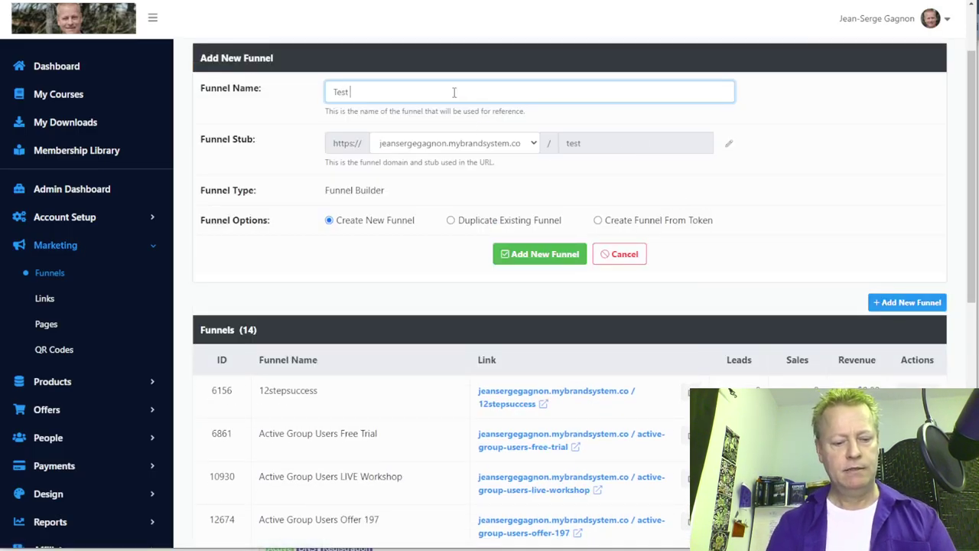
text( webinar jam integration)
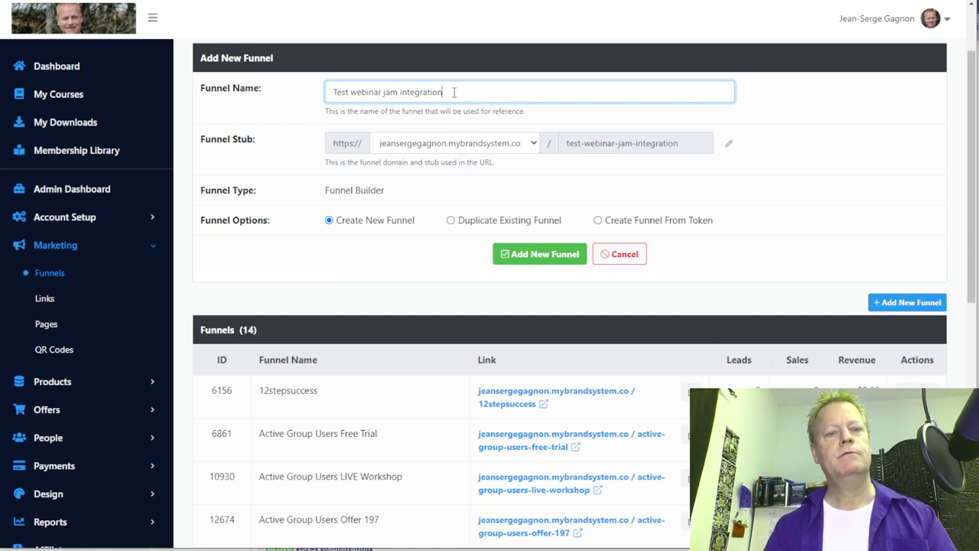
click(544, 254)
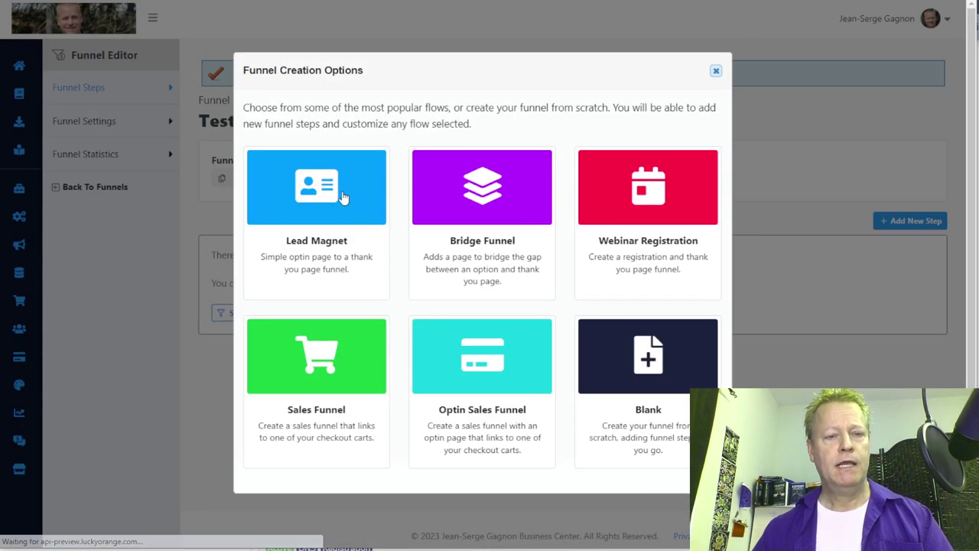
Step: Pick the Lead Magnet flow and apply the 'Instant Download: Secret Top Earner Formula' template to the Optin Page
click(333, 210)
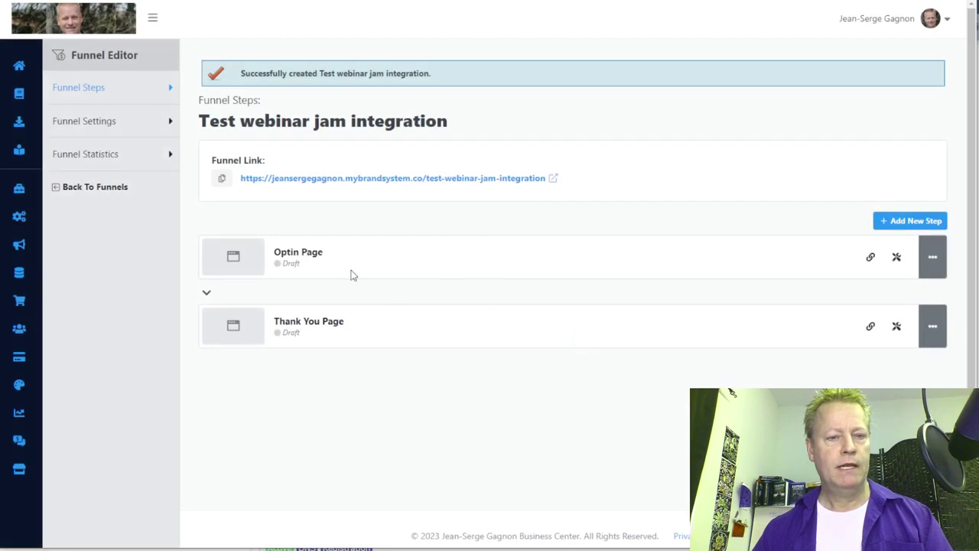
click(895, 260)
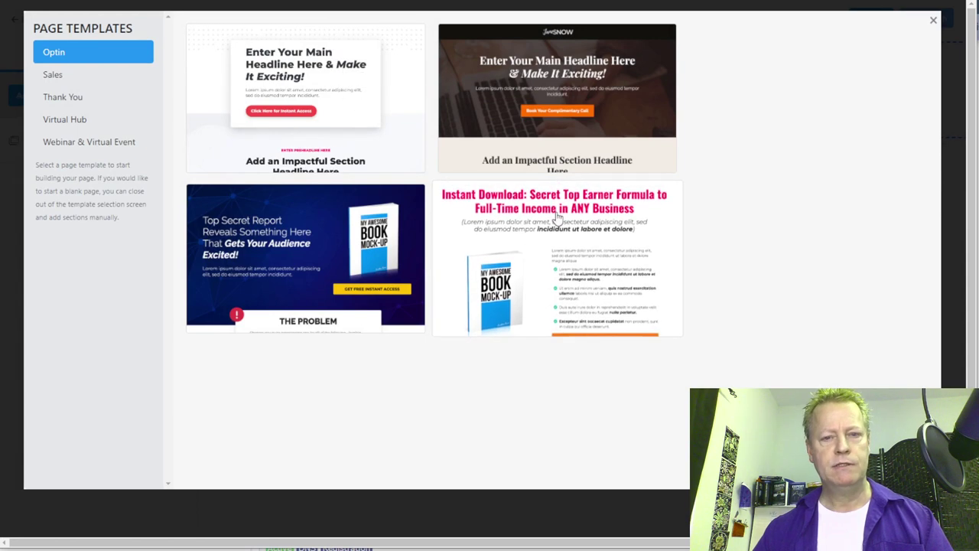
mouse_move(559, 97)
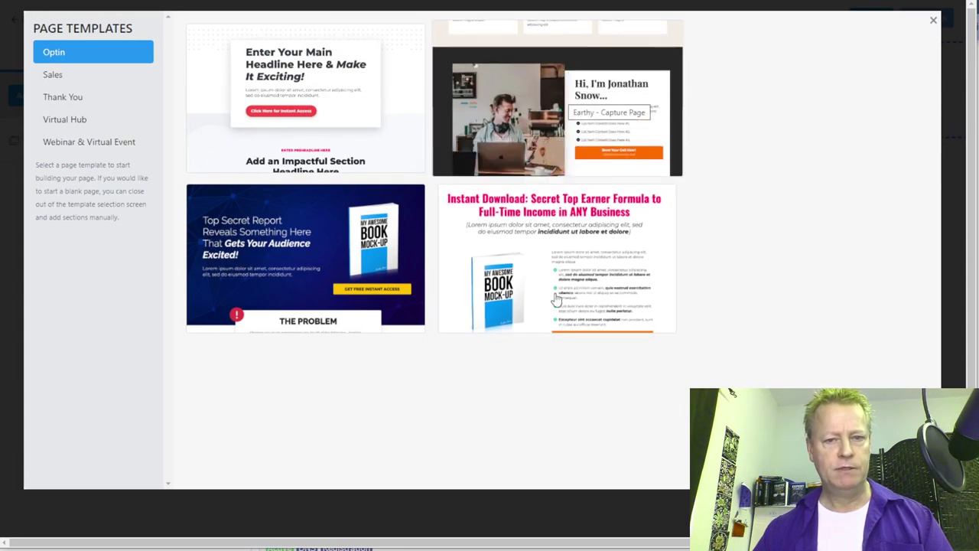
mouse_move(352, 264)
mouse_move(607, 275)
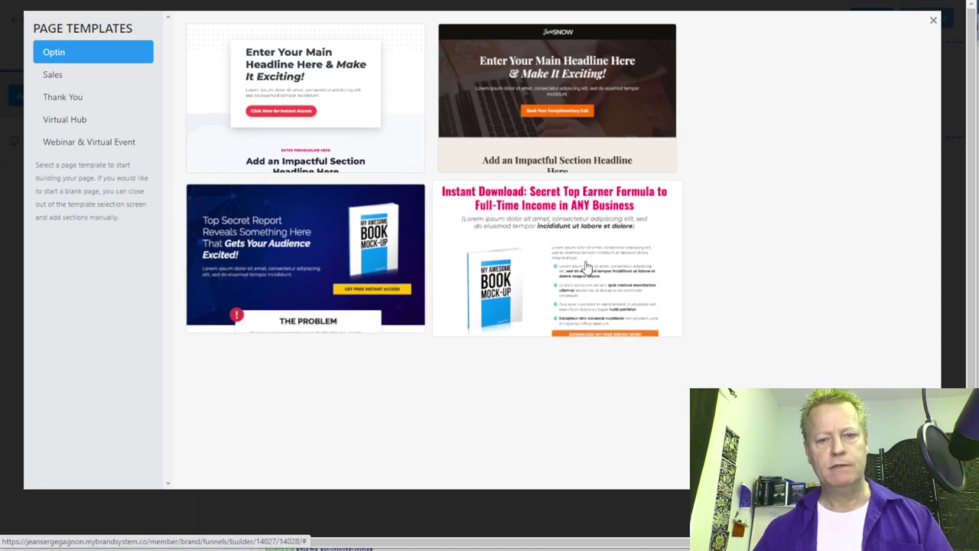
click(606, 275)
click(885, 27)
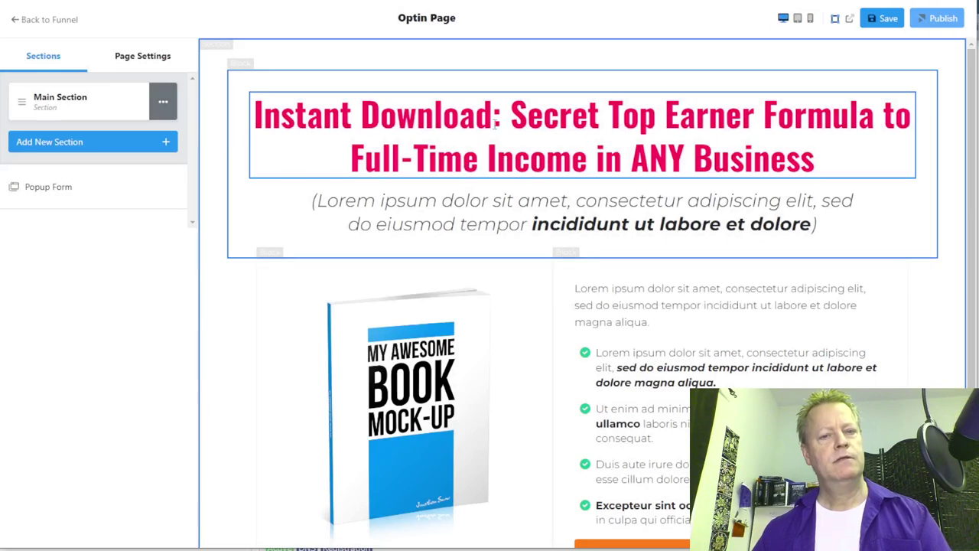
Step: Change the optin page headline to 'Register for one time webinar'
click(543, 123)
click(76, 258)
key(ctrl+a)
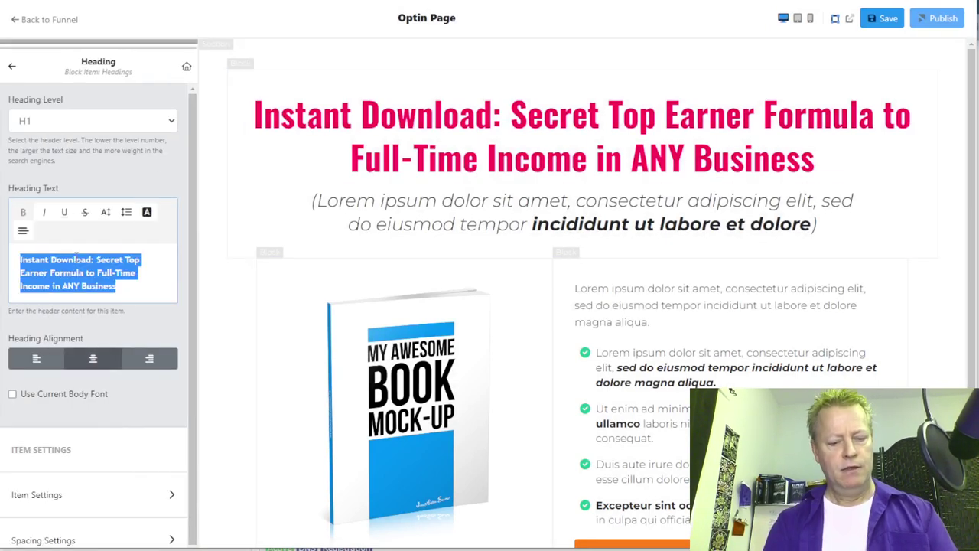
text(Register f)
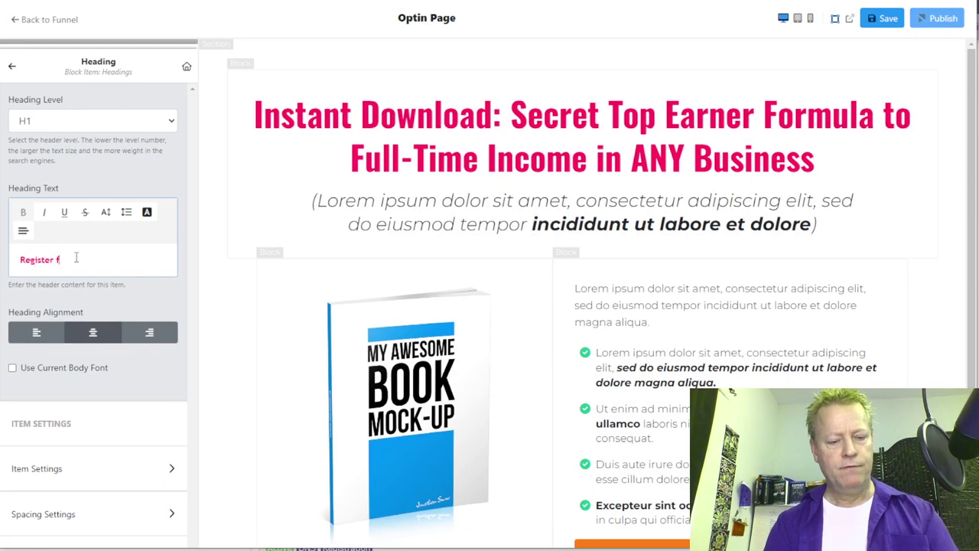
text(or one time webin)
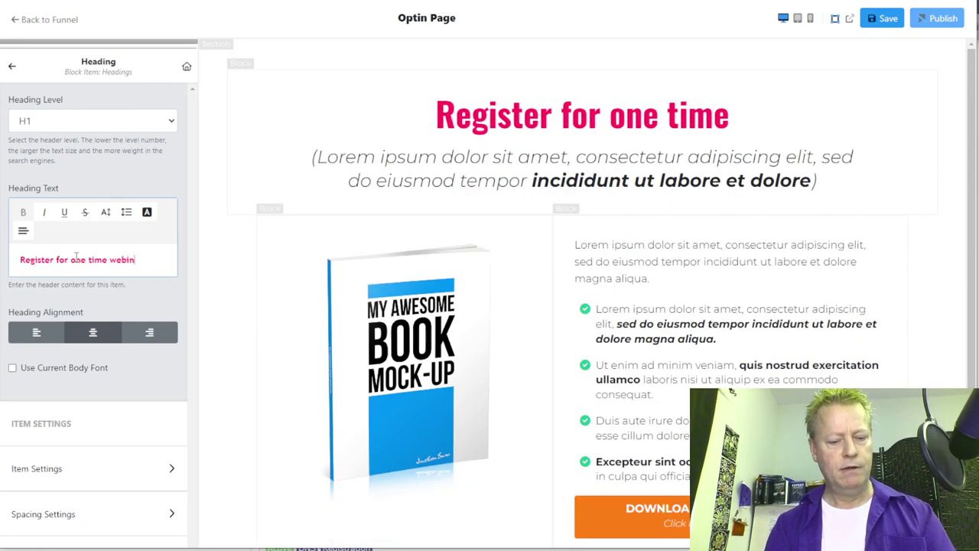
text(ar)
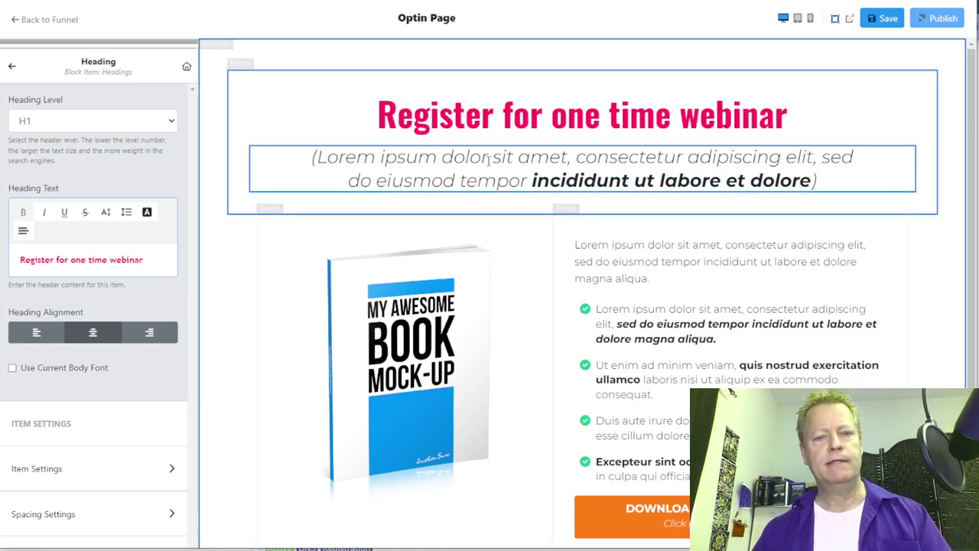
Step: Replace the lorem subheading with 'More in here'
click(488, 159)
drag(91, 299, 17, 260)
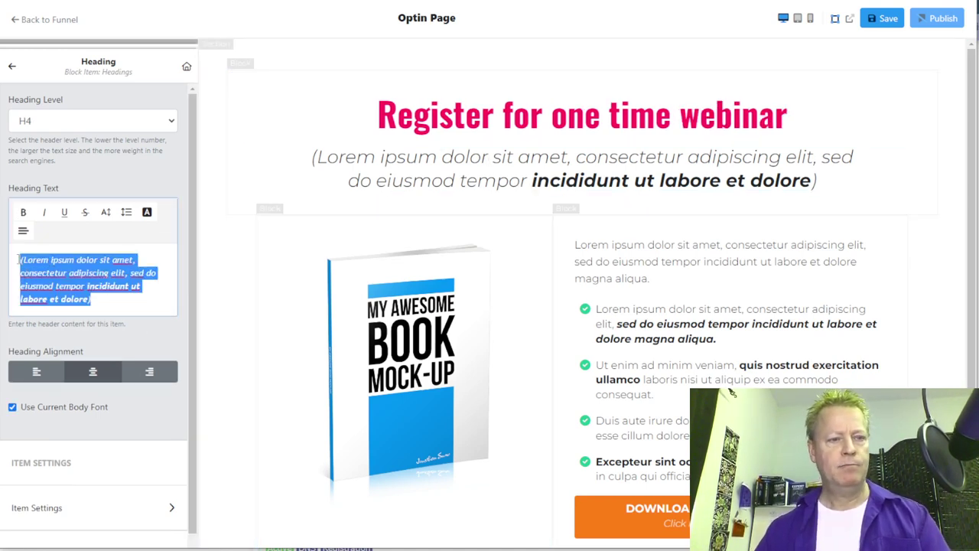
text(More in here)
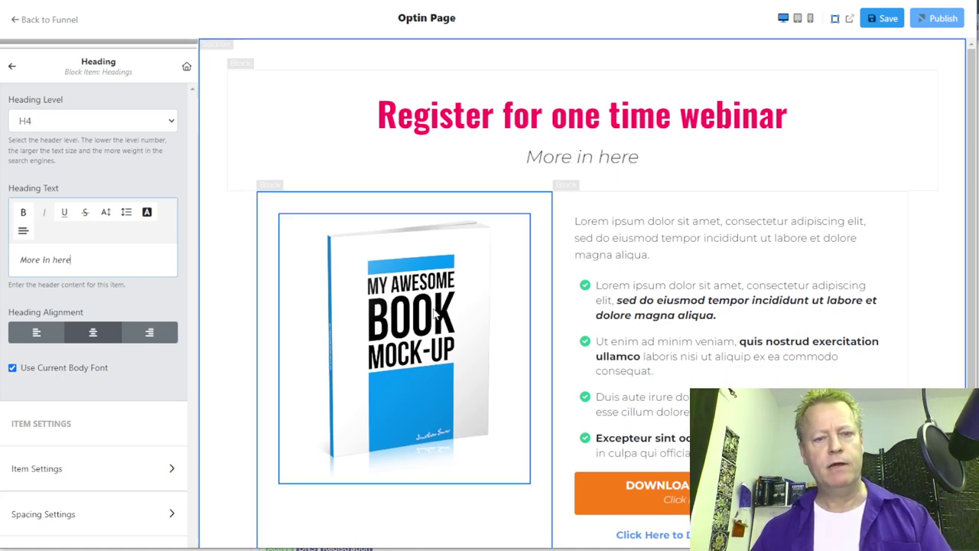
click(436, 314)
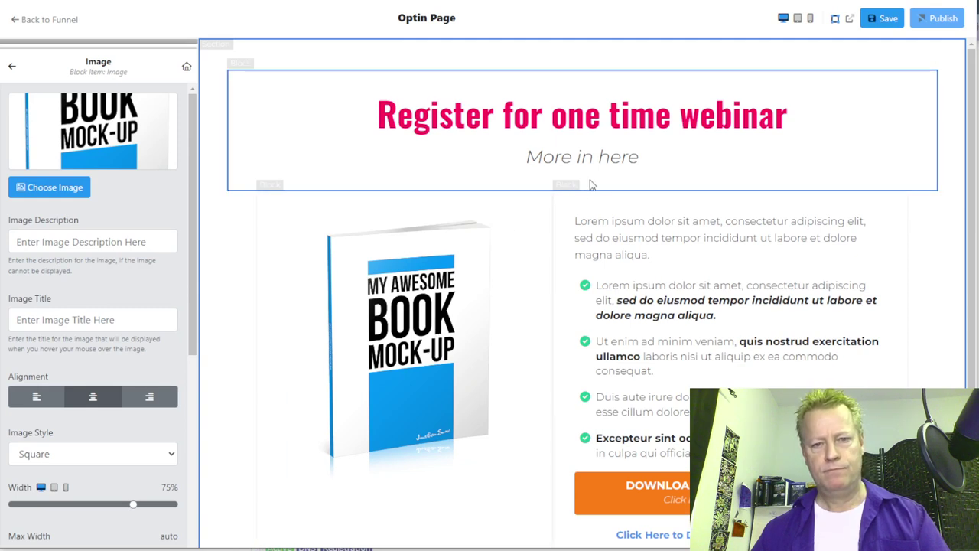
Step: Swap the book mock-up image for the host's photo from the Images library
click(581, 158)
drag(377, 115, 413, 346)
click(412, 345)
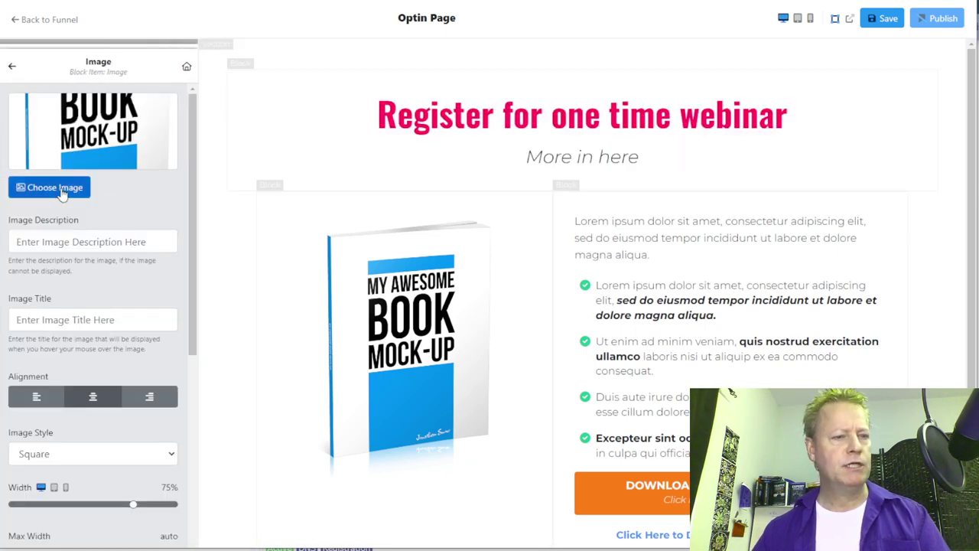
click(54, 188)
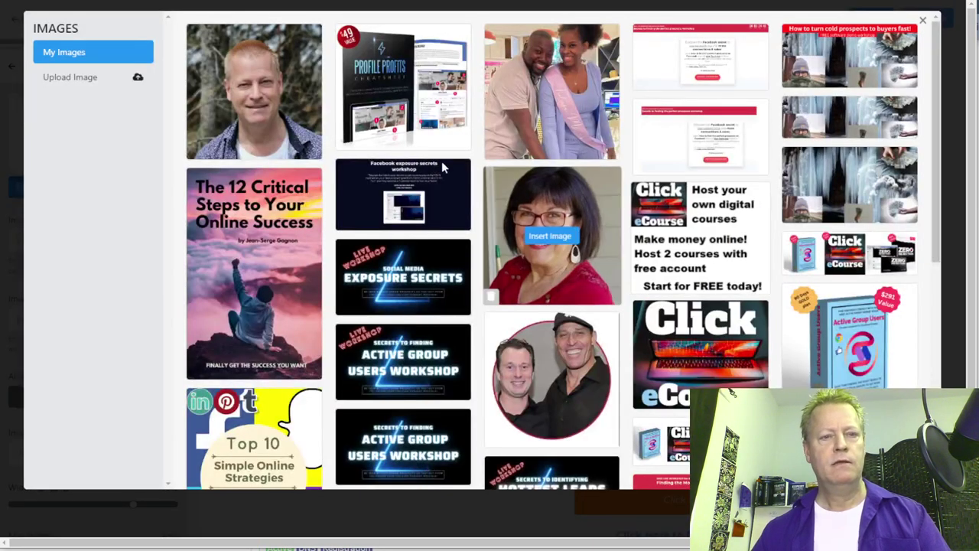
mouse_move(279, 72)
click(260, 91)
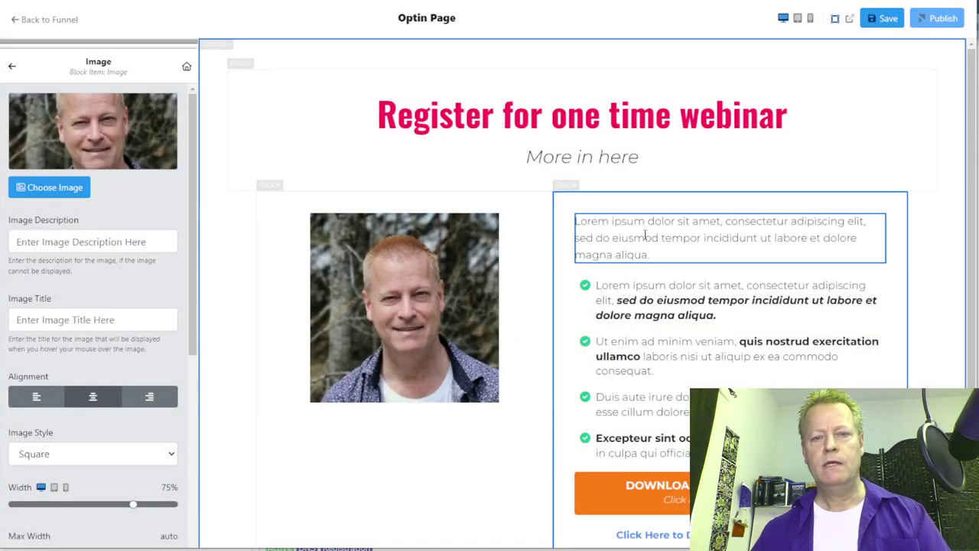
Step: Replace the placeholder paragraph beside the photo with 'About your host'
click(644, 235)
drag(119, 231, 17, 189)
text(About your host)
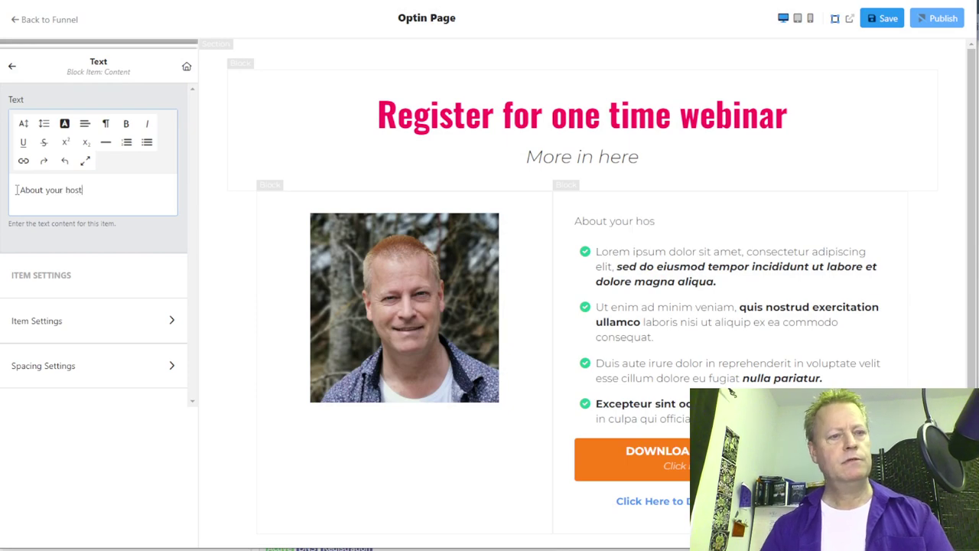
Step: Rewrite the first two bullets: the host has done webinars for years, and 'Learn how to do them too'
click(620, 283)
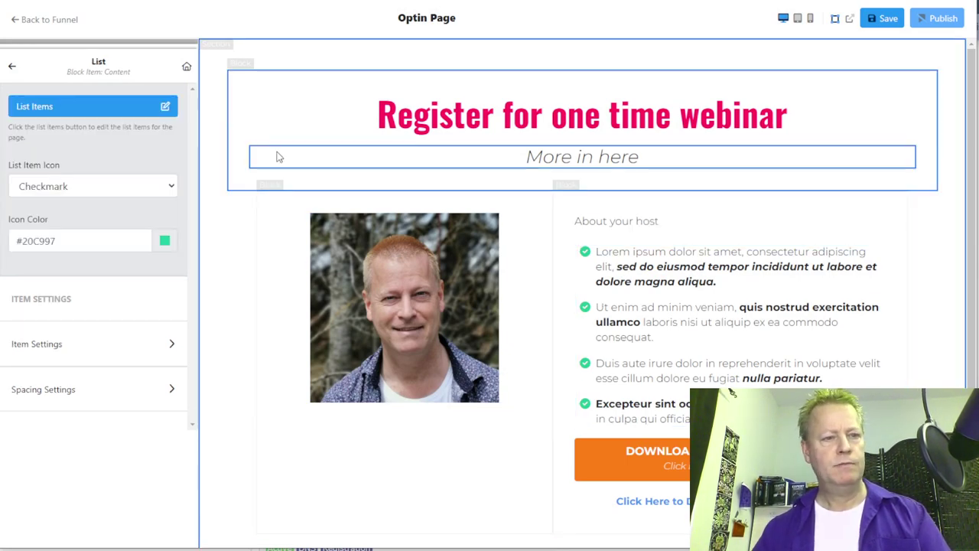
click(123, 104)
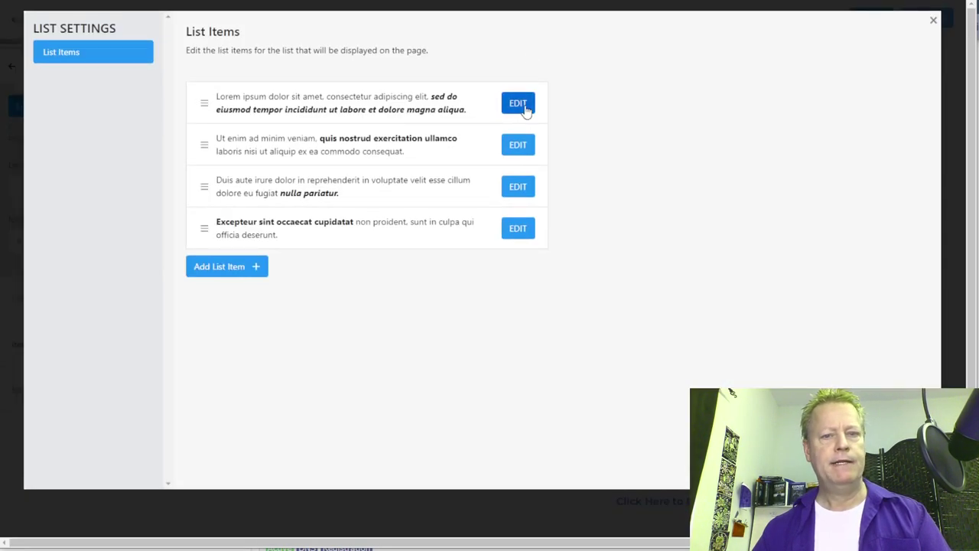
click(520, 102)
triple_click(680, 190)
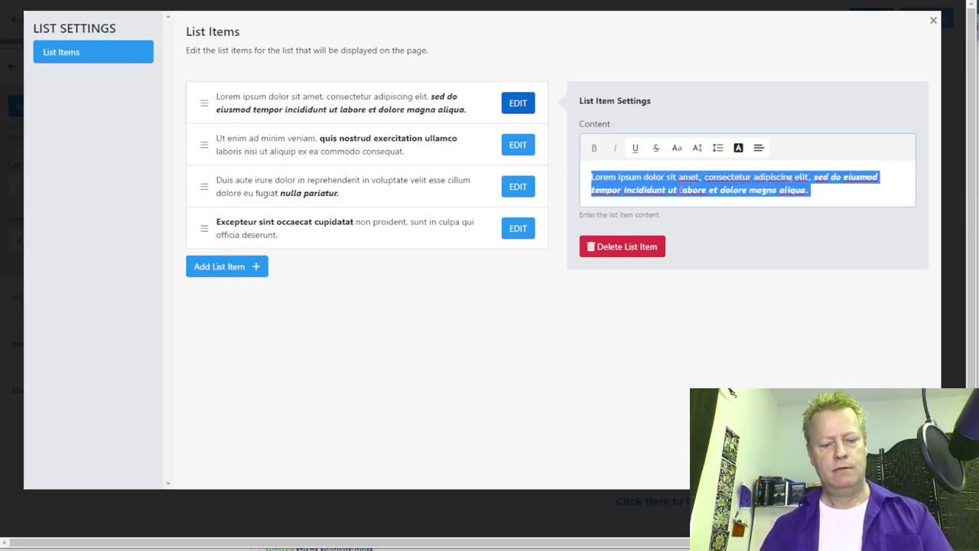
text(Jean-Serge Gagnon has been doing web)
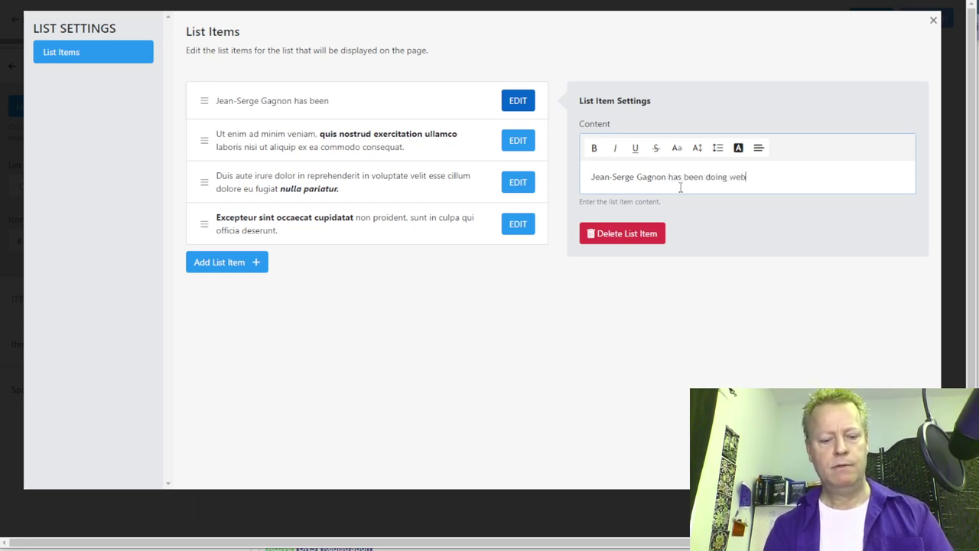
text(s for years)
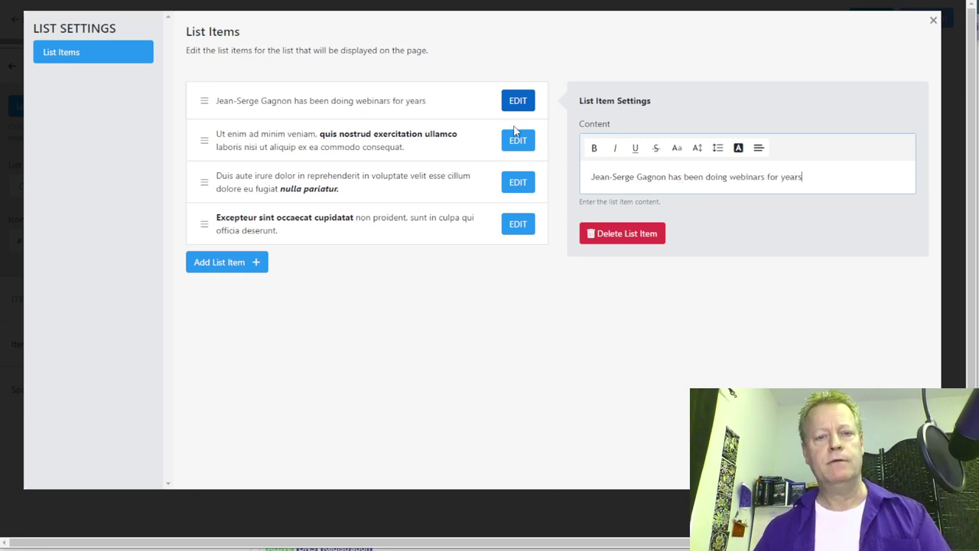
click(518, 140)
key(ctrl+a)
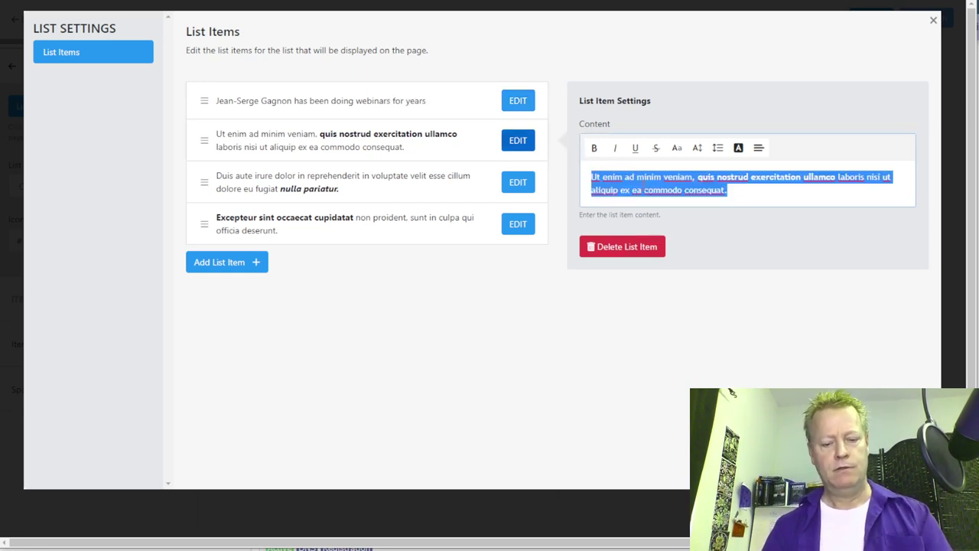
text(Learn how to do them too)
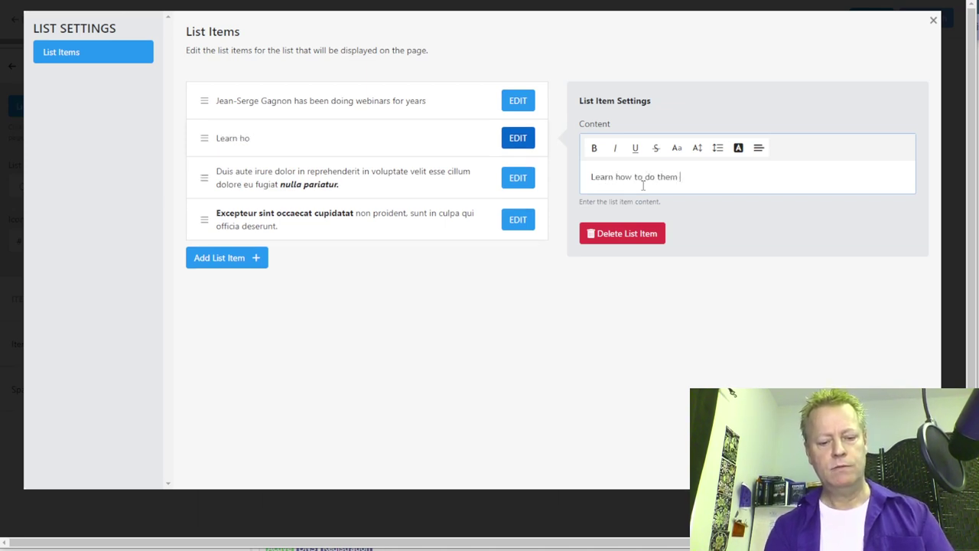
click(397, 187)
Step: Delete the two remaining placeholder bullets and close the list editor
click(518, 178)
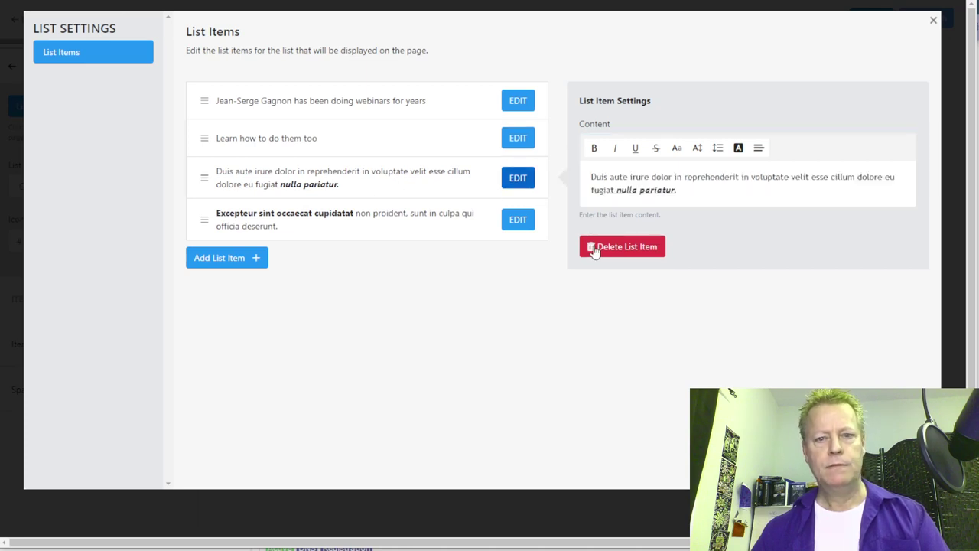
click(621, 245)
click(517, 177)
click(621, 246)
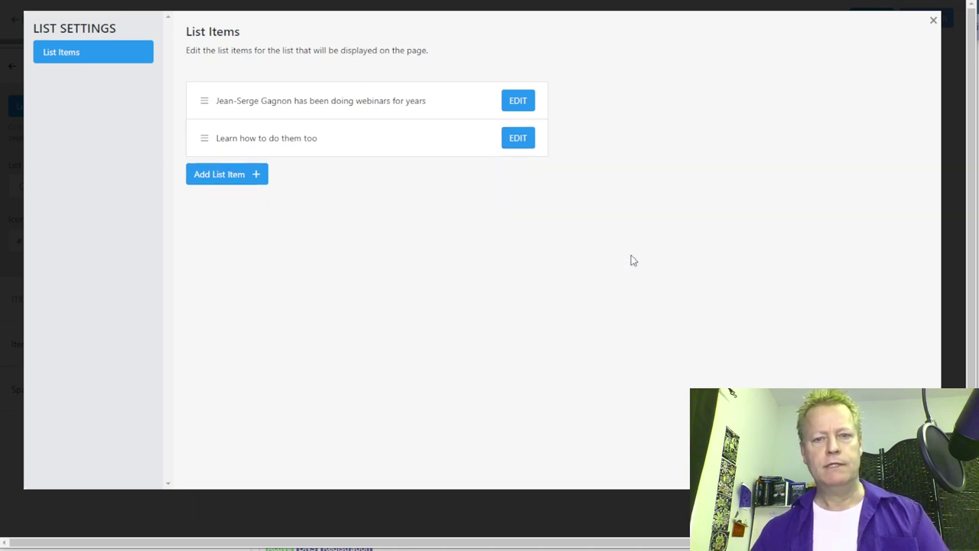
click(934, 21)
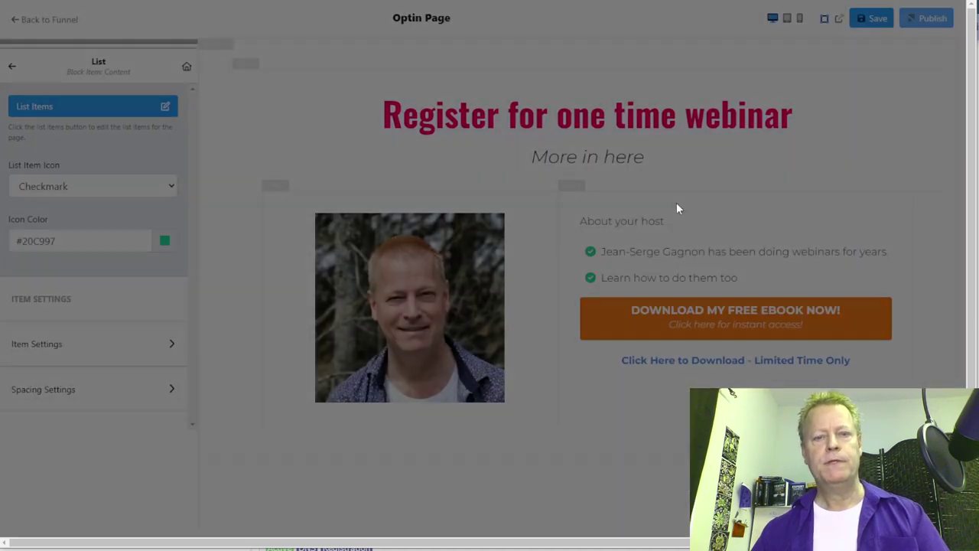
Step: Relabel the orange popup button 'Register now' and clear its secondary text
click(746, 324)
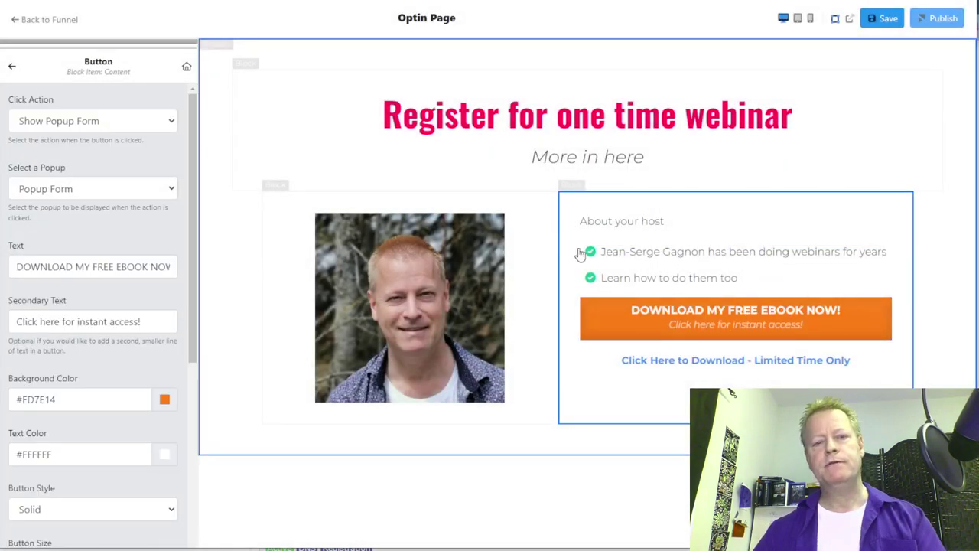
click(95, 191)
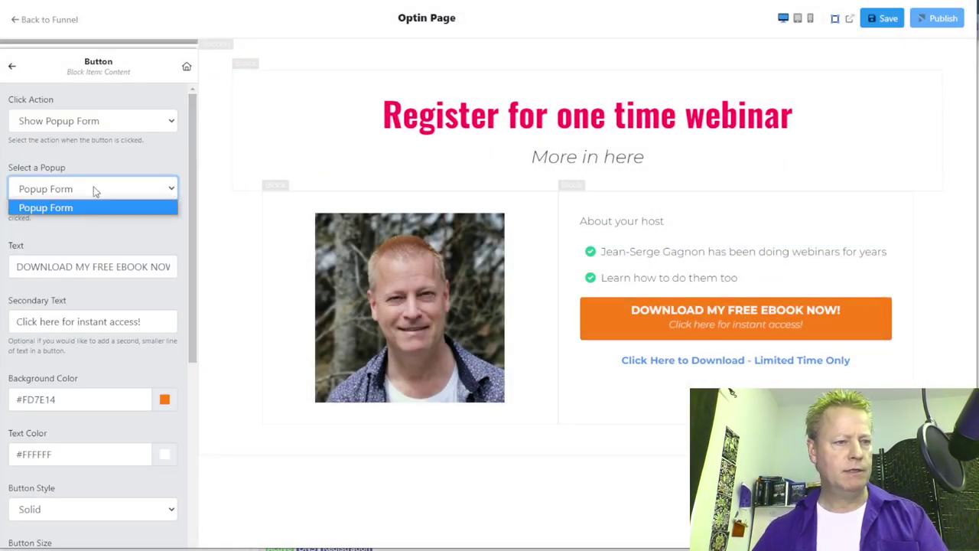
click(71, 263)
key(ctrl+a)
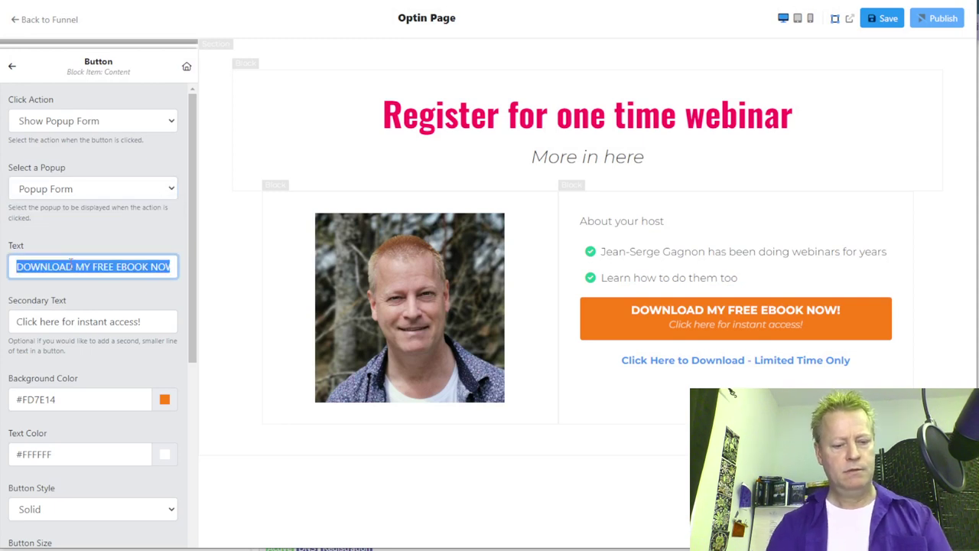
text(Register now)
click(155, 321)
key(ctrl+a)
key(BackSpace)
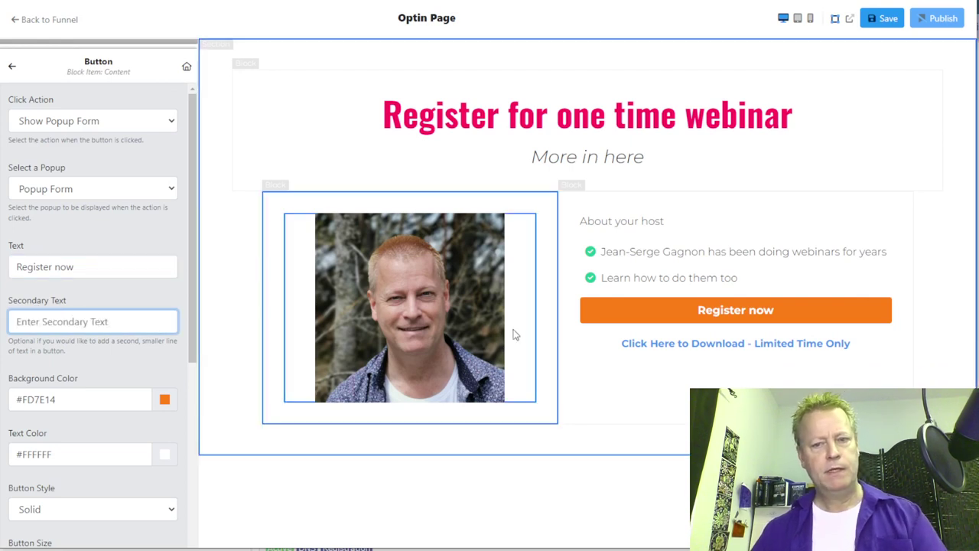
Step: Hide the download link button from the page
click(685, 345)
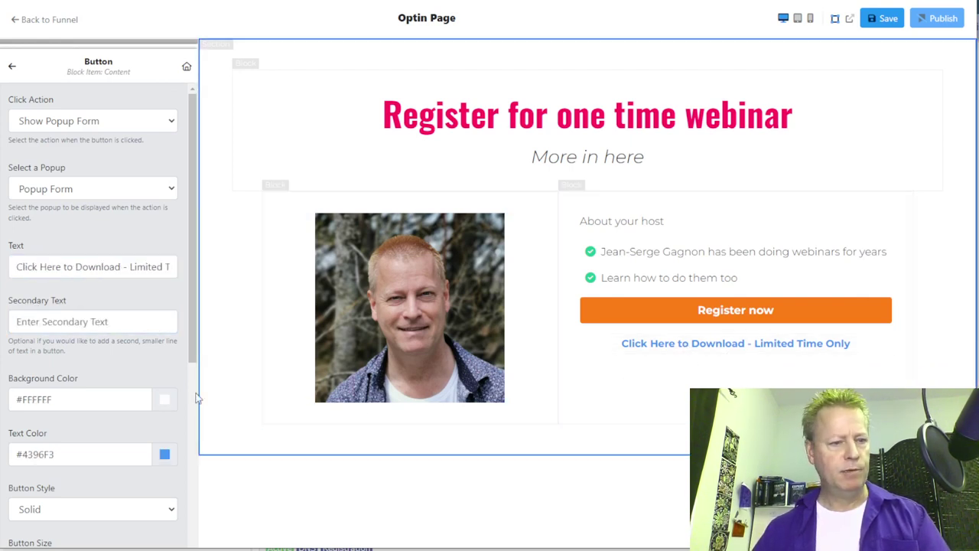
click(11, 67)
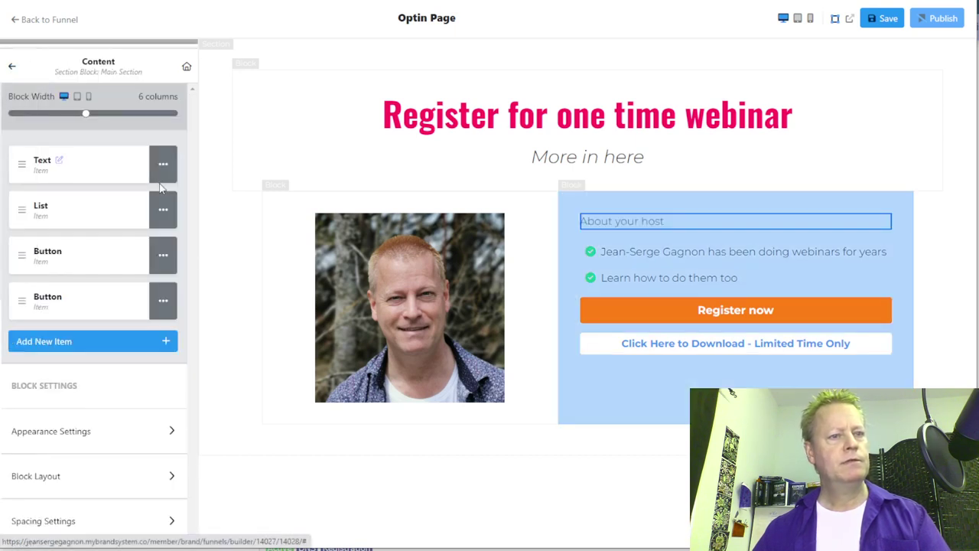
click(163, 301)
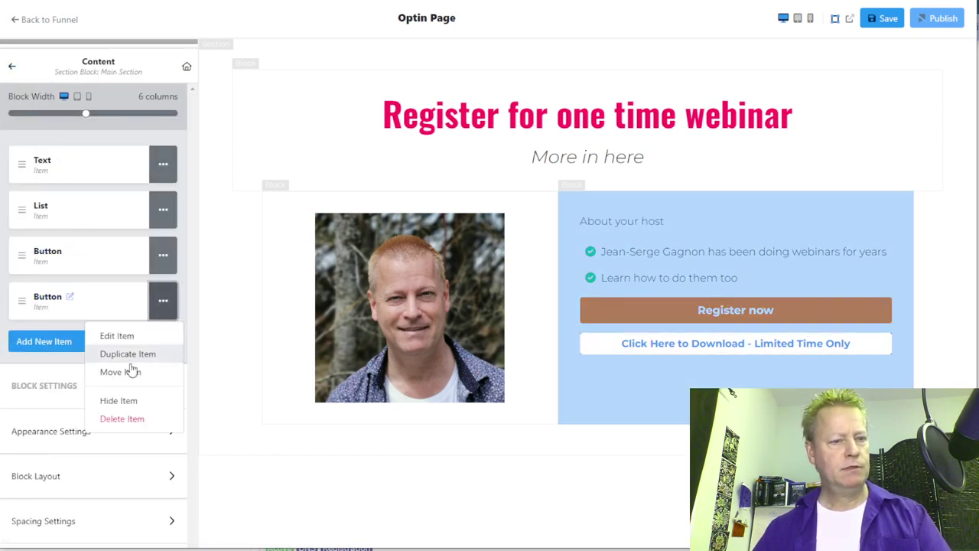
click(122, 401)
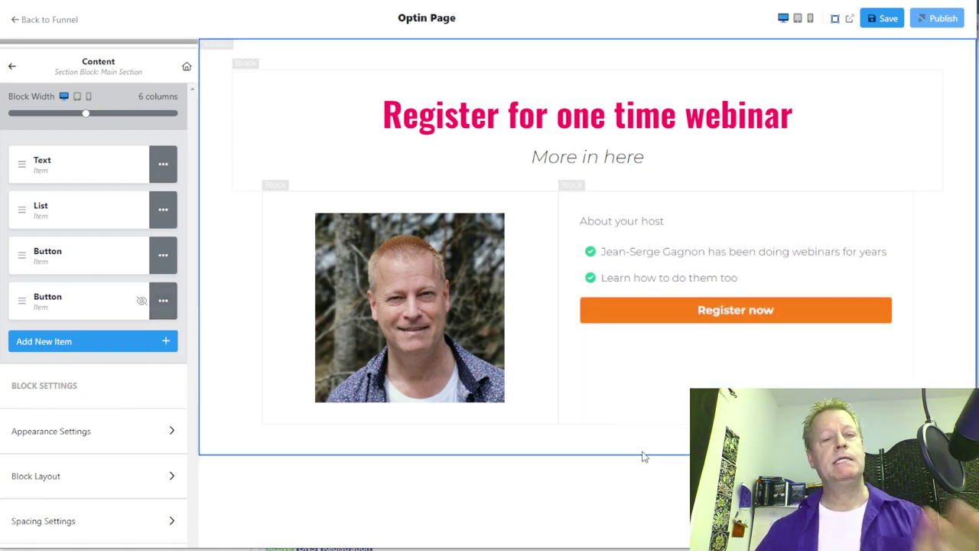
Step: Save and publish the optin page
click(880, 18)
click(940, 18)
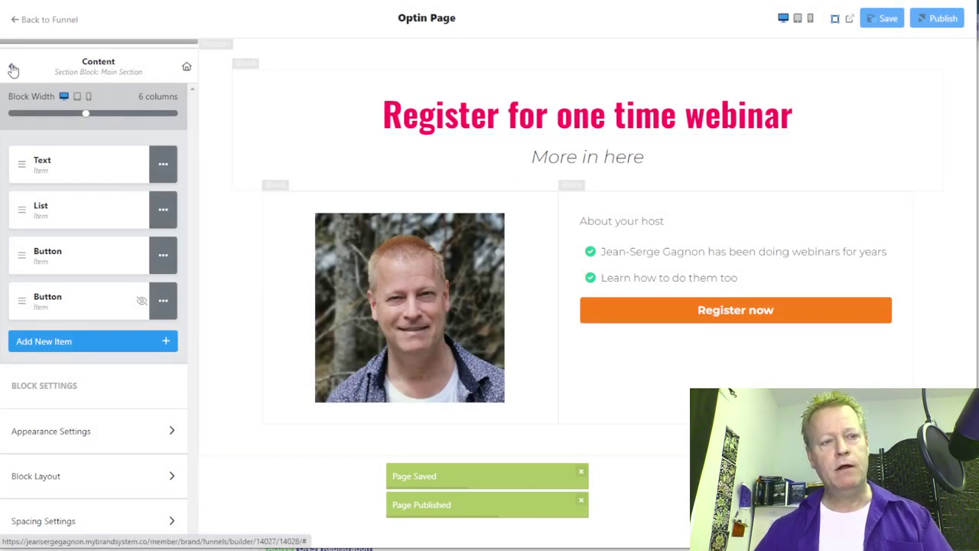
click(187, 66)
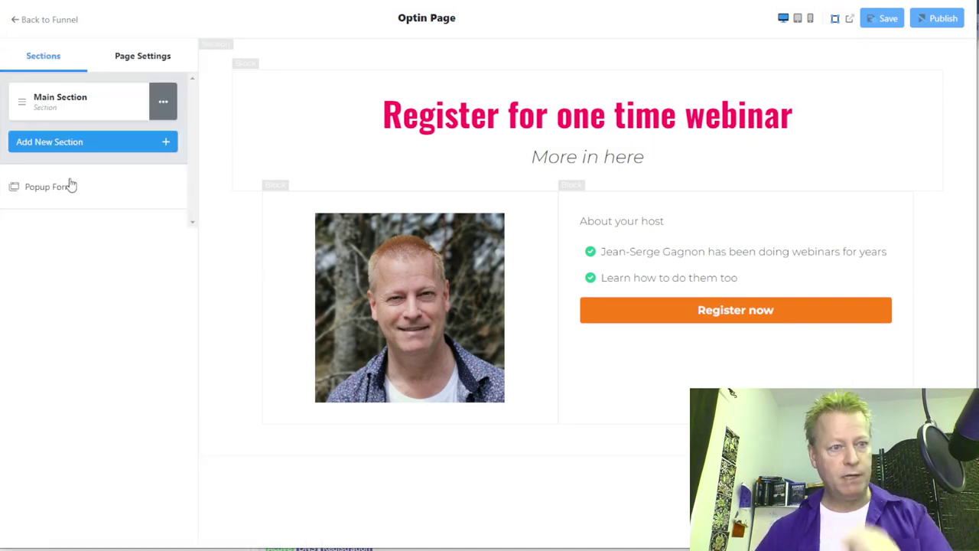
click(48, 187)
Step: Reword the popup heading's placeholder ending to 'below to register'
click(530, 140)
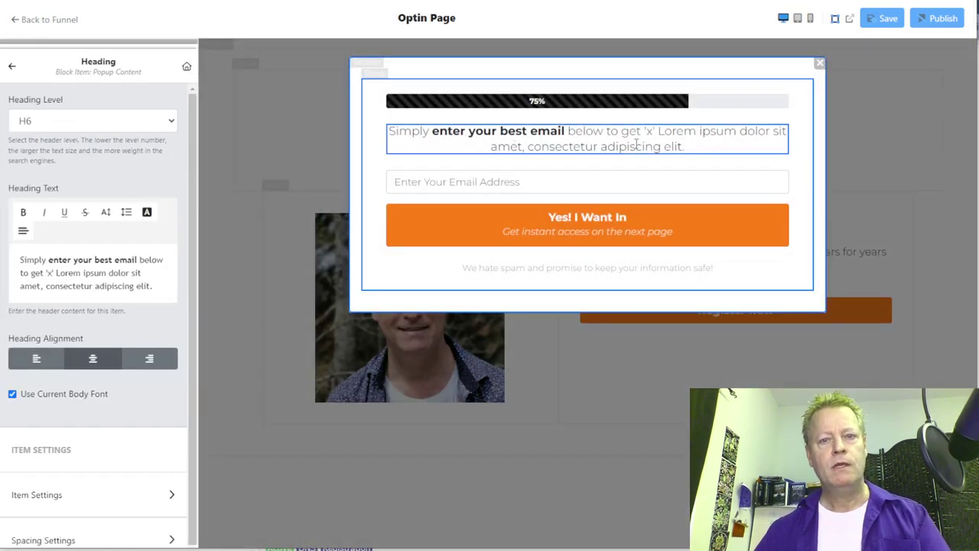
drag(48, 273, 161, 301)
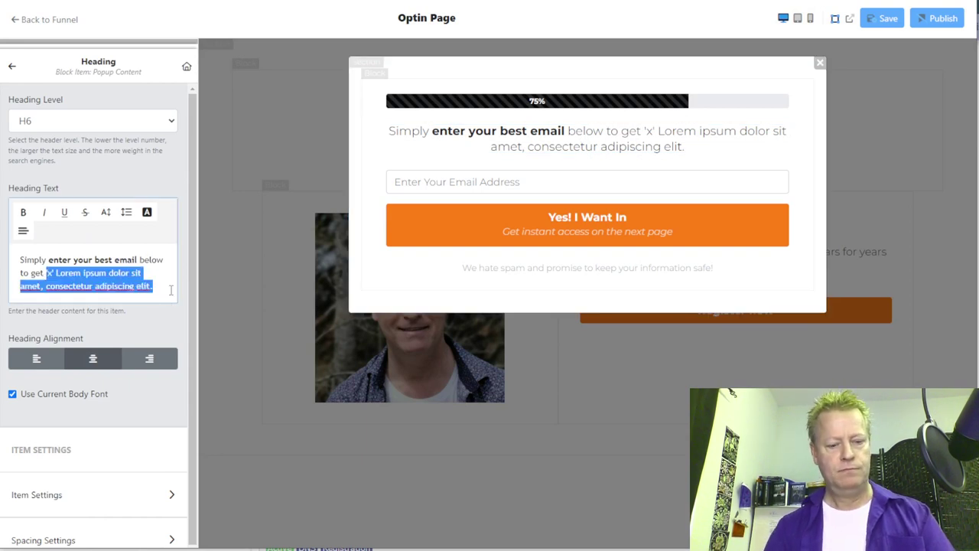
key(BackSpace)
key(BackSpace)
key(BackSpace)
key(BackSpace)
key(BackSpace)
text(register)
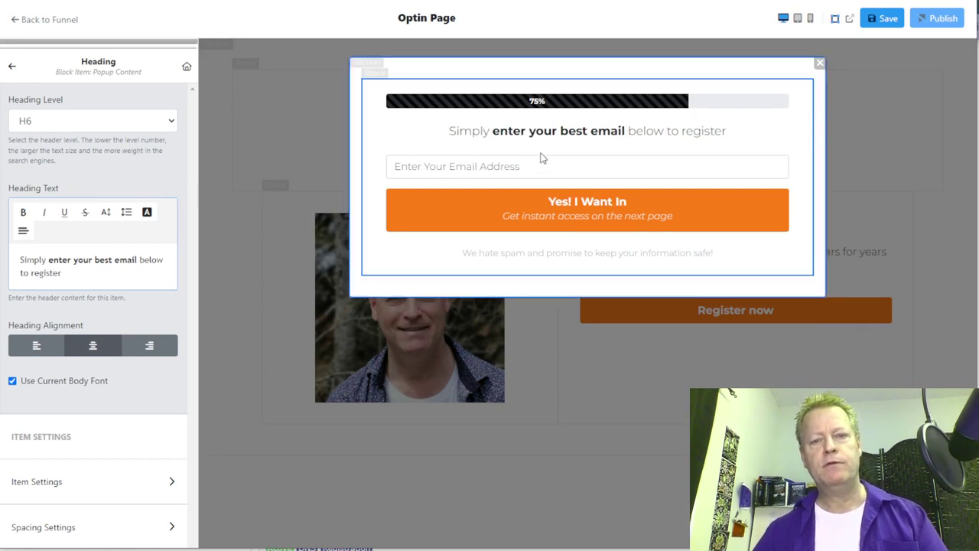
Step: Label the popup form button 'Register now!' with no subline, then bring up its form fields
click(608, 217)
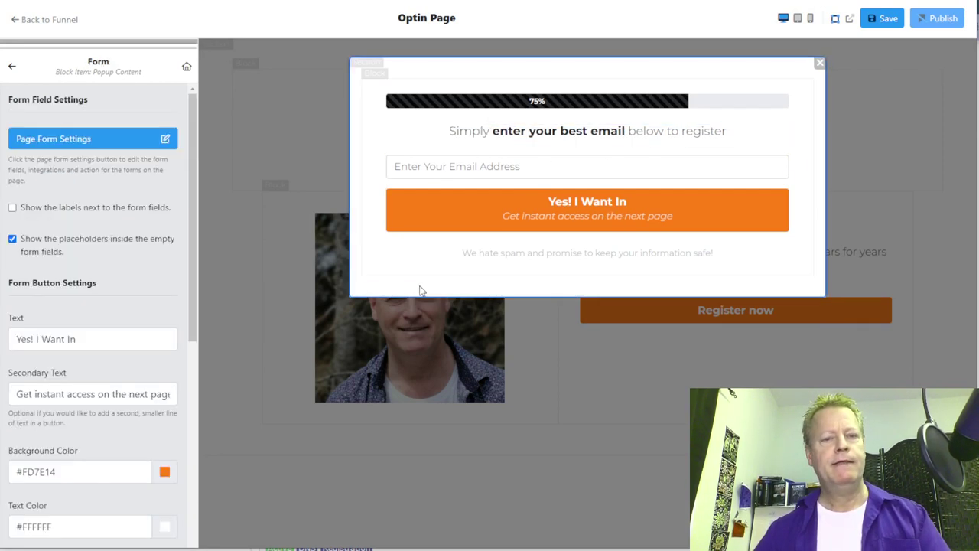
click(73, 399)
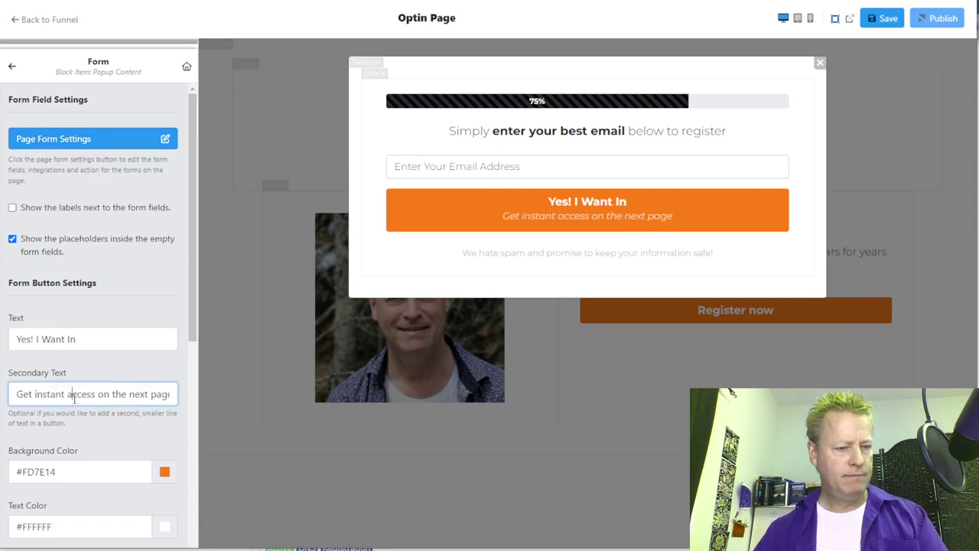
key(ctrl+a)
key(BackSpace)
drag(76, 339, 11, 339)
text(Register now!)
scroll(98, 449, down, 3)
scroll(98, 393, up, 3)
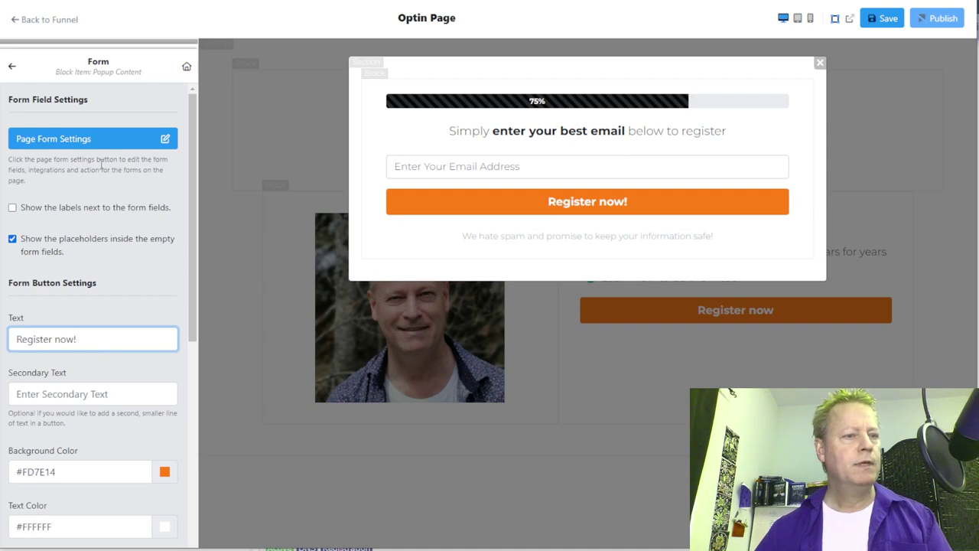
click(77, 141)
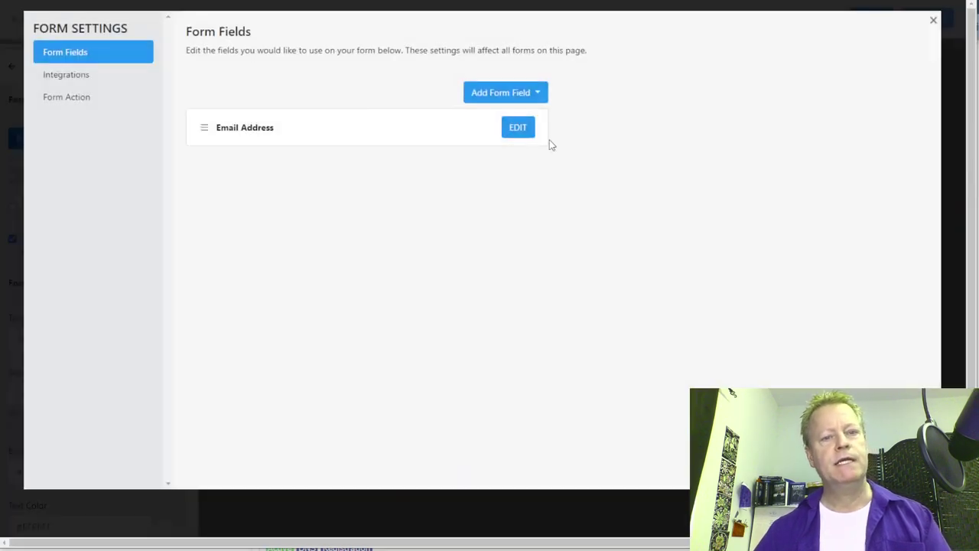
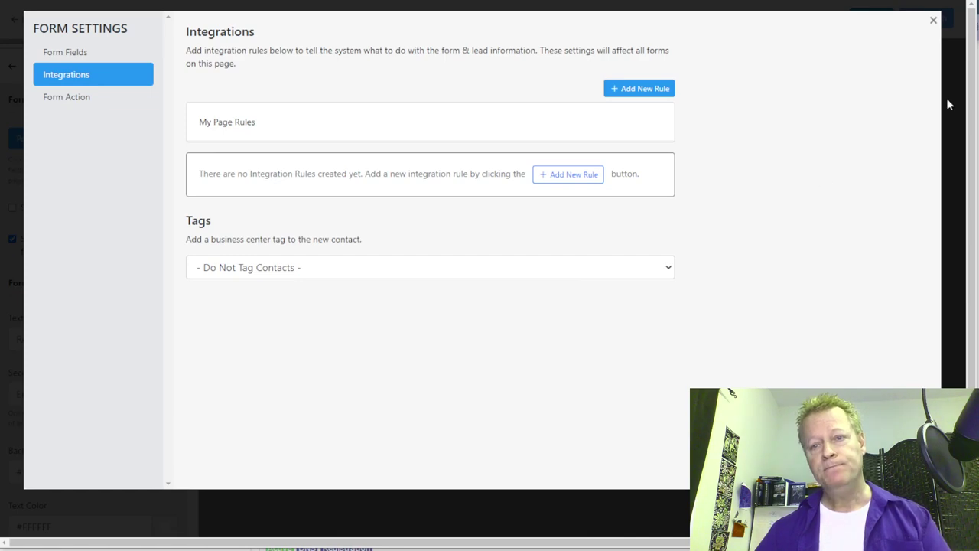
Step: Close Form Settings, save and publish the opt-in page, then return to the notes checklist
click(931, 21)
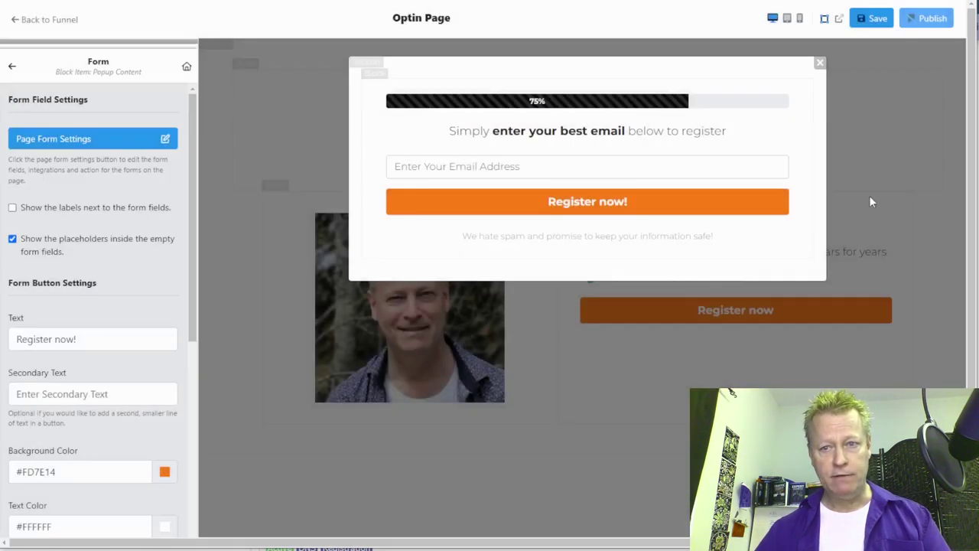
click(880, 20)
click(936, 23)
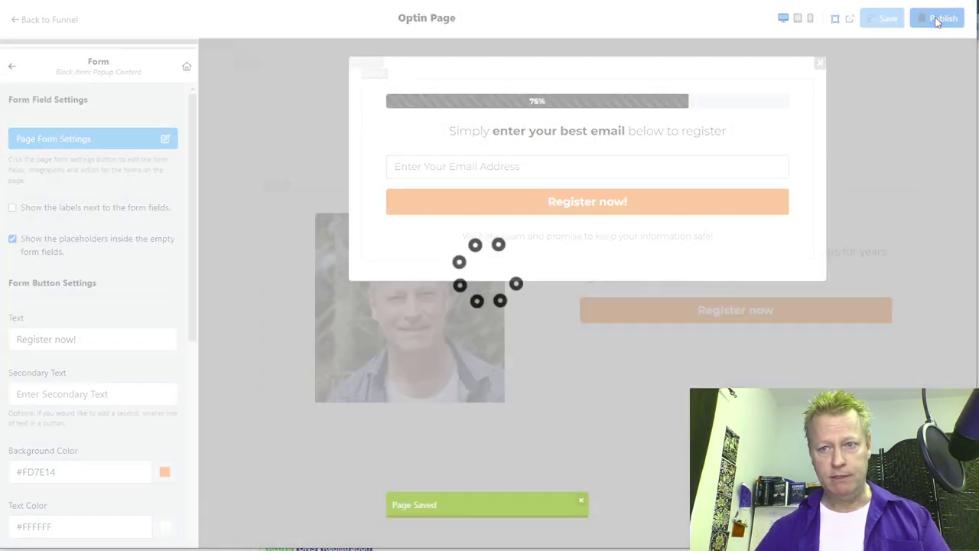
key(alt+Tab)
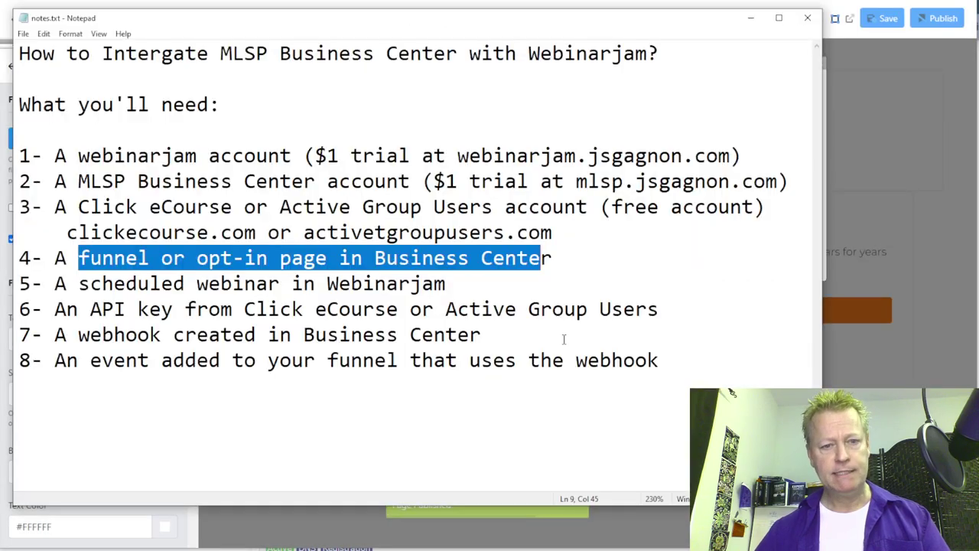
Step: Move the API key requirement line up in notes.txt and renumber it as item 4
click(196, 260)
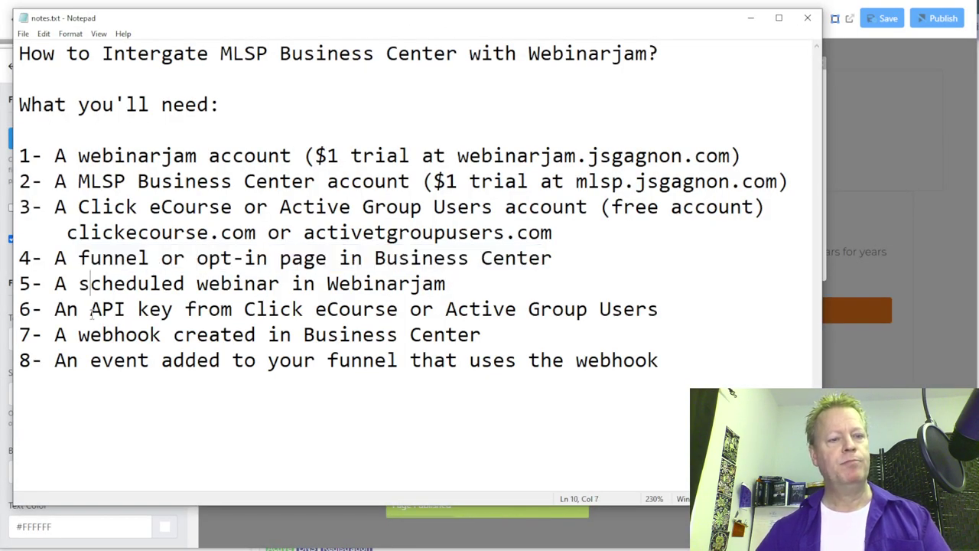
drag(90, 309, 675, 312)
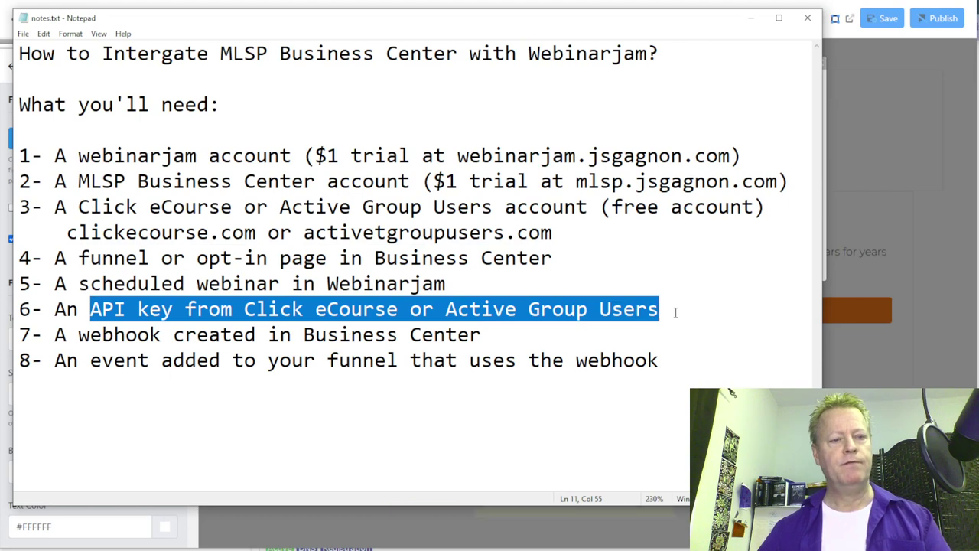
click(498, 285)
key(Right)
key(shift+Down)
key(ctrl+c)
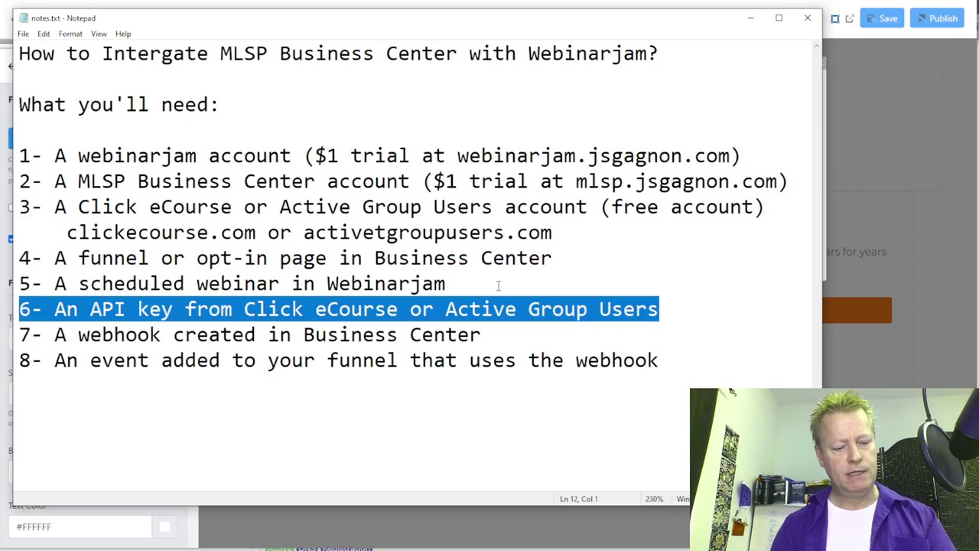
key(Delete)
key(Up)
key(Up)
key(Up)
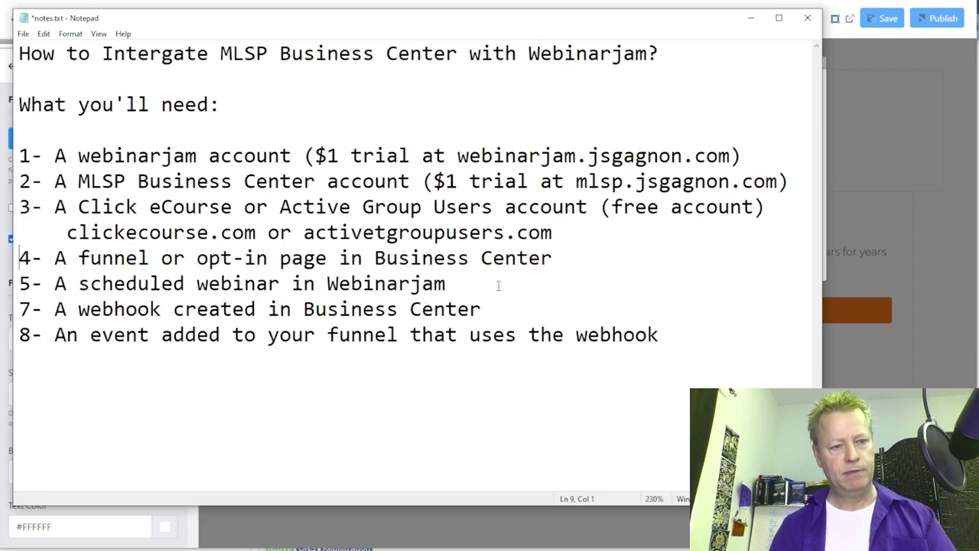
key(ctrl+v)
key(Up)
key(Delete)
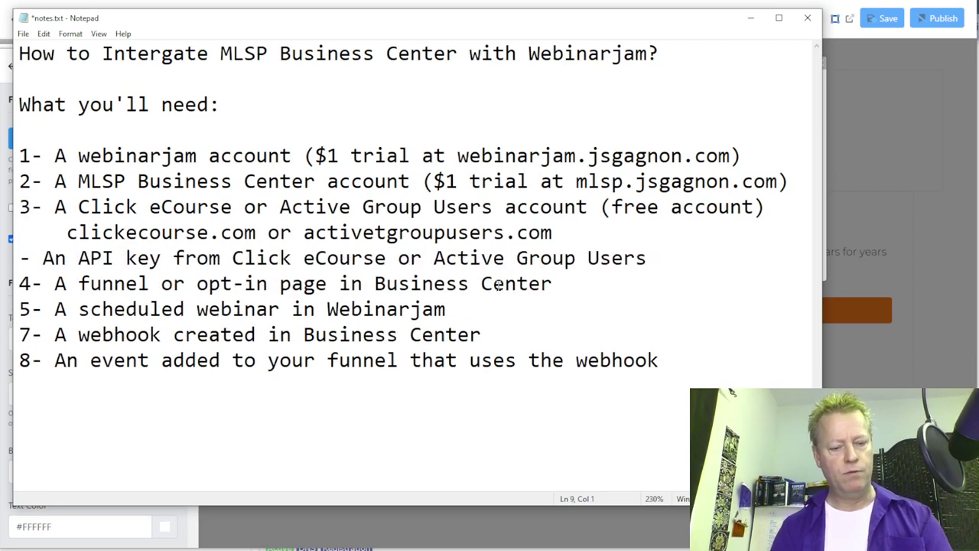
text(5)
key(BackSpace)
text(4)
key(Down)
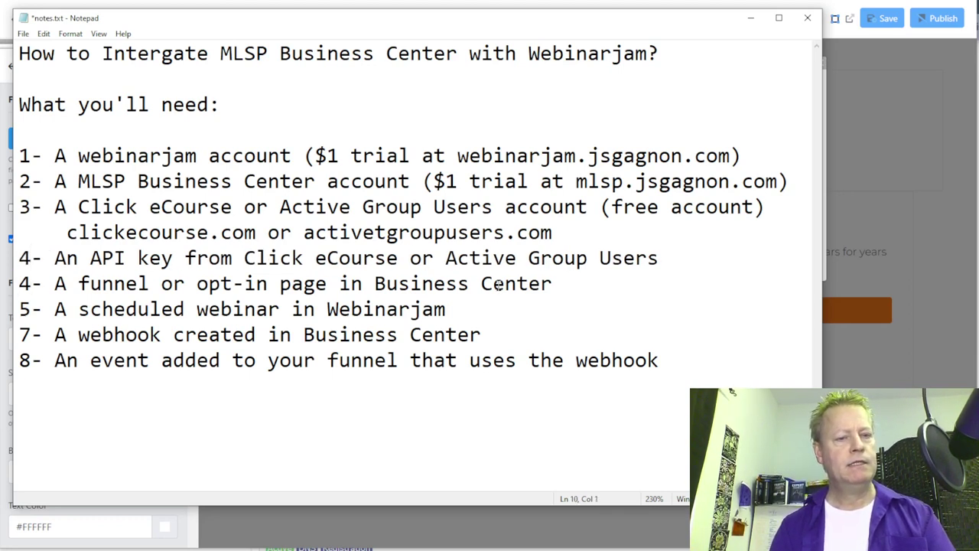
Step: Move the scheduled webinar line above the funnel item, adjusting both item numbers
key(shift+Down)
key(ctrl+x)
key(Up)
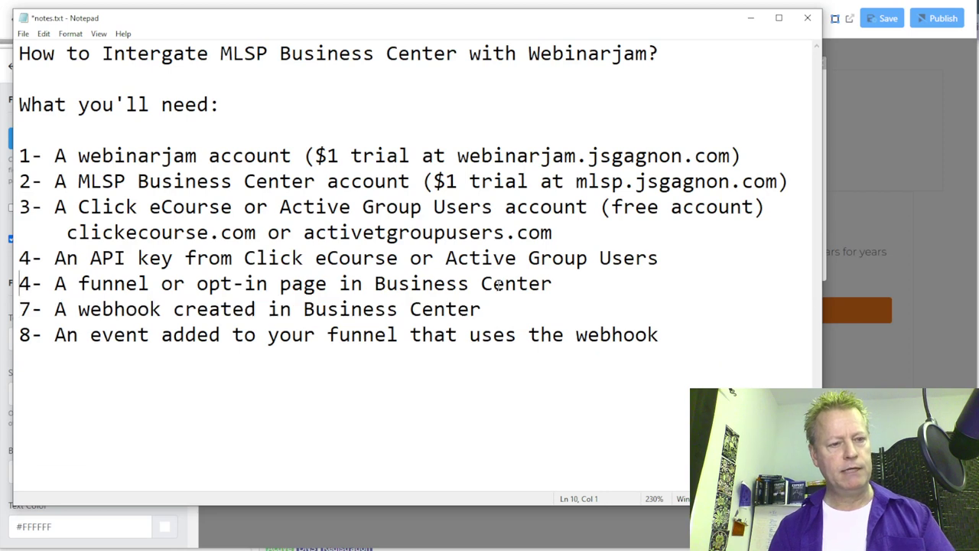
key(ctrl+v)
key(BackSpace)
text(4)
key(BackSpace)
text(5)
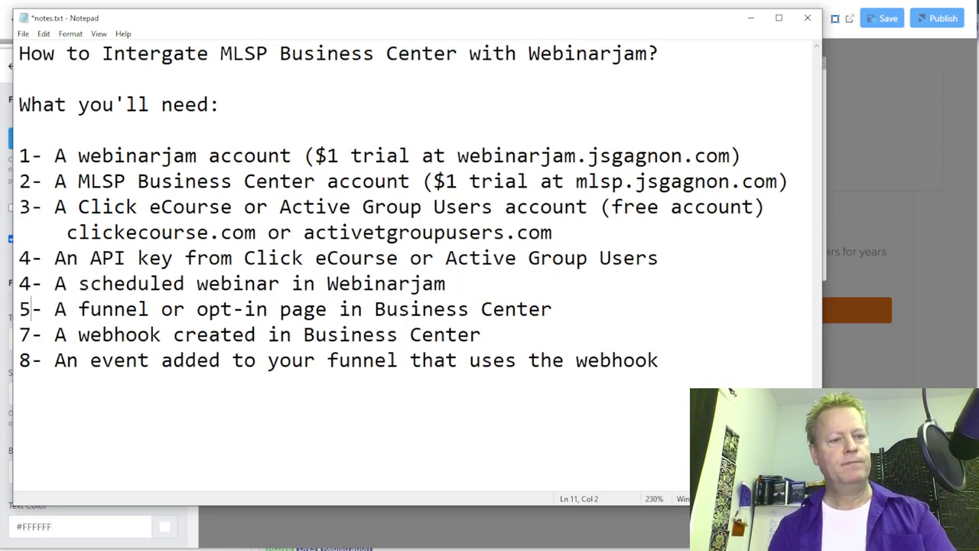
Step: Move the webhook line up as item 6, numbering the webinar 5 and the funnel item 7
key(Home)
key(shift+Down)
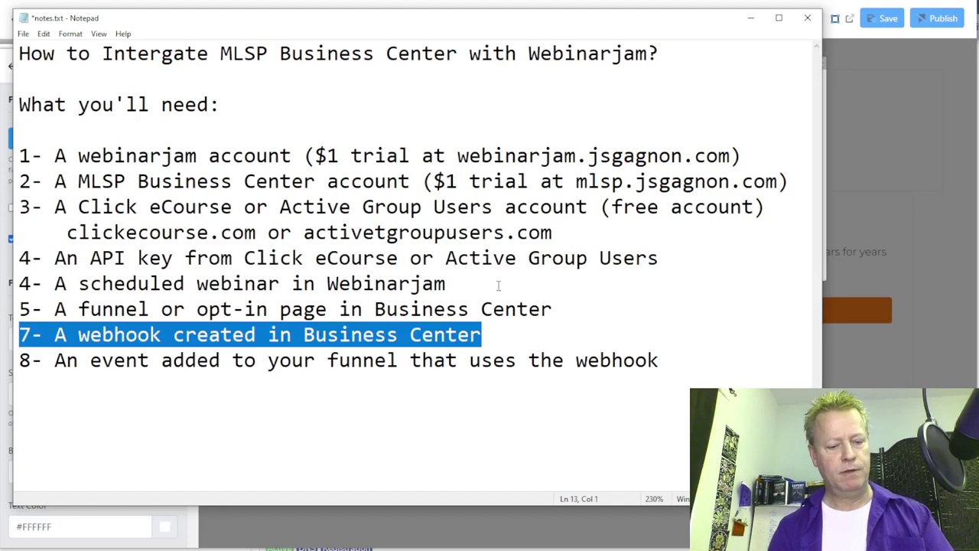
key(Delete)
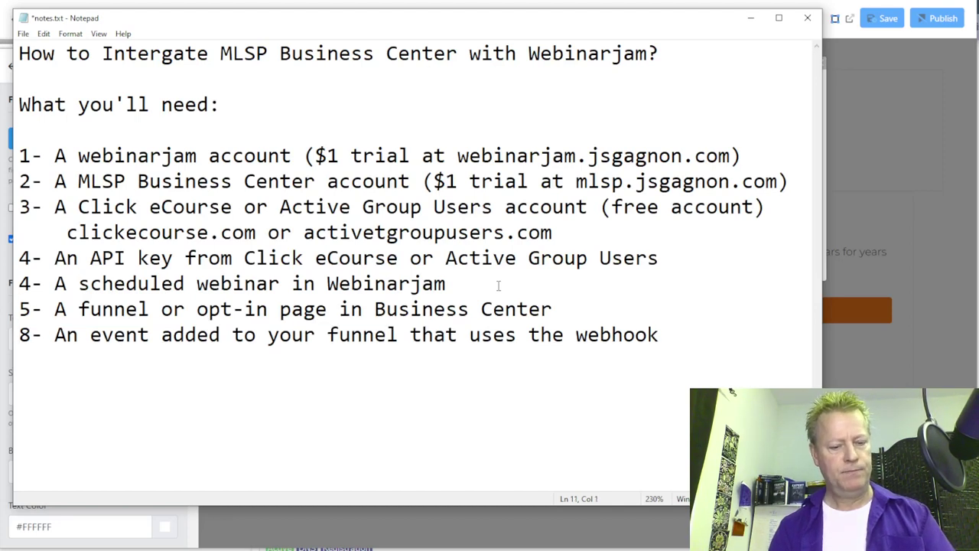
key(ctrl+v)
key(BackSpace)
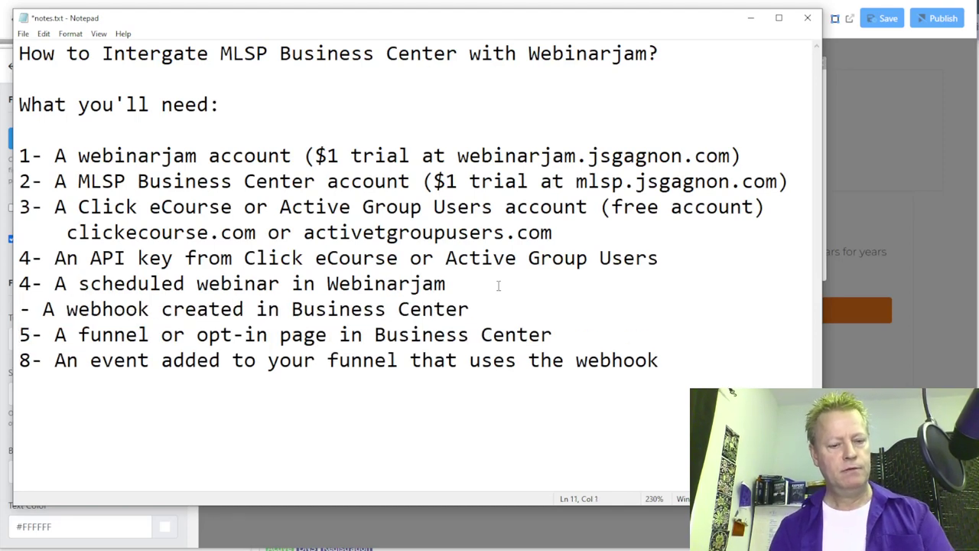
text(6)
key(Up)
key(BackSpace)
text(5)
key(Down)
key(Down)
key(BackSpace)
text(7)
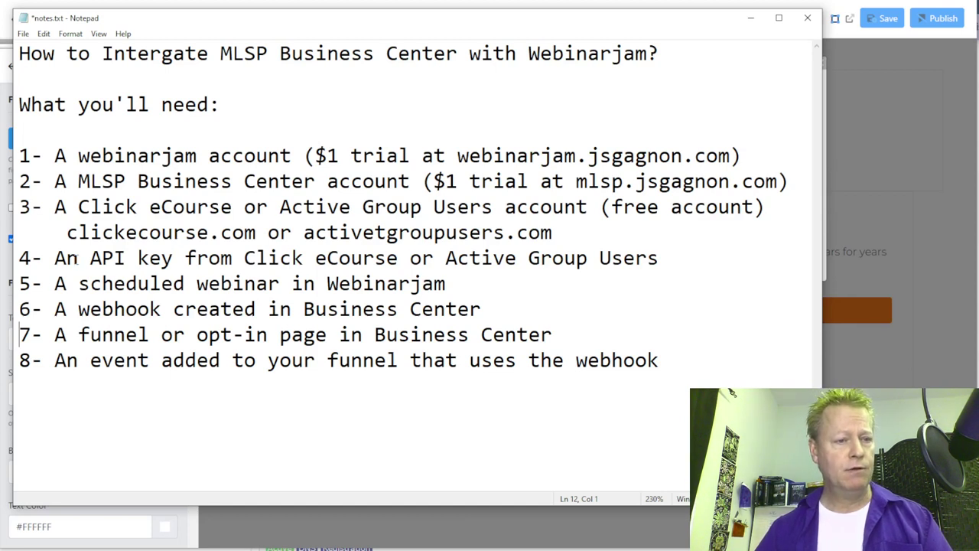
drag(50, 259, 794, 255)
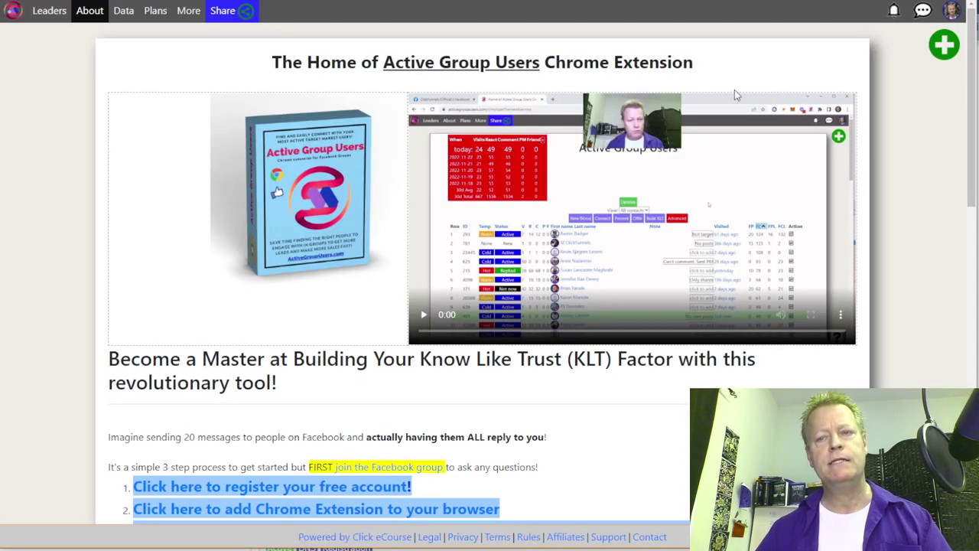
Step: Reach the API Keys page from the avatar Account menu, filtering the settings list with 'api'
click(954, 13)
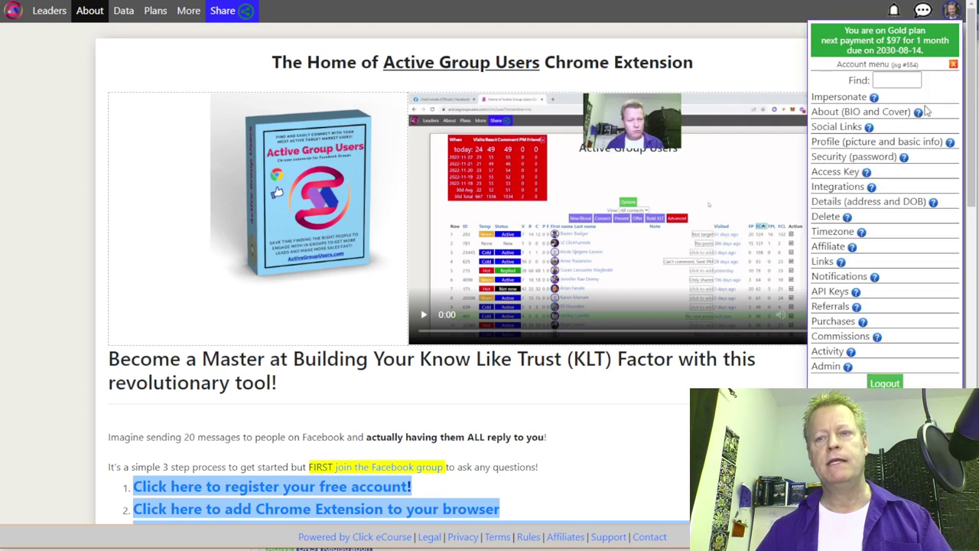
click(953, 14)
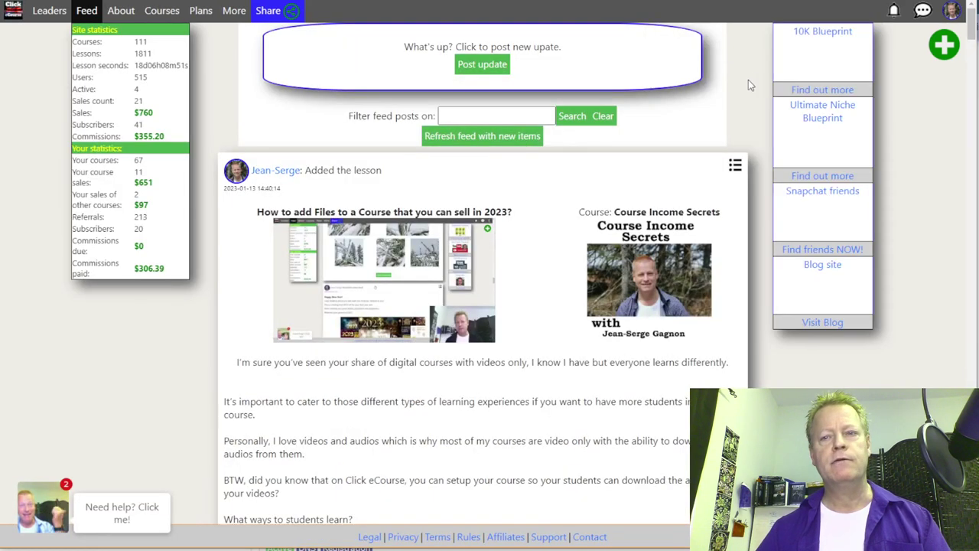
click(952, 10)
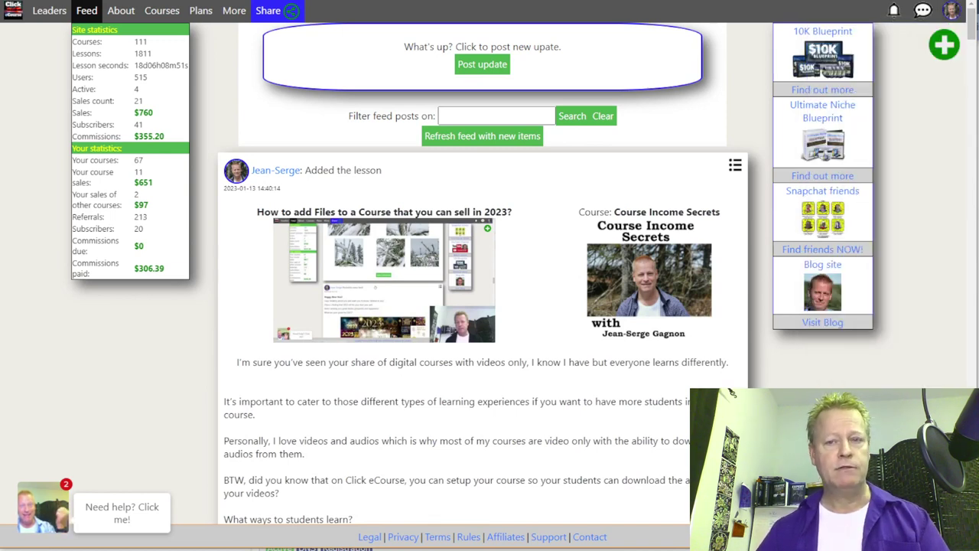
click(953, 11)
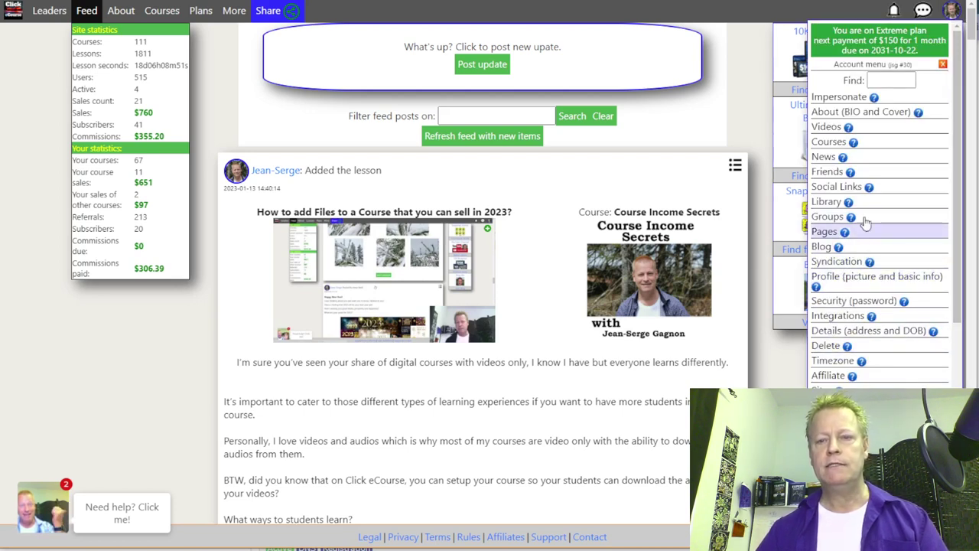
click(889, 81)
text(api)
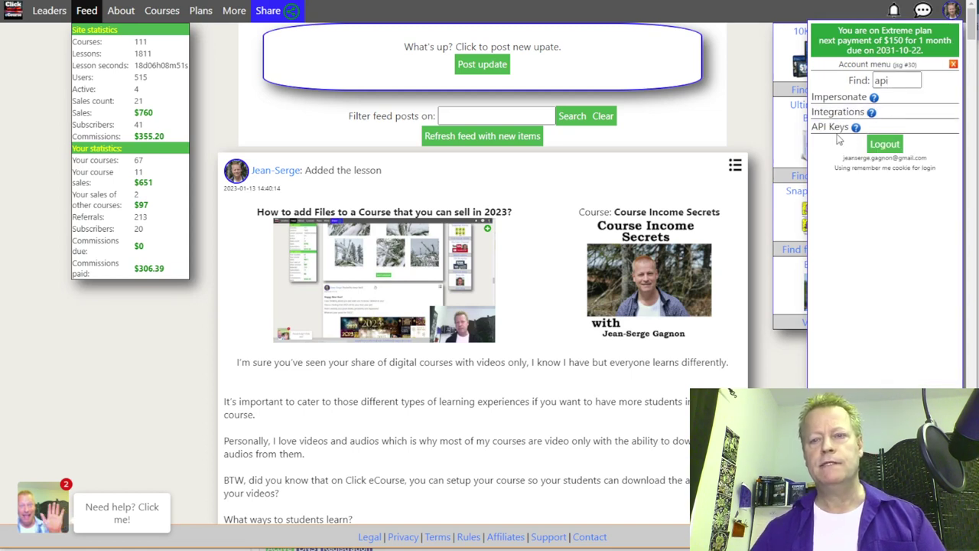
click(838, 130)
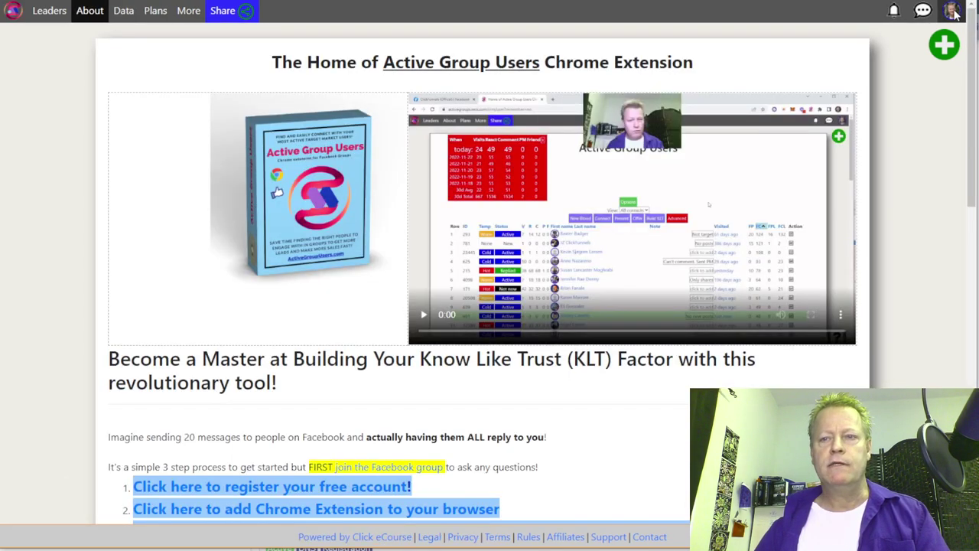
click(952, 10)
scroll(836, 313, down, 2)
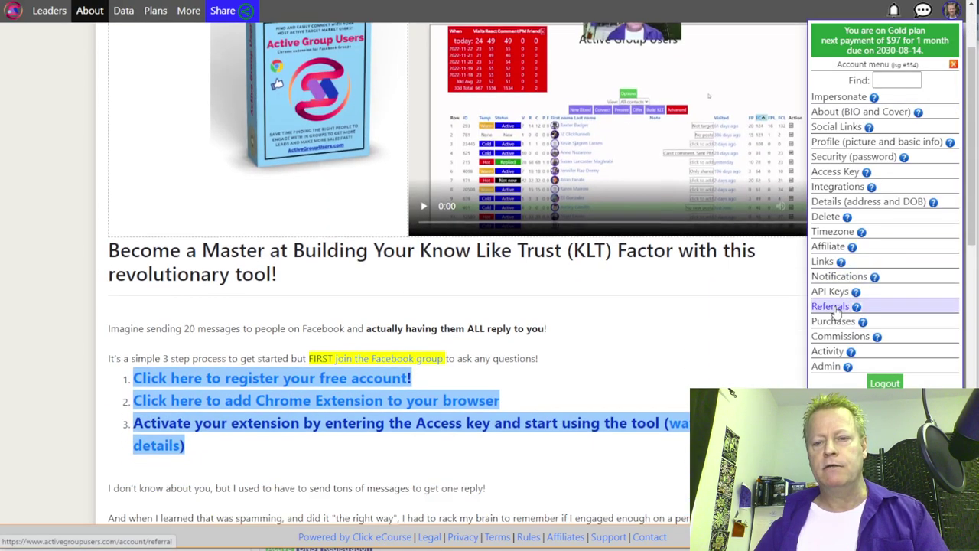
scroll(835, 313, up, 3)
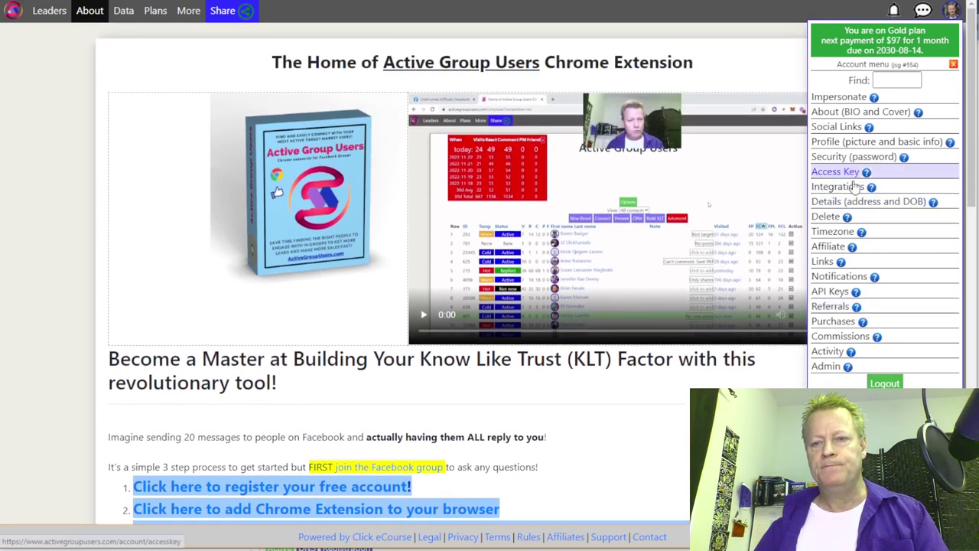
click(842, 290)
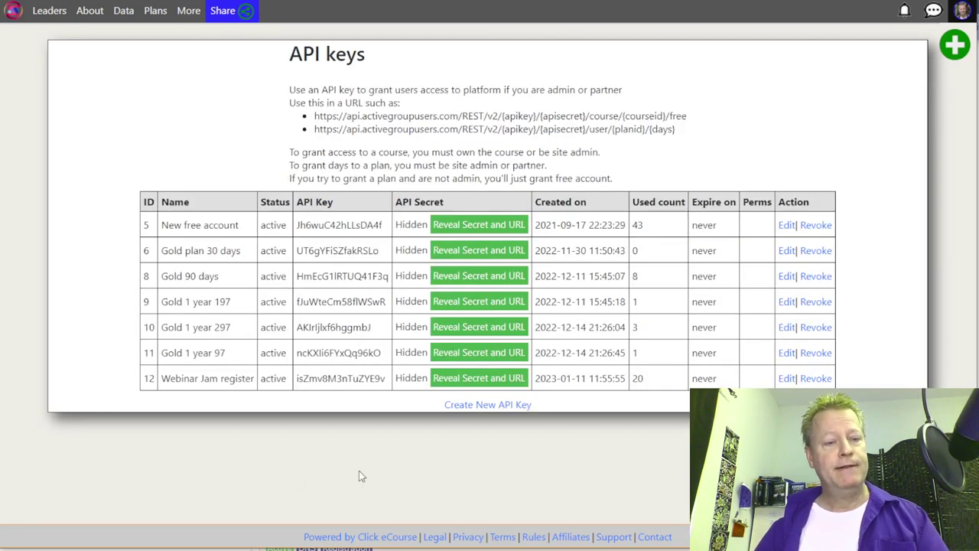
Step: Highlight the Webinar Jam register key's name and its Used count of 20
drag(168, 375, 254, 379)
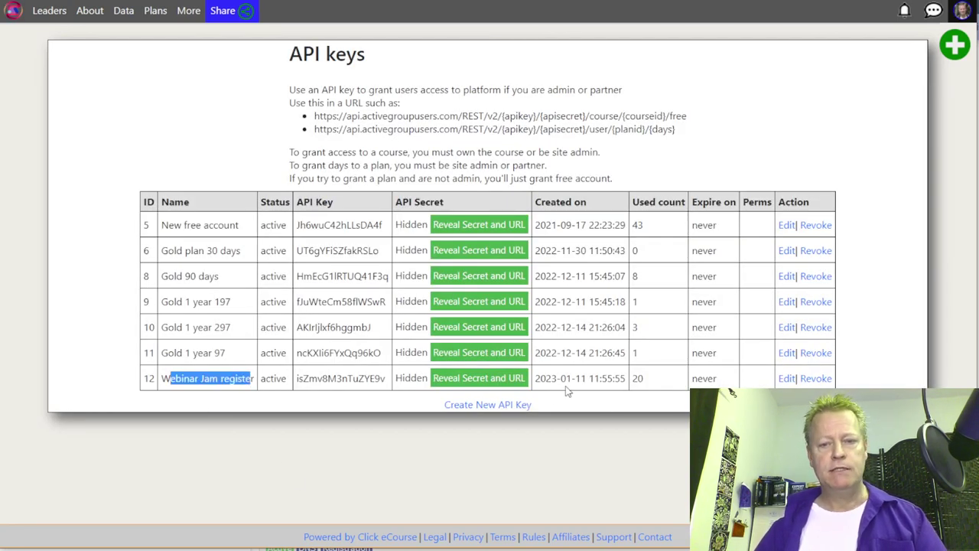
drag(646, 380, 633, 381)
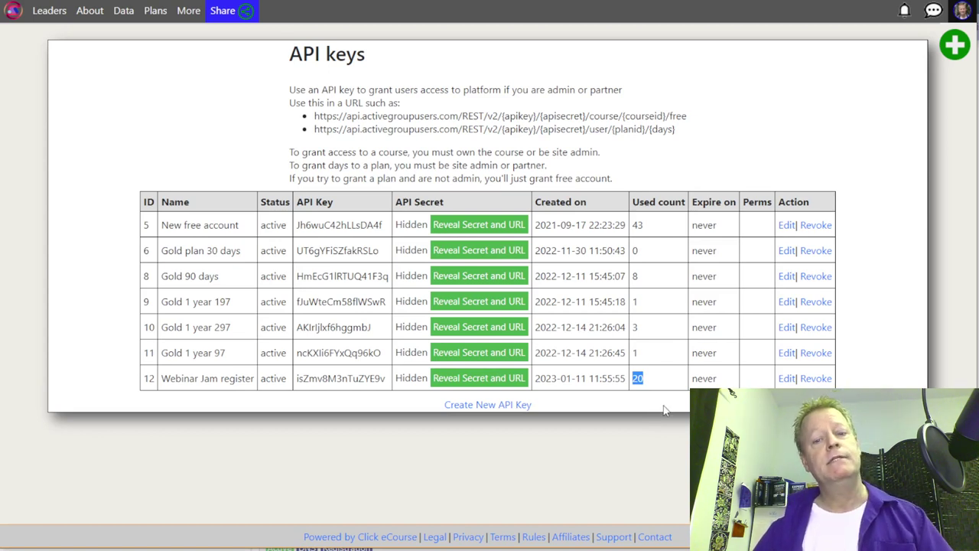
click(657, 147)
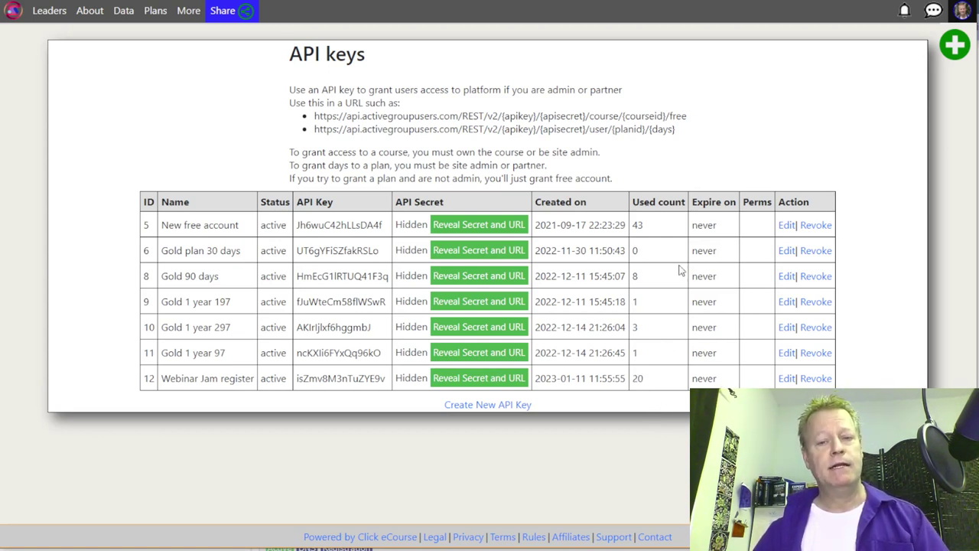
double_click(646, 378)
click(573, 19)
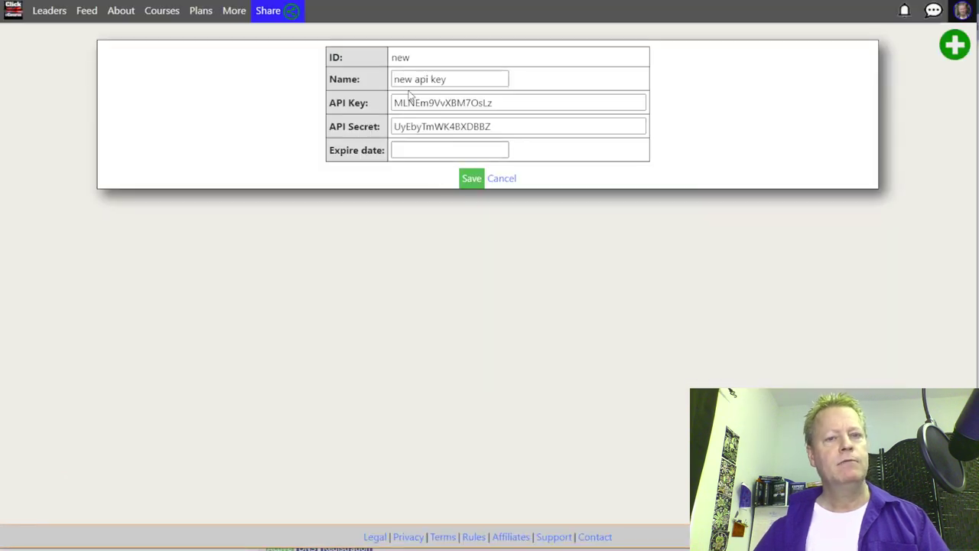
Step: Add a new API key, replace the name 'new api key' with 'Webinar Jam Test', and save
click(423, 78)
drag(479, 102, 417, 126)
click(429, 150)
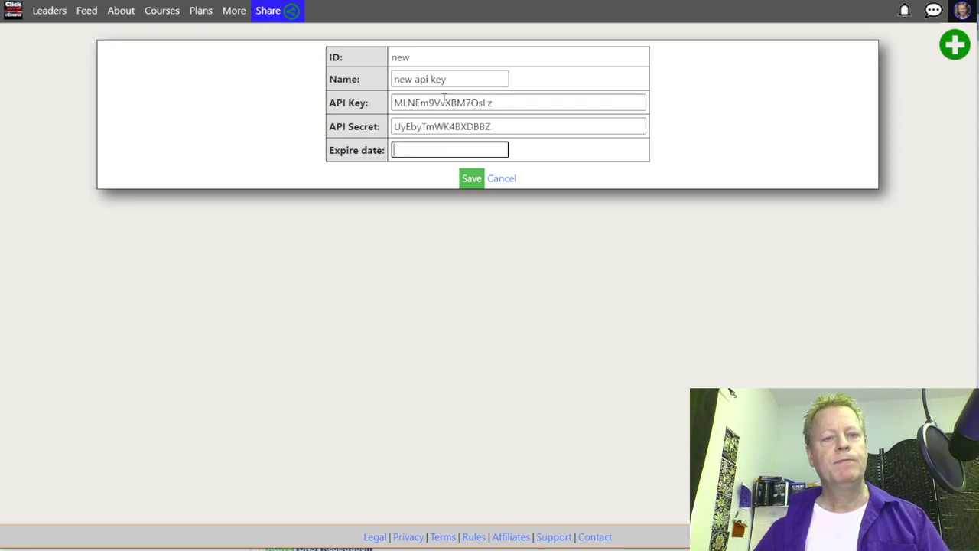
drag(443, 79, 393, 80)
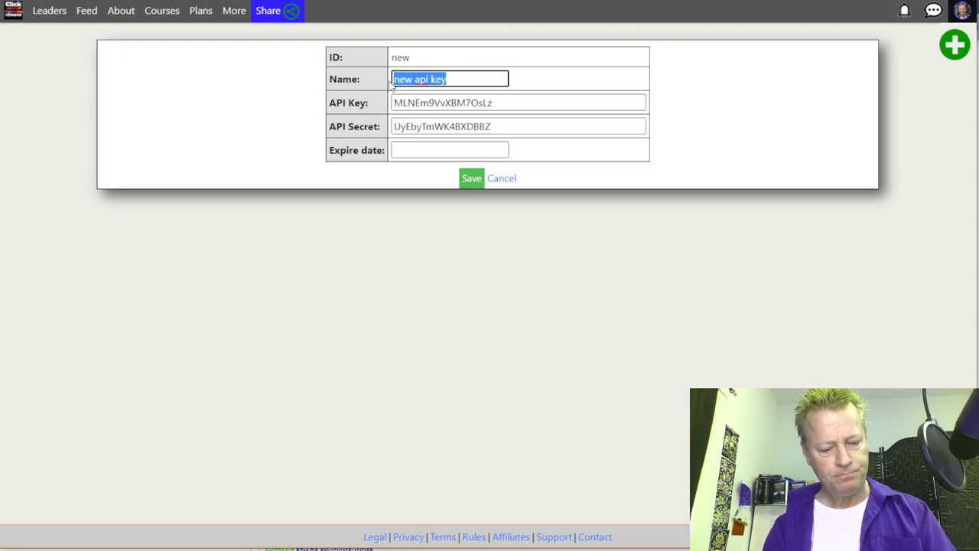
text(Webn)
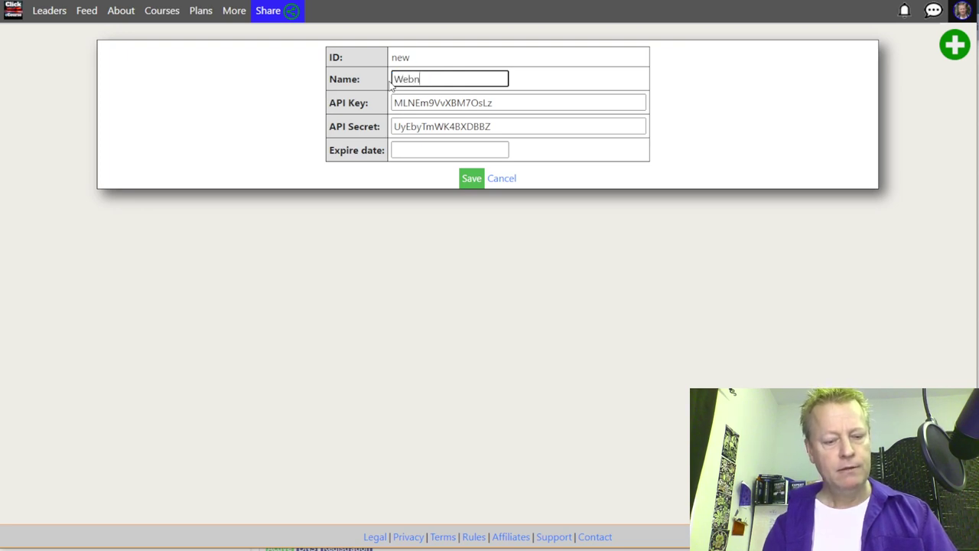
text(ar)
key(BackSpace)
key(BackSpace)
key(BackSpace)
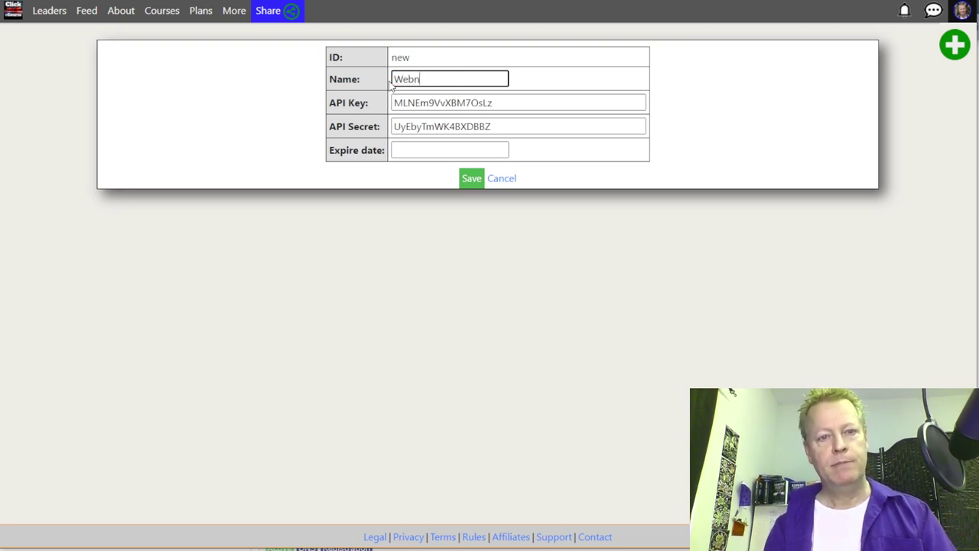
text(inar Jam Test)
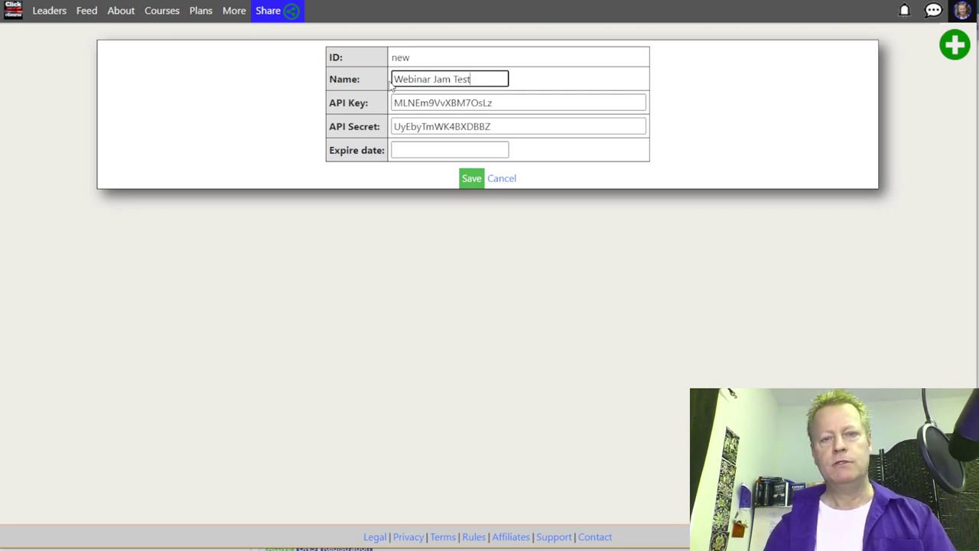
click(477, 184)
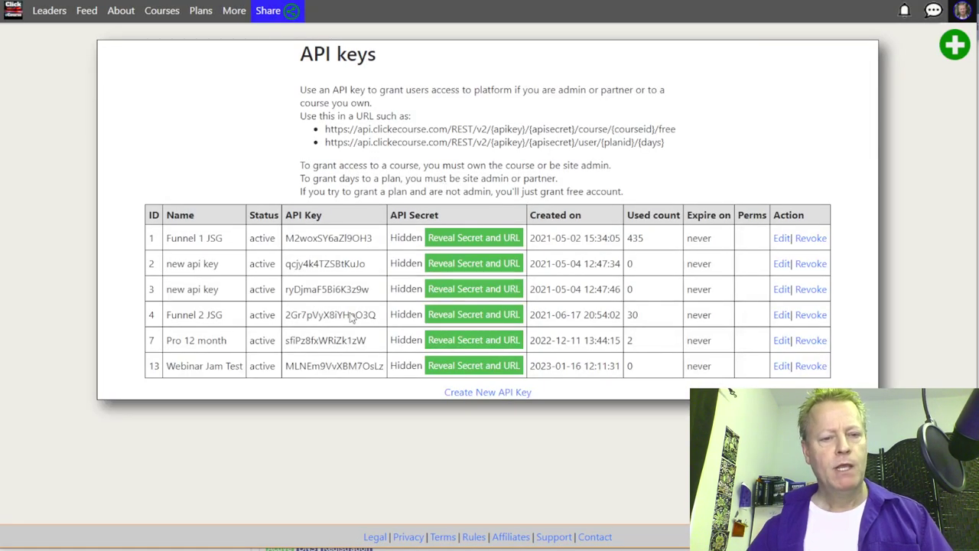
Step: Reveal the secret and sample URLs for row 13, the Webinar Jam Test key
drag(181, 366, 245, 368)
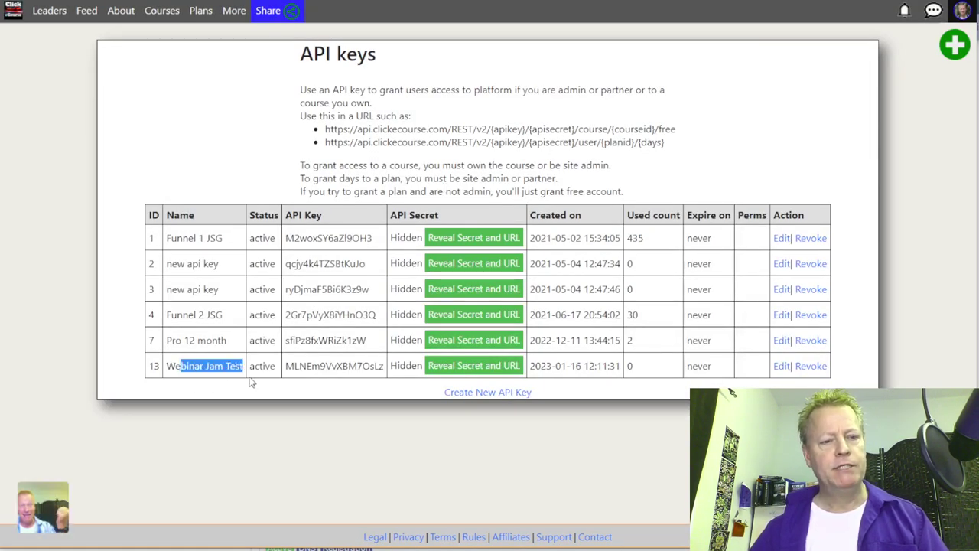
double_click(343, 367)
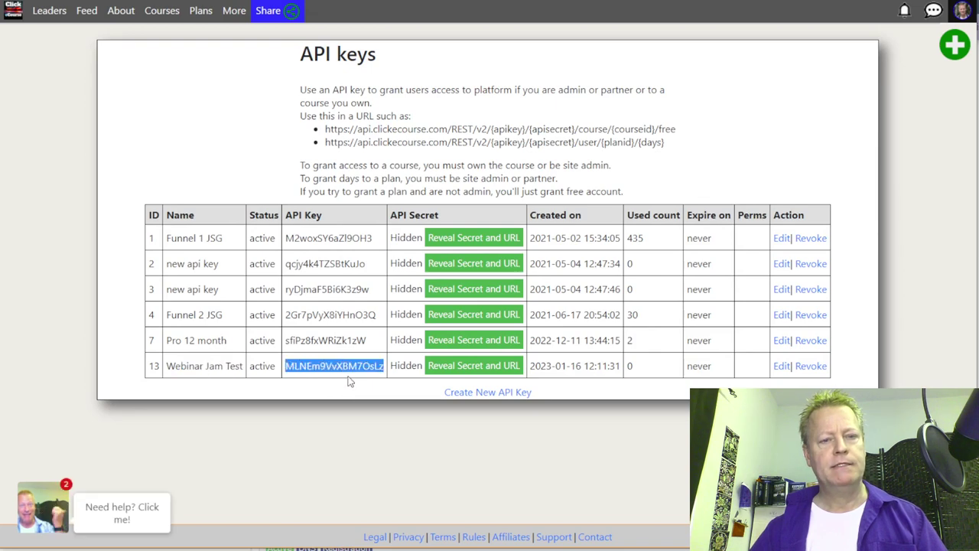
click(490, 367)
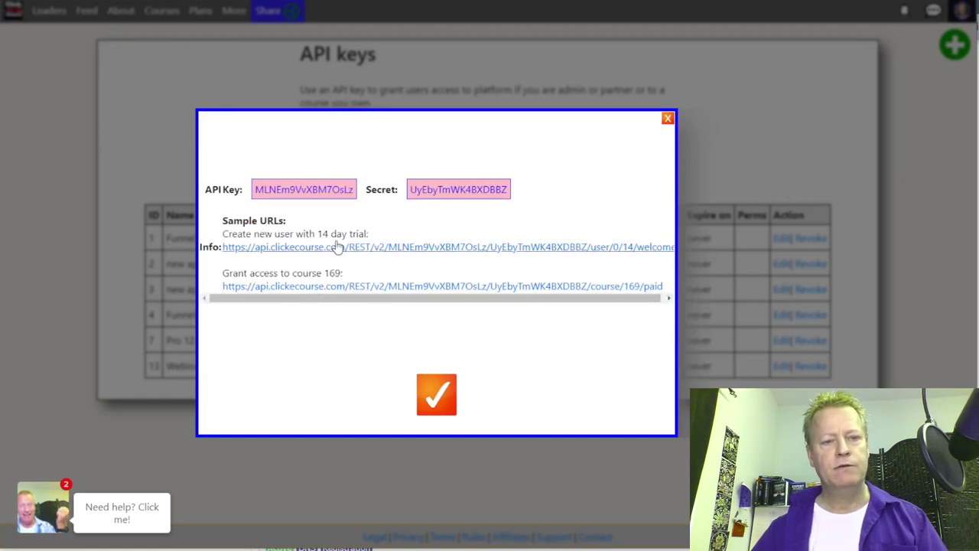
drag(430, 300, 564, 297)
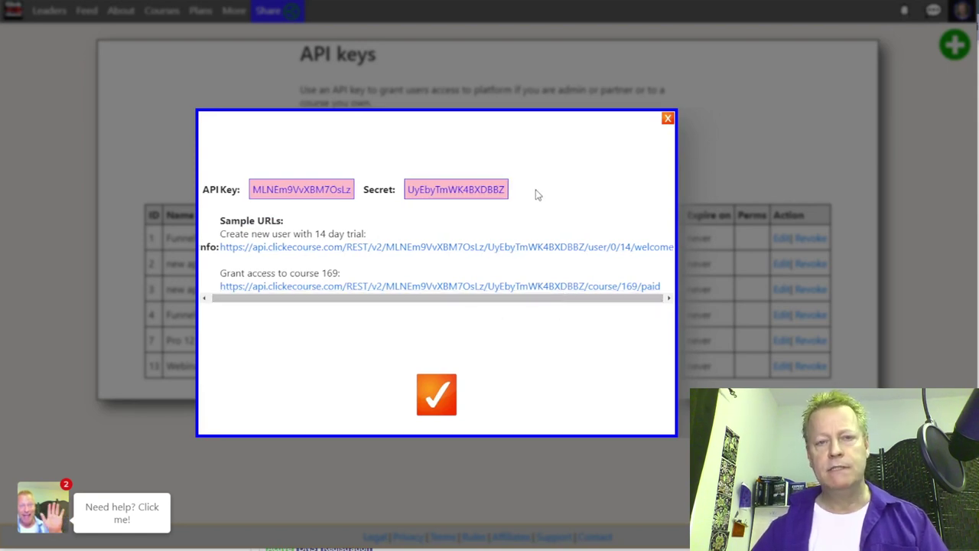
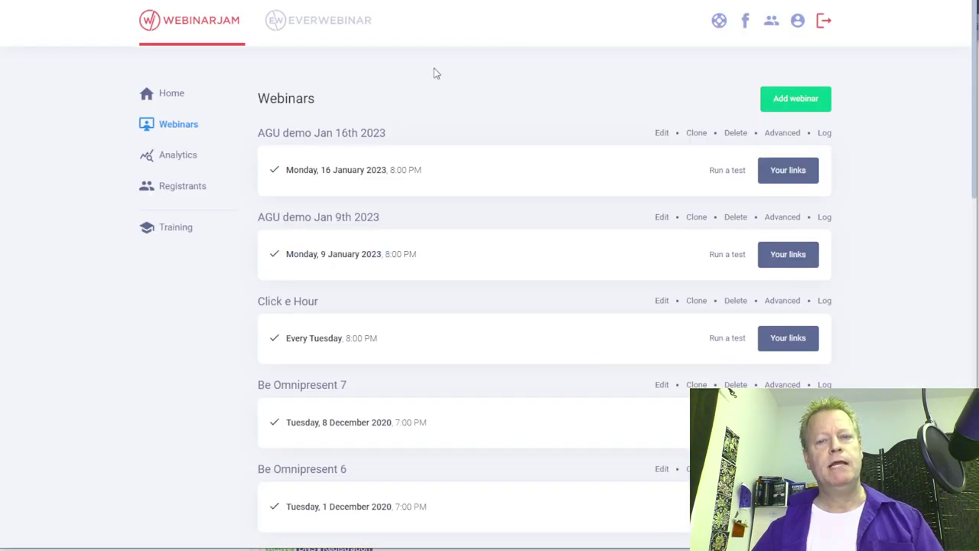
Step: Begin adding a new webinar on the Webinars page to get the Express/Full configuration choice
click(794, 99)
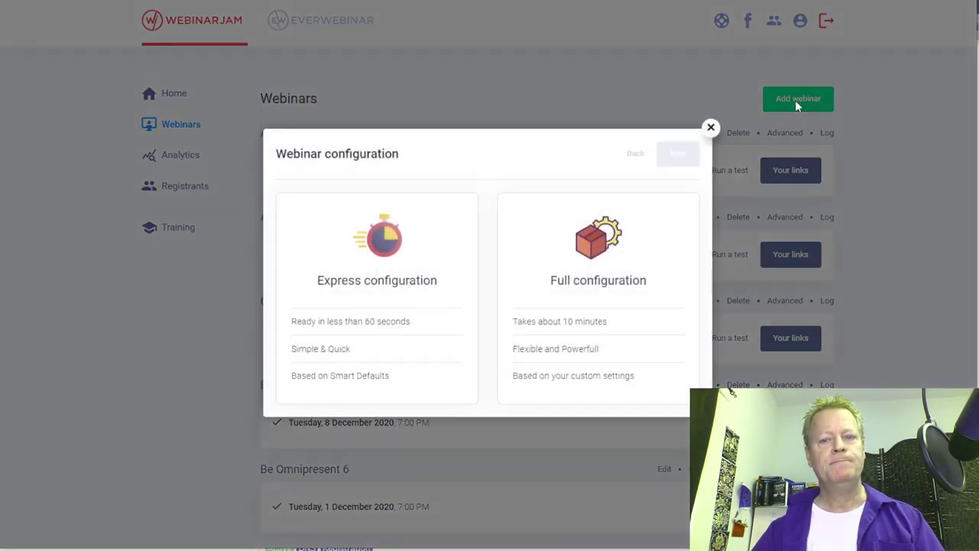
Step: Choose Full configuration with the webinar scheduled for later
click(598, 255)
click(678, 155)
click(496, 285)
click(797, 158)
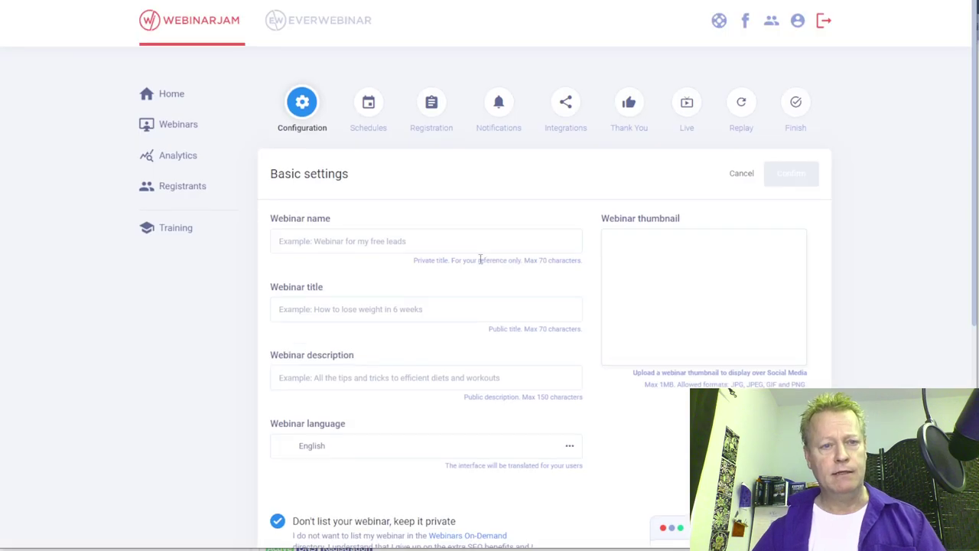
Step: Name the webinar 'Test Webinar for CIS443' with public title 'Enter a title here'
click(340, 241)
text(Test Webinar fo)
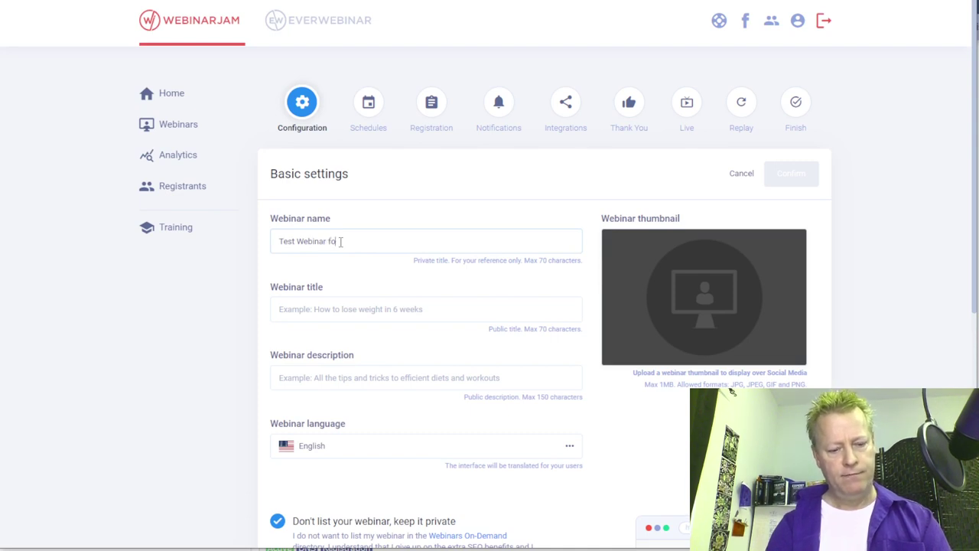
text(r CIS44)
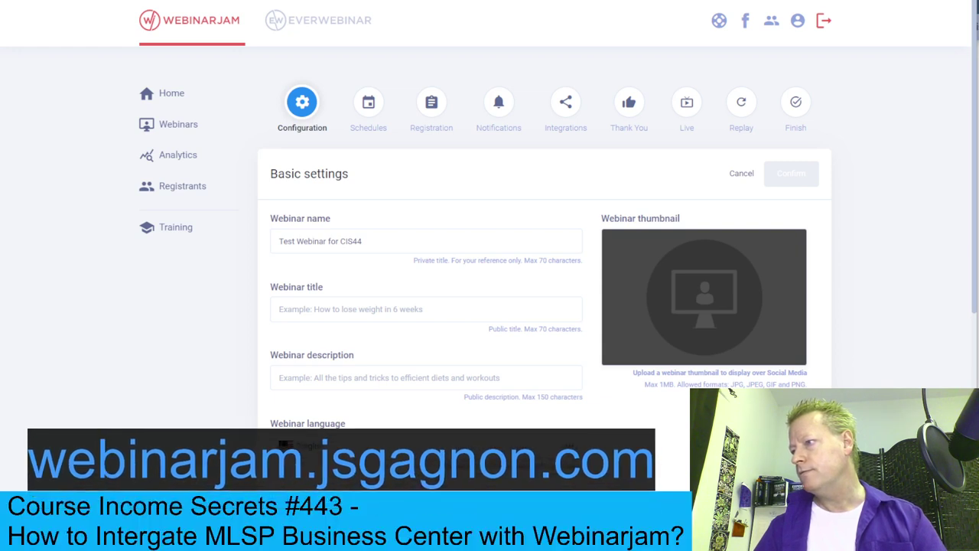
click(375, 241)
text(3)
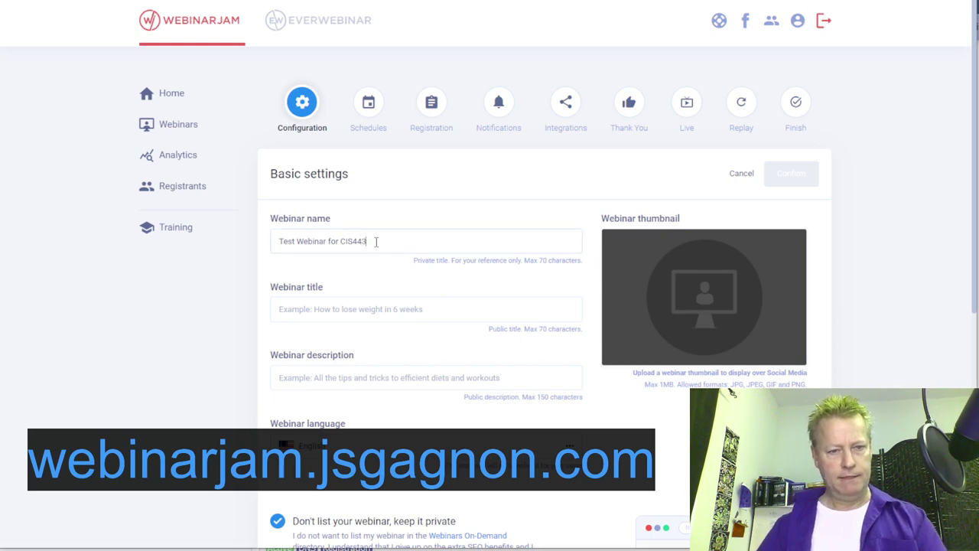
click(368, 310)
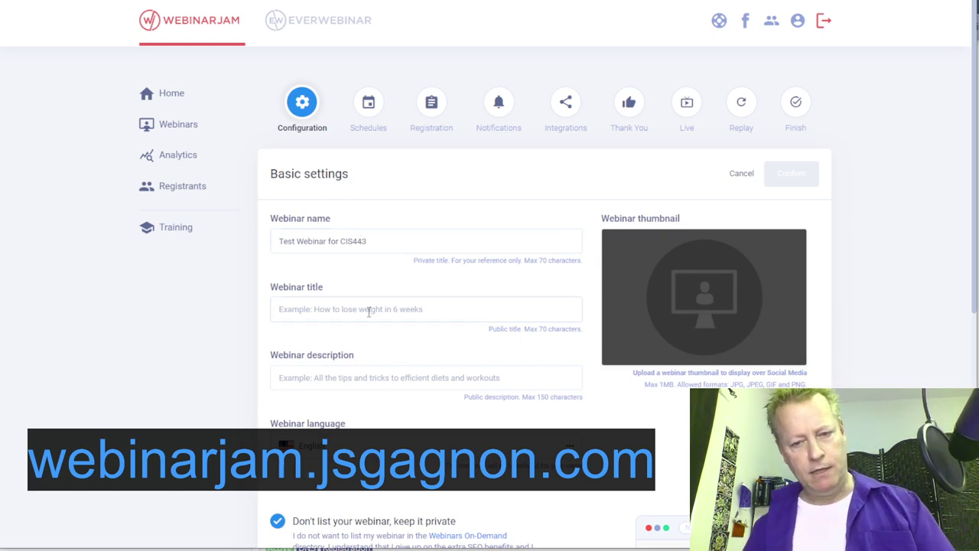
text(E)
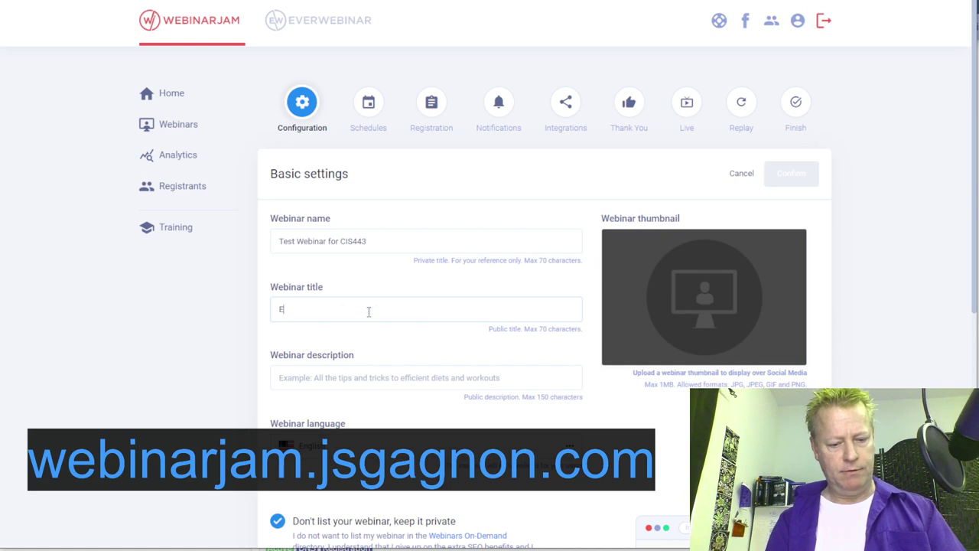
text(nter a title here)
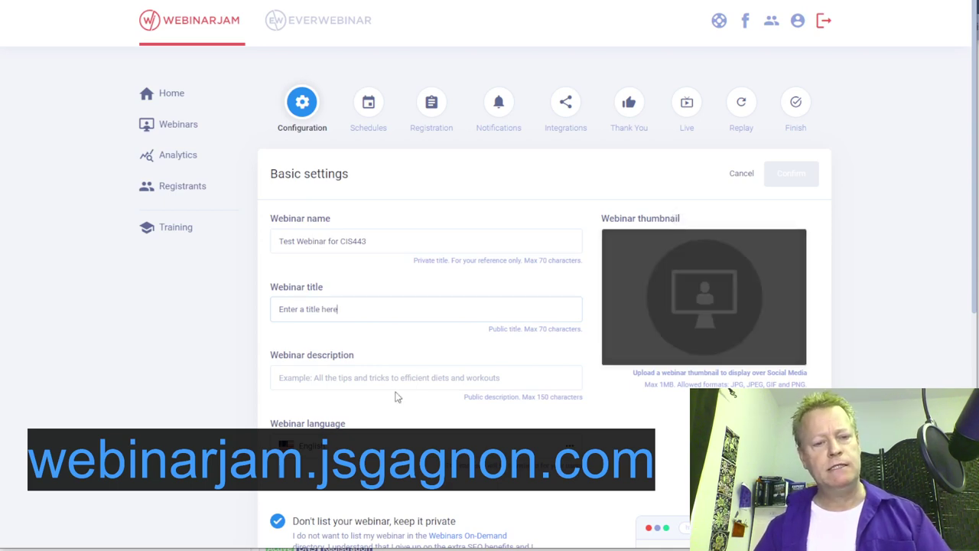
Step: Add the description 'description goes here' and confirm the basic settings
scroll(405, 396, down, 3)
scroll(554, 397, up, 3)
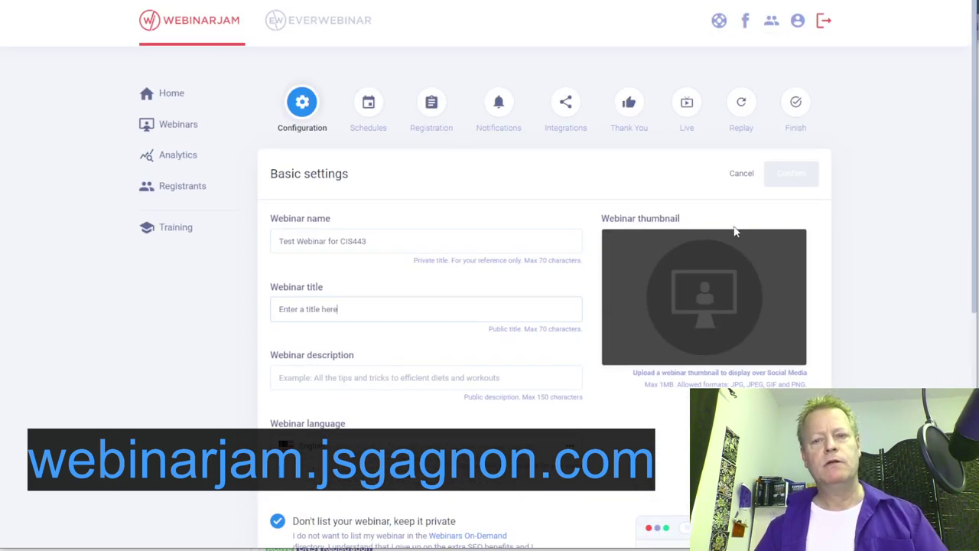
scroll(578, 366, down, 6)
scroll(430, 346, up, 5)
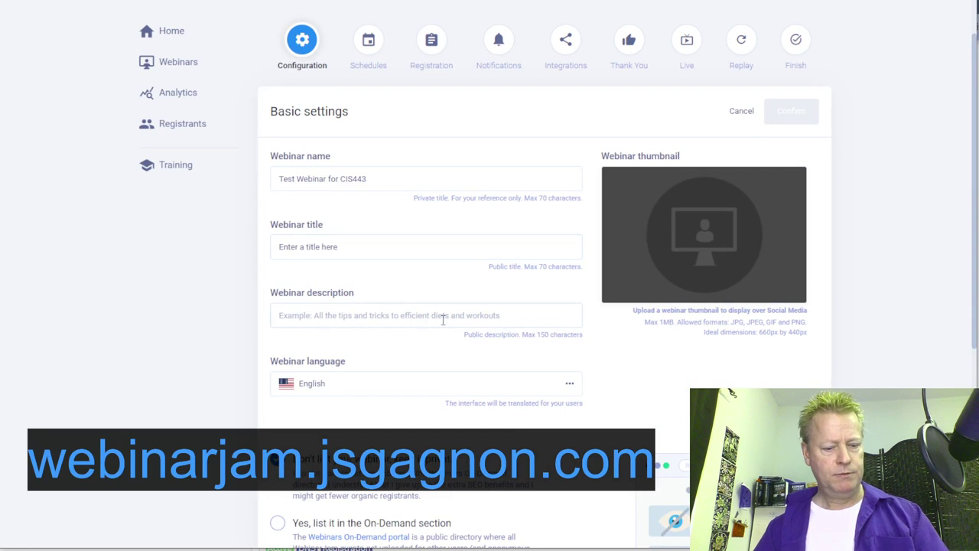
text(desc)
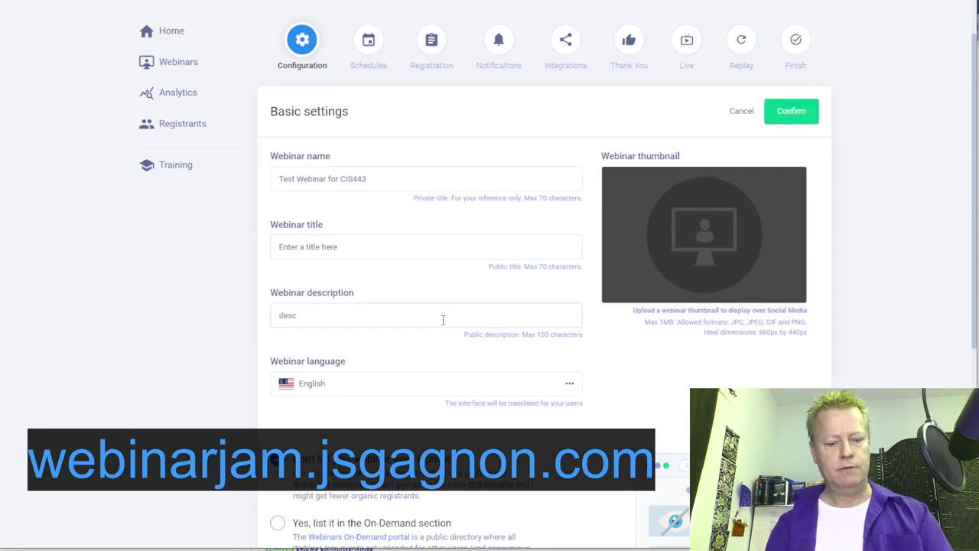
text(ription goes here)
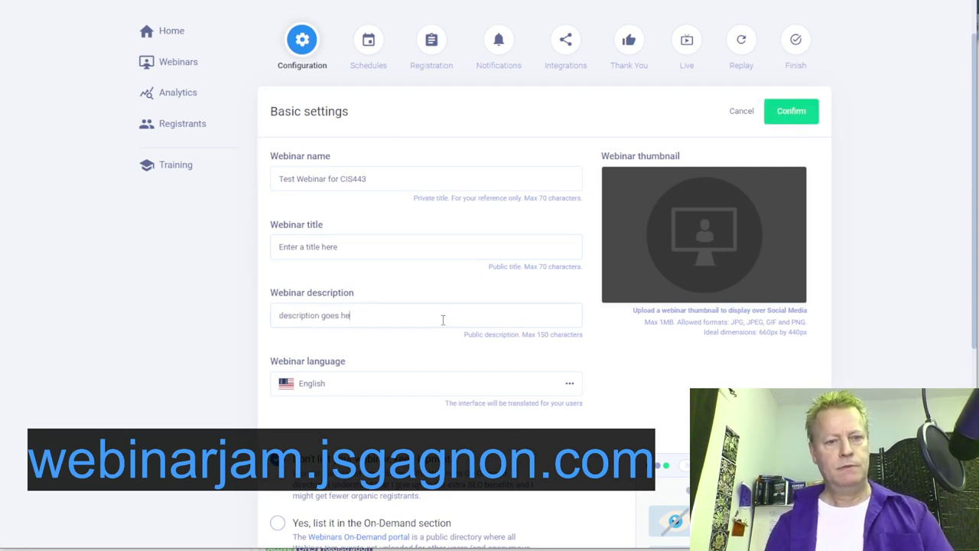
click(790, 111)
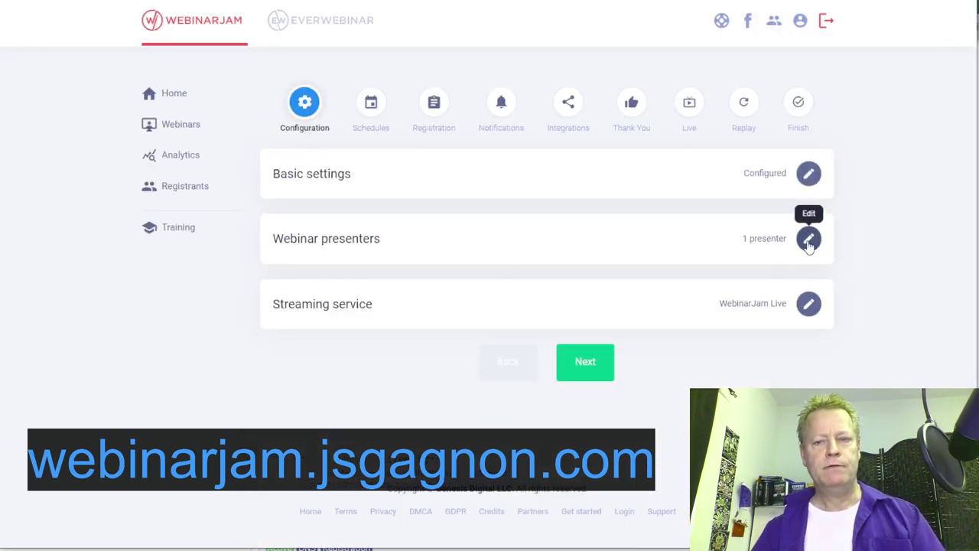
click(596, 365)
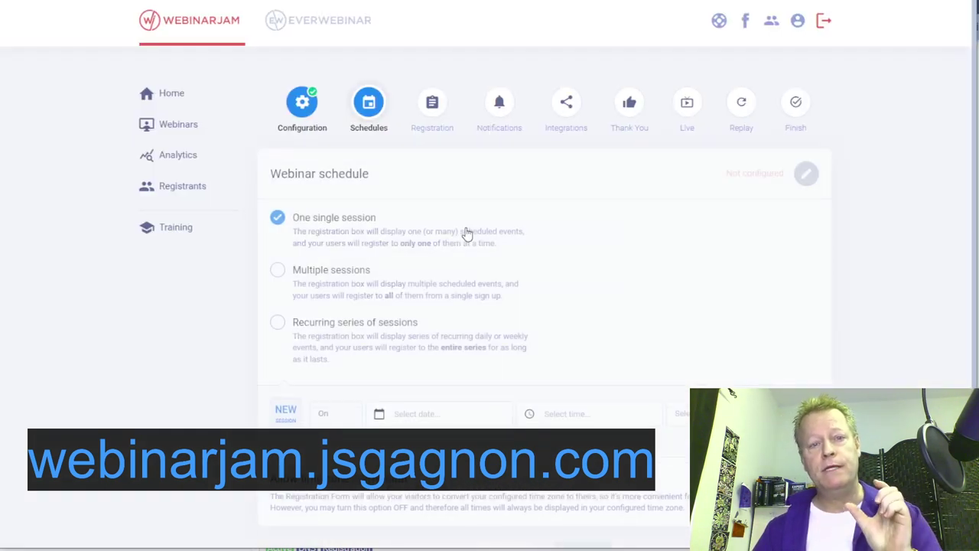
Step: Pick 2023-01-18 as the session date with an initial 9 PM start
scroll(463, 293, down, 2)
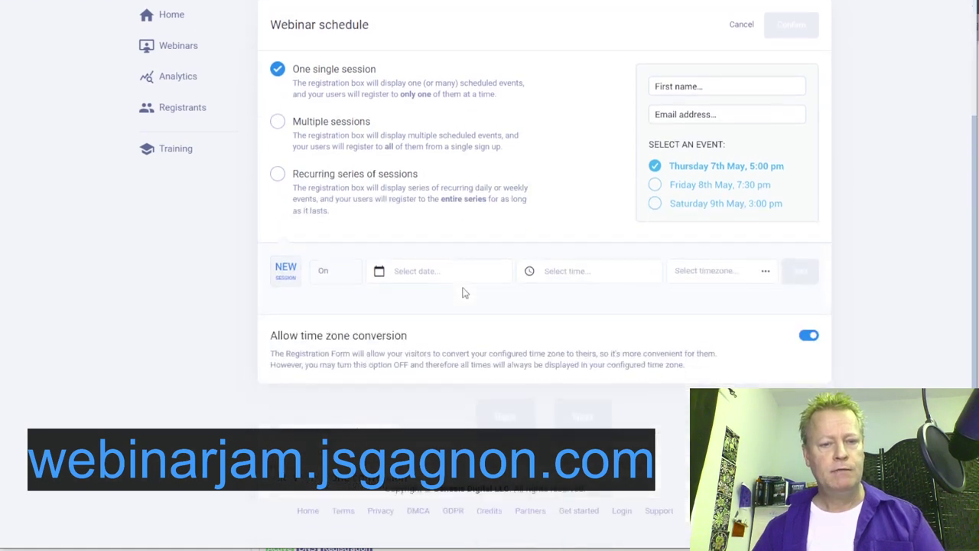
click(434, 274)
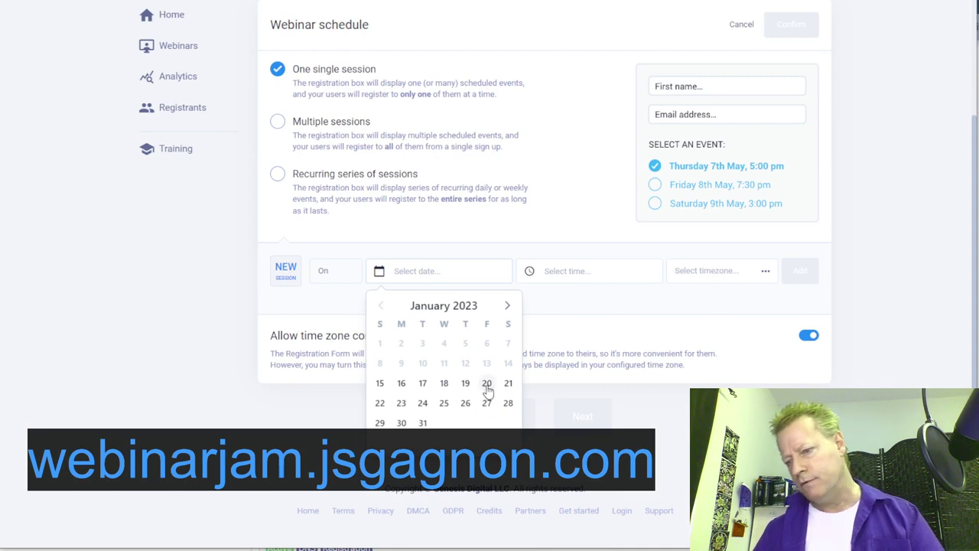
click(443, 383)
click(562, 274)
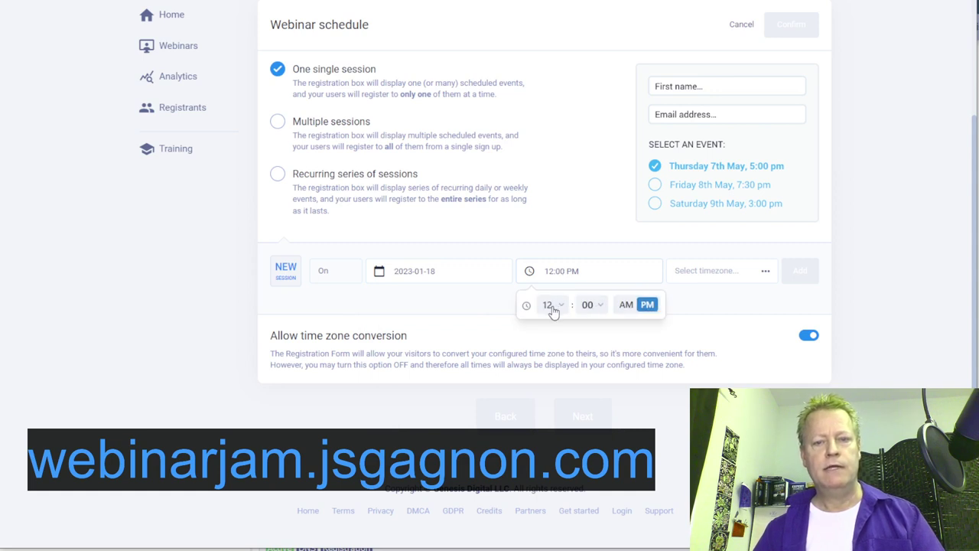
click(553, 310)
click(552, 443)
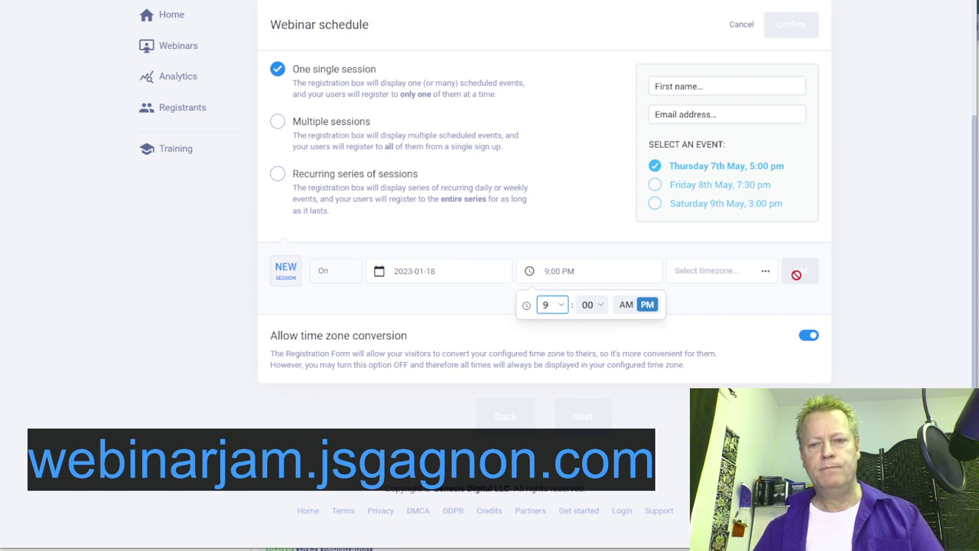
Step: Set the session time zone to Eastern Time
click(753, 275)
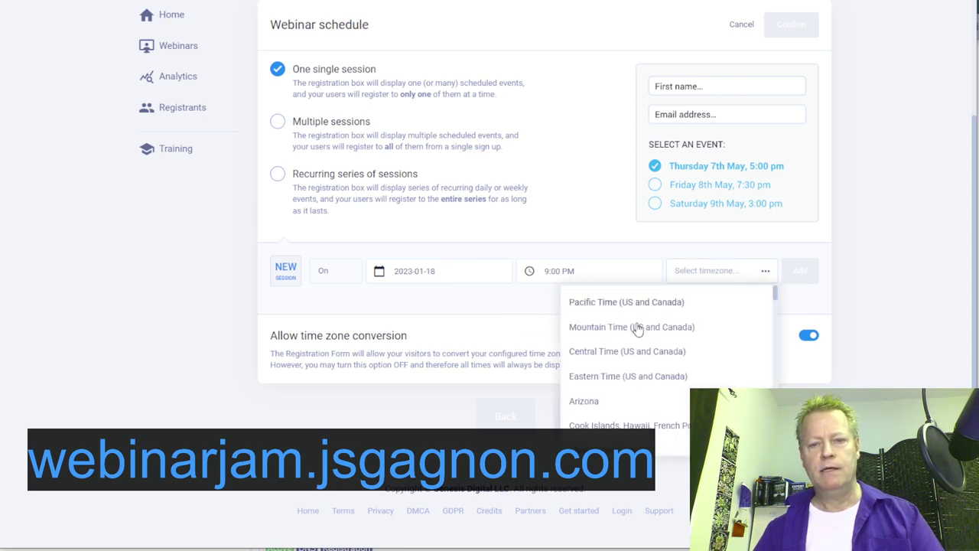
scroll(632, 386, down, 5)
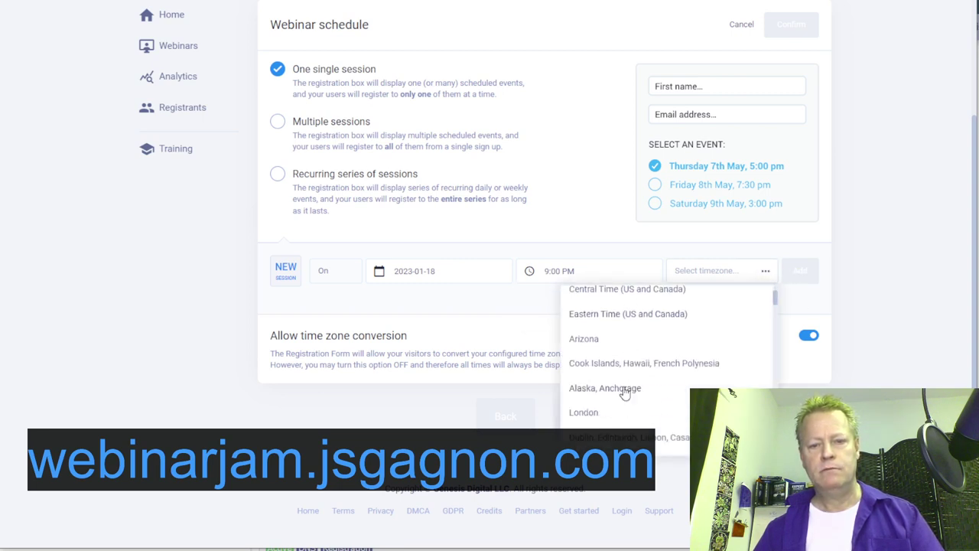
scroll(624, 391, down, 1)
scroll(624, 390, up, 3)
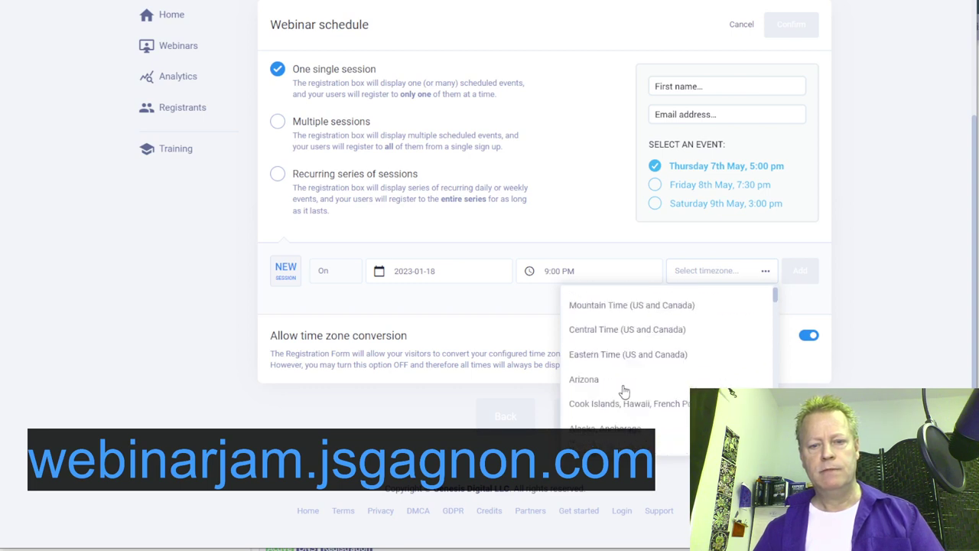
scroll(635, 404, down, 5)
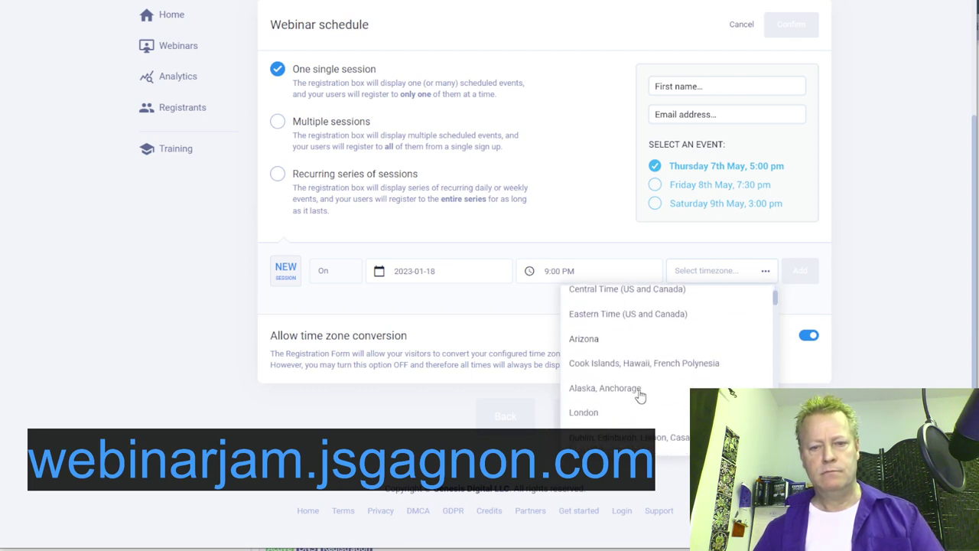
scroll(627, 390, down, 6)
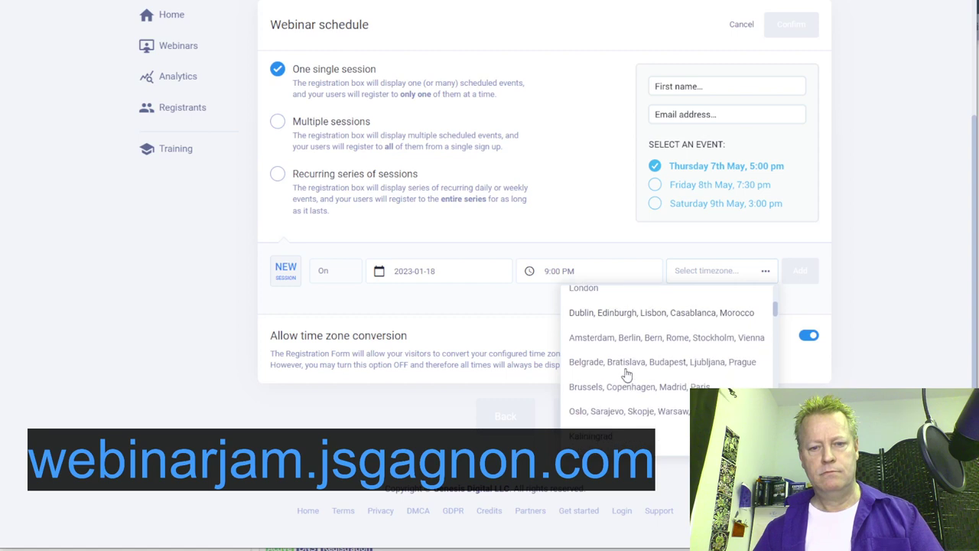
scroll(629, 390, up, 10)
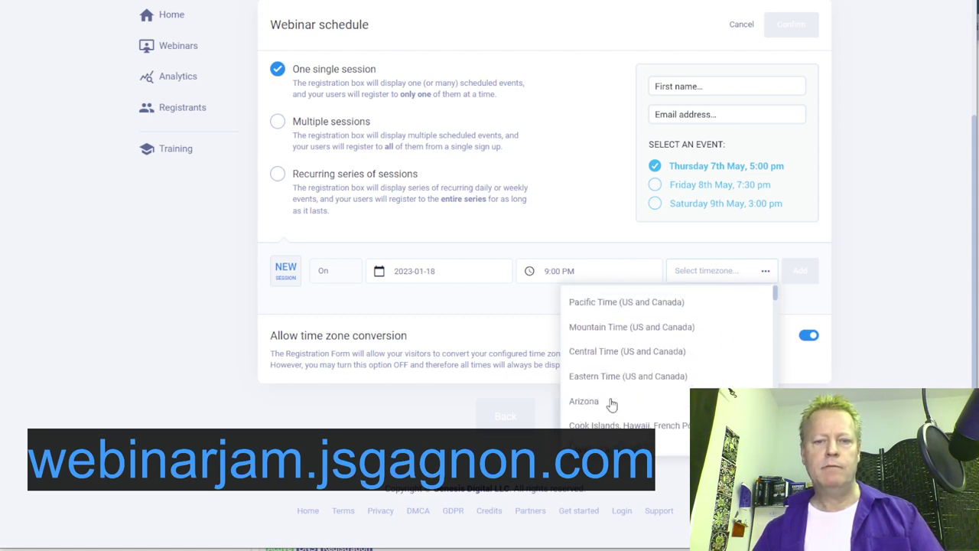
click(621, 374)
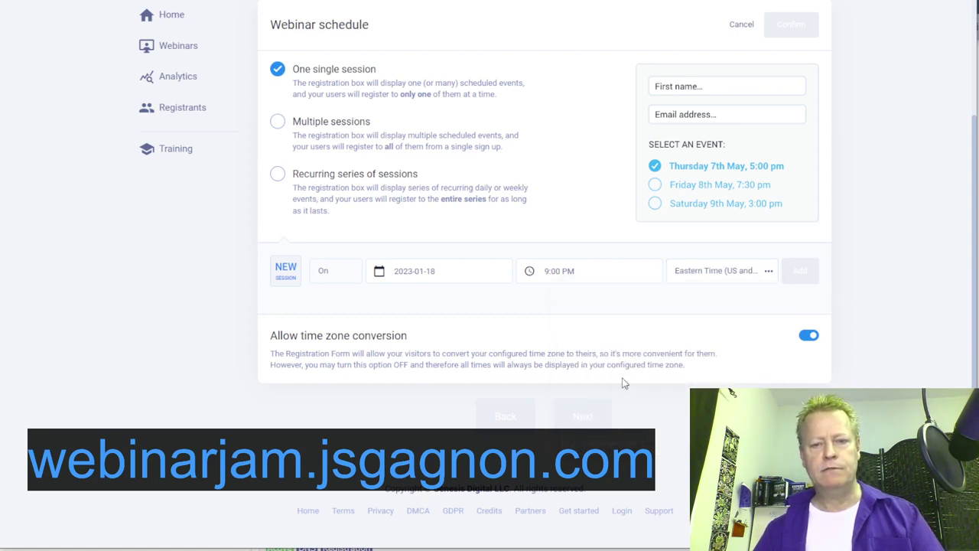
Step: Change the start to 7 PM and add the 2023-01-18 session
click(589, 271)
click(552, 306)
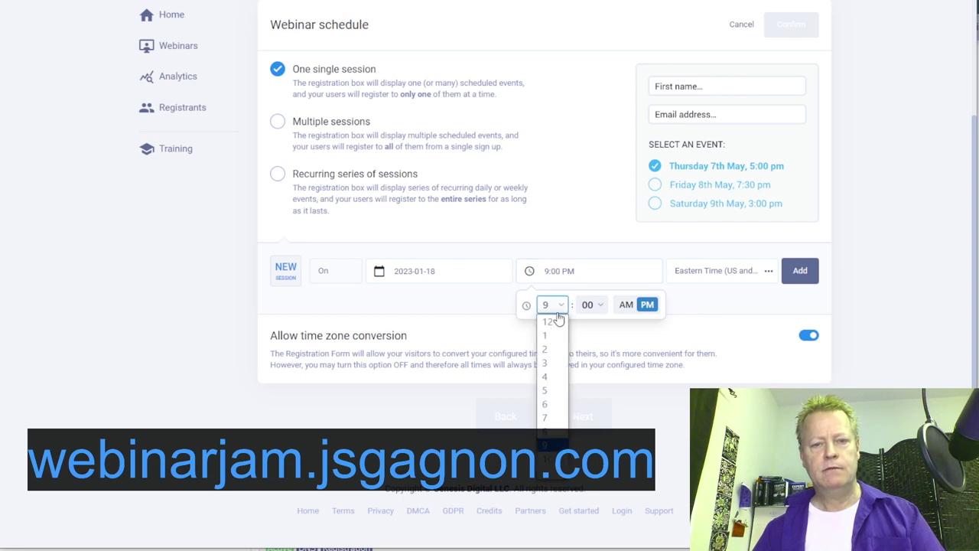
click(544, 417)
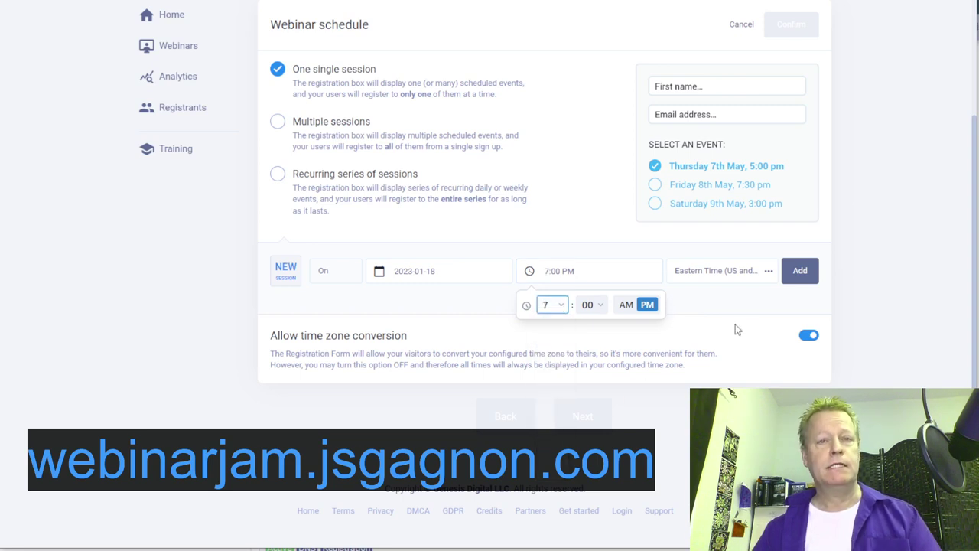
click(573, 271)
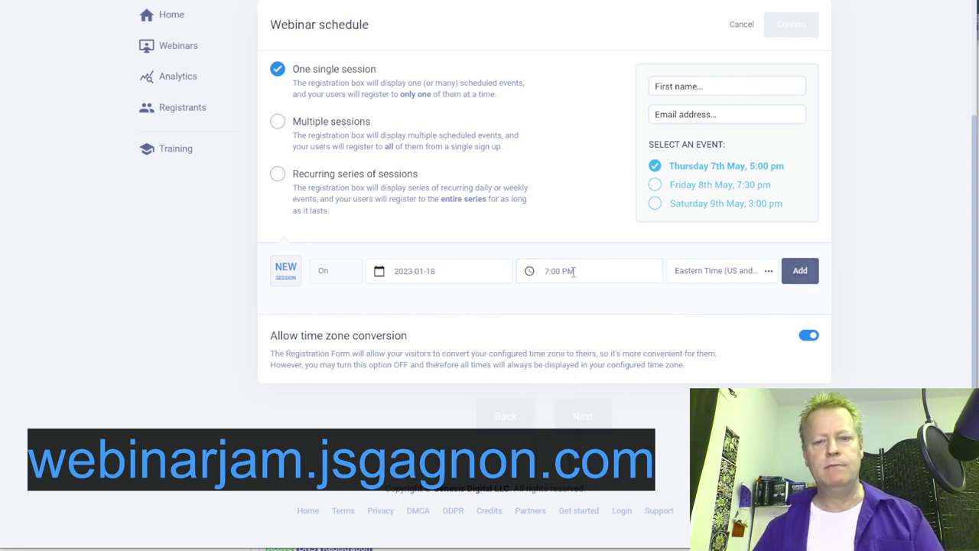
click(801, 281)
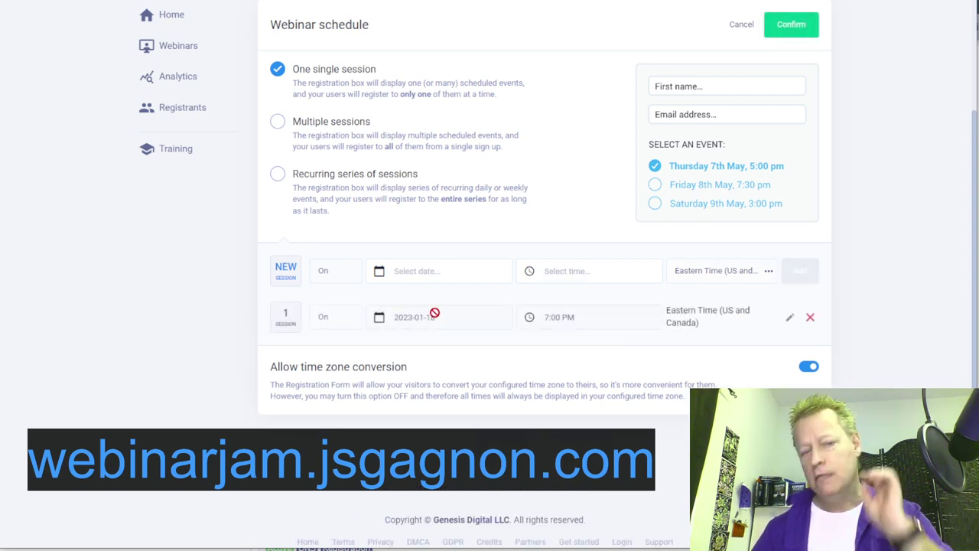
Step: Confirm the single-session schedule and choose Template 18 for the registration page
click(791, 25)
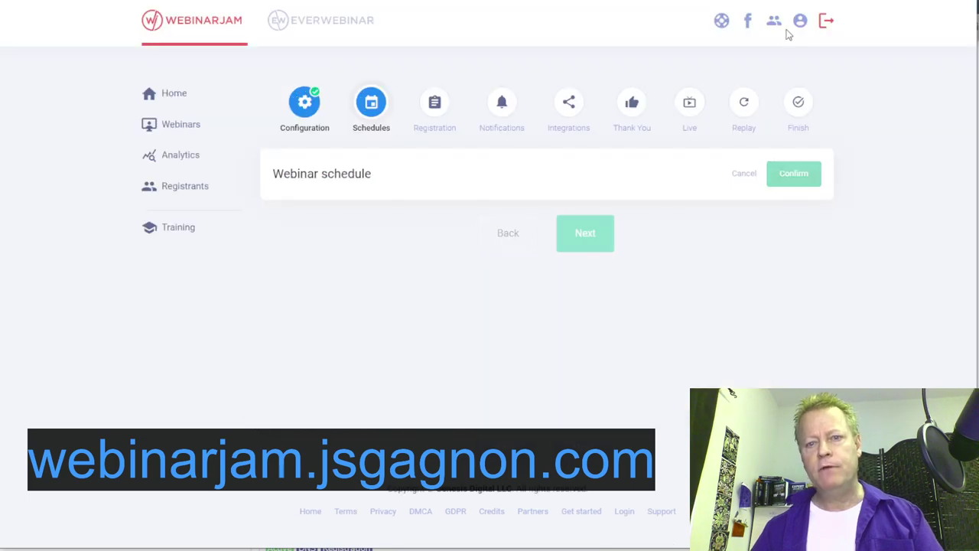
click(586, 234)
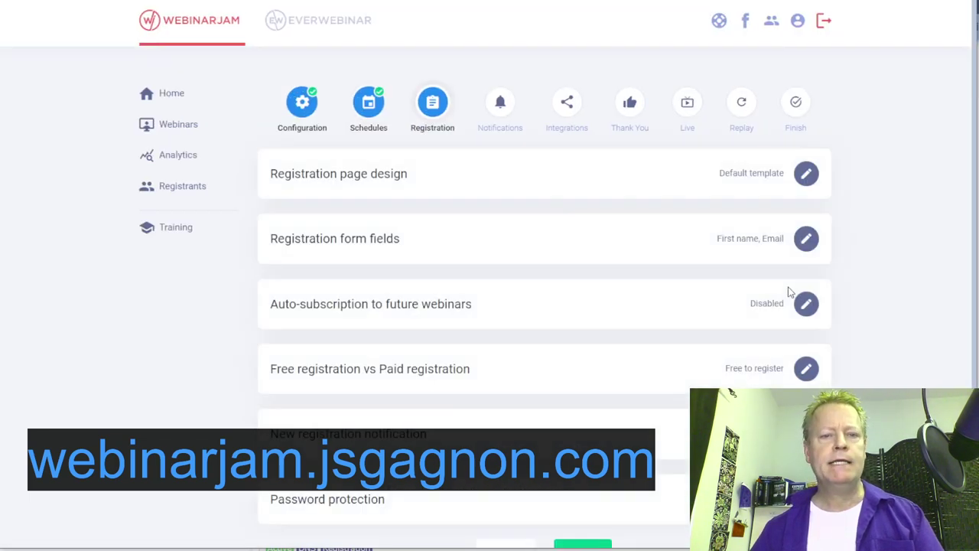
click(806, 174)
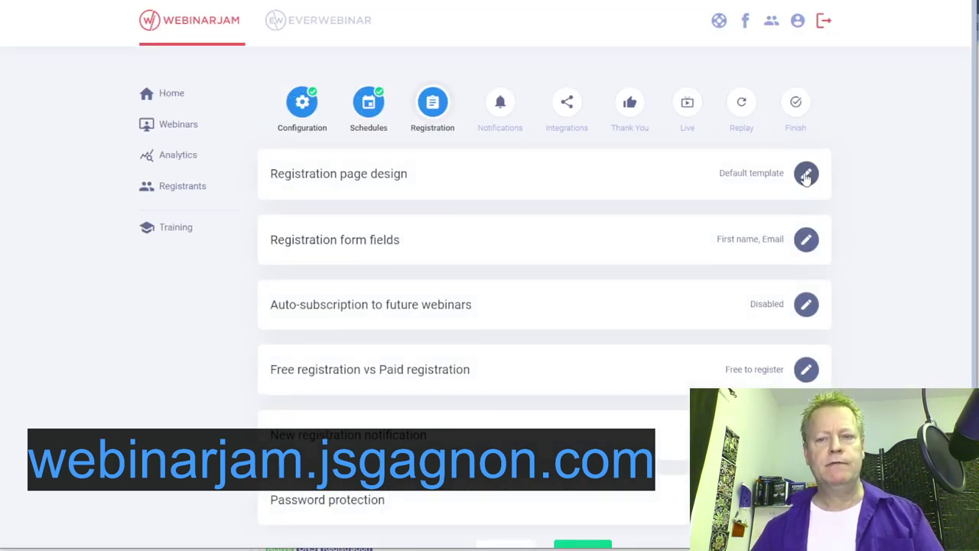
click(783, 180)
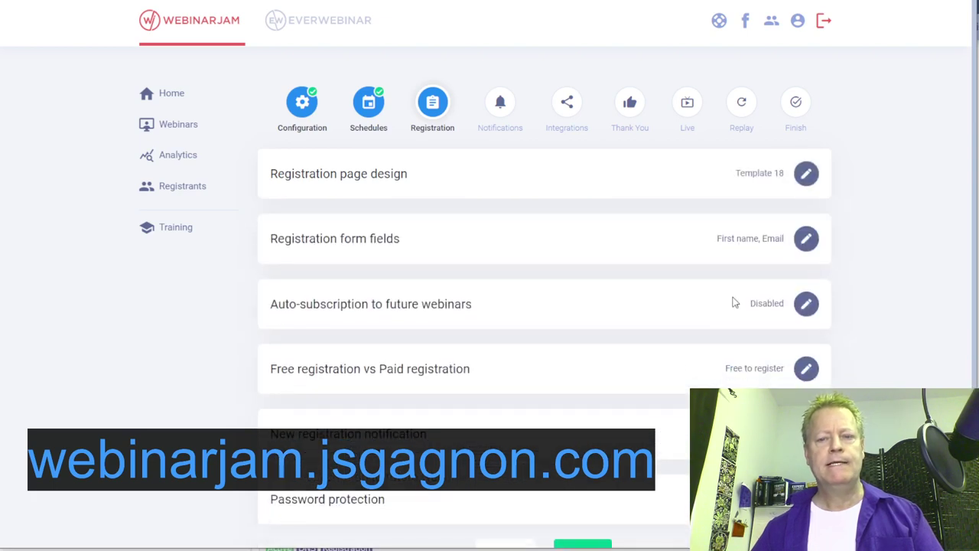
Step: Step through notifications, integrations, thank-you, live room and replay to finish, then return to the dashboard
scroll(719, 298, down, 3)
click(585, 421)
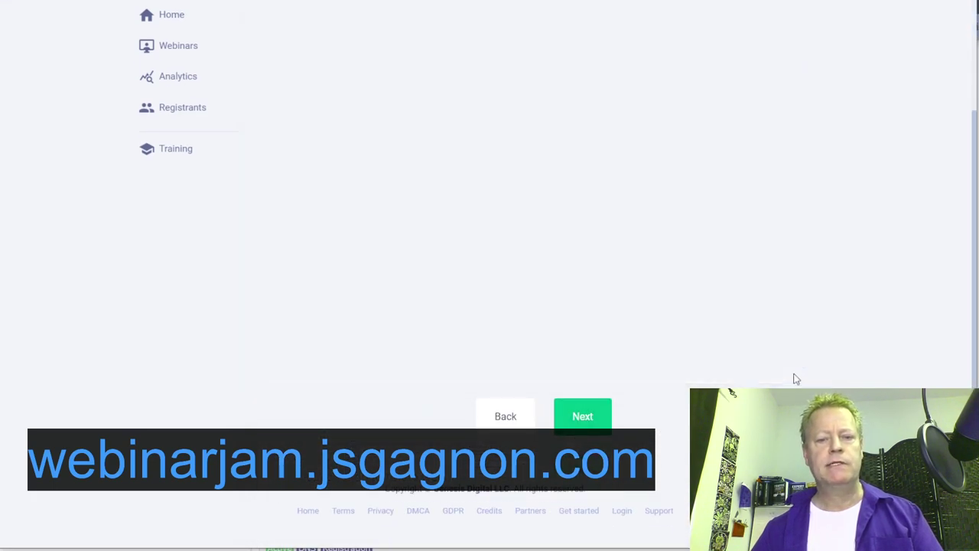
click(586, 304)
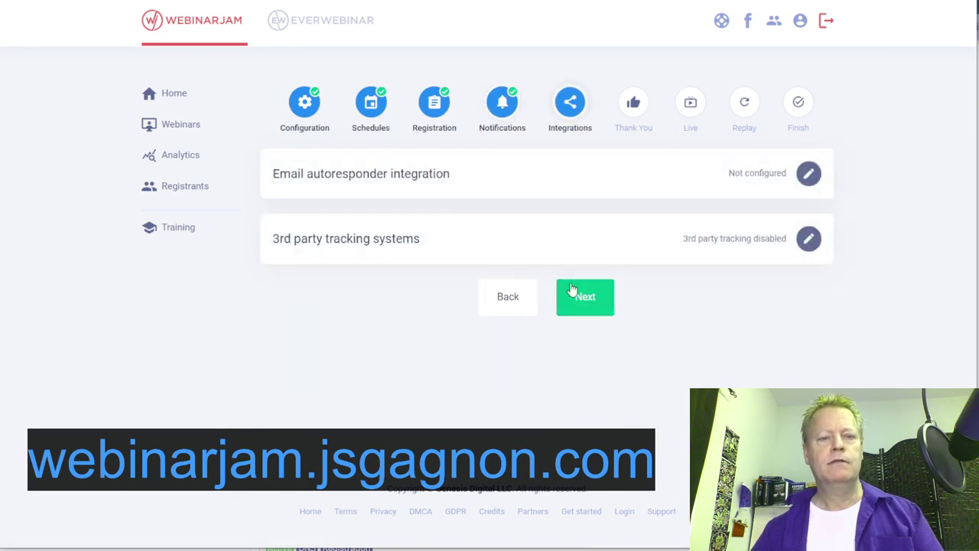
click(582, 304)
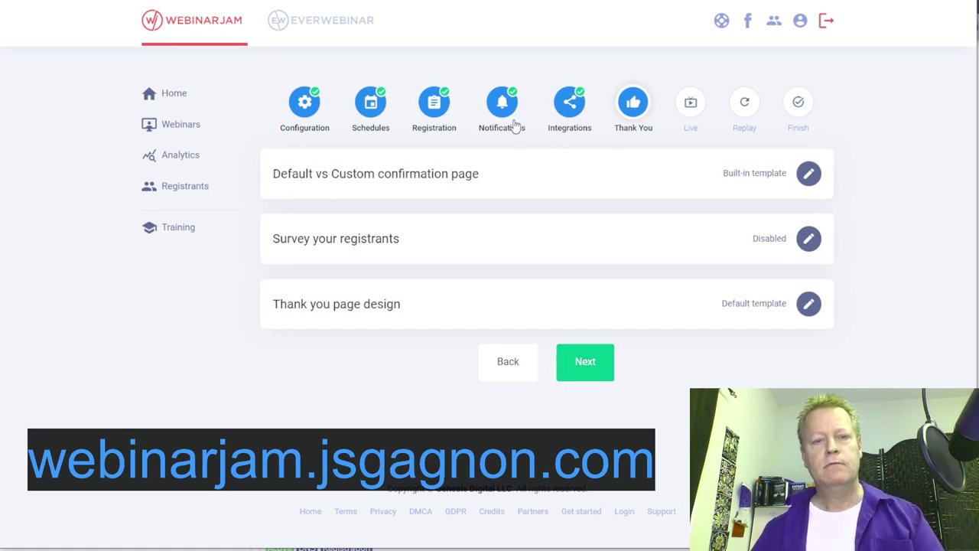
click(583, 368)
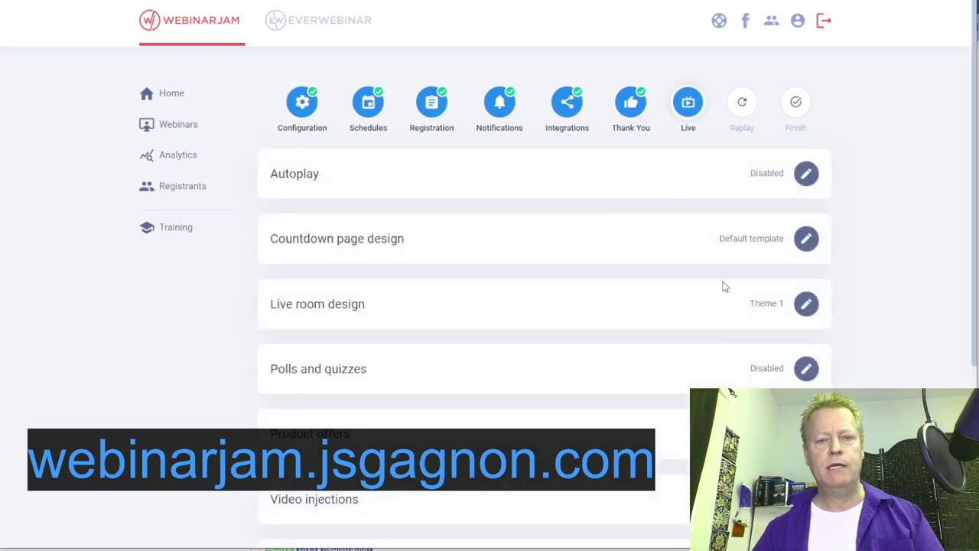
scroll(859, 277, down, 4)
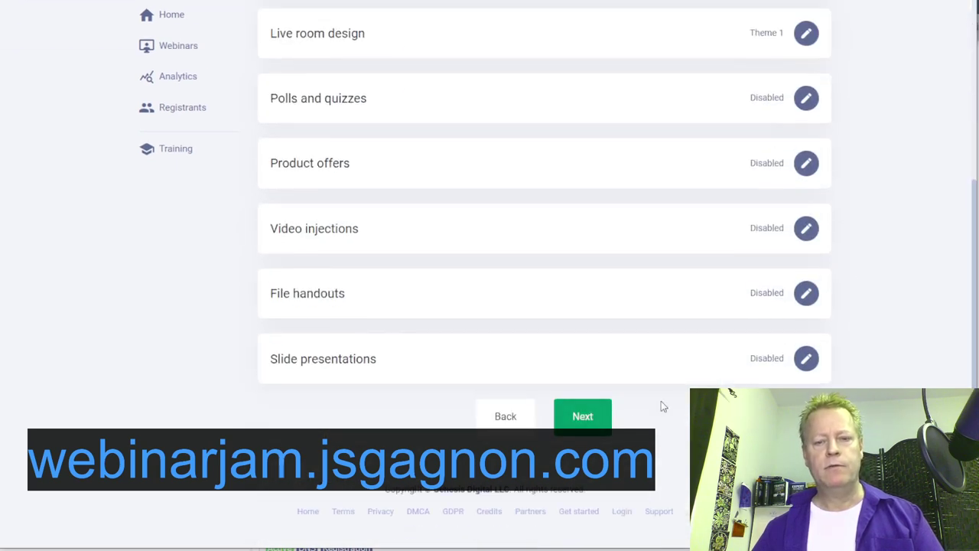
click(581, 413)
click(596, 232)
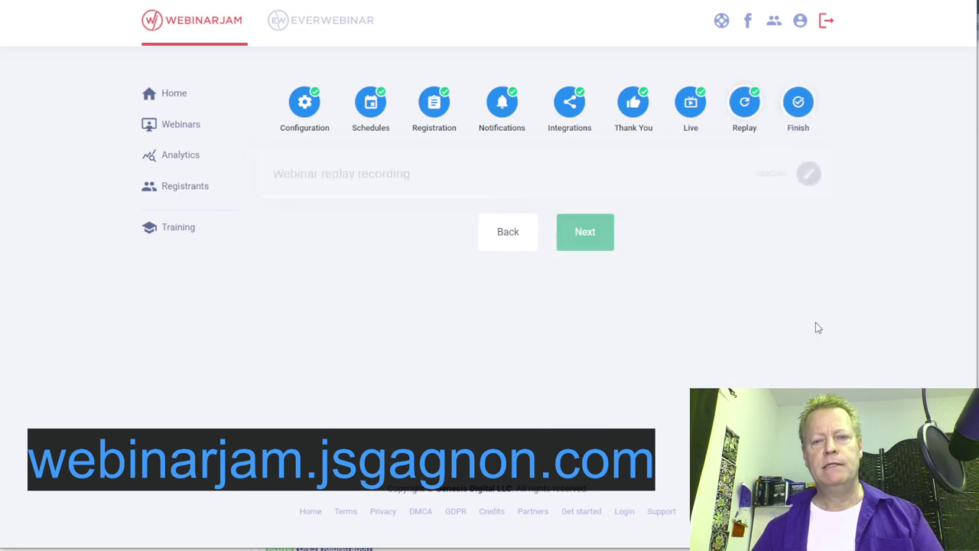
click(612, 332)
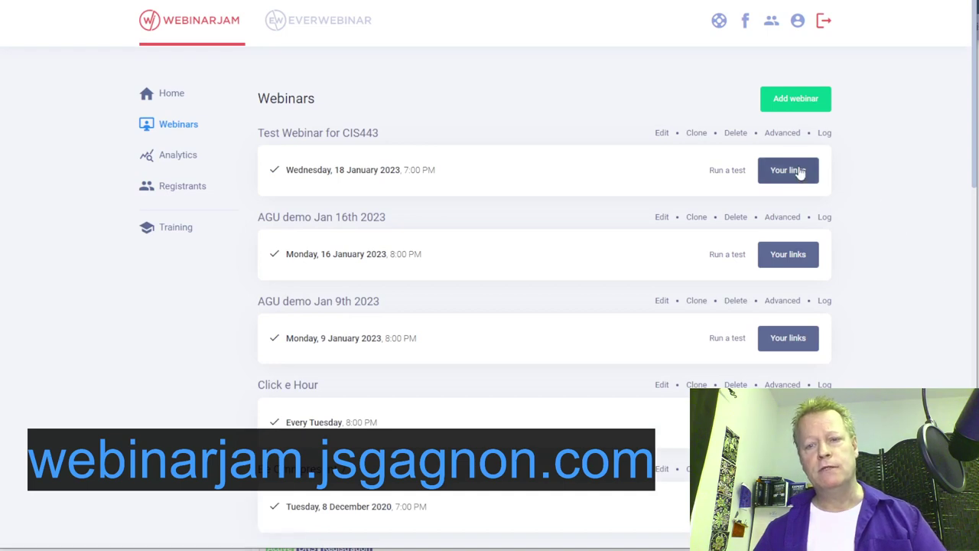
Step: Copy the Test Webinar for CIS443 registration-page link and open a new incognito window
click(799, 170)
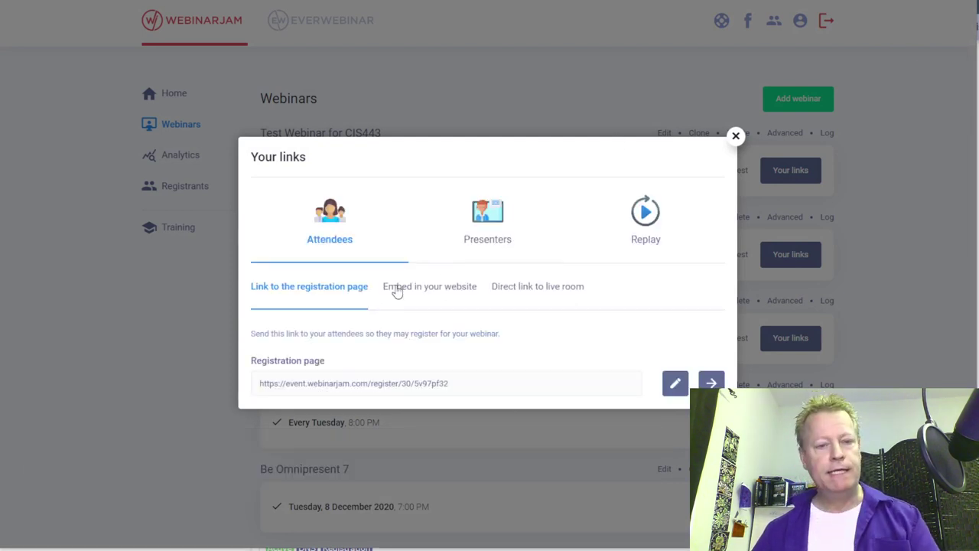
drag(452, 387, 256, 389)
key(ctrl+c)
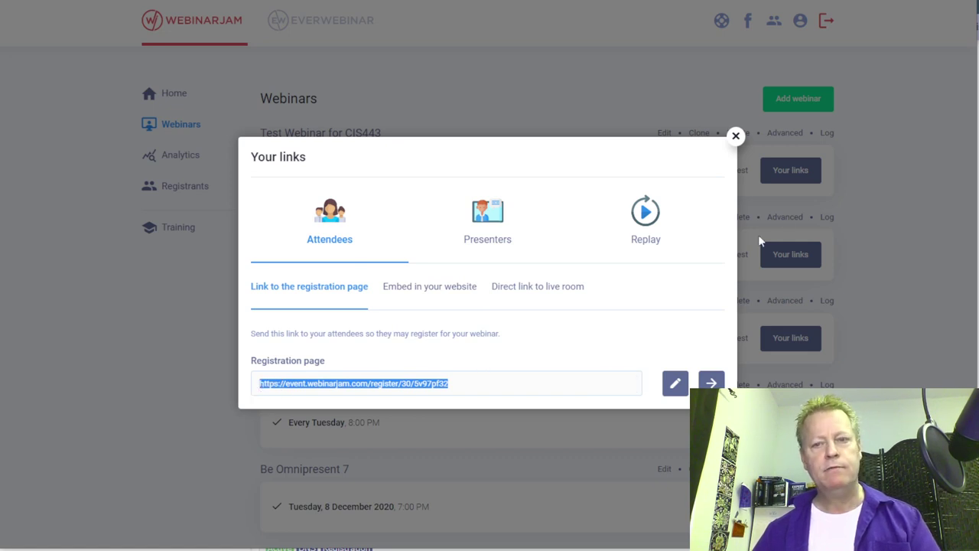
key(alt+f)
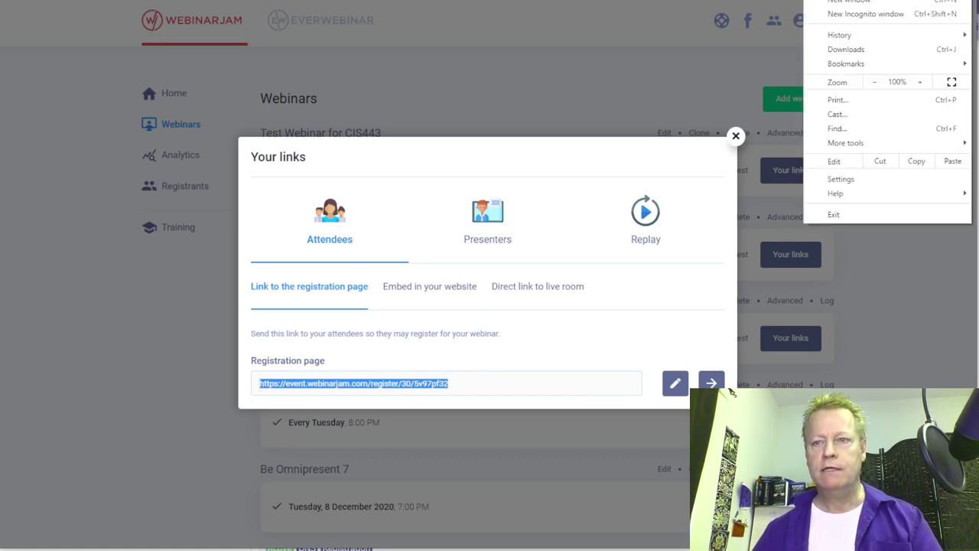
click(898, 16)
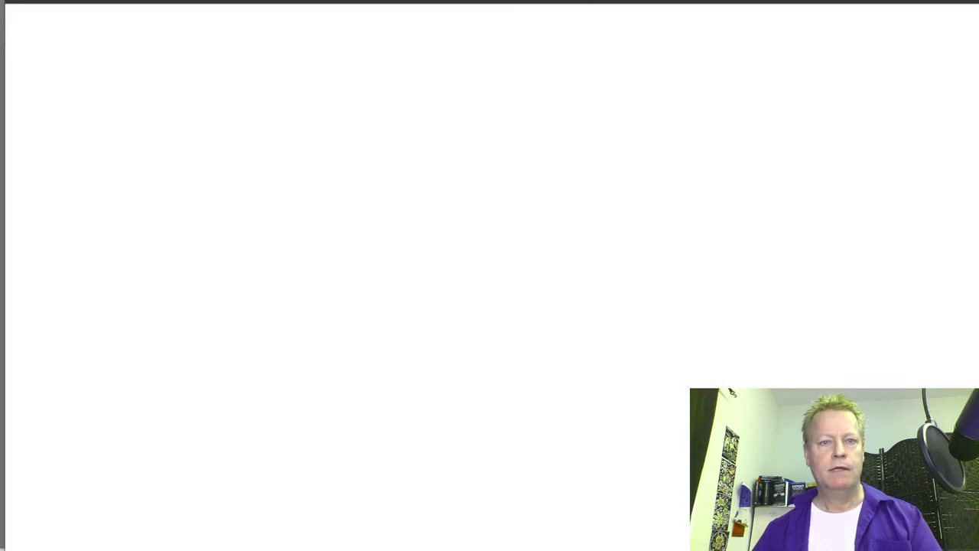
Step: Load the copied registration link in the incognito window, then go Back to Funnel from the page builder
key(ctrl+v)
key(Return)
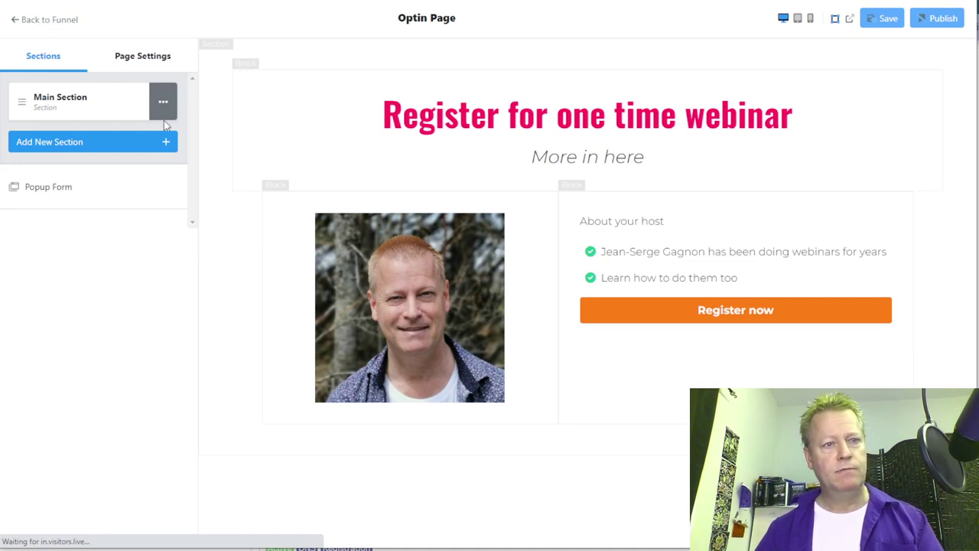
click(150, 61)
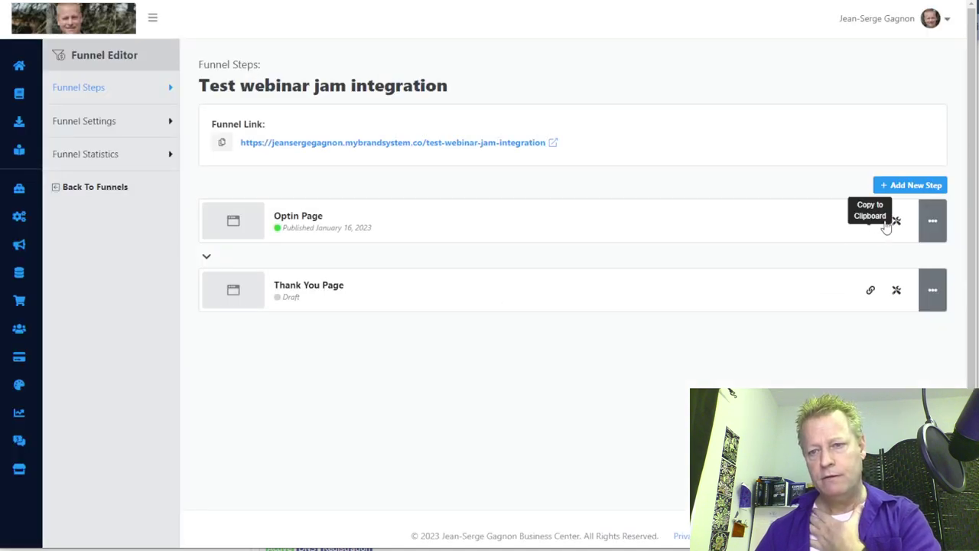
Step: Add the red live-event countdown section as a header above Main Section and open its Page Timer Settings
click(895, 223)
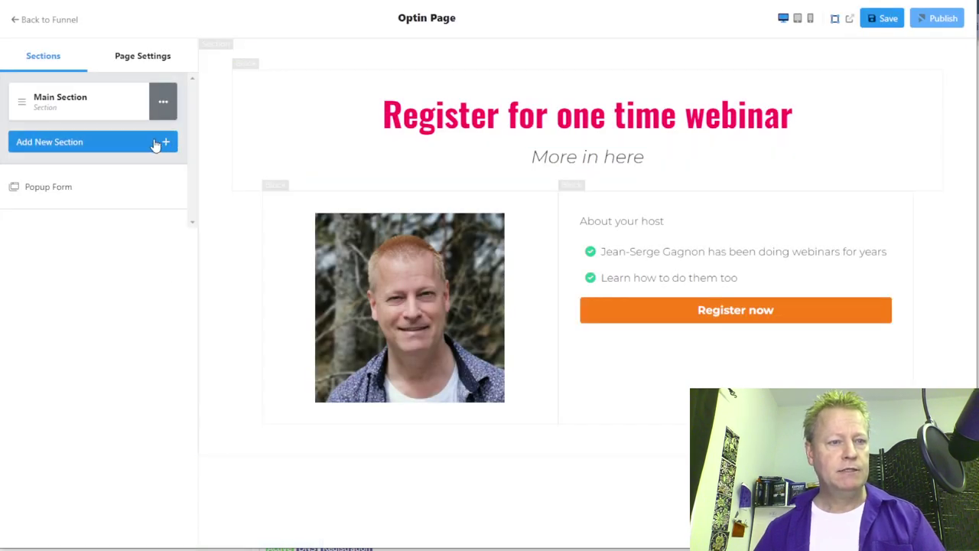
click(157, 145)
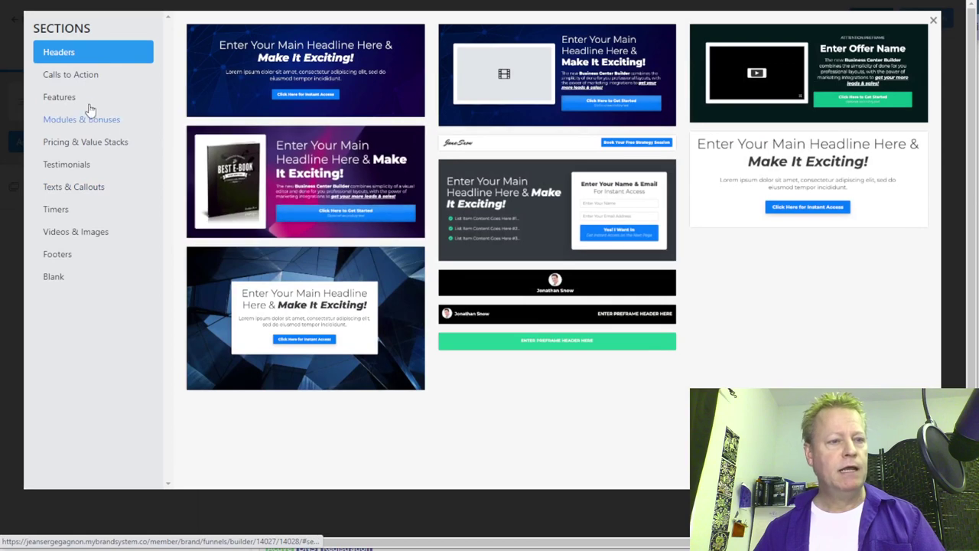
click(52, 211)
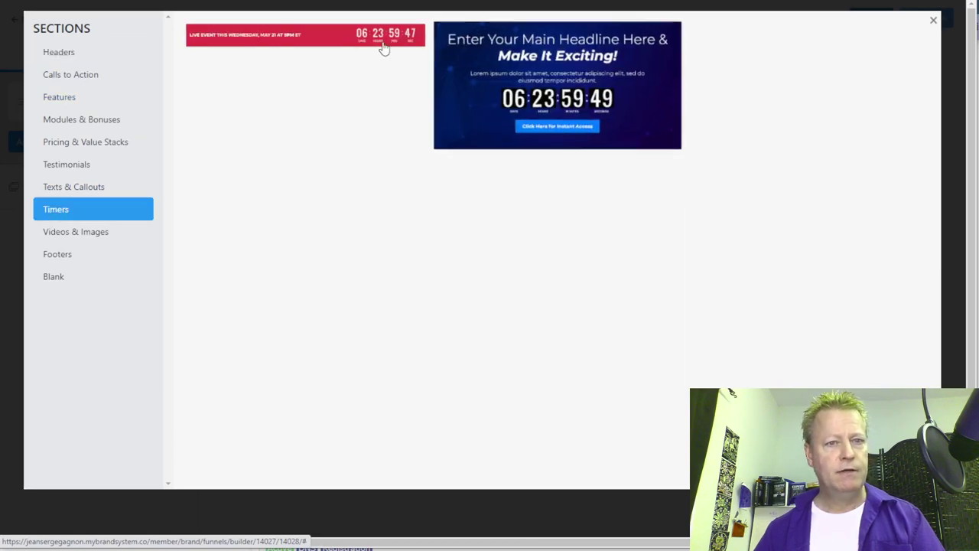
click(313, 38)
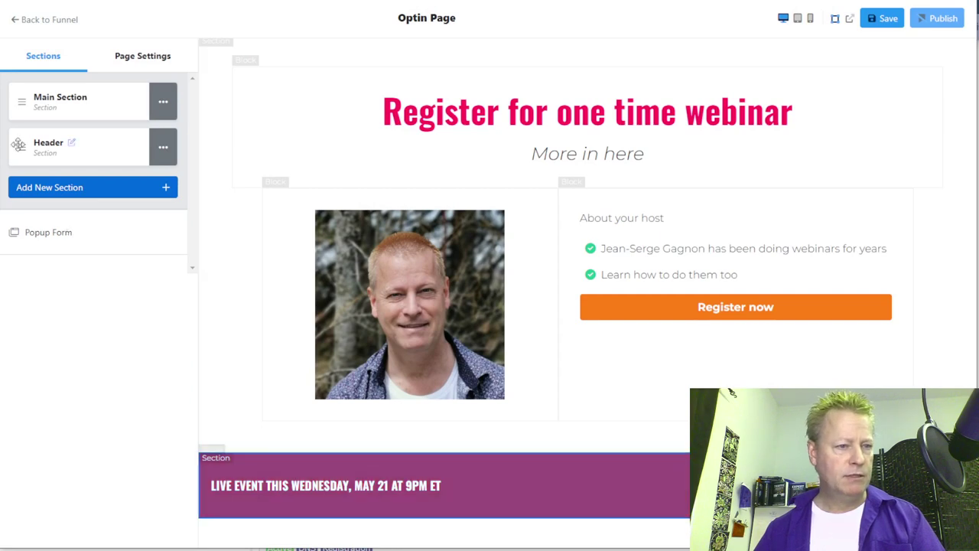
drag(21, 149, 21, 97)
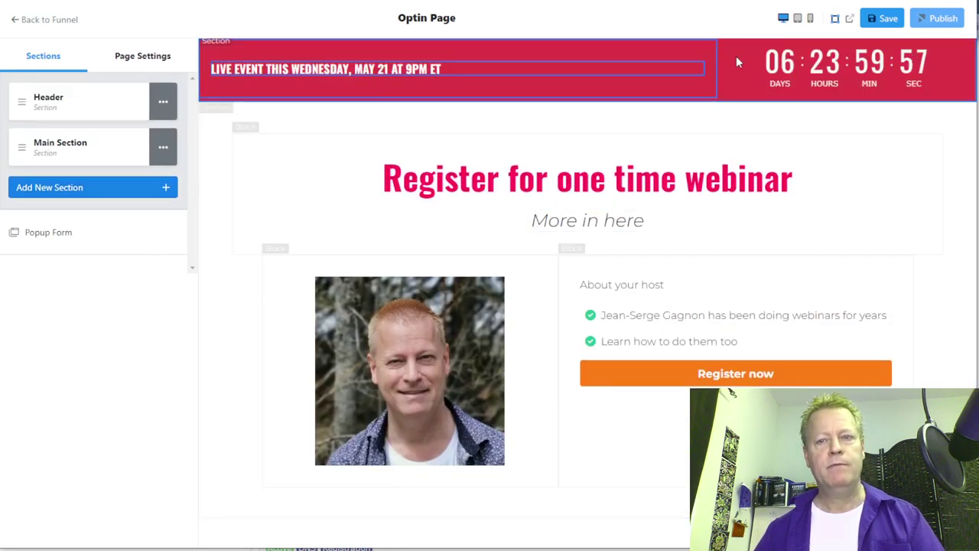
click(707, 68)
click(772, 68)
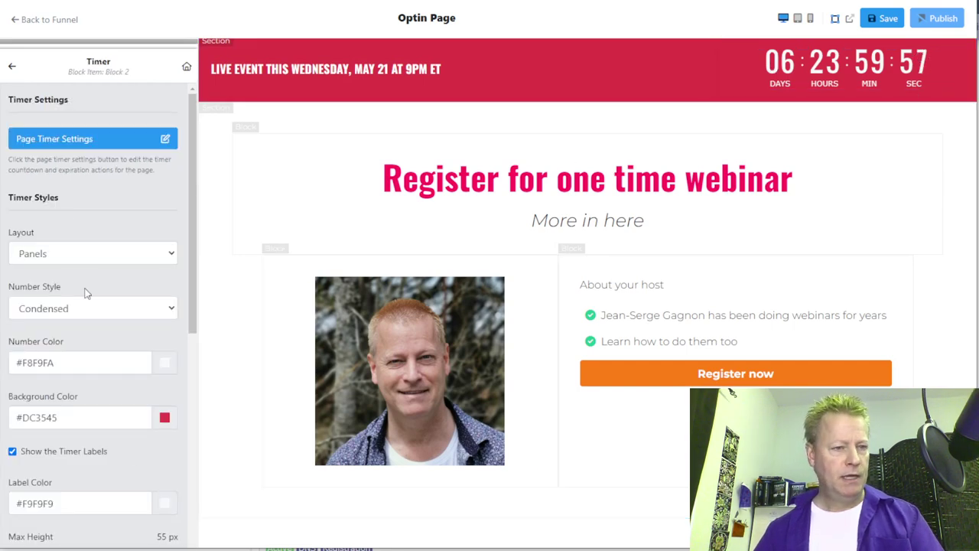
click(132, 139)
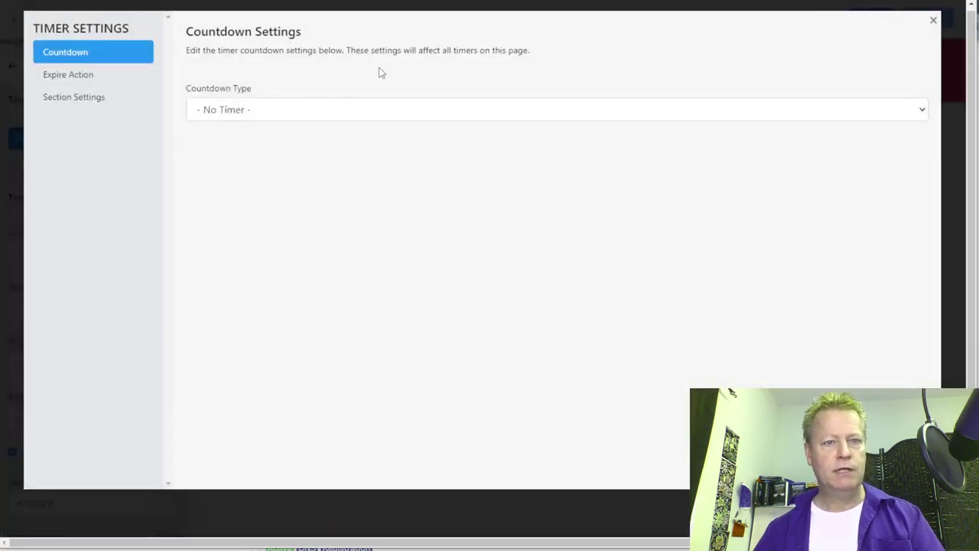
Step: Make the countdown target a specific date, 01/18/2023
click(242, 115)
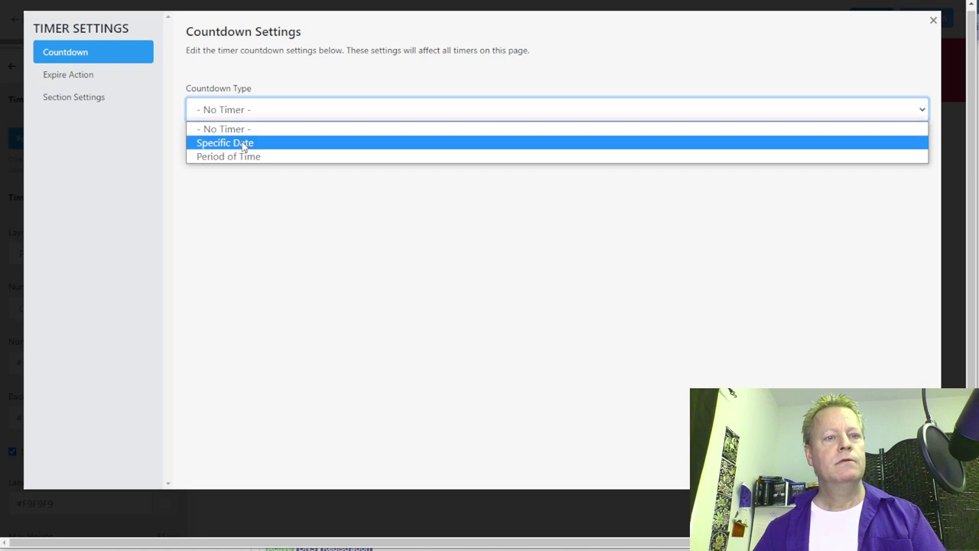
click(255, 146)
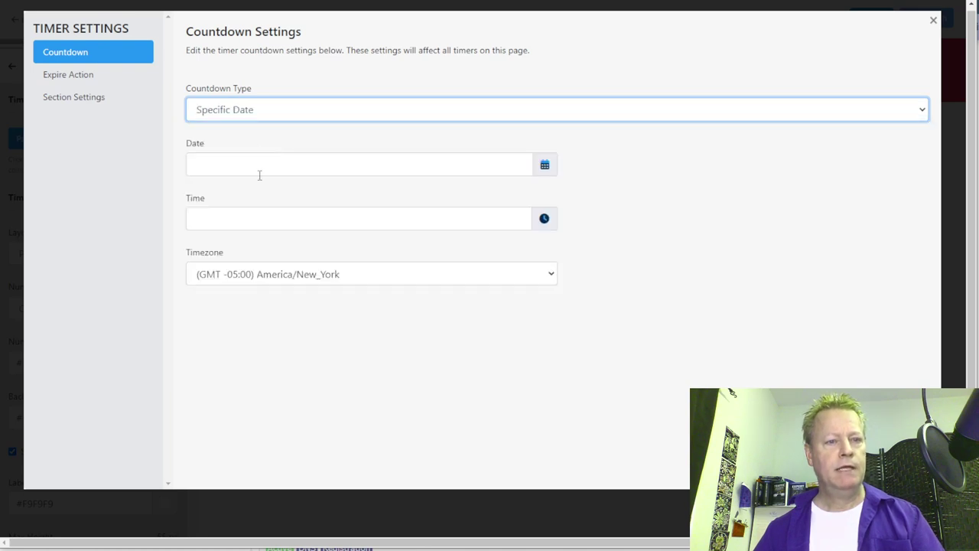
click(545, 165)
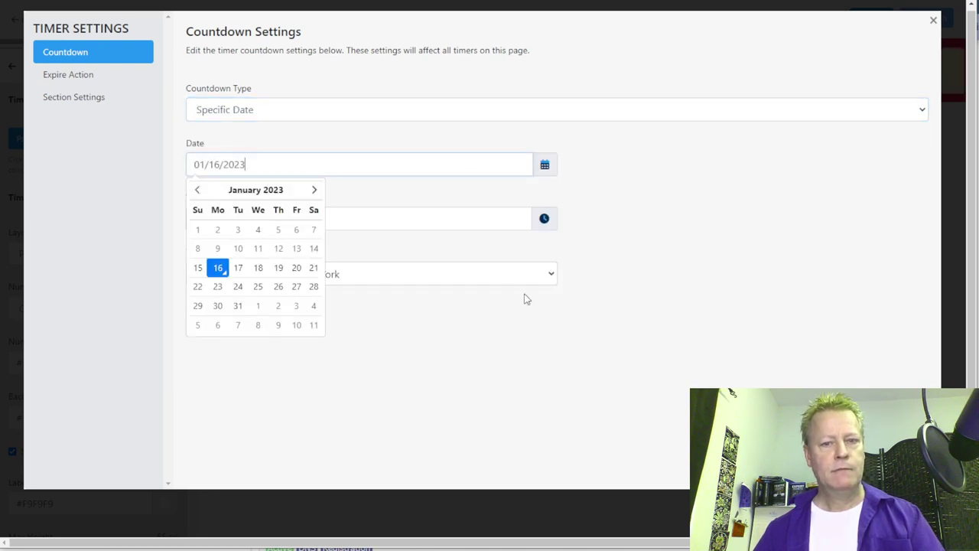
click(257, 267)
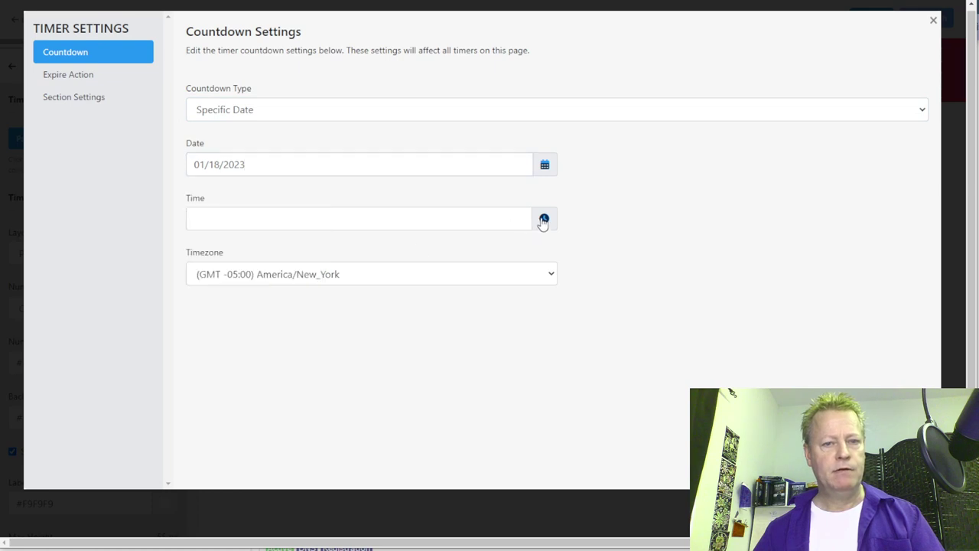
Step: Set the countdown time to 8:17 PM and close Timer Settings
click(543, 218)
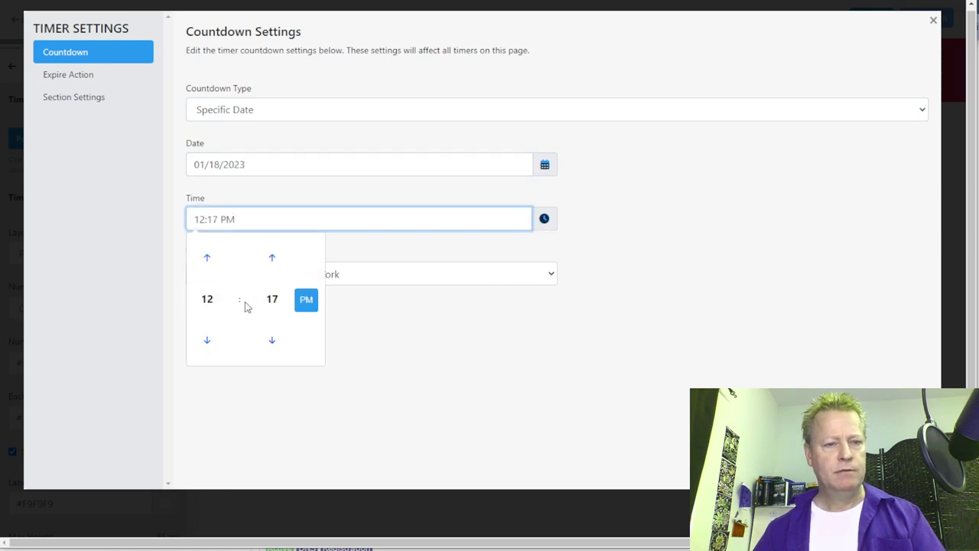
click(211, 310)
text(8)
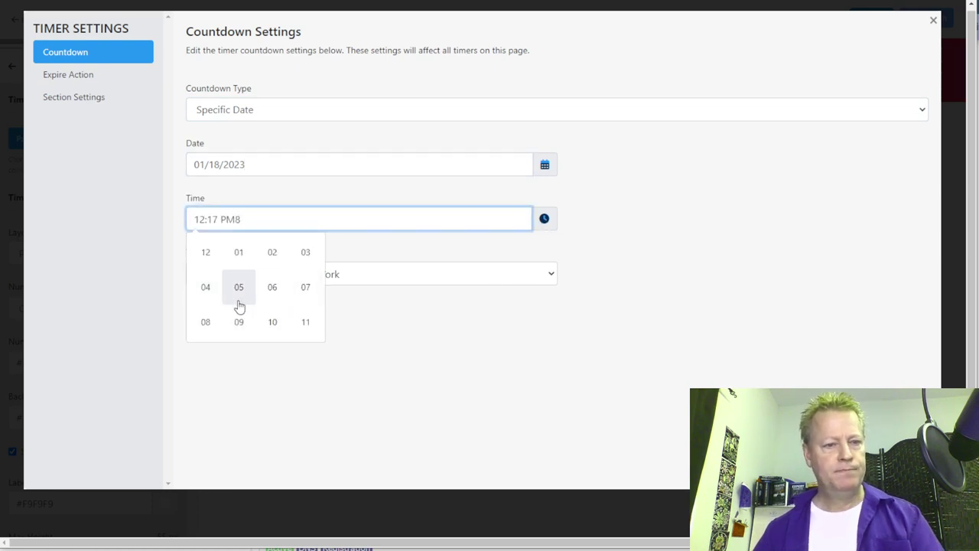
click(210, 330)
click(308, 302)
click(430, 327)
click(336, 219)
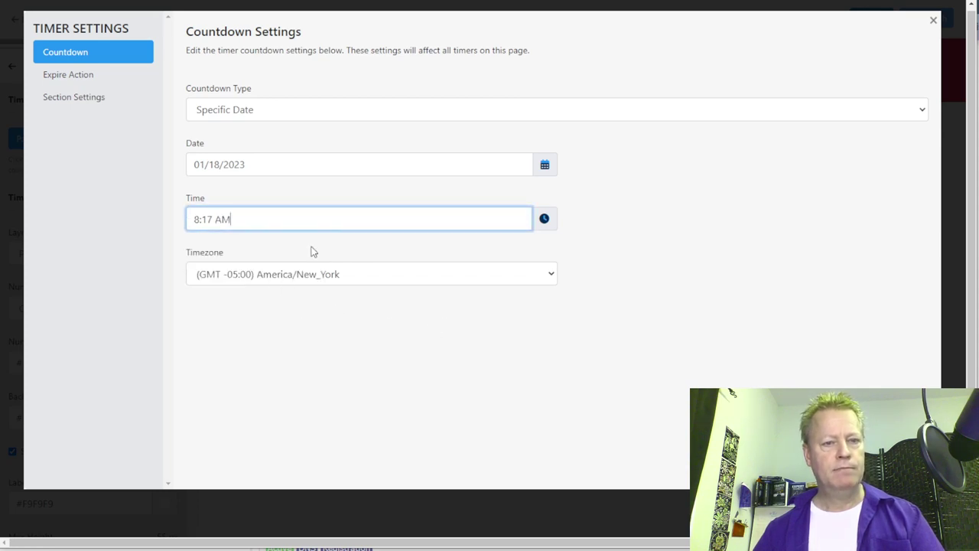
click(544, 220)
click(306, 300)
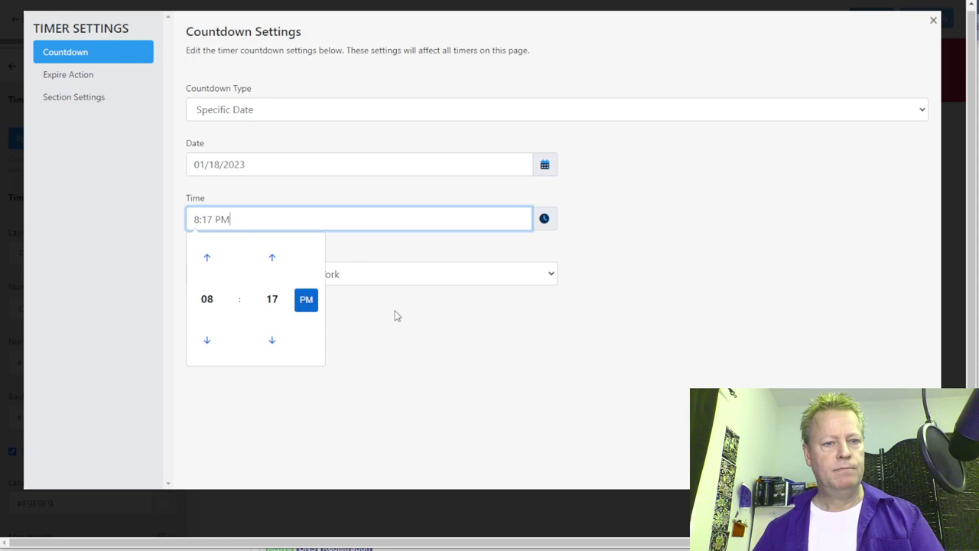
click(431, 322)
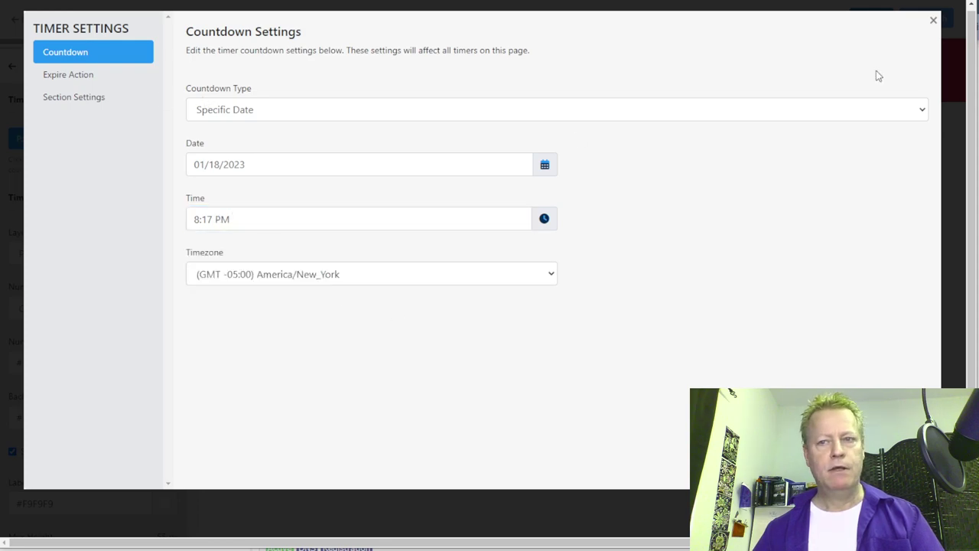
click(932, 21)
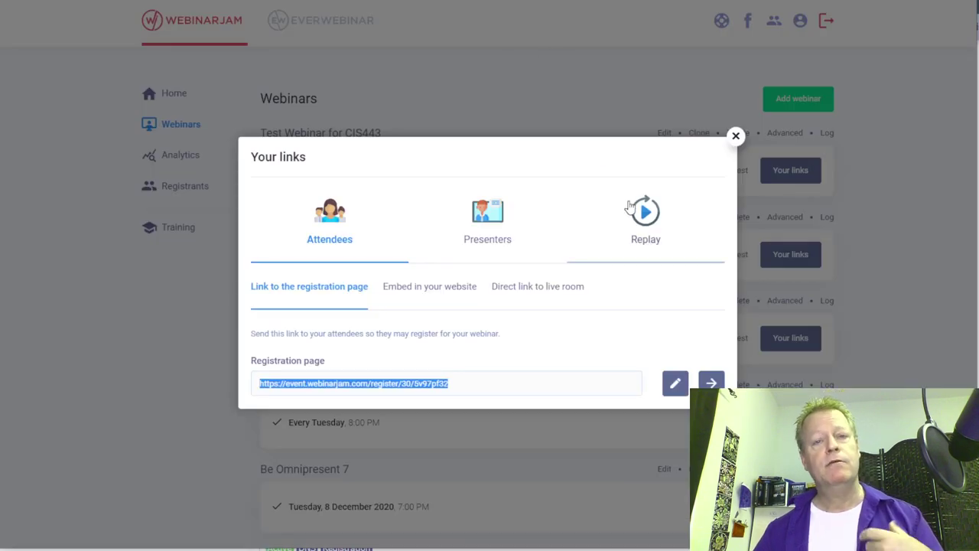
Step: Switch from the WebinarJam links dialog to the other open window
click(466, 3)
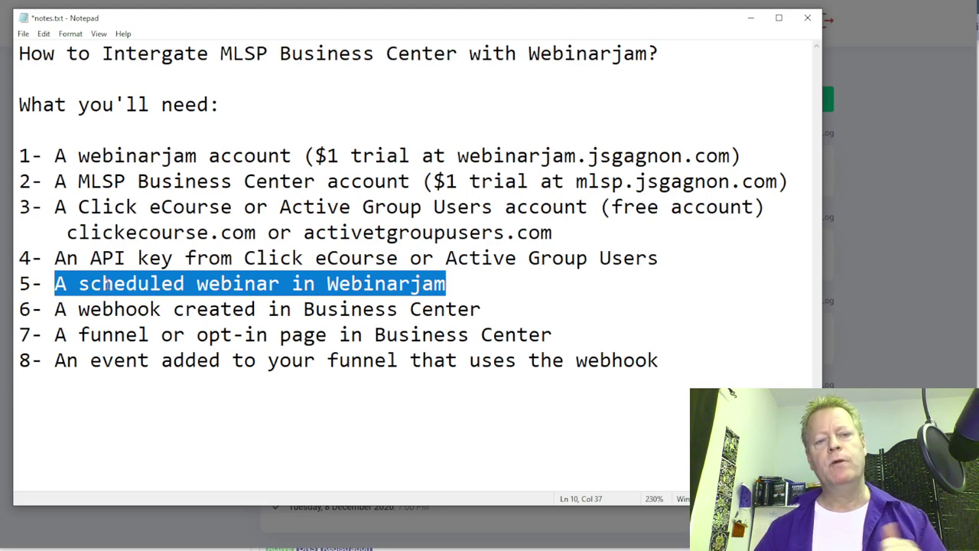
Step: Highlight the 'A webhook created in Business Center' line in notes.txt
click(85, 289)
drag(49, 305, 481, 309)
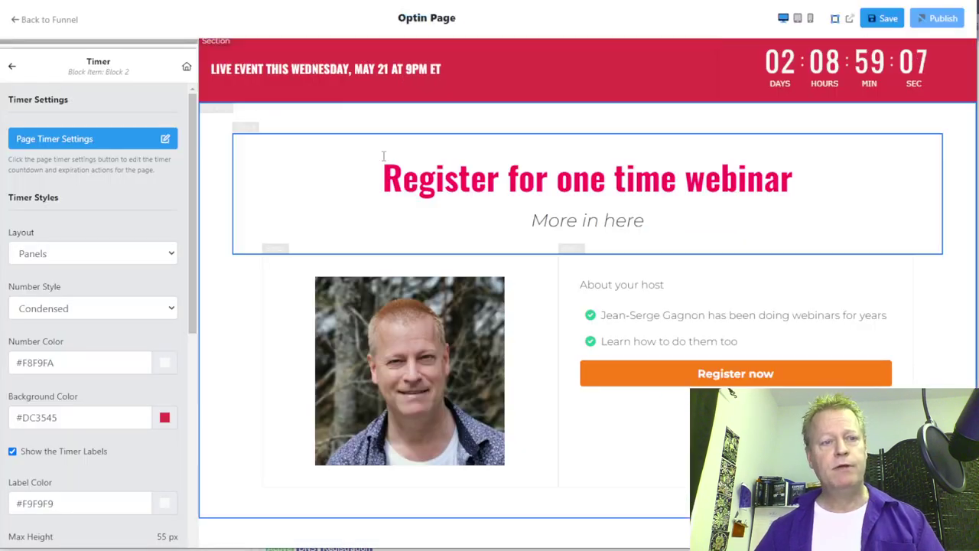
Step: Publish the Optin Page after staying on it through the leave prompt
click(72, 21)
click(596, 37)
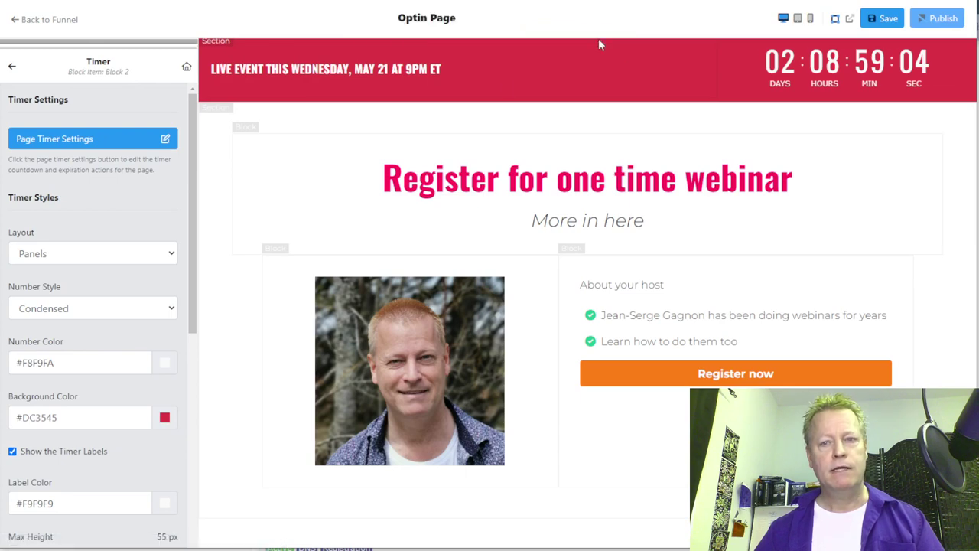
click(948, 23)
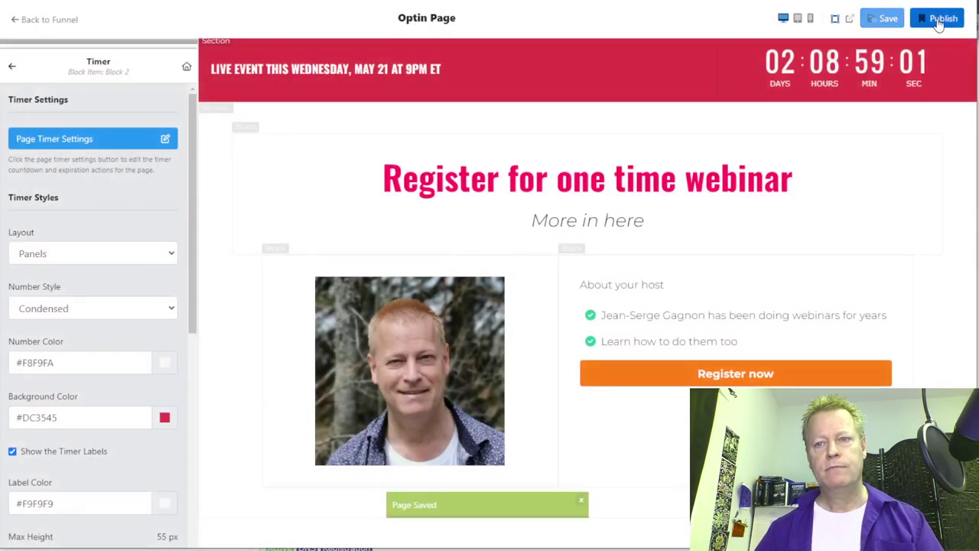
Step: Return to the funnels list and start a new integration from Account Setup > Integrations
click(74, 22)
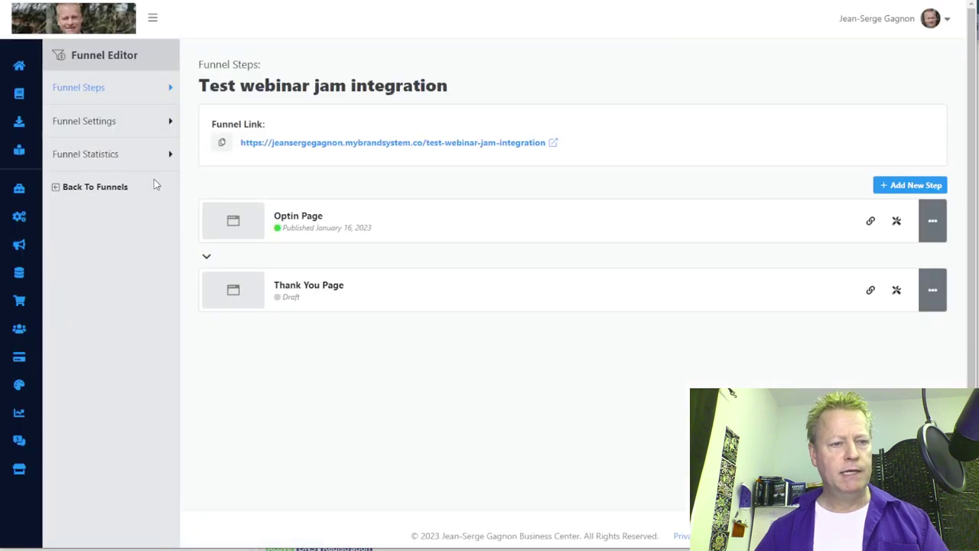
click(95, 189)
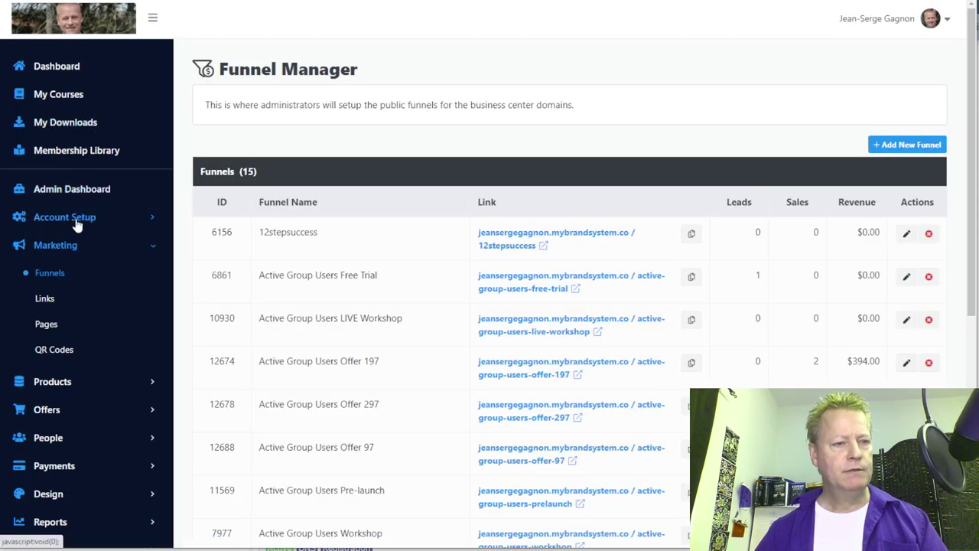
click(82, 218)
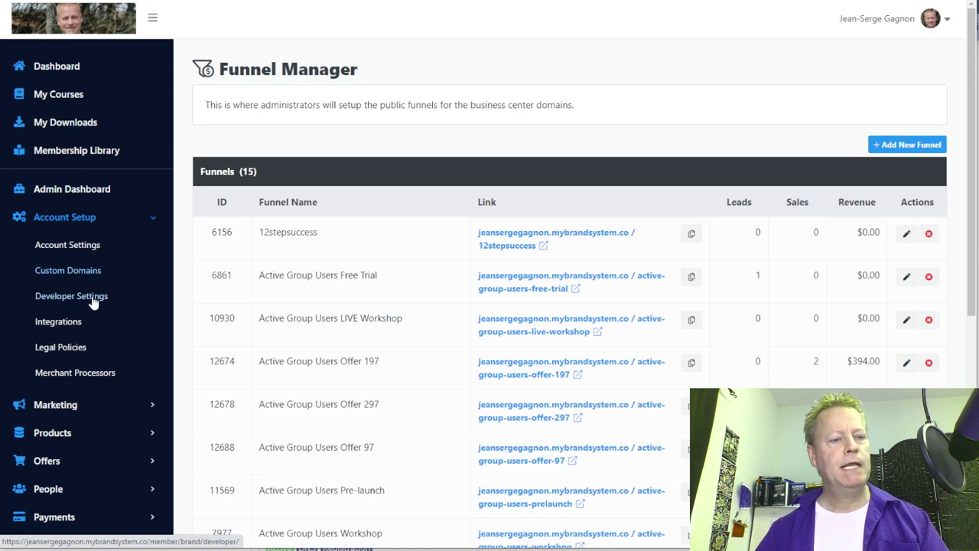
click(55, 329)
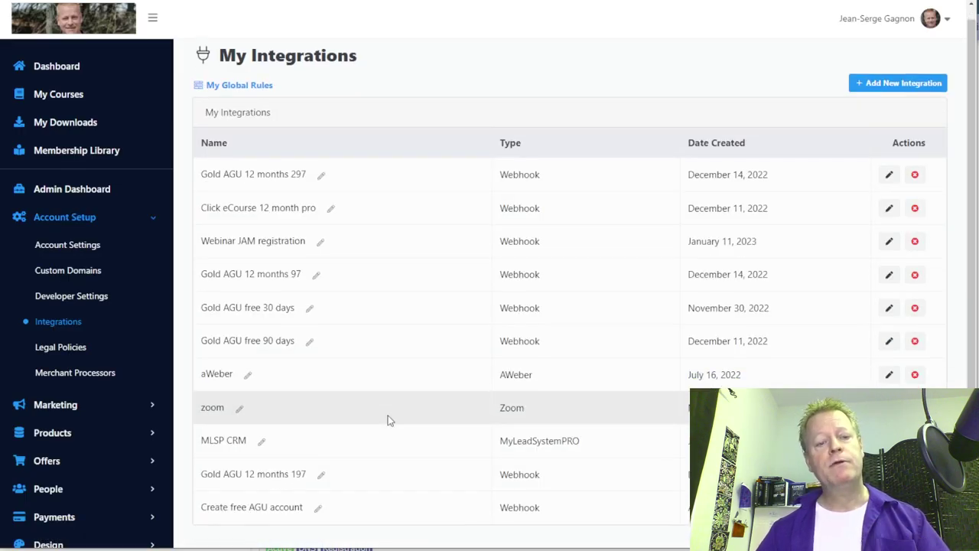
scroll(389, 417, down, 1)
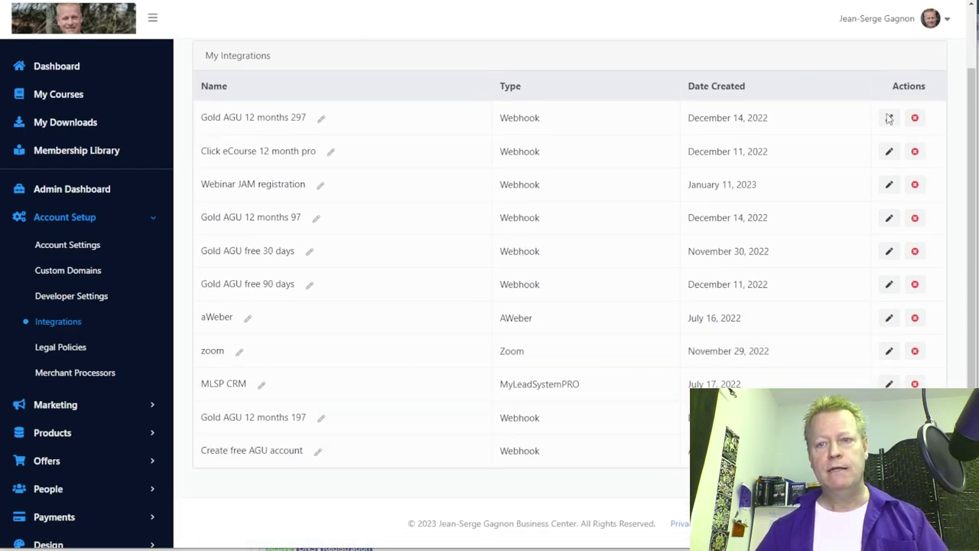
scroll(844, 210, up, 1)
click(920, 99)
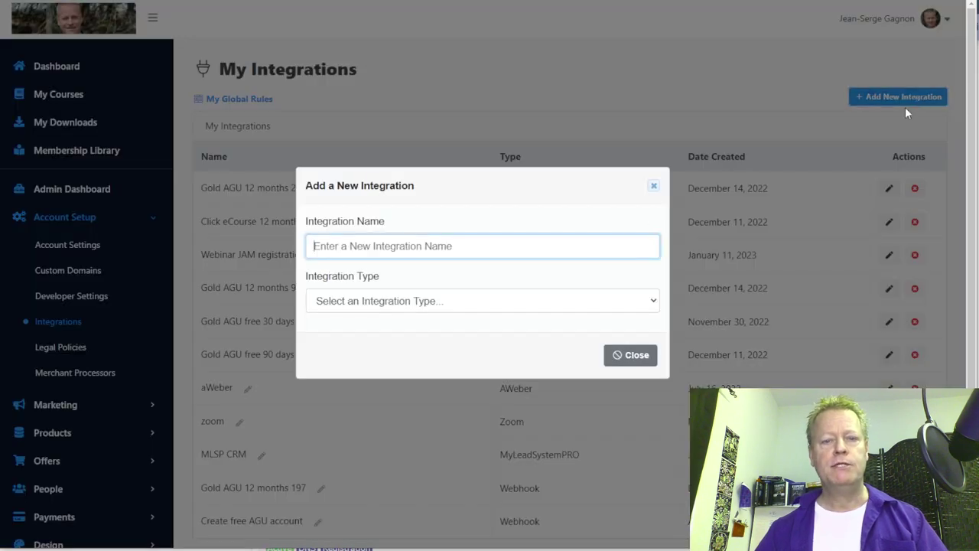
Step: Name the integration 'WebinarJam test' and set its type to Webhook
text(We)
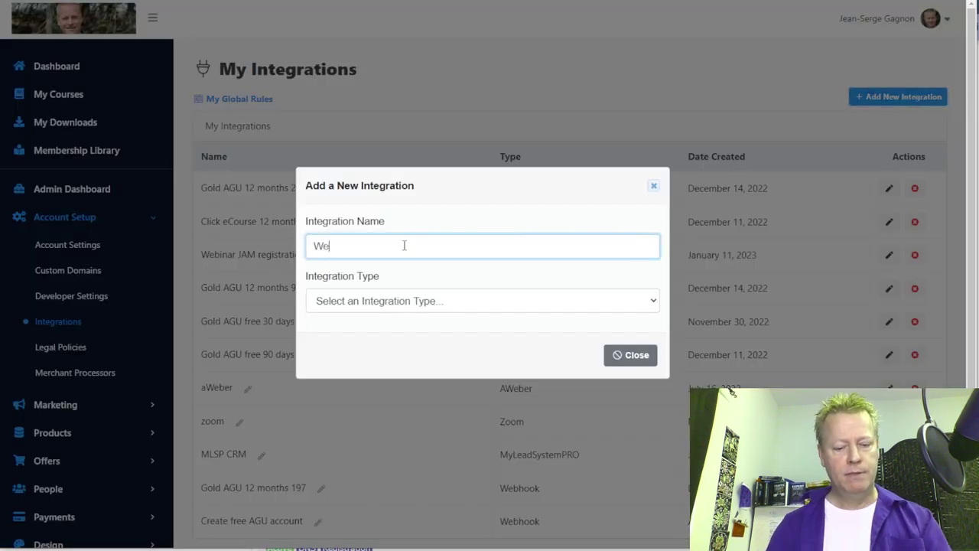
text(binarJam test)
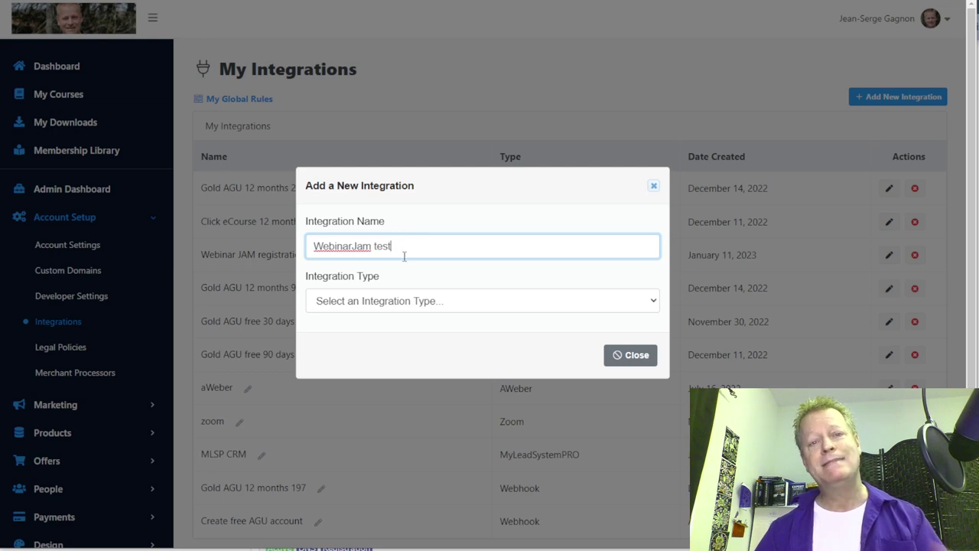
click(385, 302)
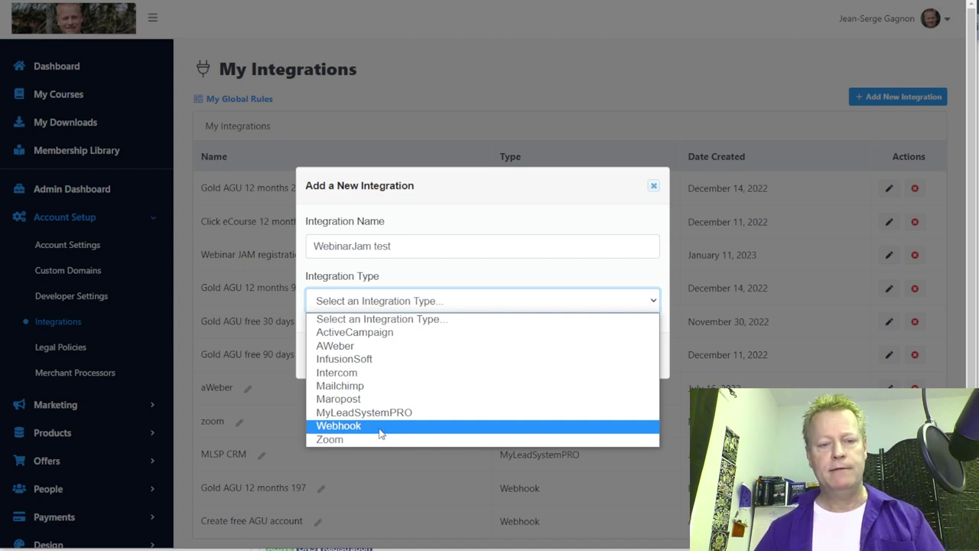
click(380, 426)
click(411, 354)
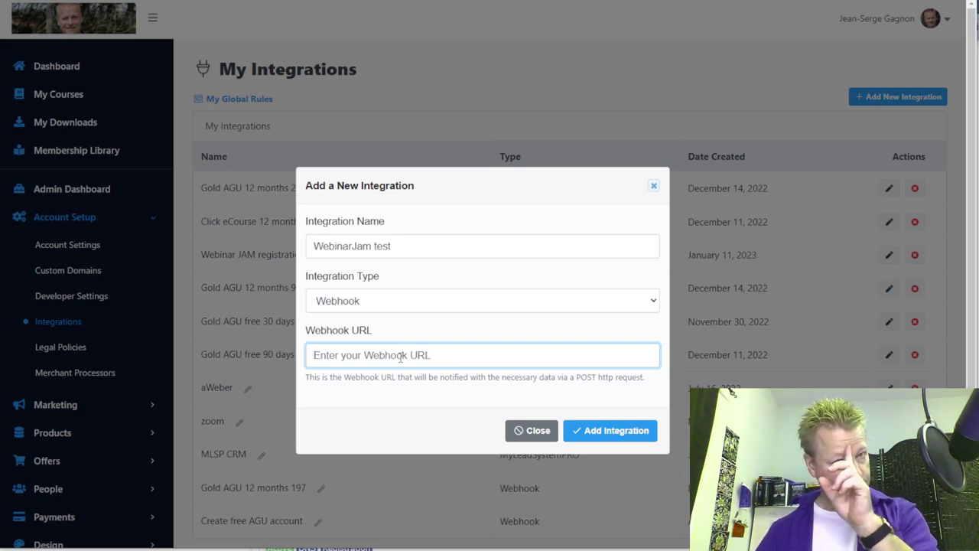
Step: Copy the first sample URL (create new user) from Click eCourse's API keys dialog, noting checklist line 4
key(alt+Tab)
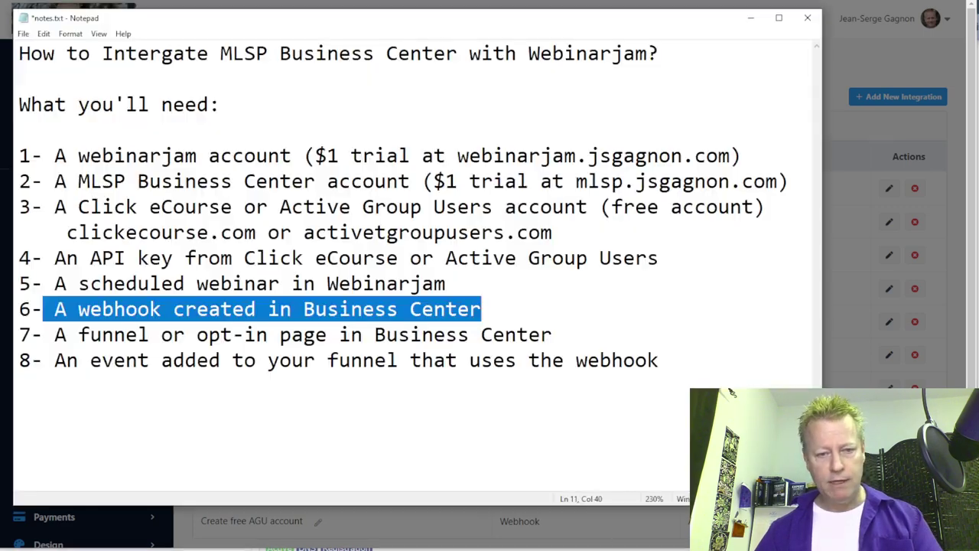
drag(55, 258, 659, 258)
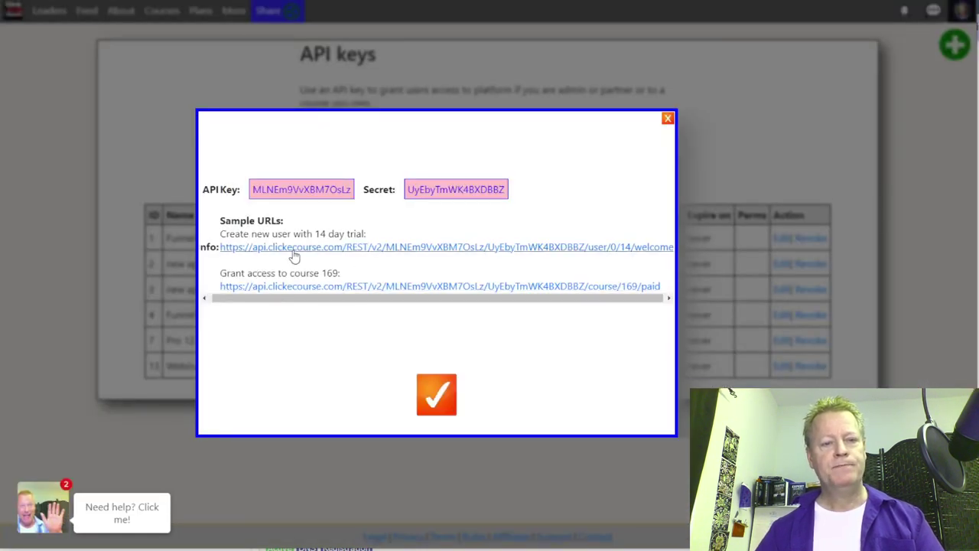
right_click(408, 251)
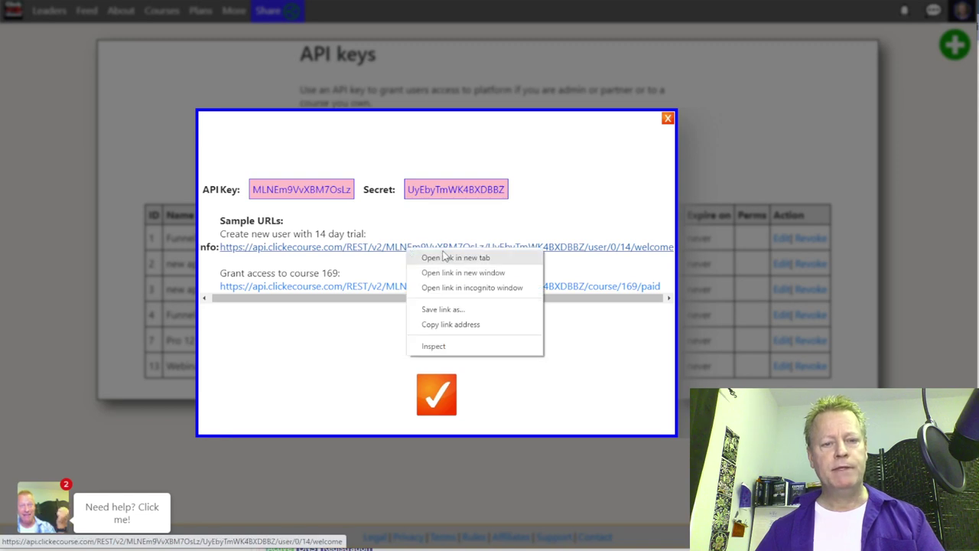
click(451, 322)
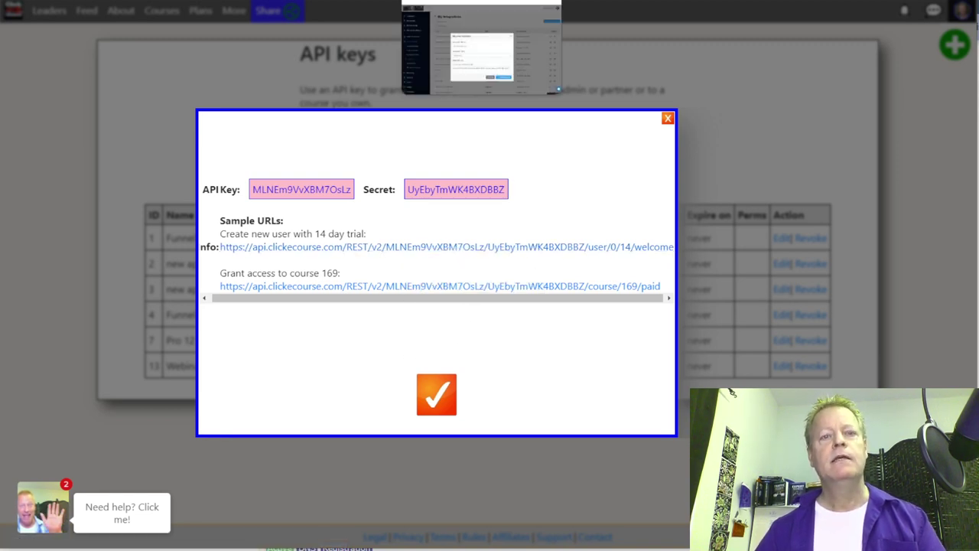
click(459, 0)
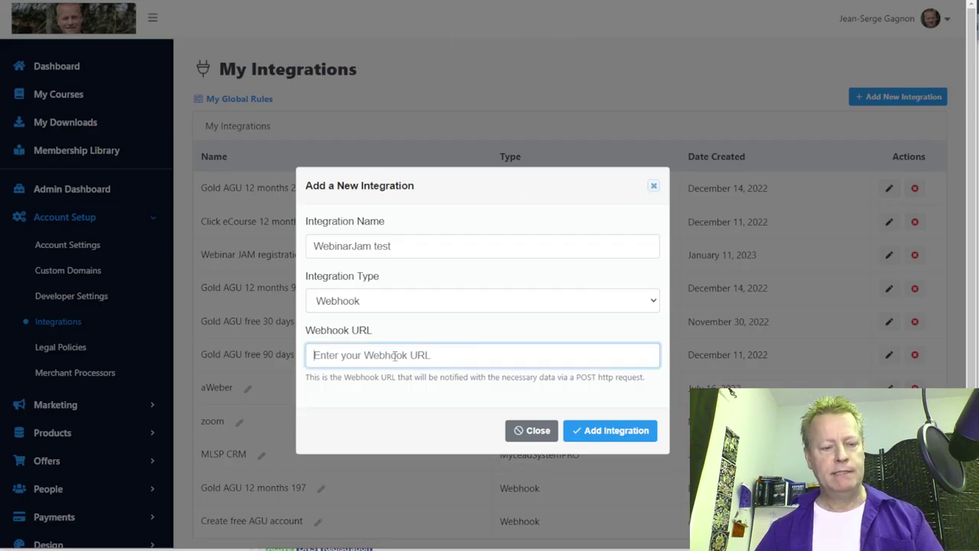
Step: Paste the sample URL as the webhook URL, replacing its user/0/14/welcome tail with webinarjam/
key(ctrl+v)
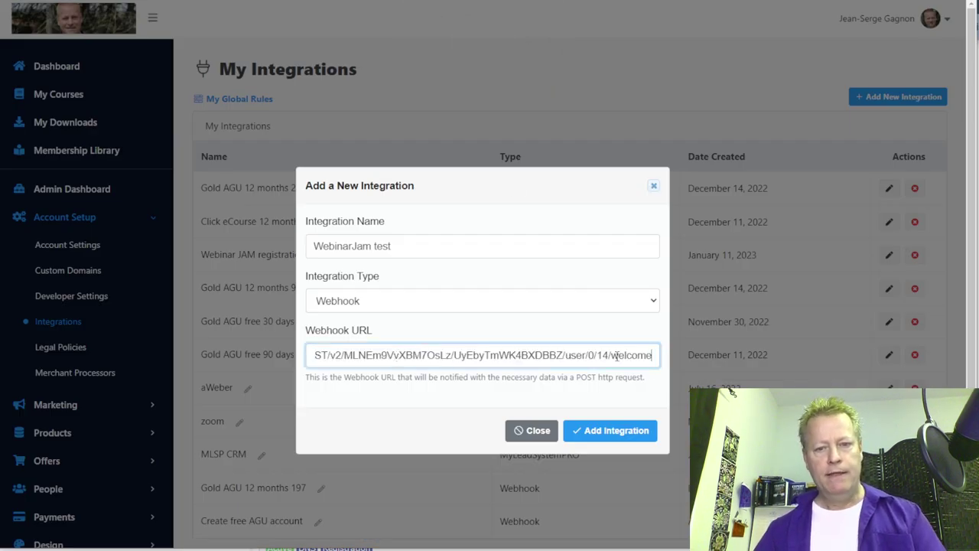
drag(567, 356, 662, 359)
text(webinarjam)
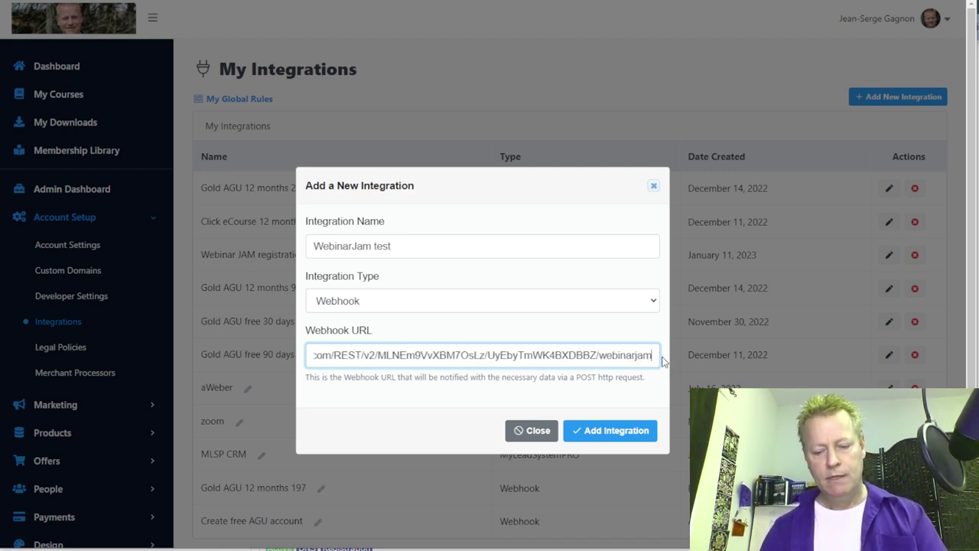
text(/)
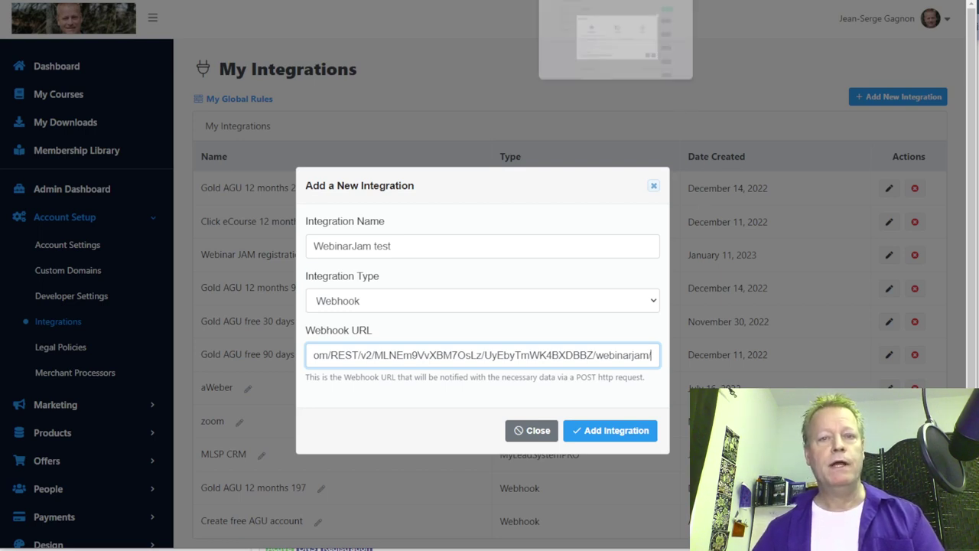
Step: Append the webinar code 5v97pf32 and a trailing / from WebinarJam's registration link
key(alt+Tab)
click(476, 388)
drag(455, 388, 416, 389)
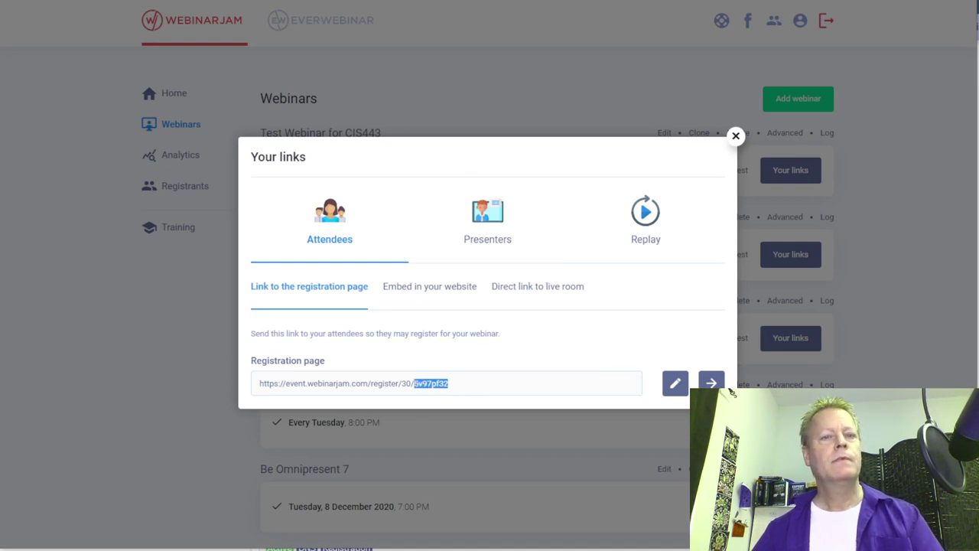
key(ctrl+Tab)
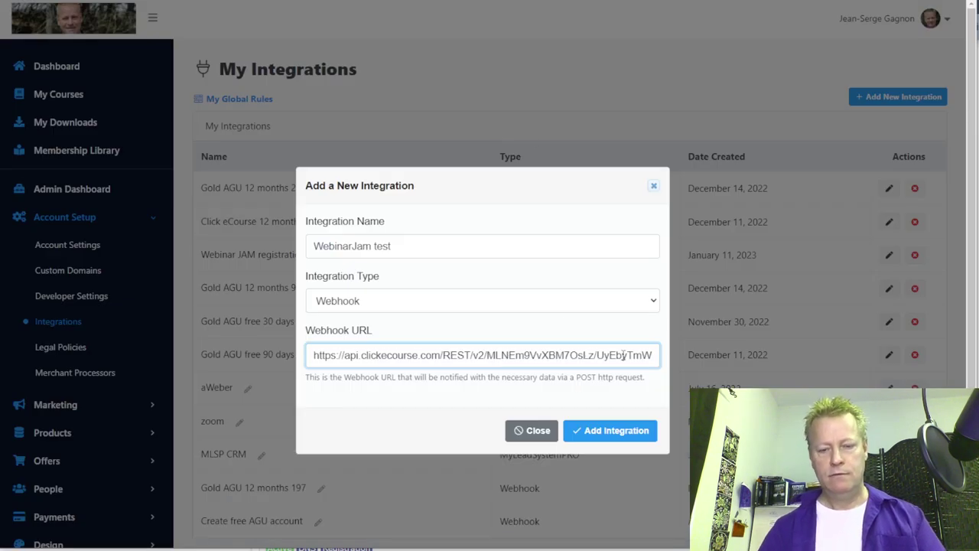
key(ctrl+v)
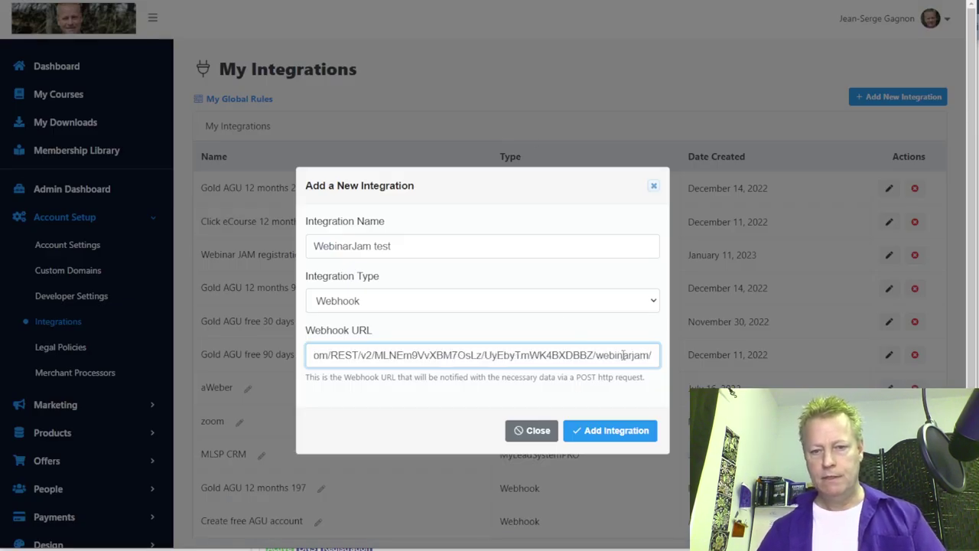
text(/)
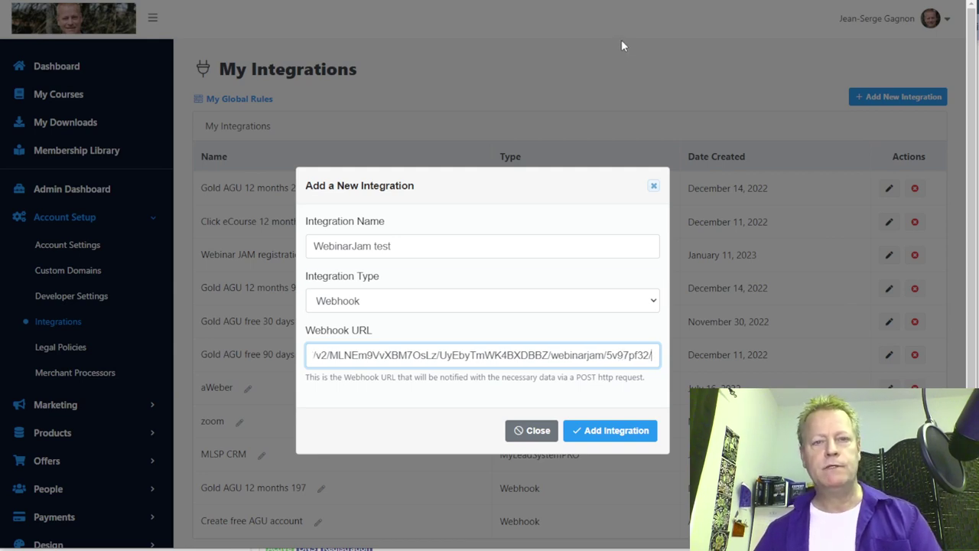
key(alt+Tab)
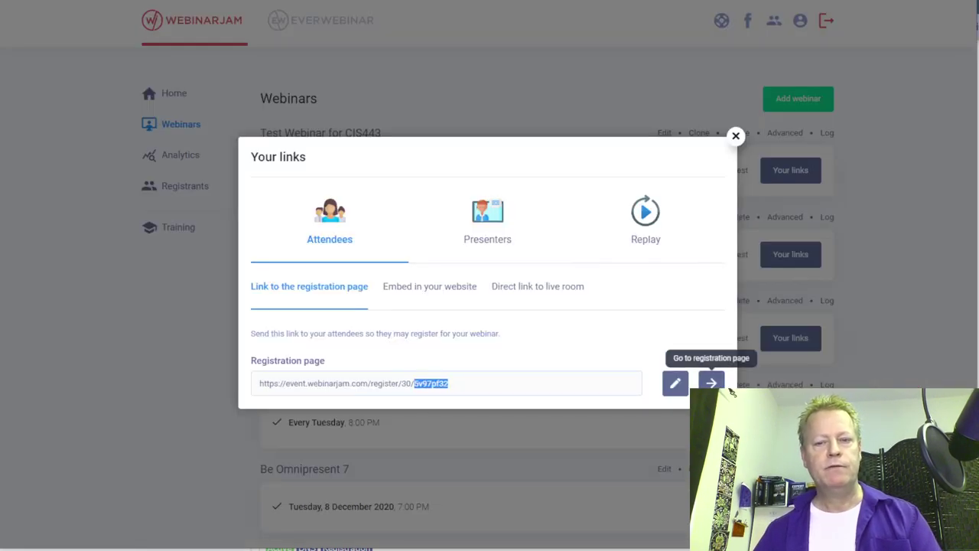
click(737, 137)
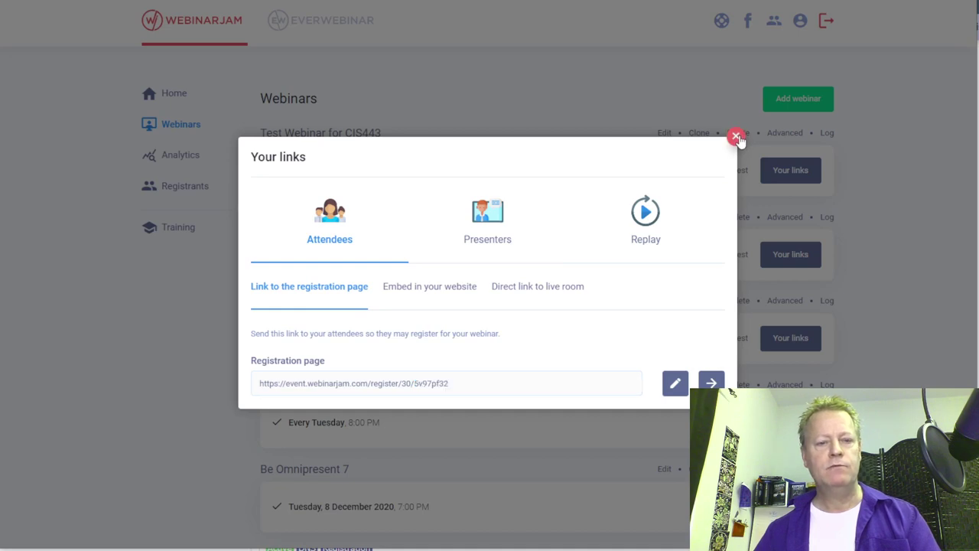
click(736, 137)
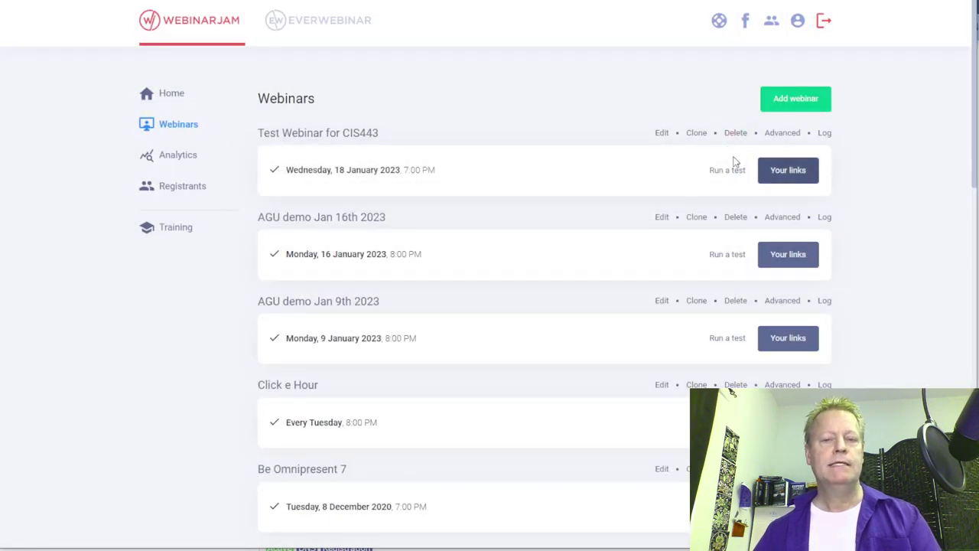
click(661, 135)
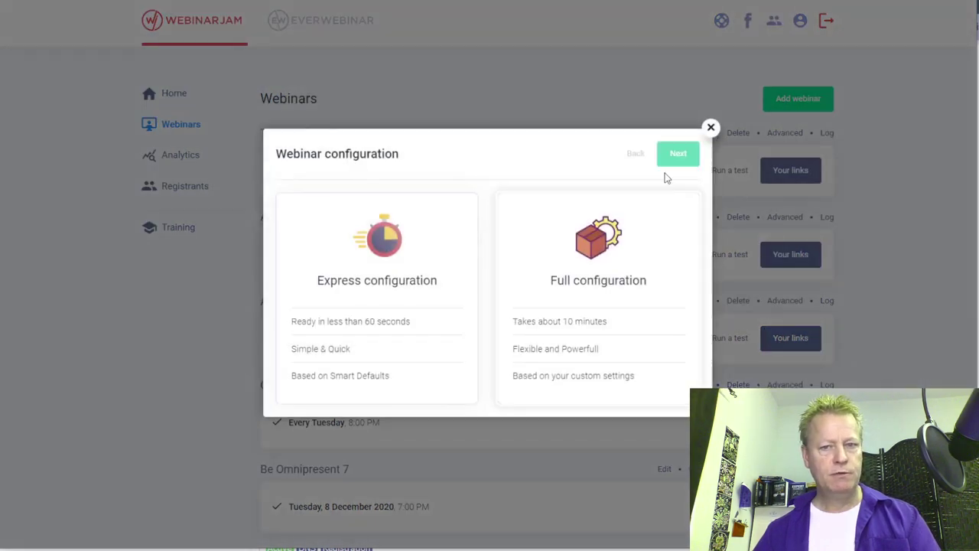
click(678, 161)
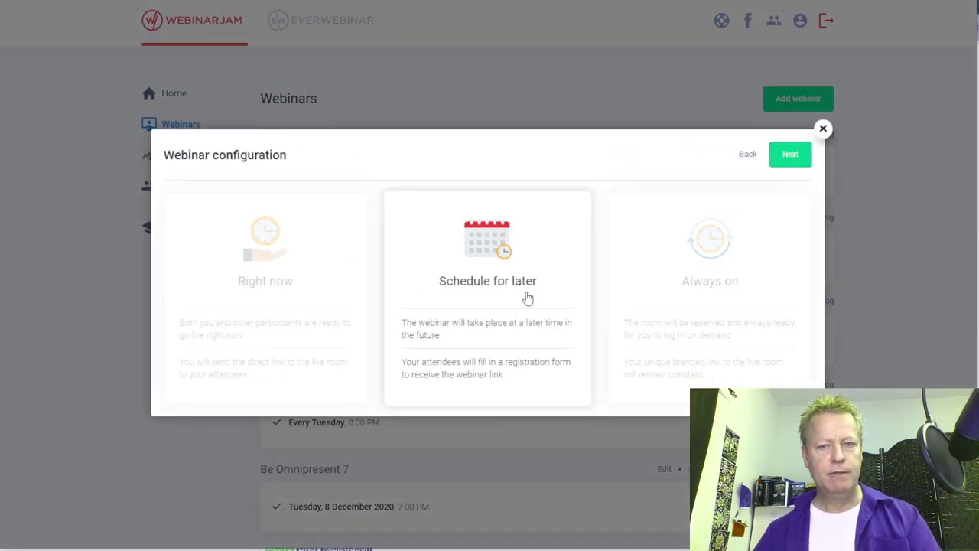
click(791, 156)
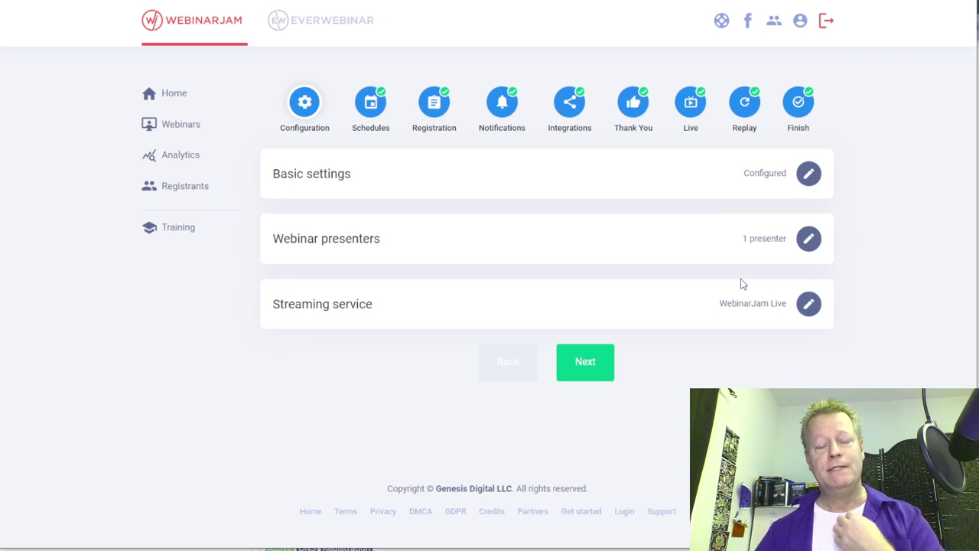
click(373, 106)
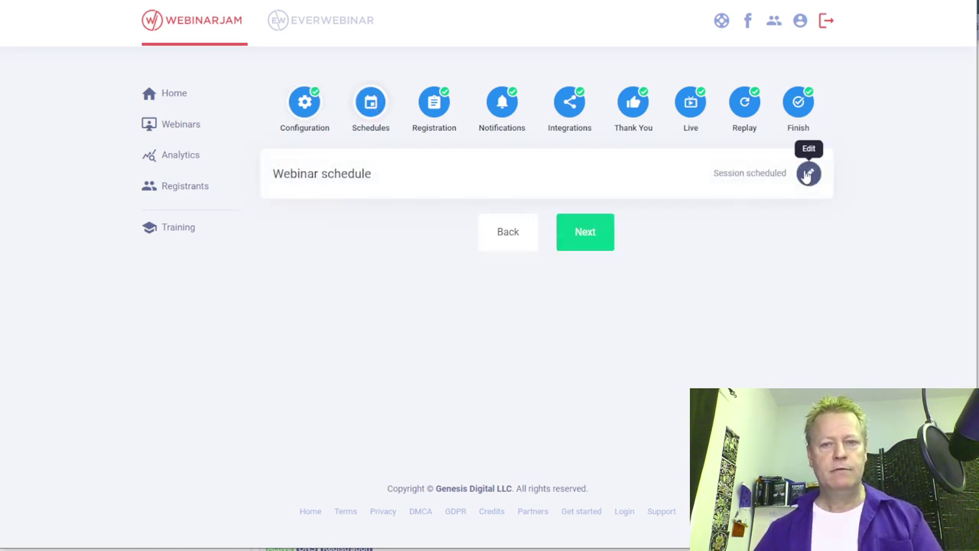
click(805, 173)
scroll(548, 341, down, 2)
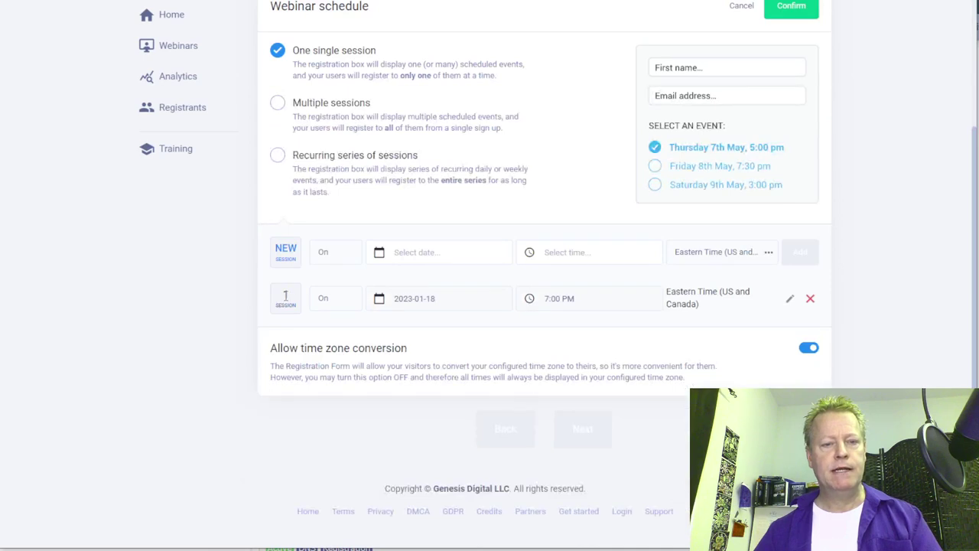
drag(284, 301, 294, 313)
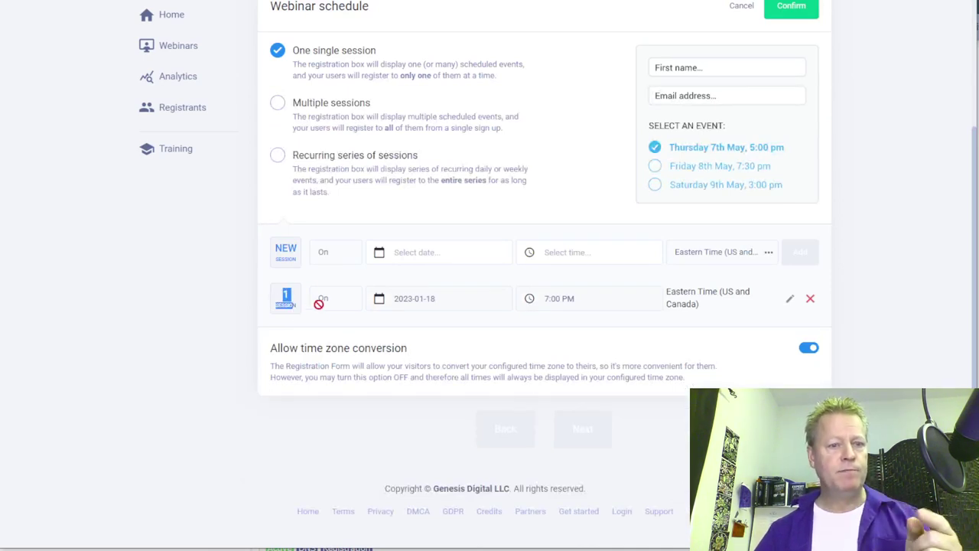
click(454, 322)
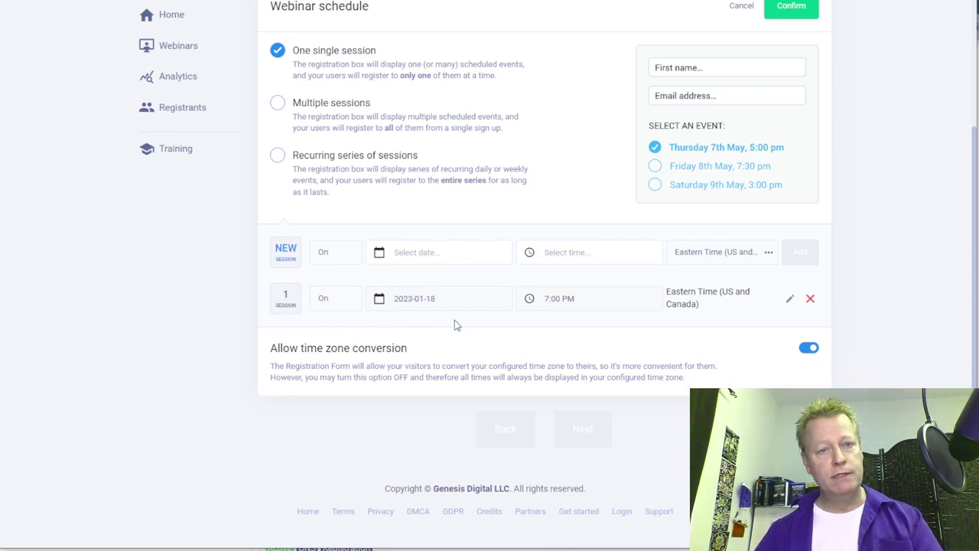
scroll(205, 134, up, 3)
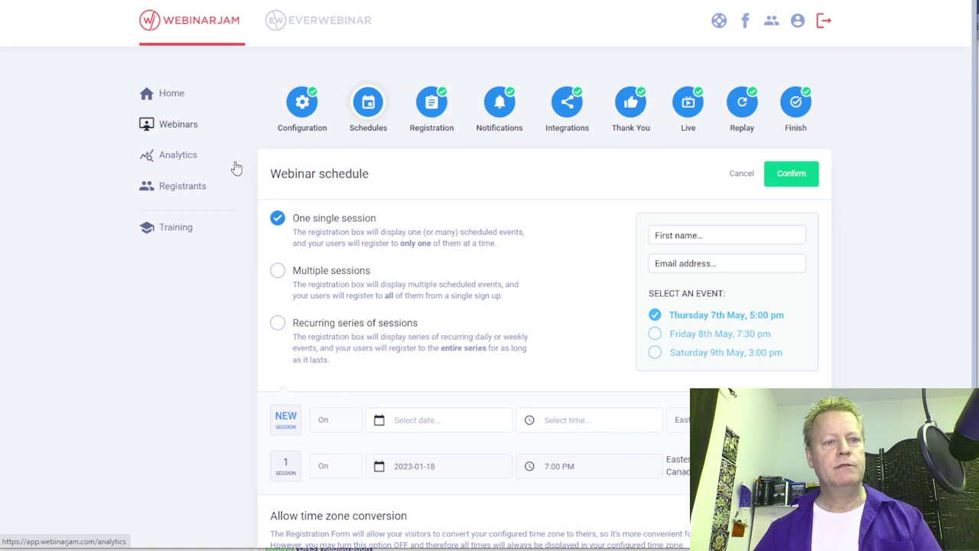
click(715, 180)
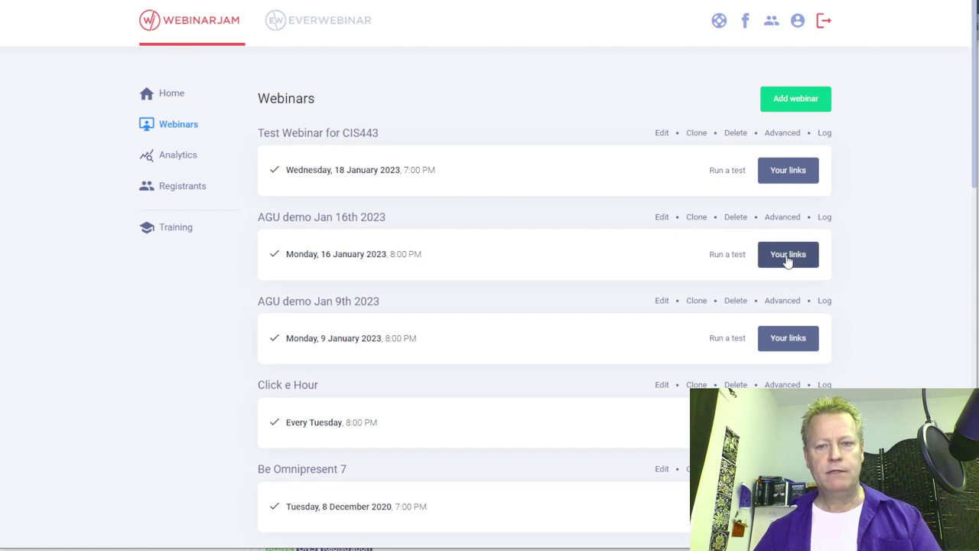
Step: Find session number 3 in the AGU demo Jan 16th 2023 webinar's schedule settings
click(662, 220)
click(658, 245)
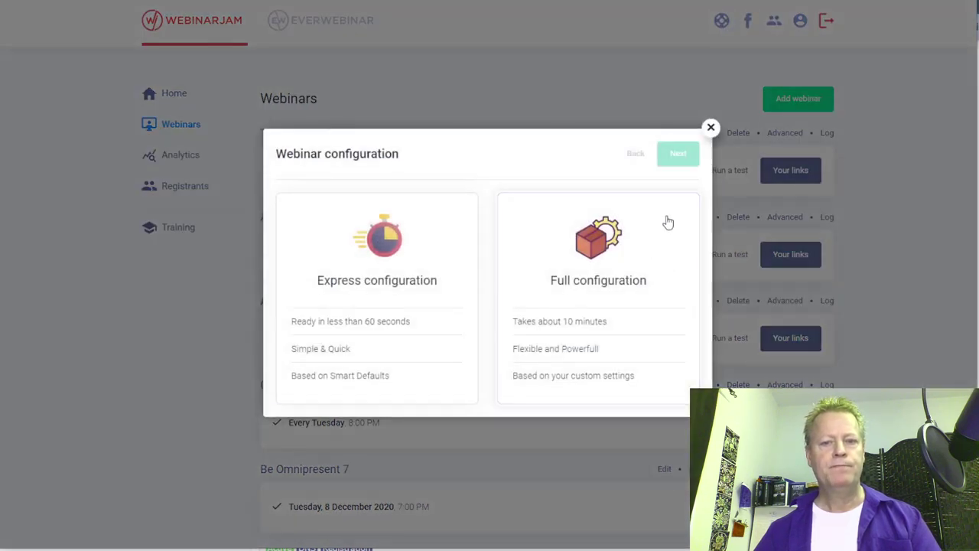
click(679, 153)
click(790, 159)
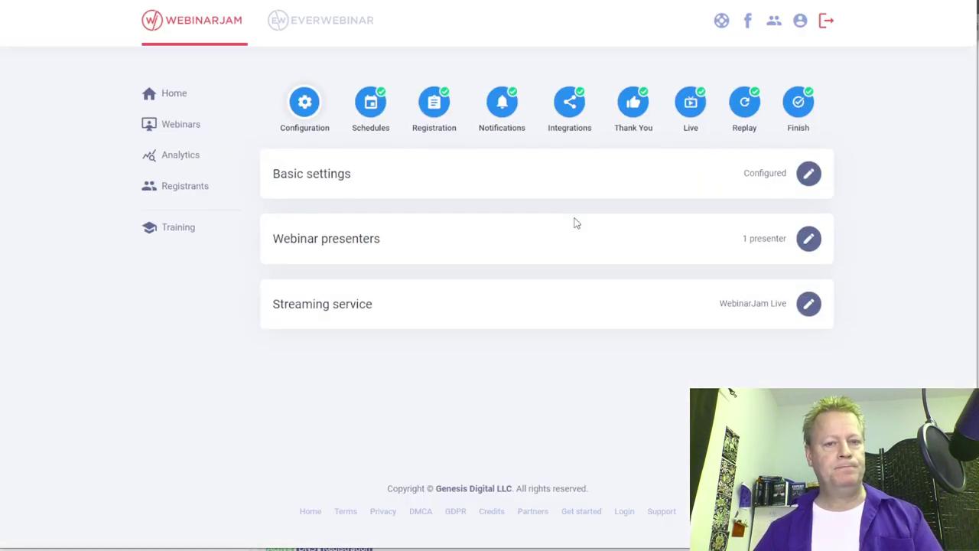
click(375, 114)
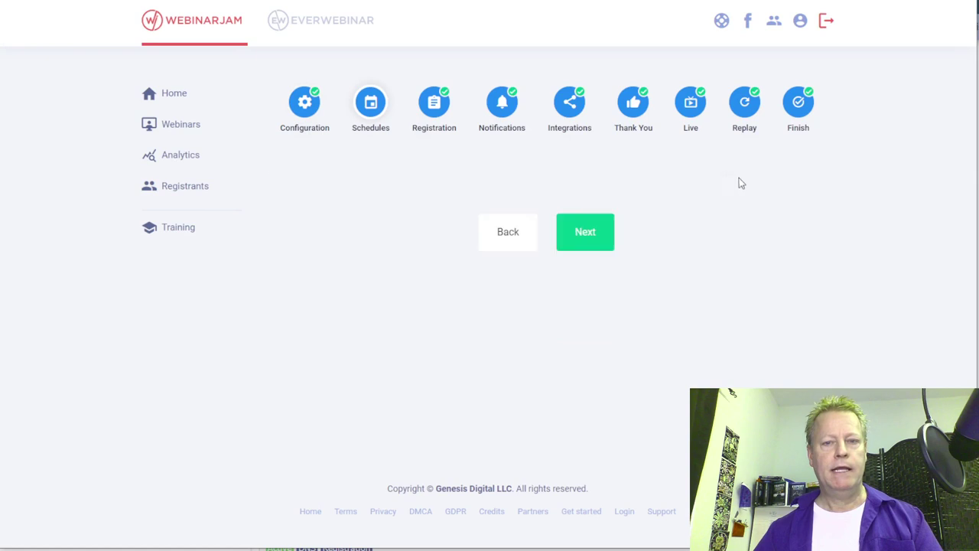
click(808, 174)
scroll(582, 379, down, 2)
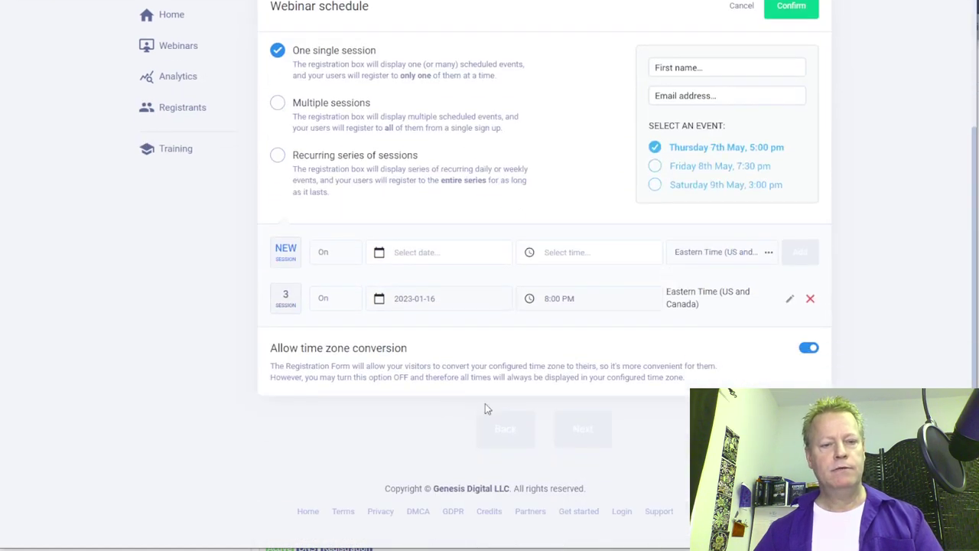
drag(280, 300, 291, 308)
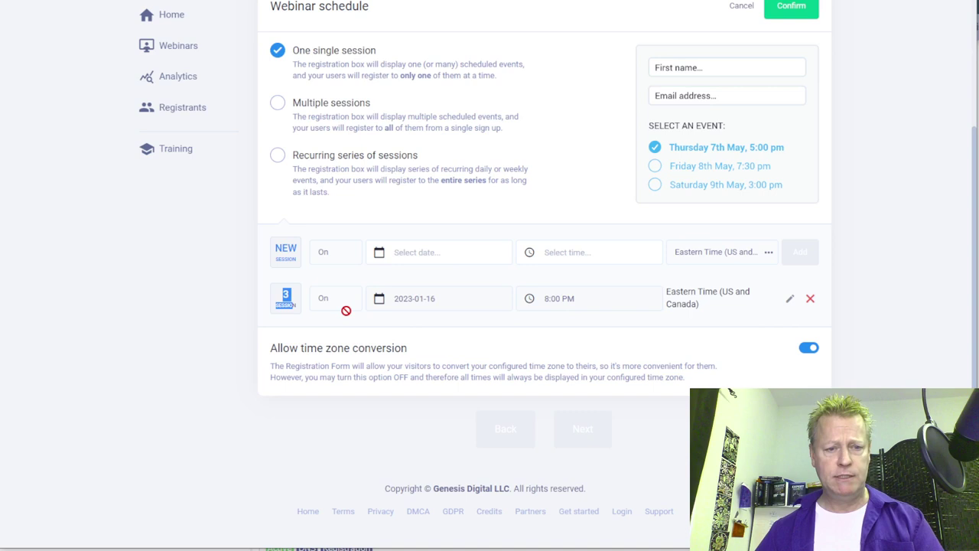
click(451, 341)
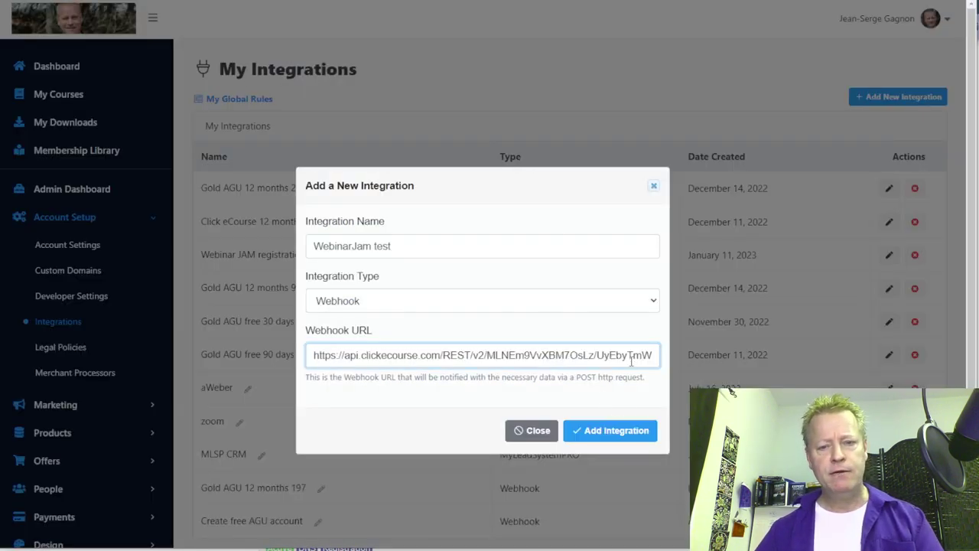
drag(629, 356, 731, 362)
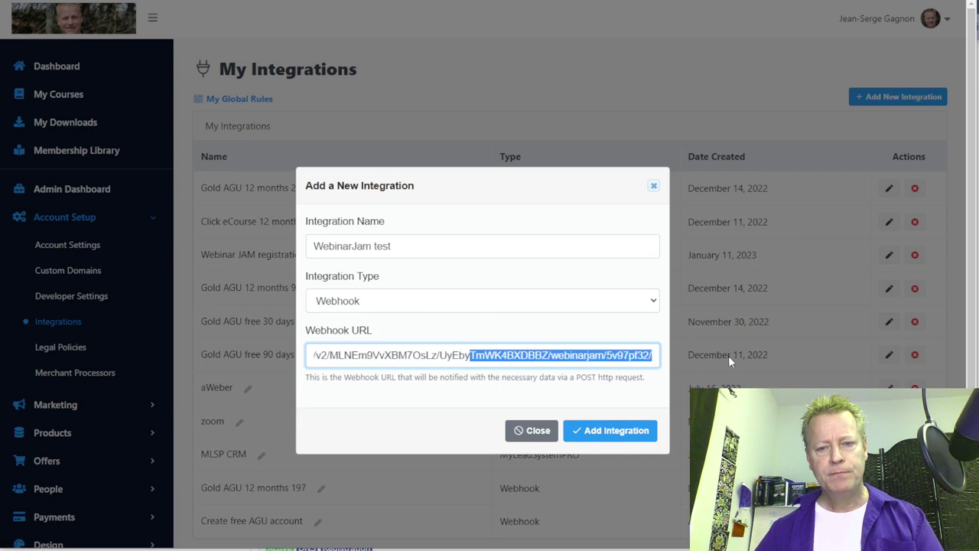
Step: Append 1 and change webinarjam to webinarjamregister so the URL ends webinarjamregister/5v97pf32/1
click(657, 354)
text(1)
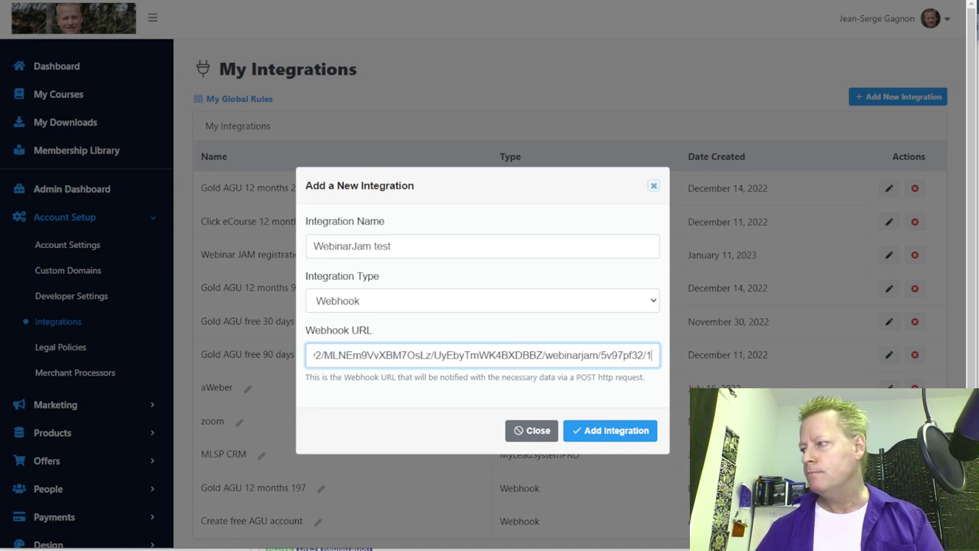
click(731, 390)
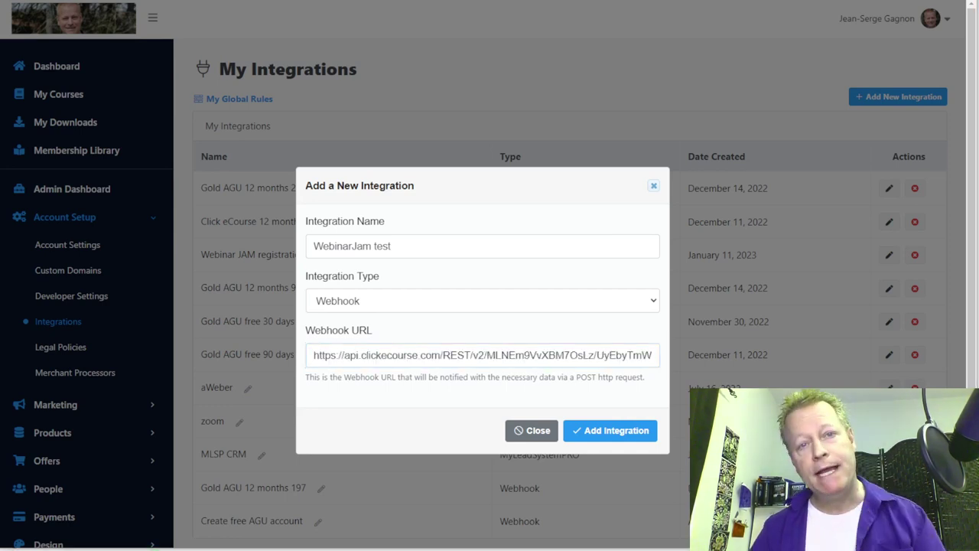
click(625, 358)
key(Right)
key(Right)
key(Right)
key(Right)
key(Right)
key(Right)
key(Right)
key(Right)
key(Right)
key(Right)
key(Right)
key(Right)
key(Right)
key(Right)
key(Right)
key(Right)
key(Right)
key(Right)
key(Right)
key(Right)
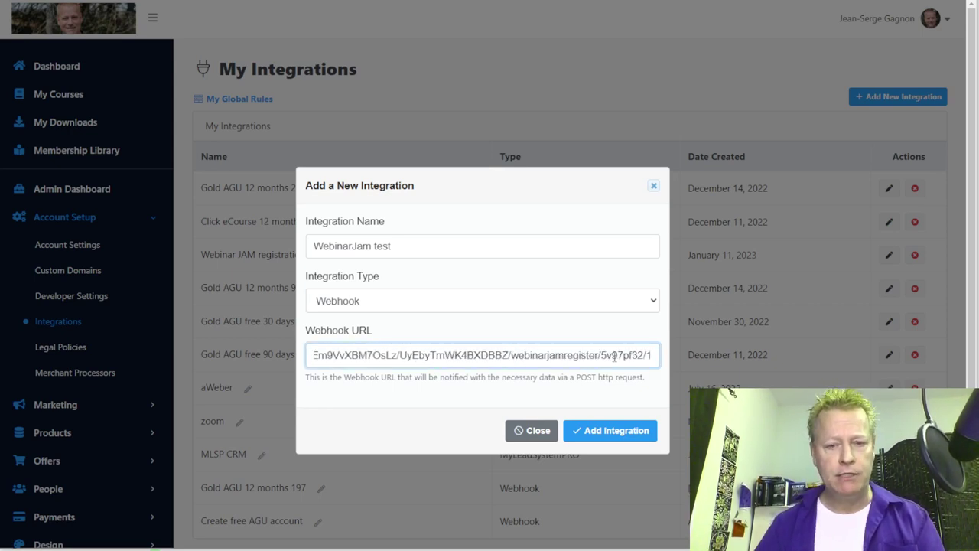
drag(512, 355, 600, 355)
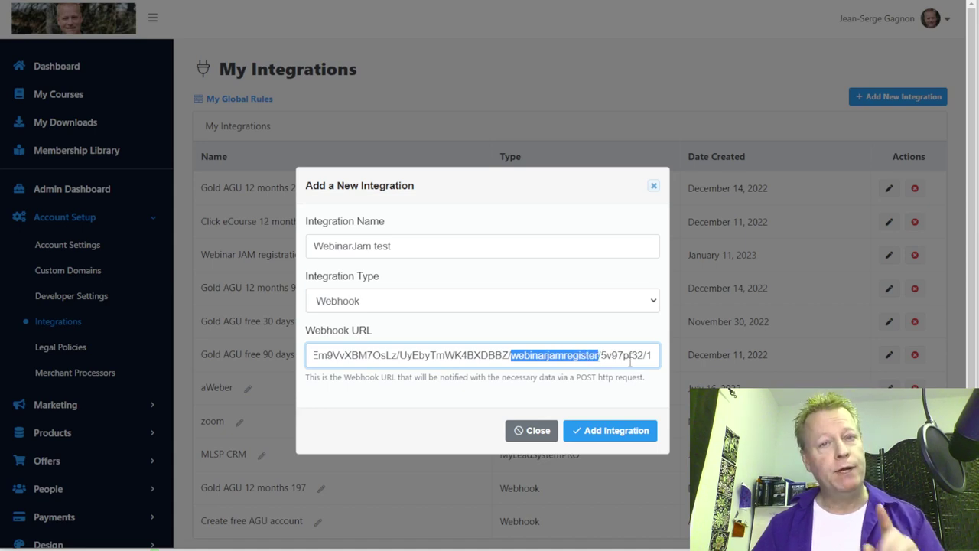
click(581, 355)
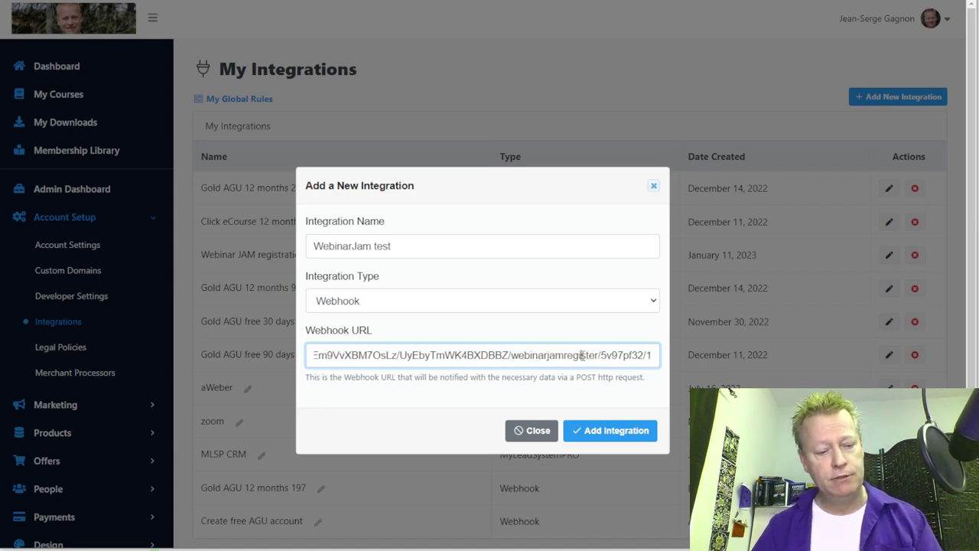
triple_click(581, 355)
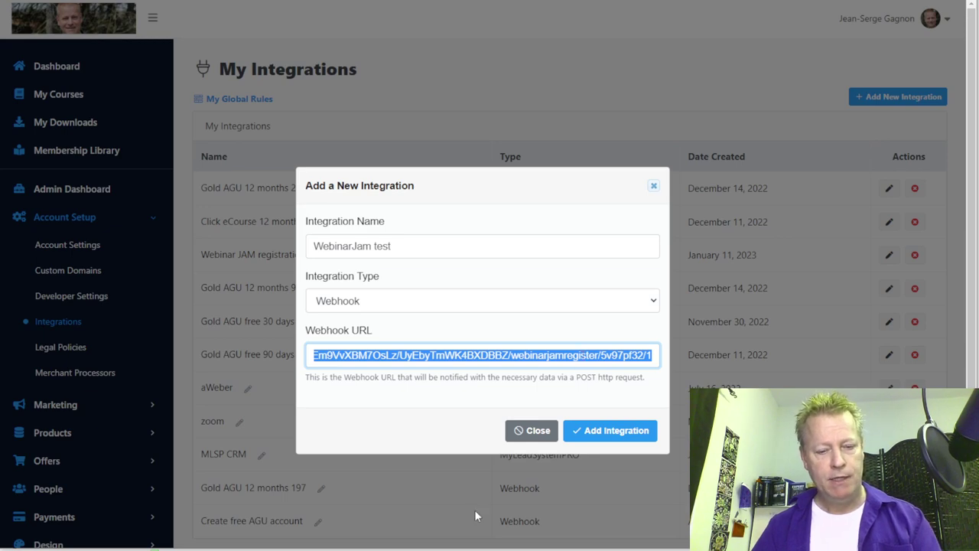
key(alt+Tab)
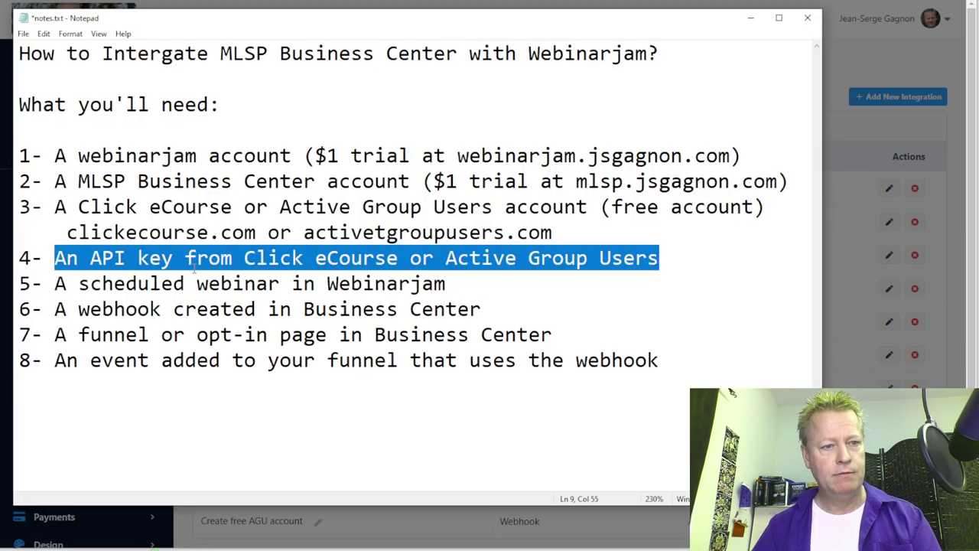
Step: Start a 'such as' line under item 4 and paste the example API URL
click(666, 258)
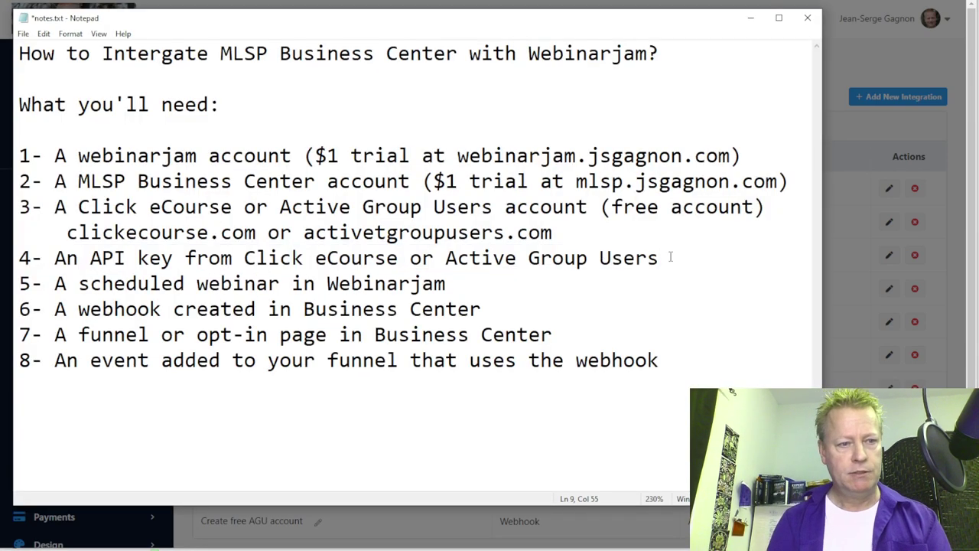
key(Return)
text(such as)
key(alt+v)
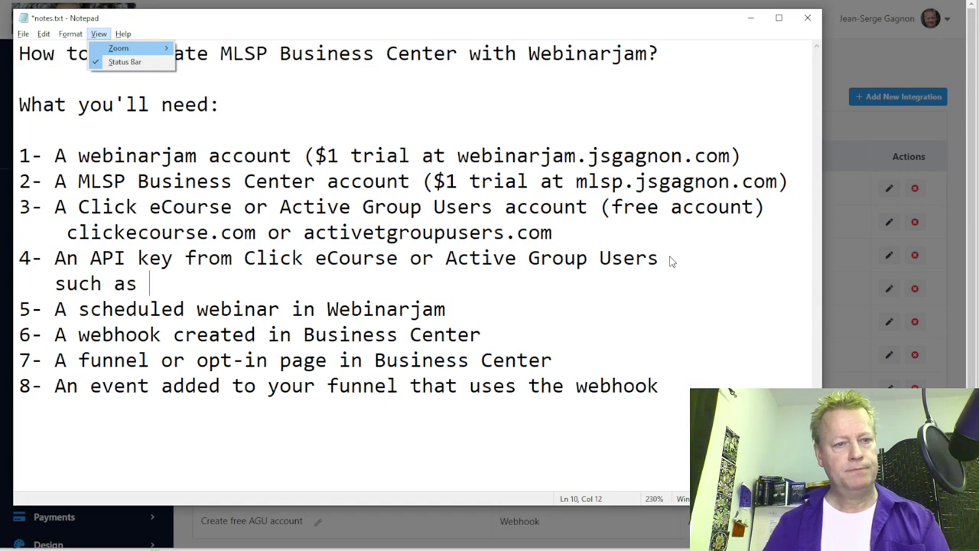
click(671, 258)
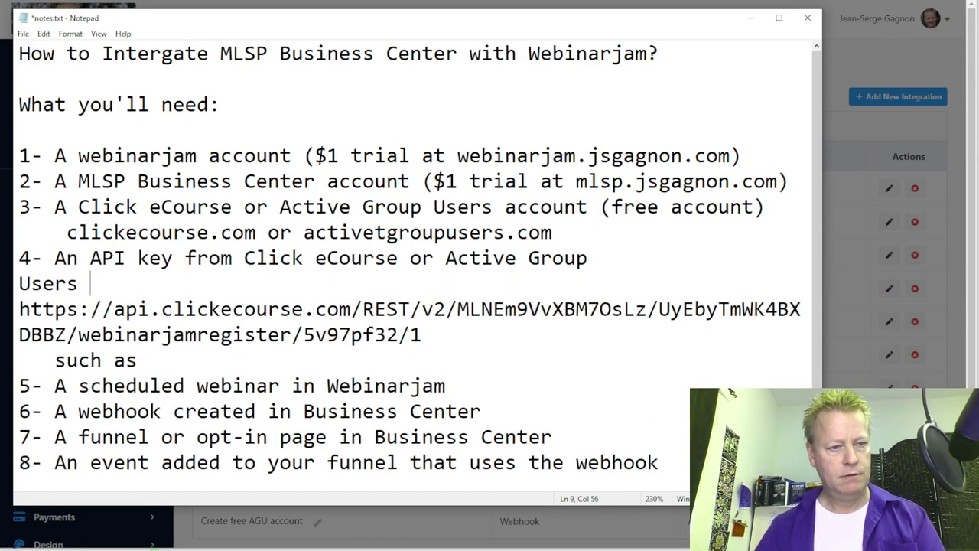
Step: Place the URL on its own line beneath a 'such as:' line and delete the leftover line
key(Return)
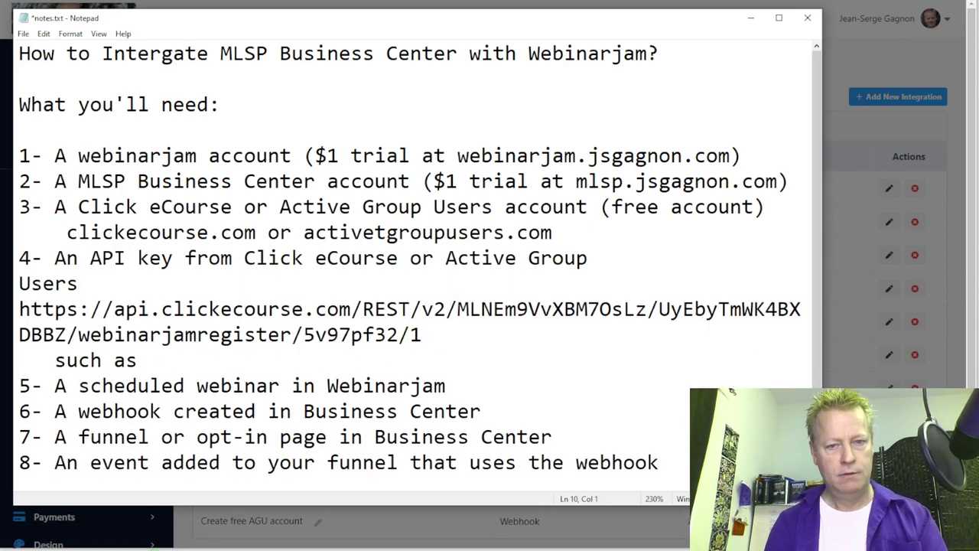
key(Up)
key(Up)
key(Down)
key(BackSpace)
key(Up)
key(Down)
key(Down)
key(Home)
key(Return)
key(Up)
text(such as:)
key(Down)
key(Down)
key(Down)
key(Home)
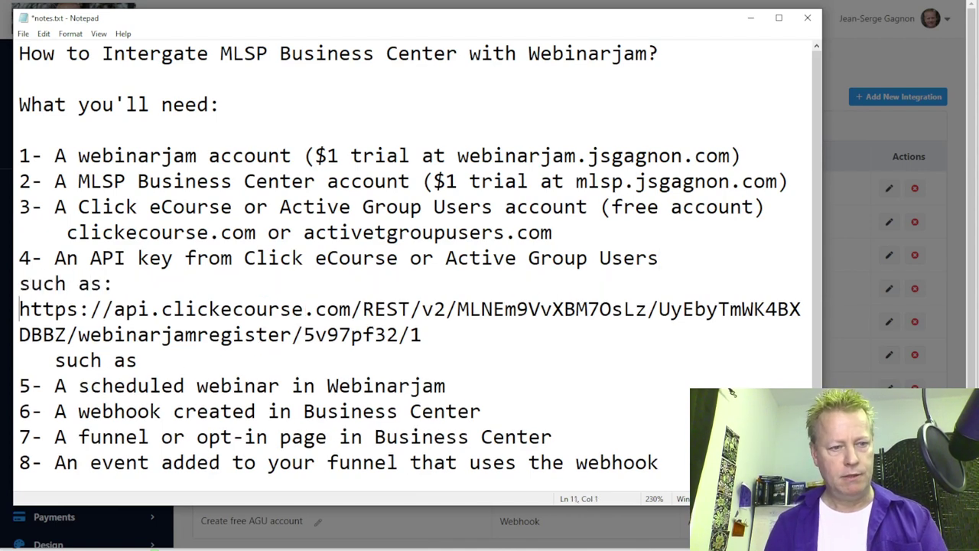
key(shift+Down)
key(Delete)
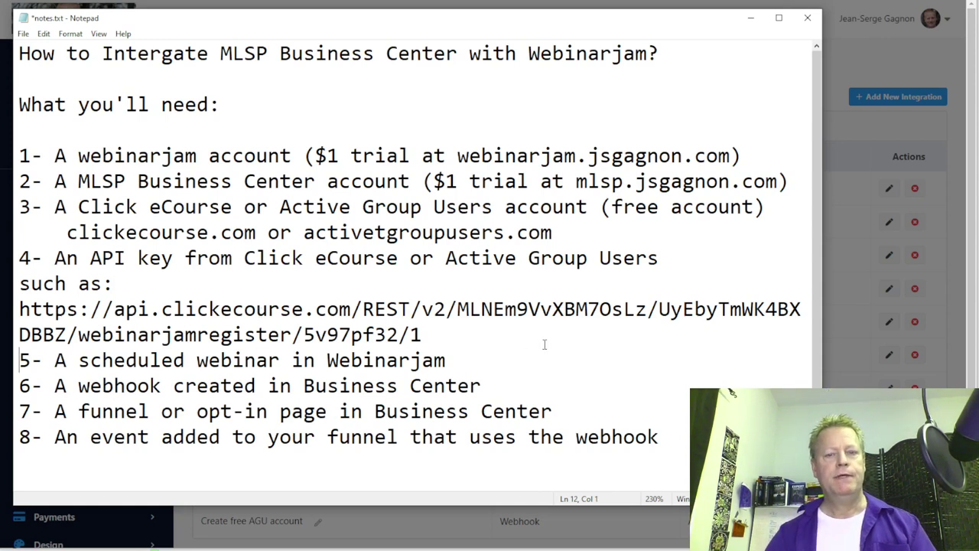
Step: Highlight the API key and the webinar ID 5v97pf32 within the example URL
double_click(591, 309)
click(575, 312)
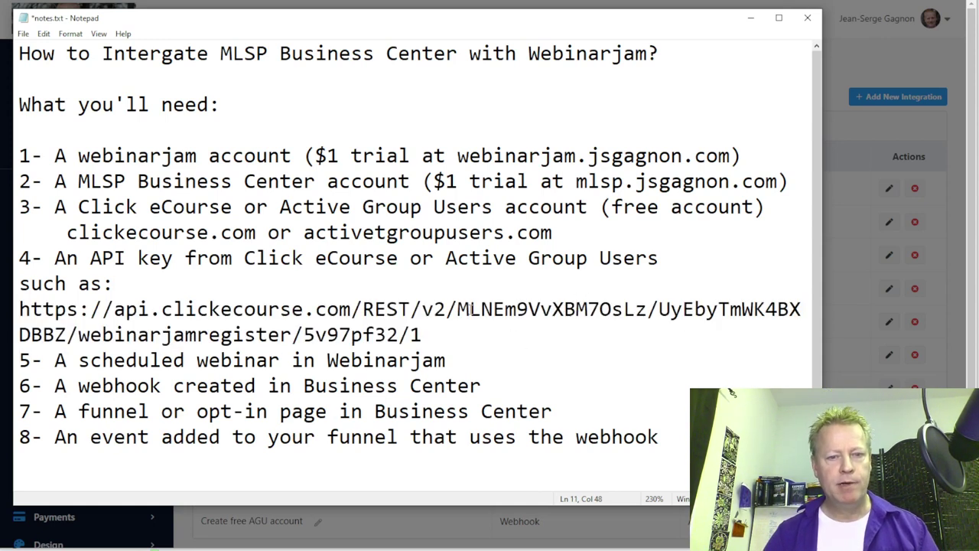
drag(457, 309, 422, 334)
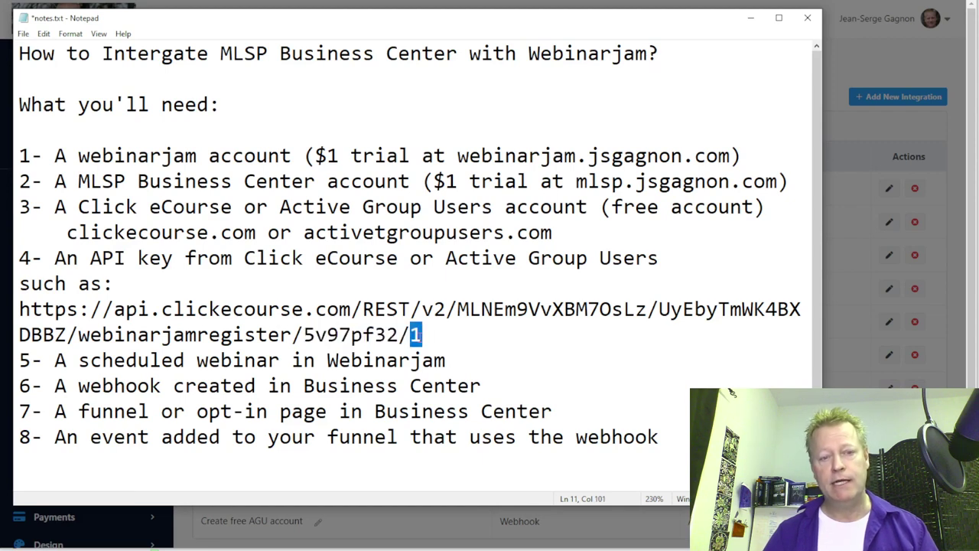
drag(305, 334, 398, 334)
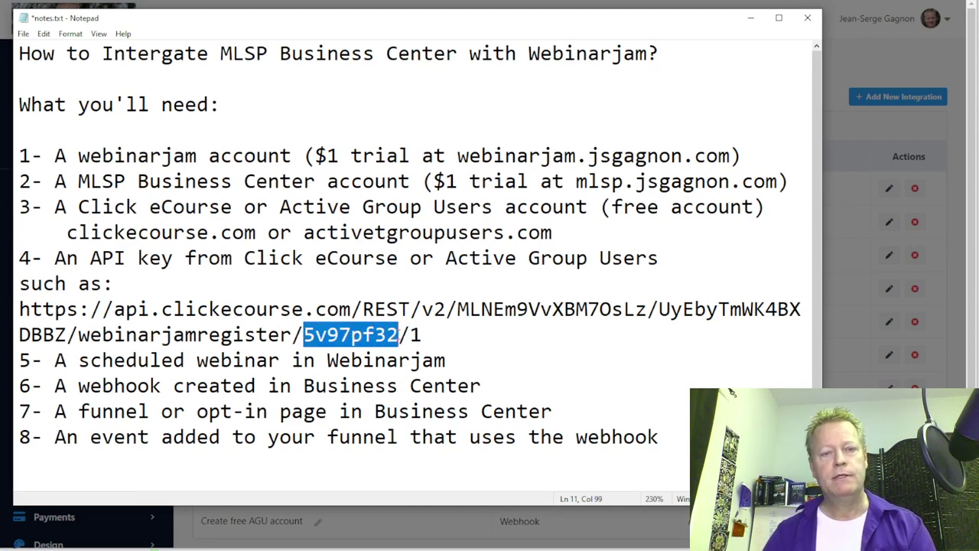
key(alt+Tab)
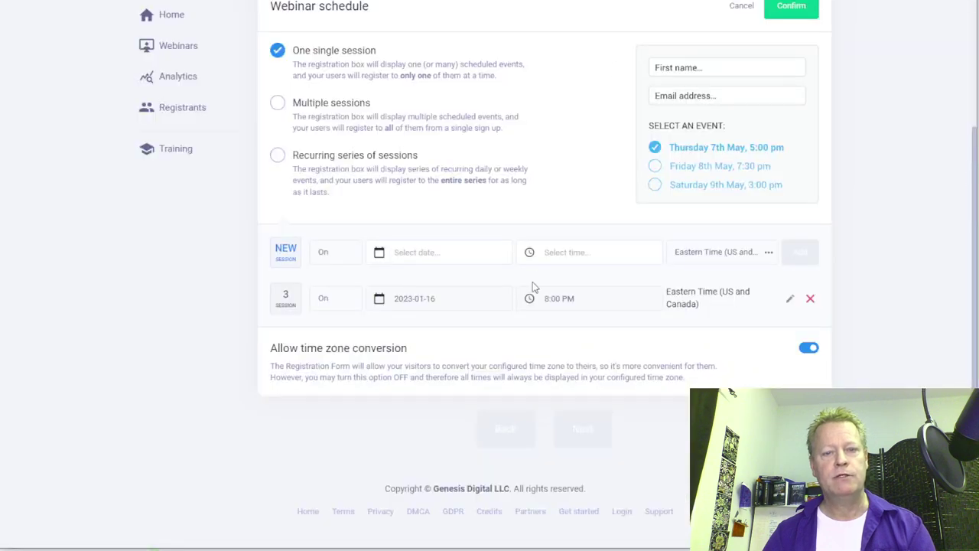
Step: Confirm Test Webinar for CIS443's registration link ends in ID 5v97pf32, matching the webhook URL
scroll(631, 238, up, 2)
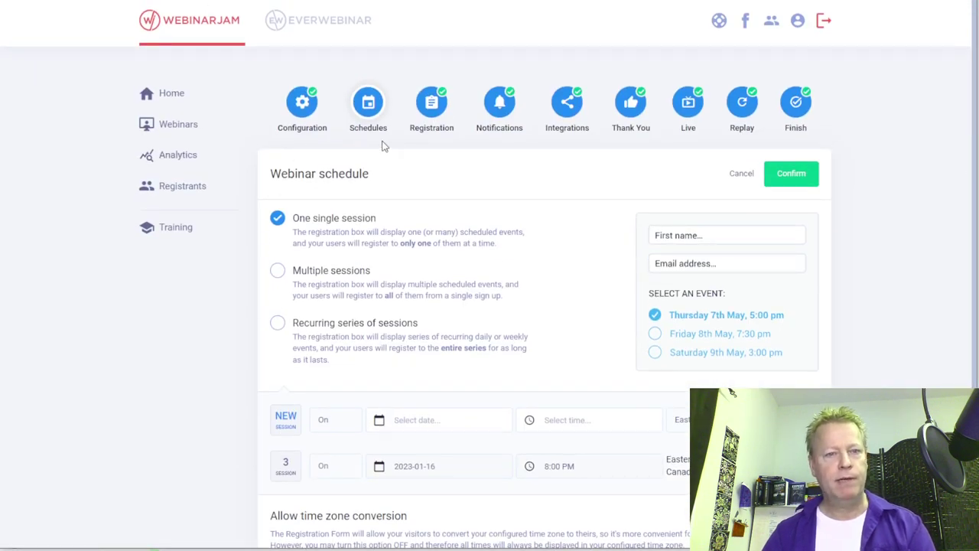
click(177, 123)
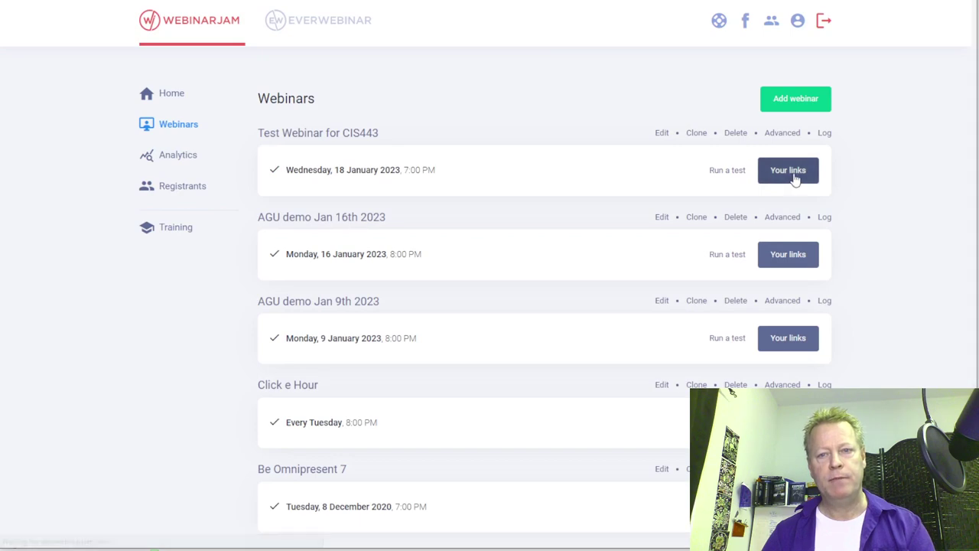
click(794, 176)
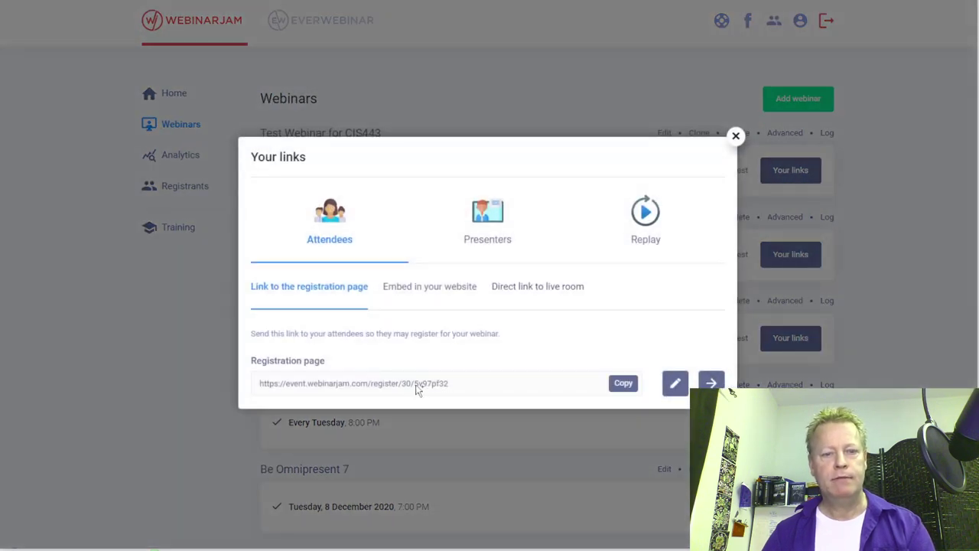
drag(415, 388, 459, 388)
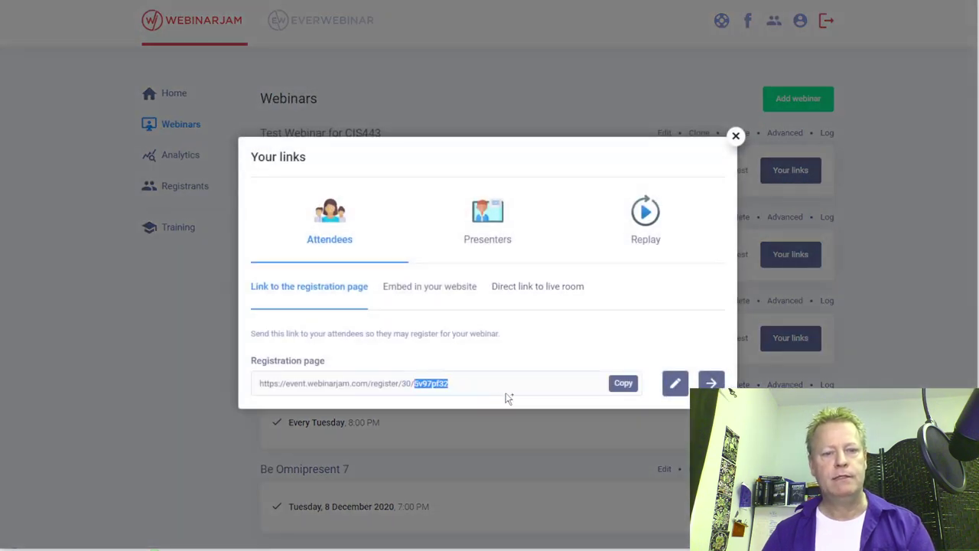
click(496, 389)
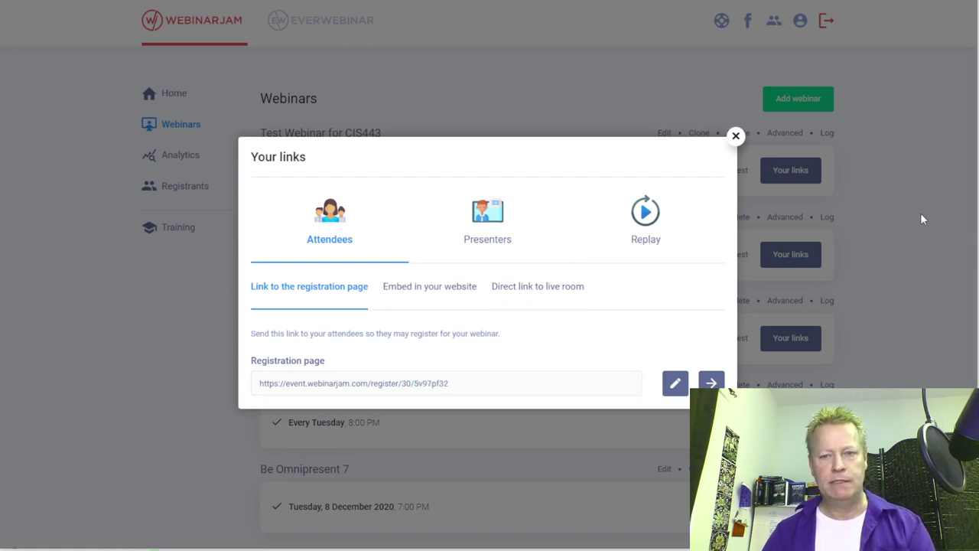
click(733, 137)
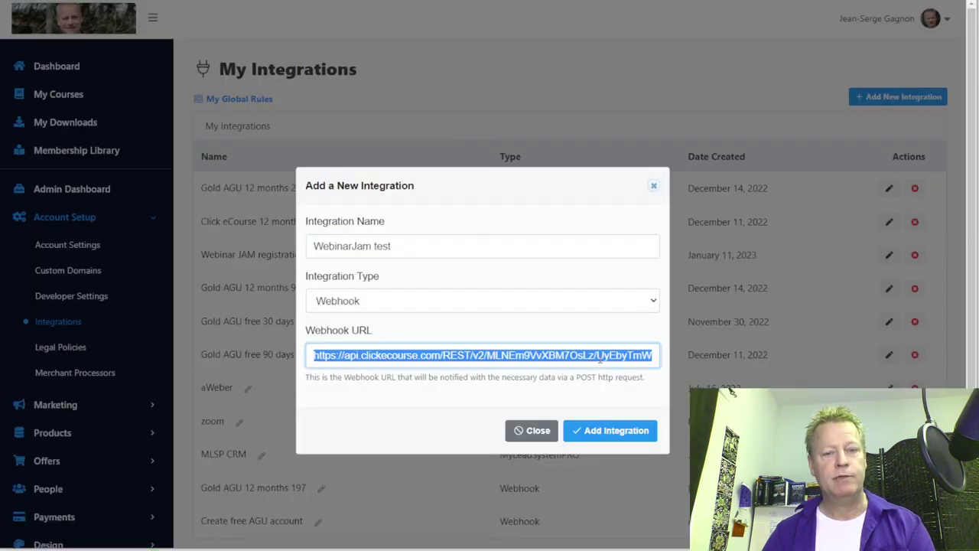
drag(598, 356, 713, 361)
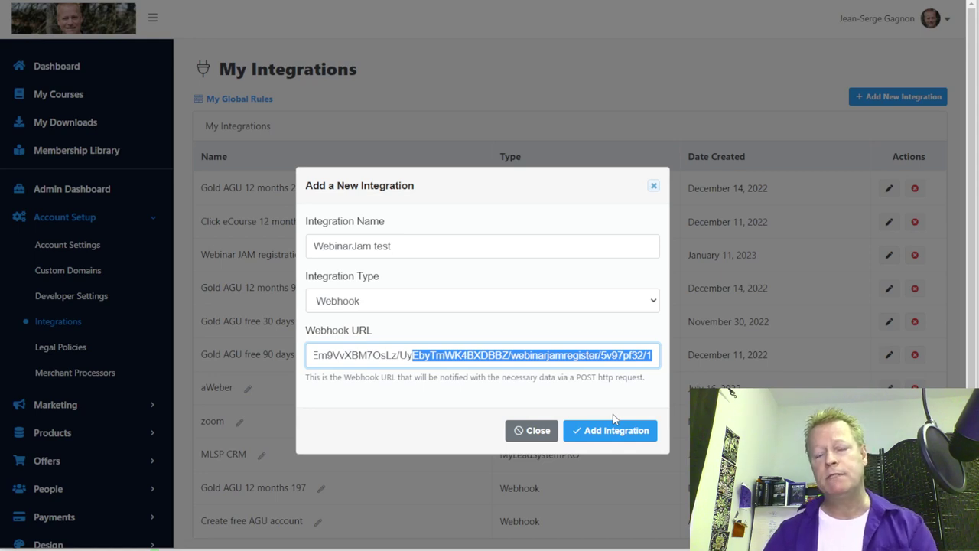
Step: Add the 'WebinarJam test' webhook integration and check its new row in the list
click(628, 431)
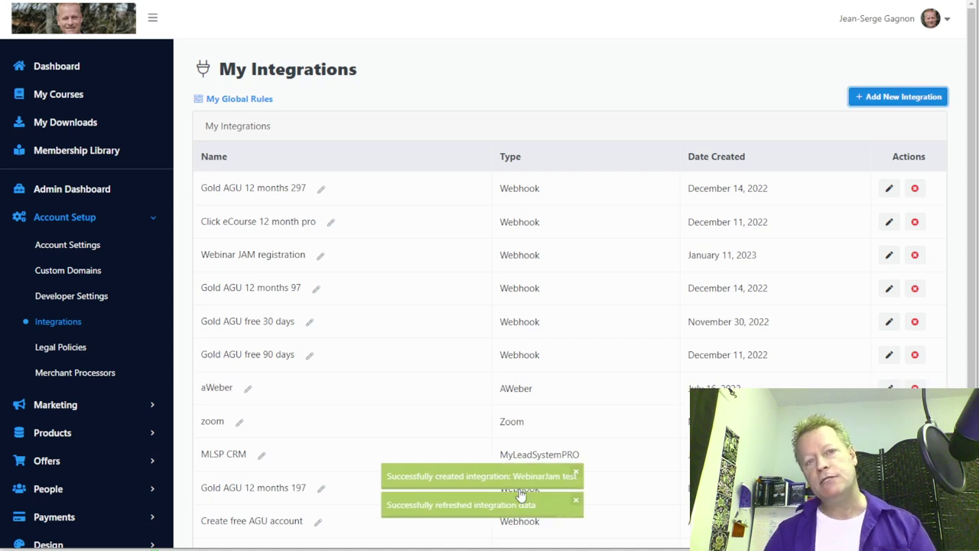
scroll(520, 495, down, 3)
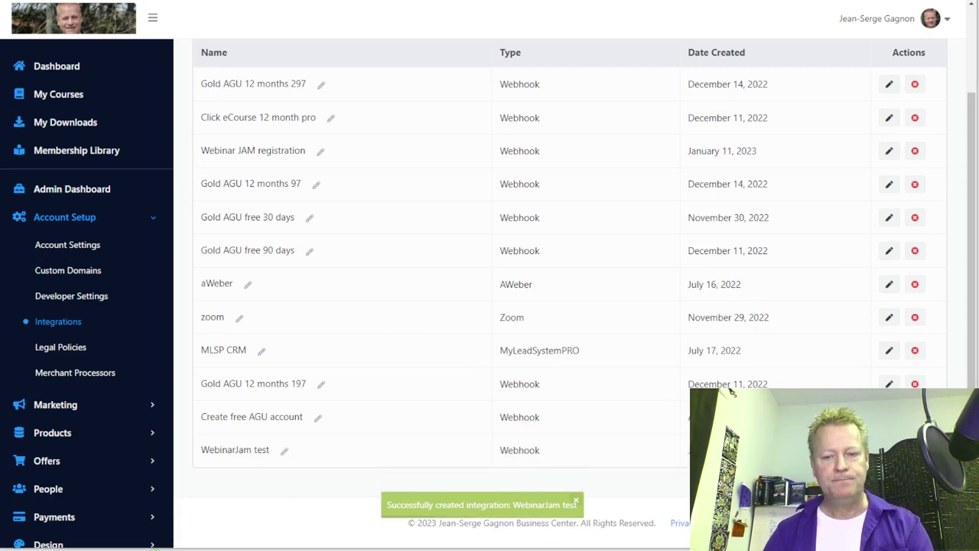
key(alt+Tab)
click(92, 365)
drag(20, 260, 451, 338)
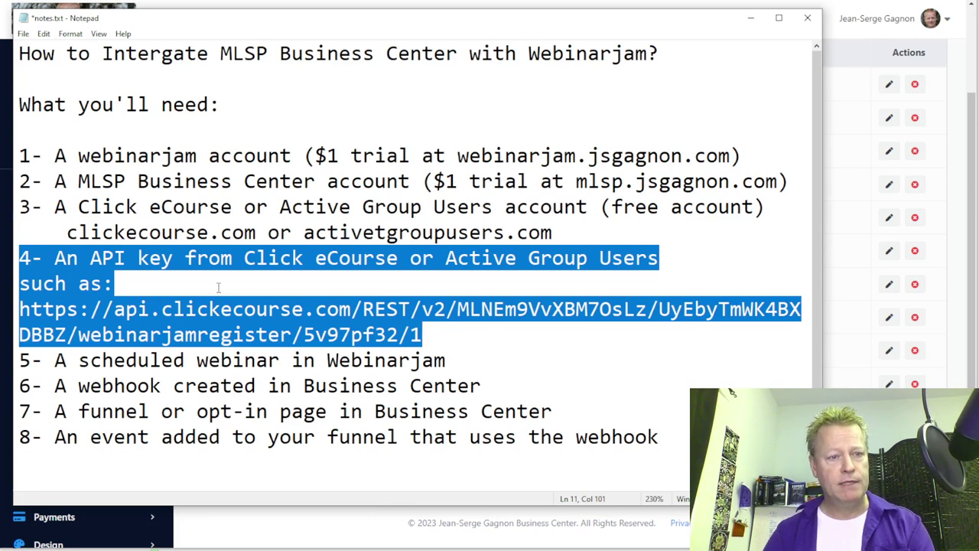
Step: Cut the 'such as:' line and URL from item 4 and paste them under item 6 with blank lines
click(338, 358)
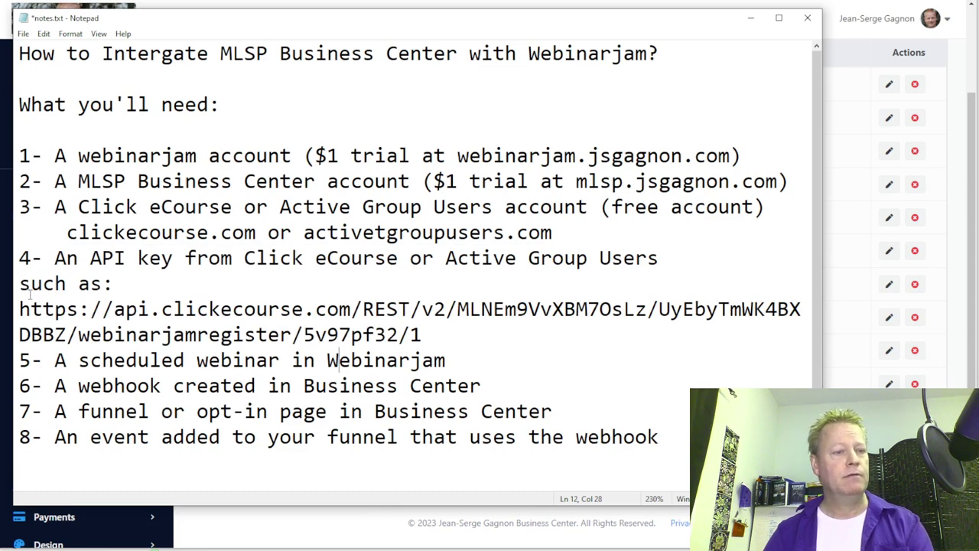
drag(22, 283, 438, 335)
key(ctrl+c)
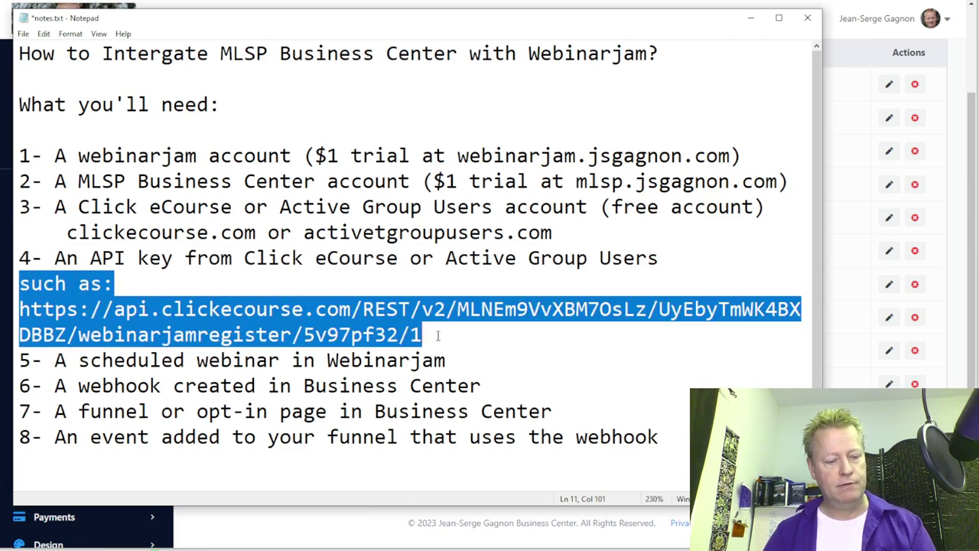
key(BackSpace)
key(BackSpace)
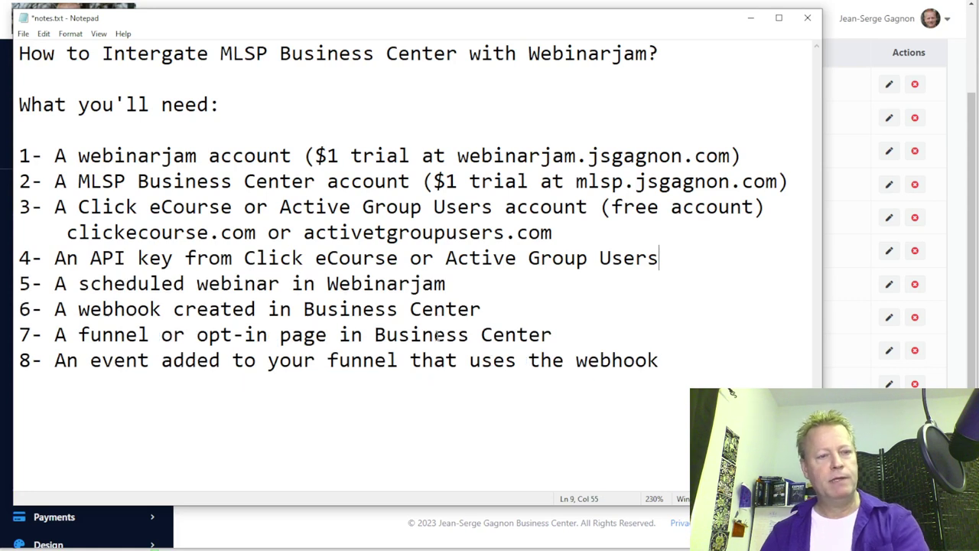
click(501, 316)
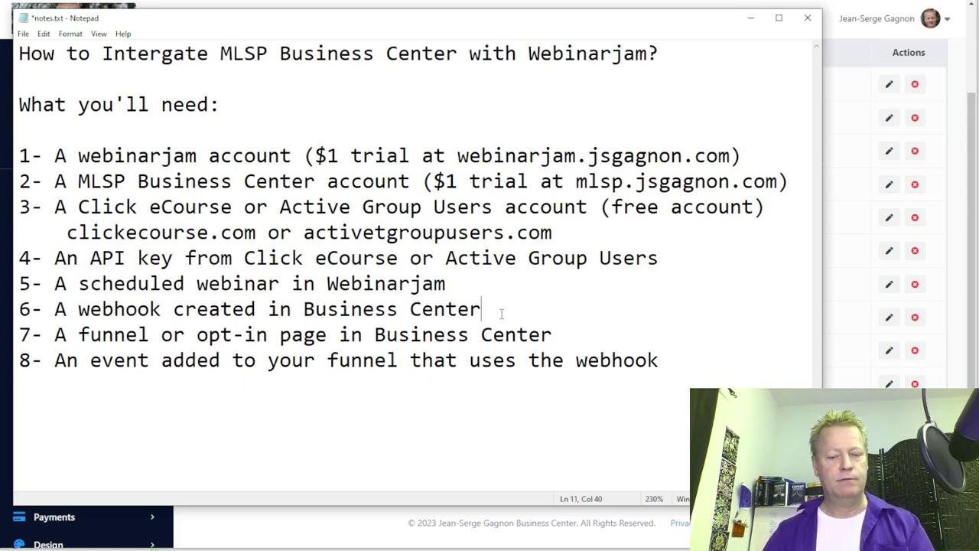
key(Return)
key(ctrl+v)
key(Return)
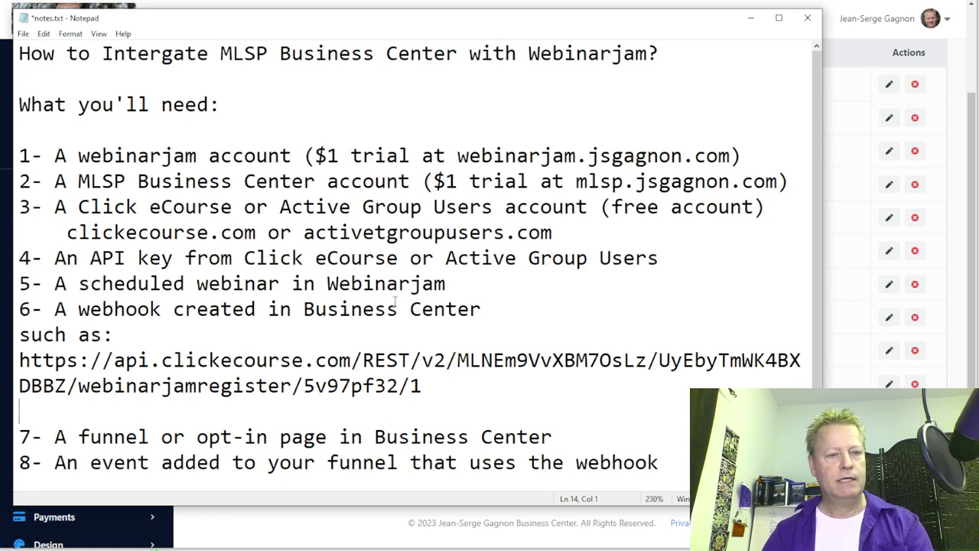
key(Return)
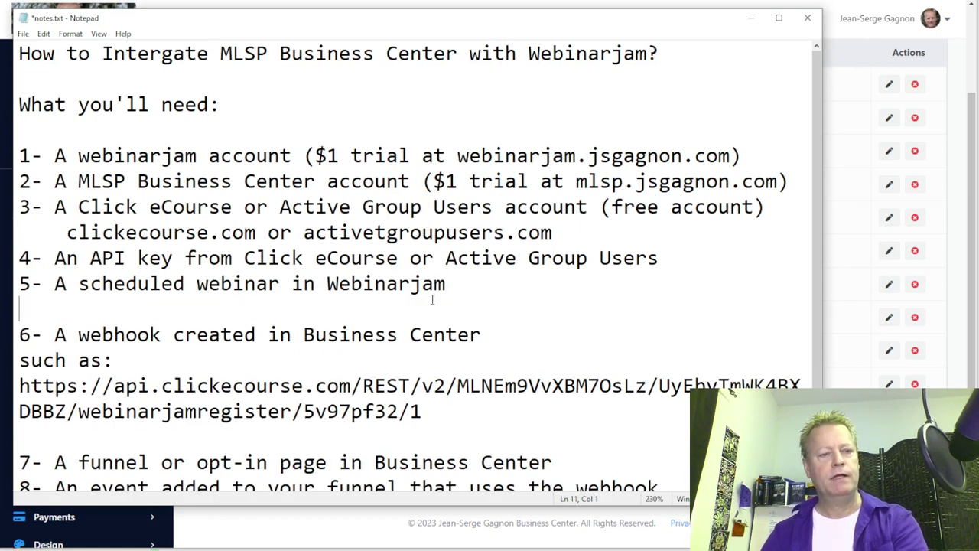
scroll(345, 277, down, 1)
Step: Highlight item 6 with its example URL and the funnel opt-in page wording in item 7
drag(19, 258, 6, 357)
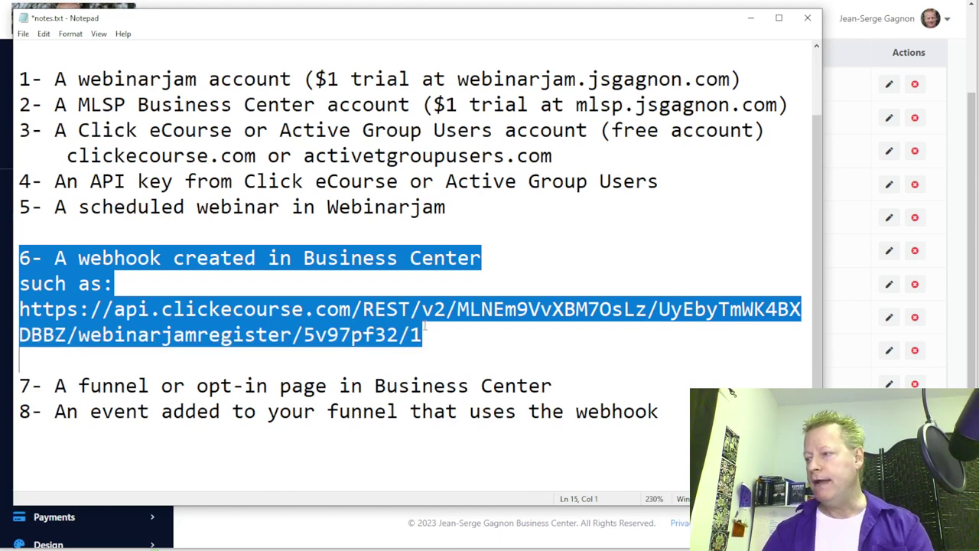
click(197, 385)
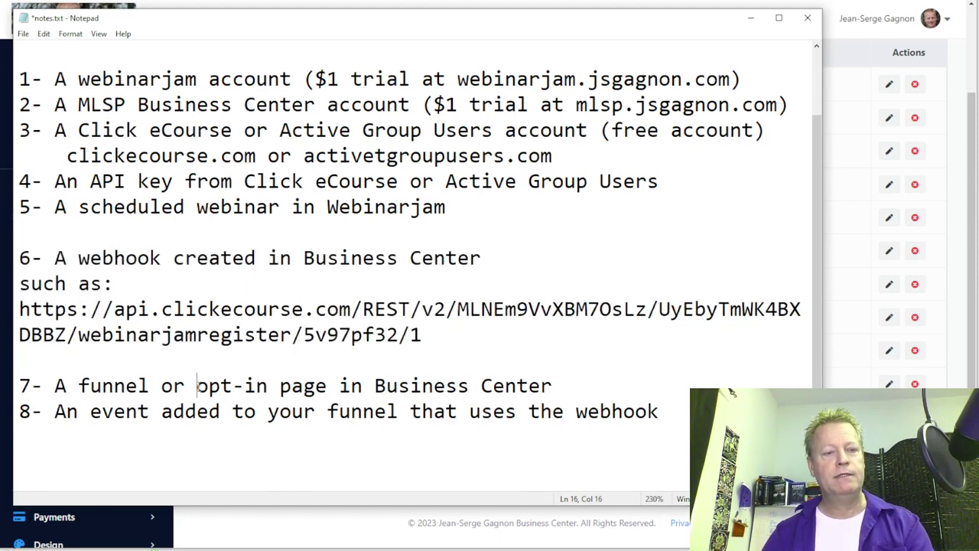
drag(66, 389, 542, 389)
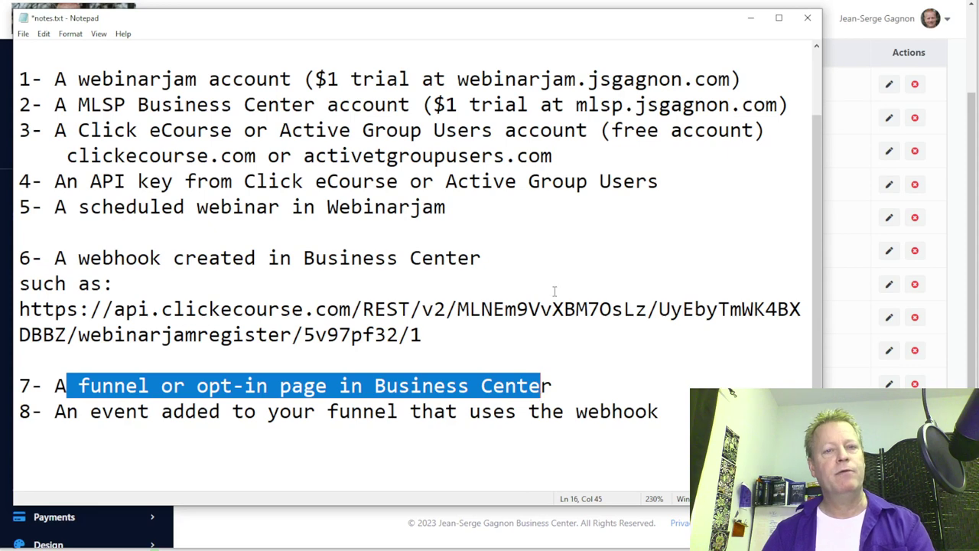
key(alt+Tab)
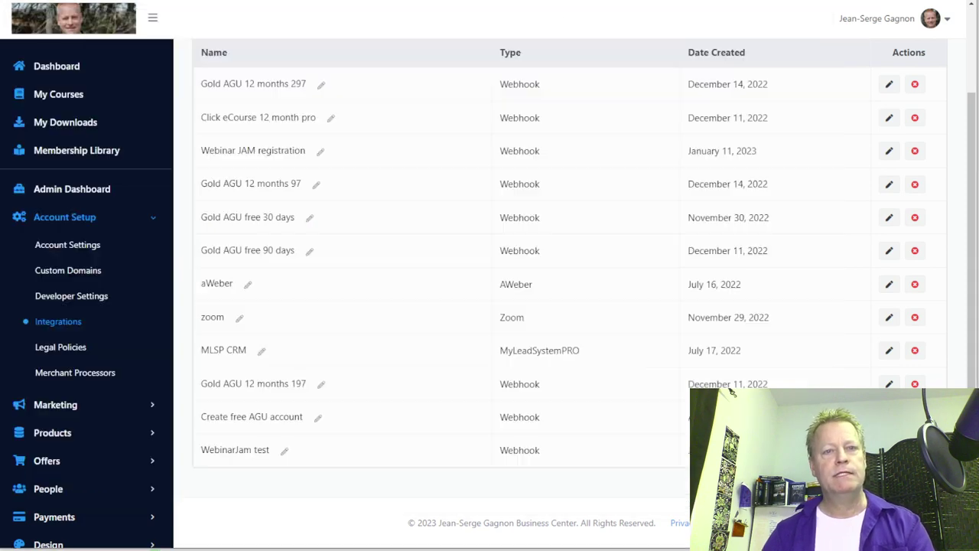
Step: Go to Marketing > Funnels and scroll the list to the Test webinar jam integration funnel
click(74, 413)
click(58, 274)
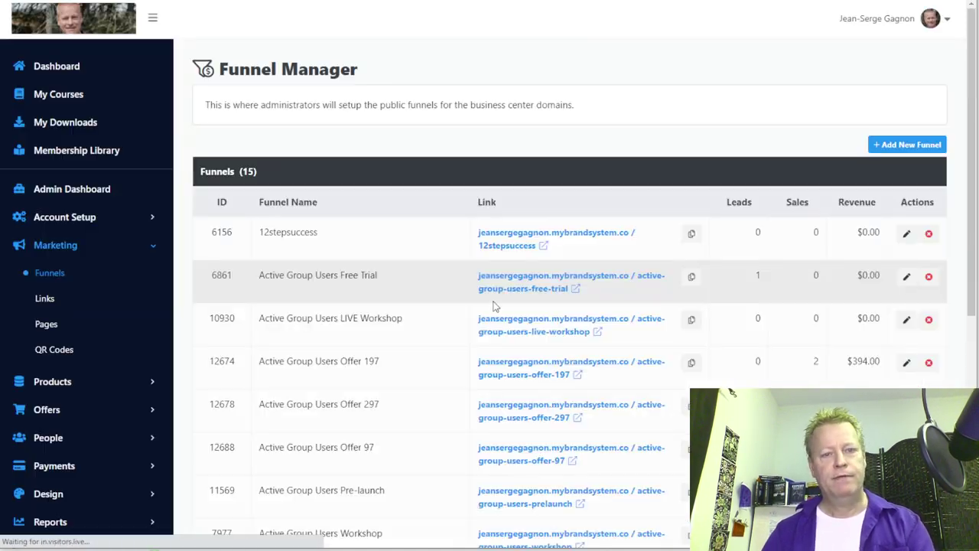
scroll(379, 299, down, 4)
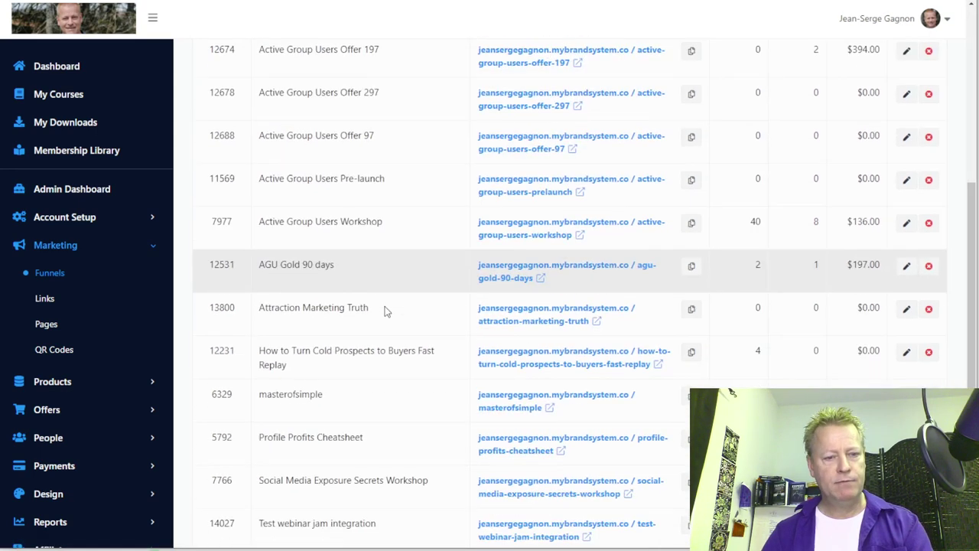
scroll(385, 310, down, 2)
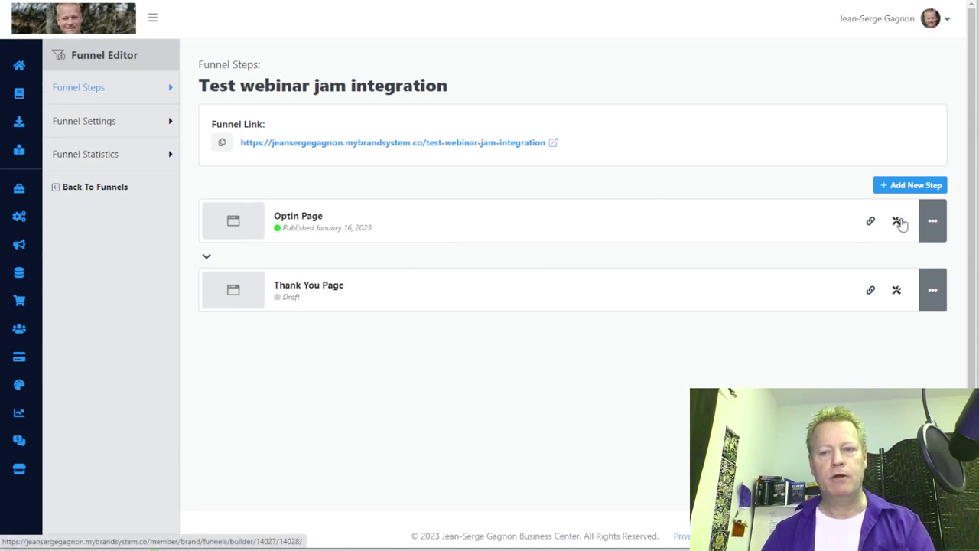
Step: Open the Optin Page editor, show its Popup Form, and select the popup's email form
click(899, 221)
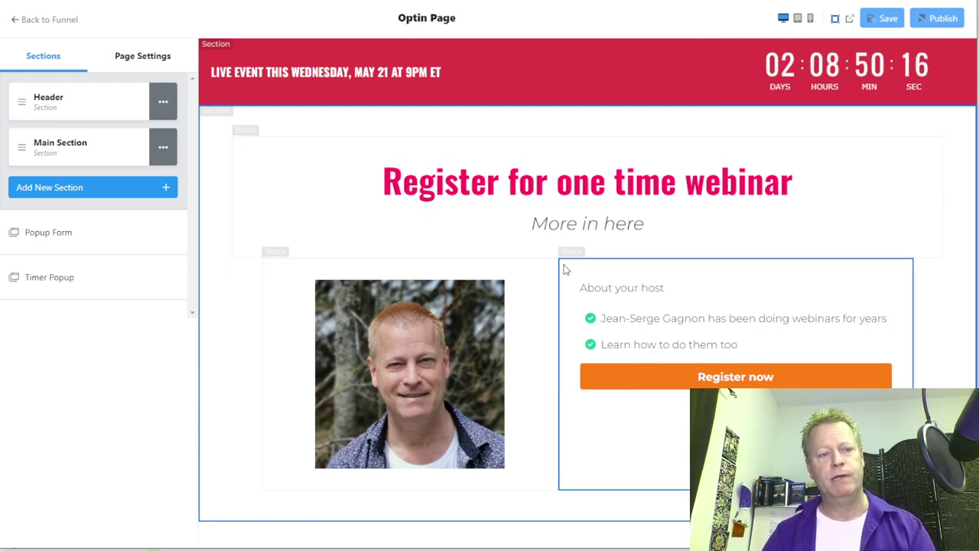
click(68, 233)
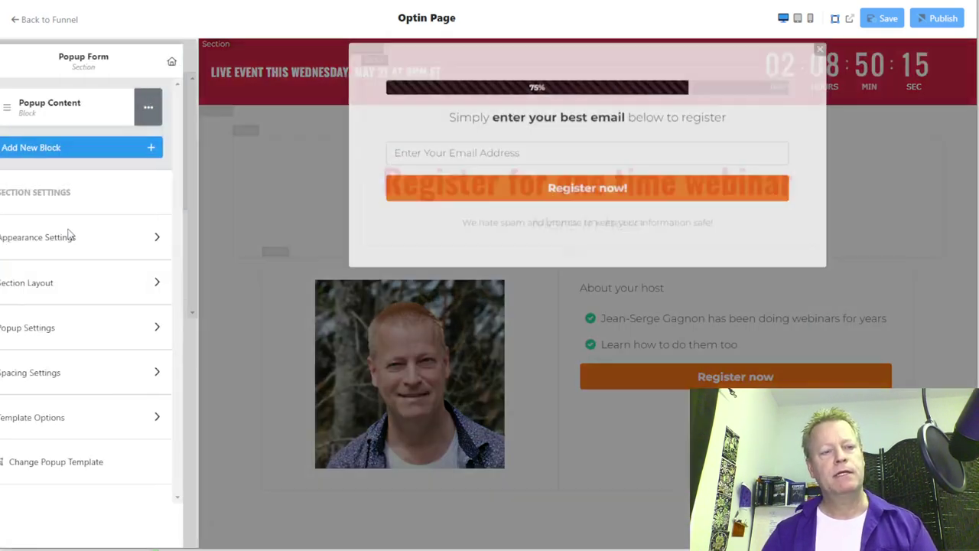
click(604, 206)
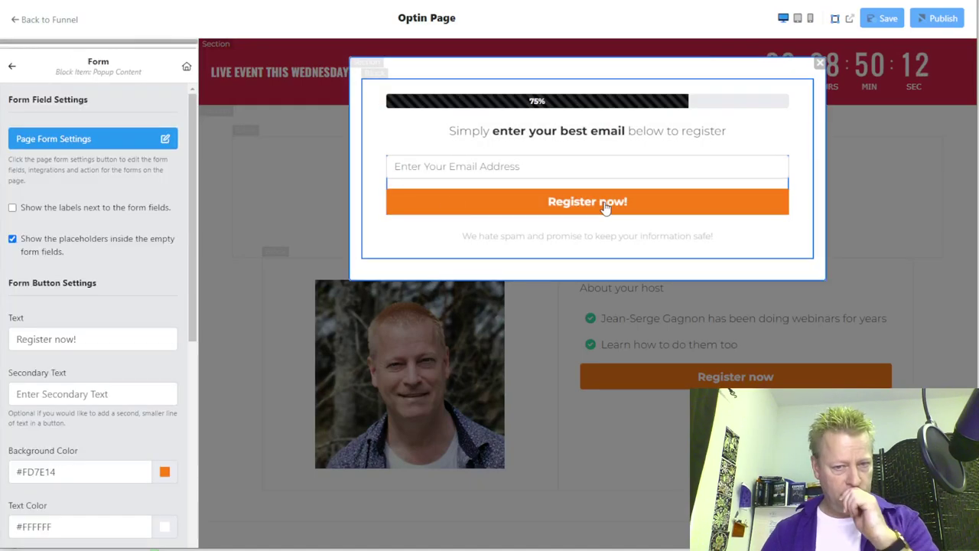
Step: Add a Contact Created integration rule: WebinarJam test with Send Webhook, then close settings and popup
click(68, 141)
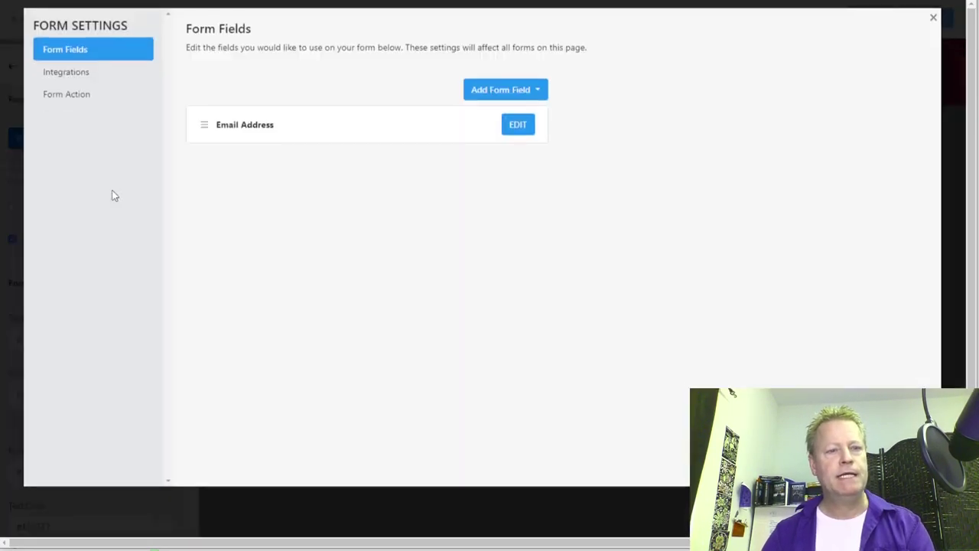
click(78, 80)
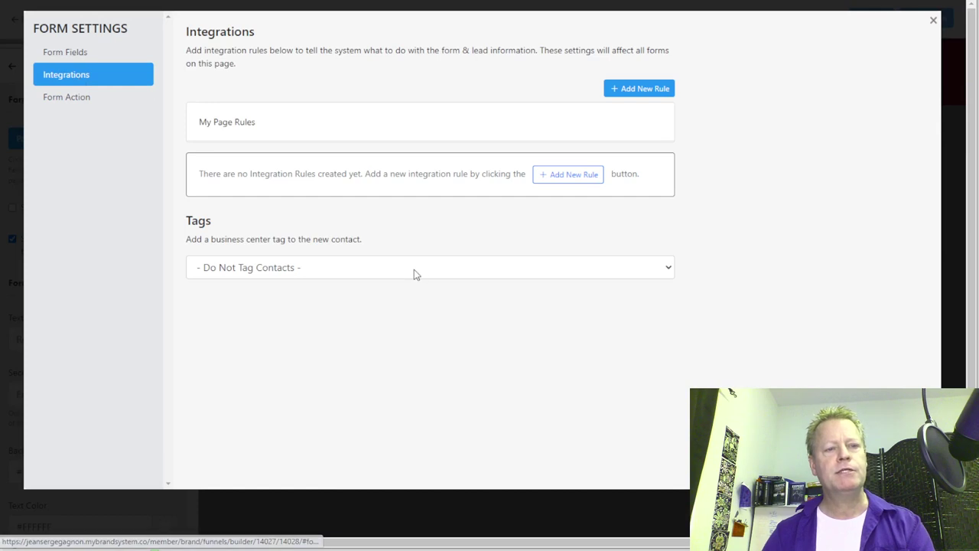
click(558, 179)
click(391, 92)
click(377, 124)
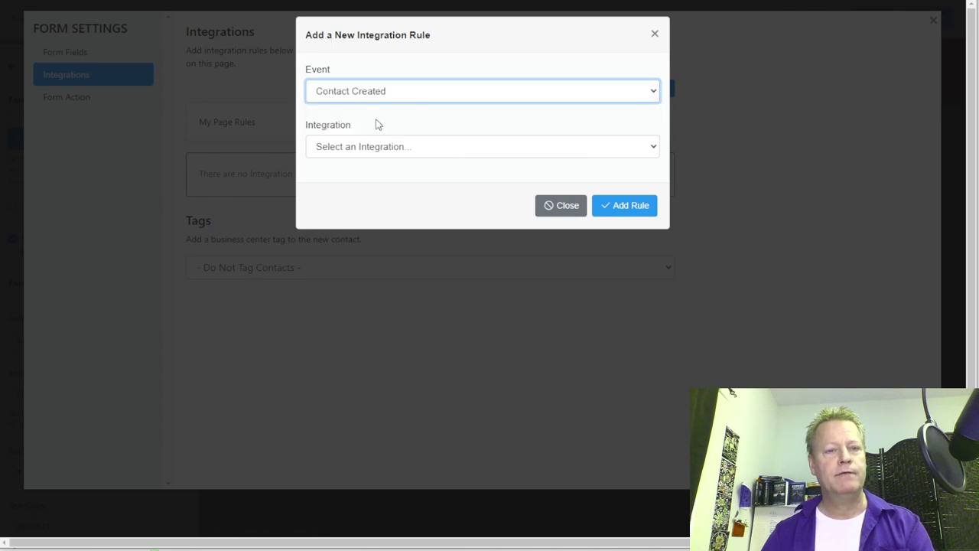
click(404, 150)
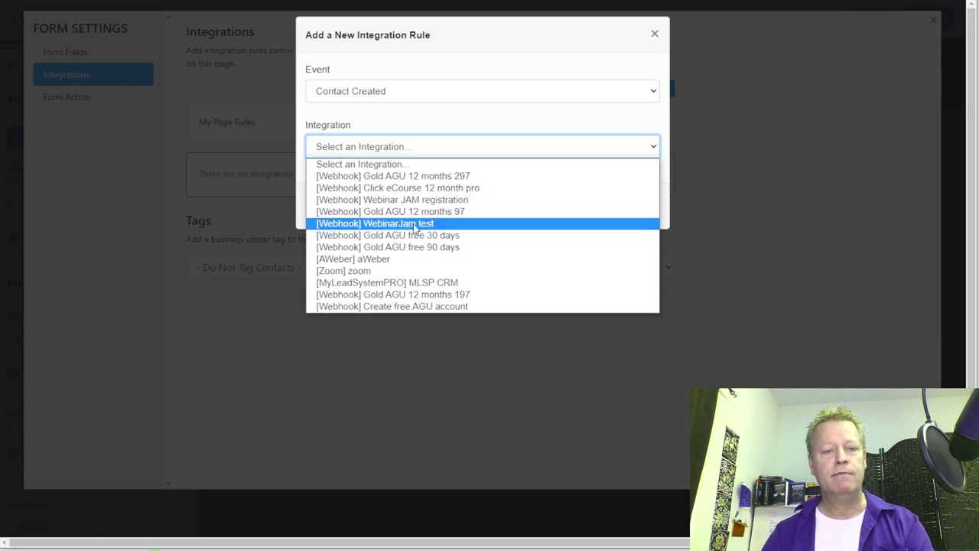
click(411, 223)
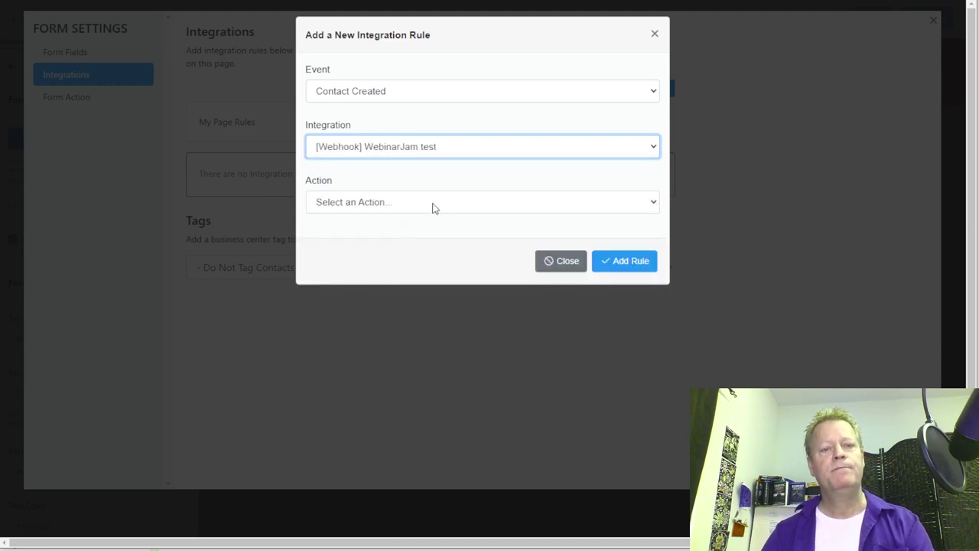
click(405, 204)
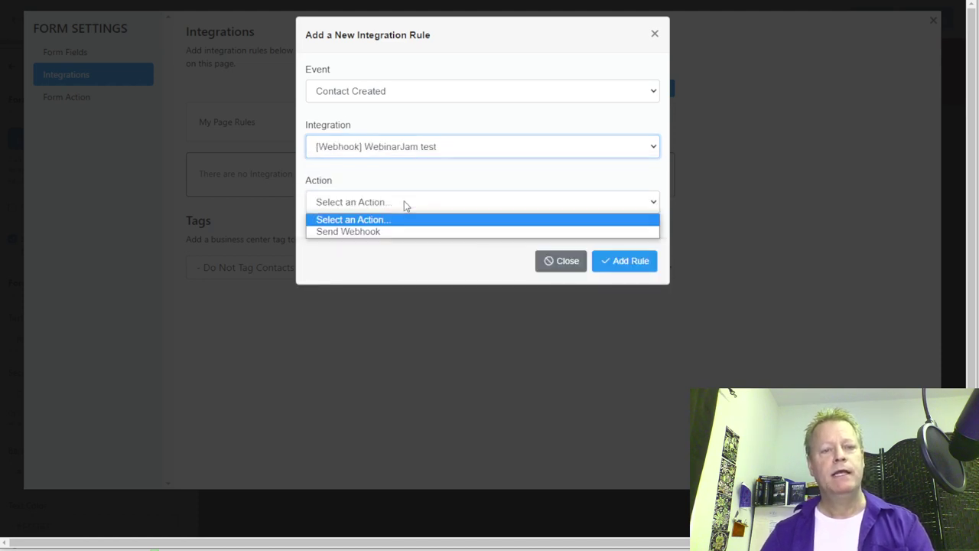
click(367, 233)
click(625, 264)
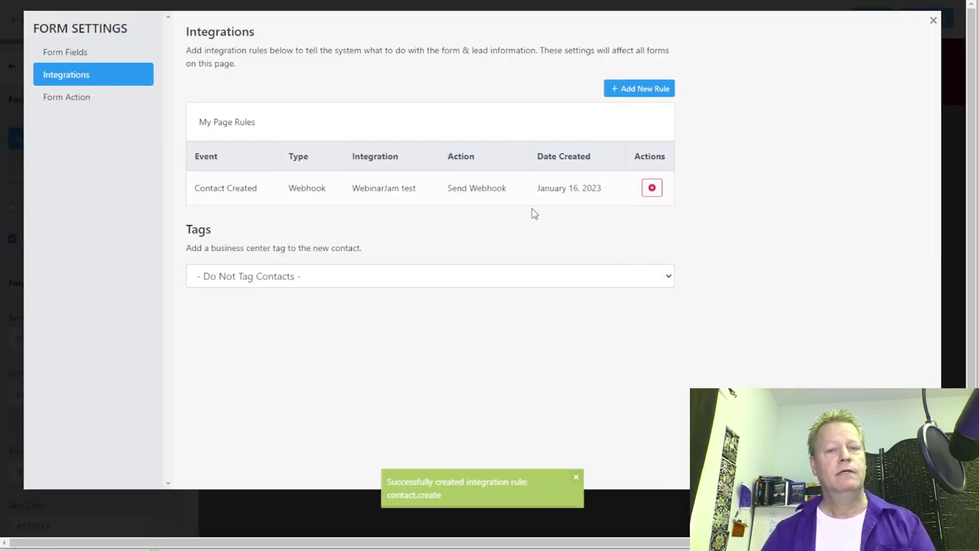
click(933, 22)
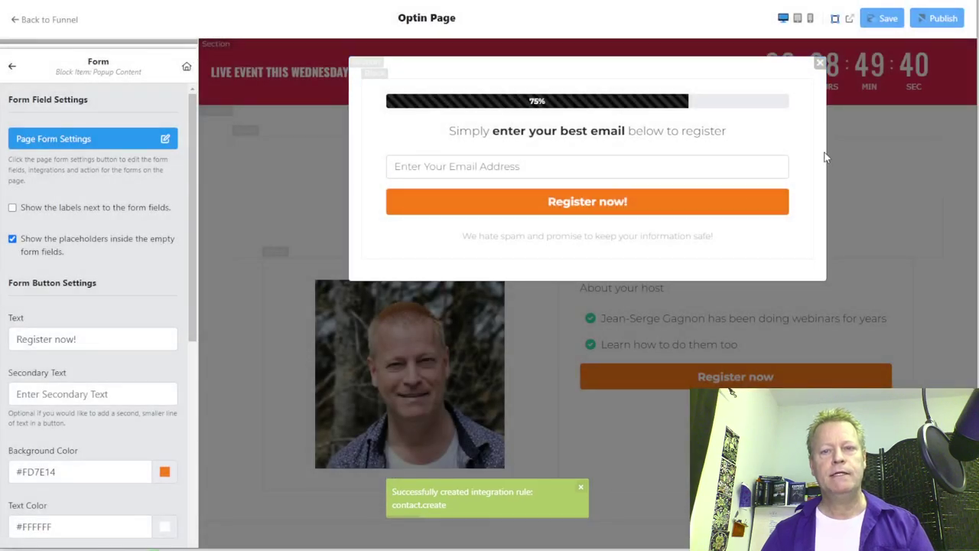
click(819, 62)
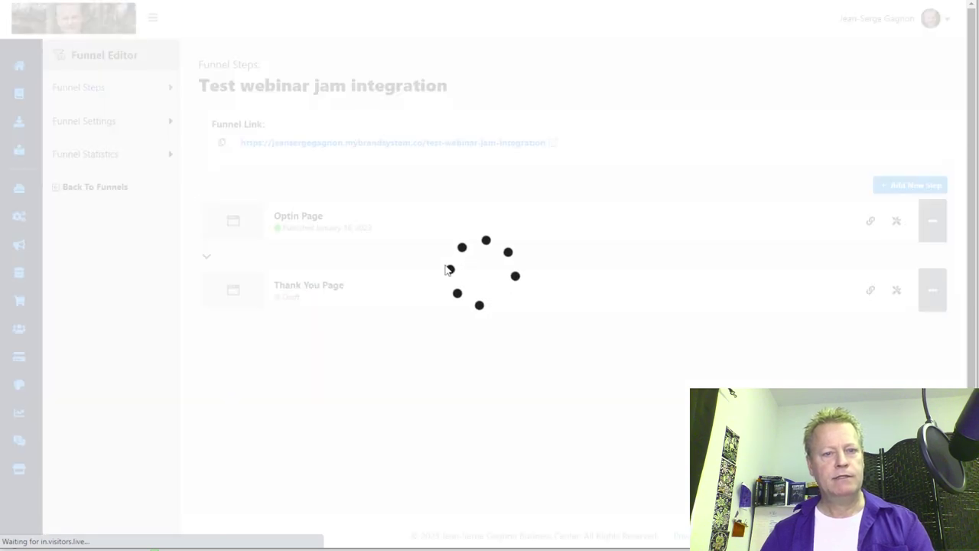
Step: Open the Thank You Page and choose the Congrats! You're In! video template
click(895, 293)
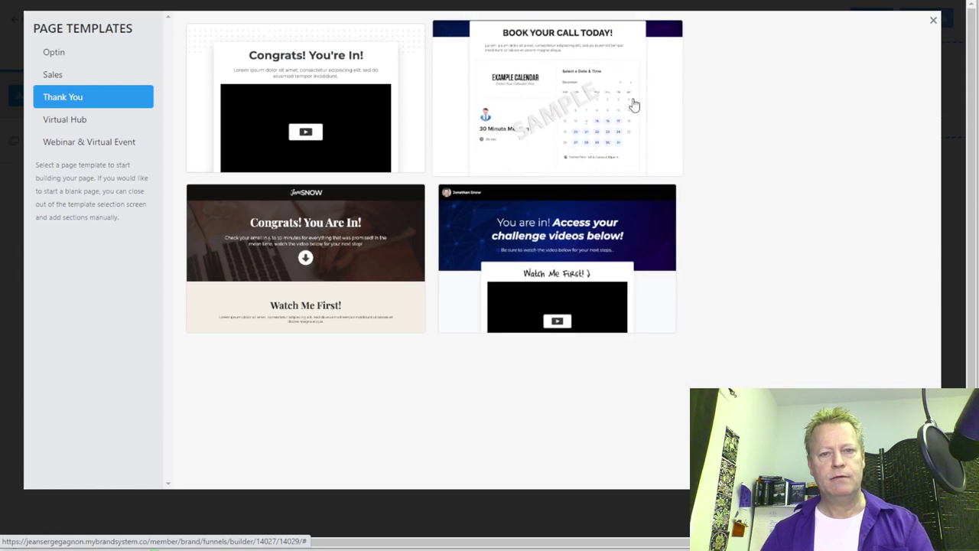
click(369, 130)
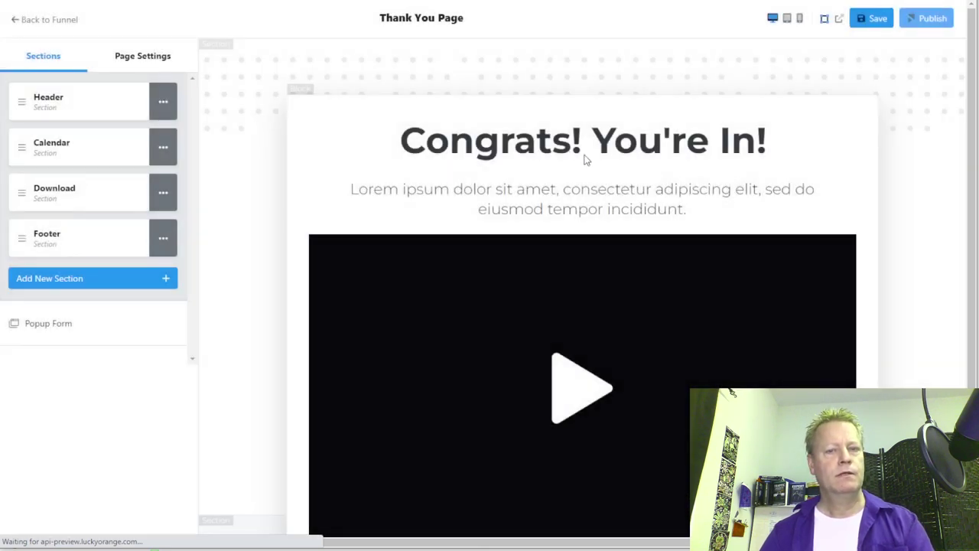
Step: Change the headline to 'Congrats! Your seat is saved'
click(600, 146)
drag(82, 259, 127, 263)
key(BackSpace)
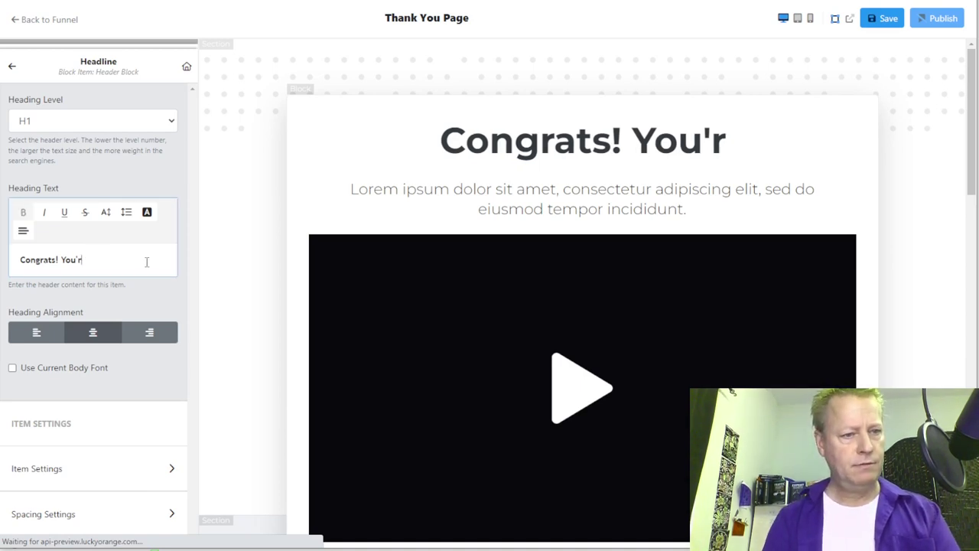
key(BackSpace)
key(BackSpace)
text(r seat is saved)
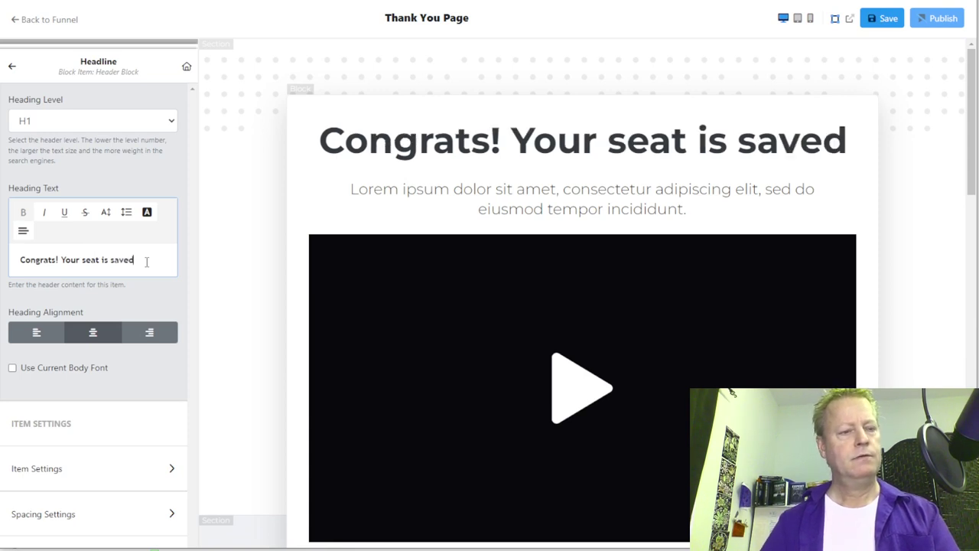
Step: Replace the subheadline with 'Check your email for link to live webinar'
click(485, 200)
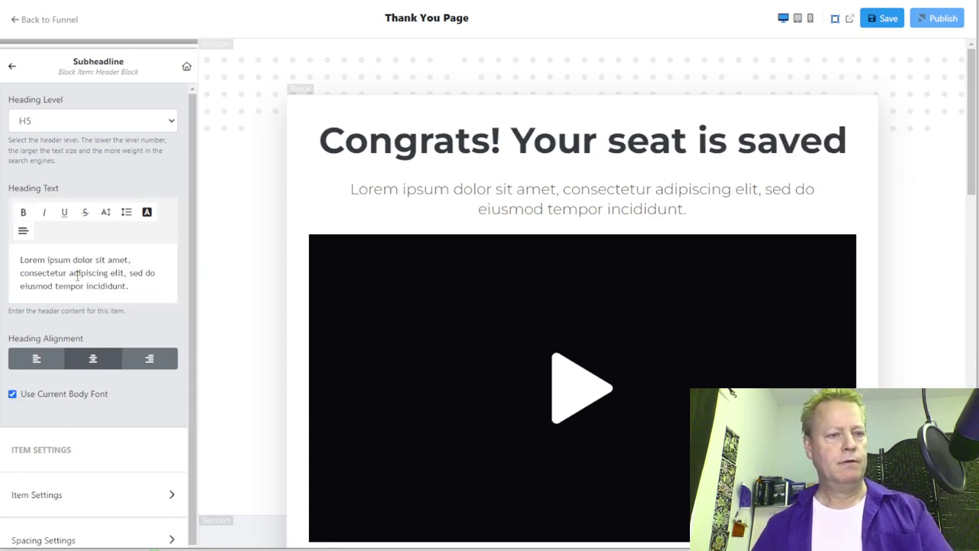
triple_click(90, 282)
text(Check )
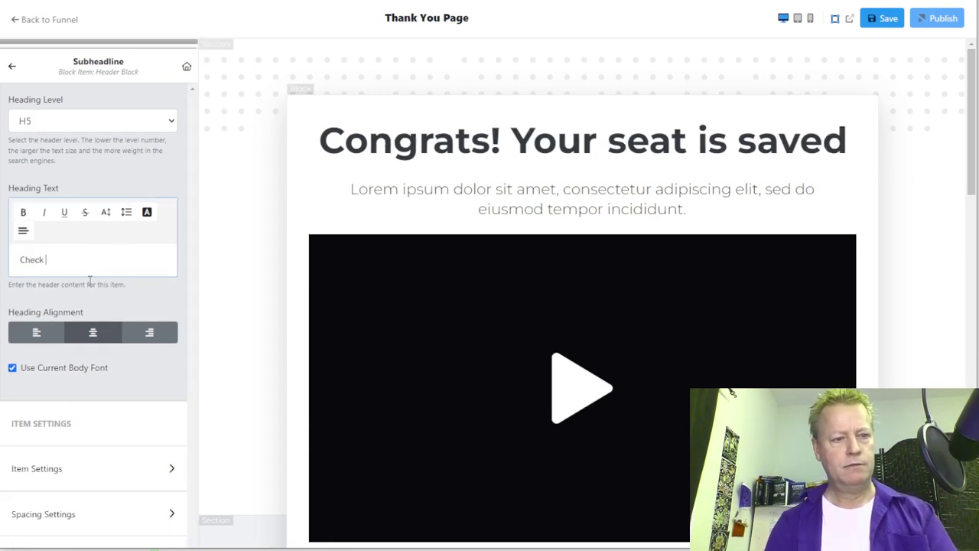
text(your email for )
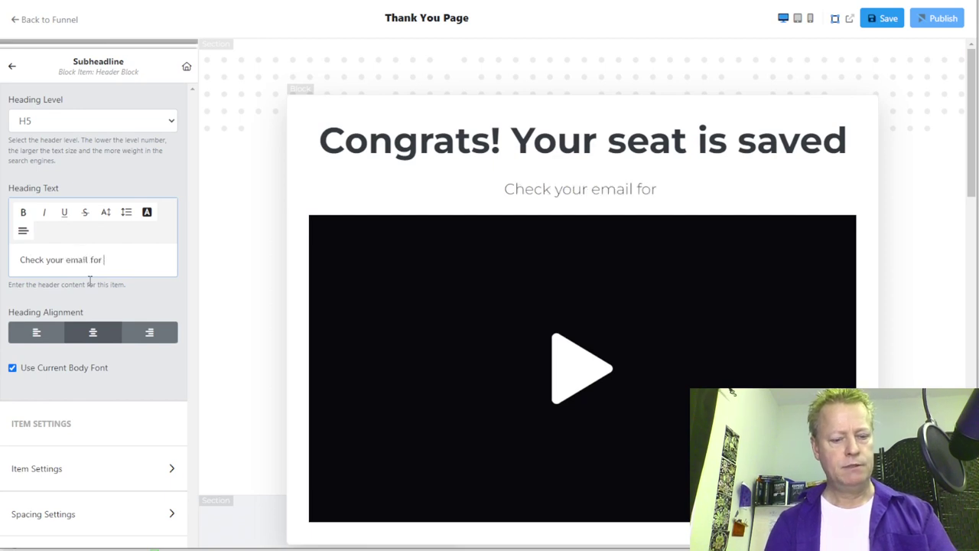
text(registration)
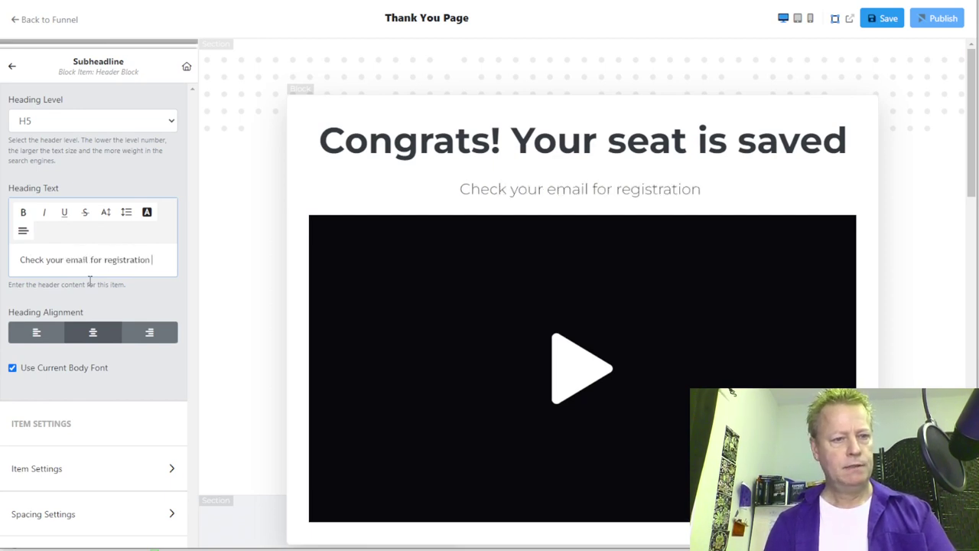
key(BackSpace)
key(BackSpace)
key(BackSpace)
key(BackSpace)
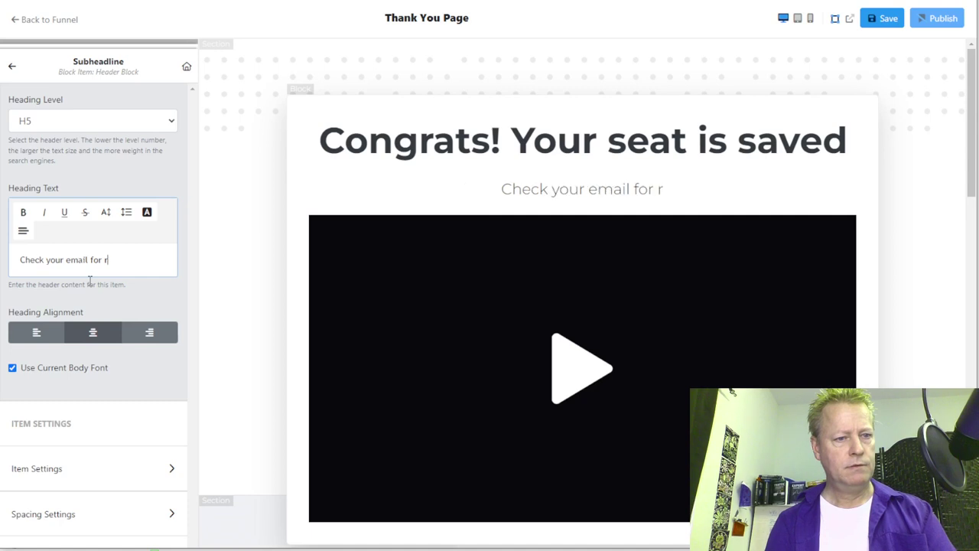
text(link to live webina)
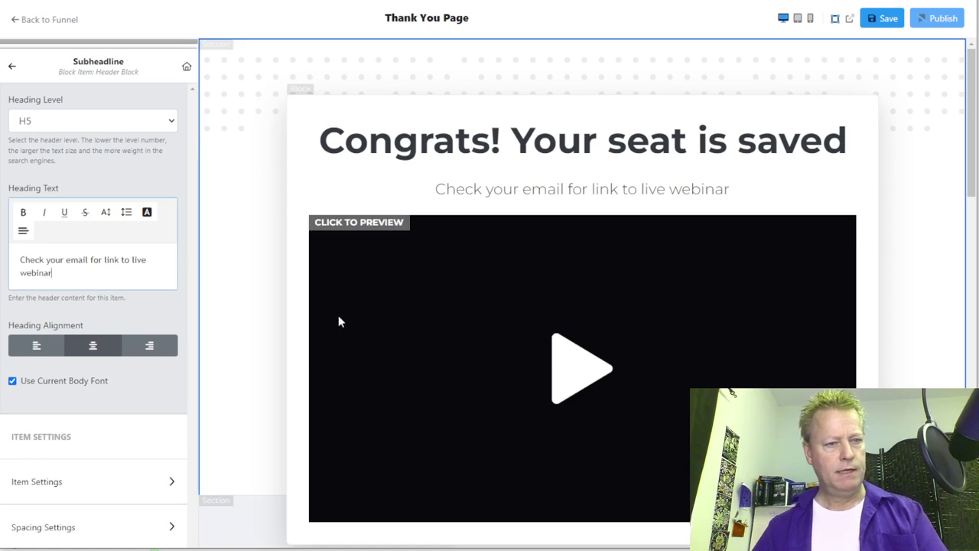
text(w)
key(BackSpace)
key(BackSpace)
key(BackSpace)
key(BackSpace)
key(BackSpace)
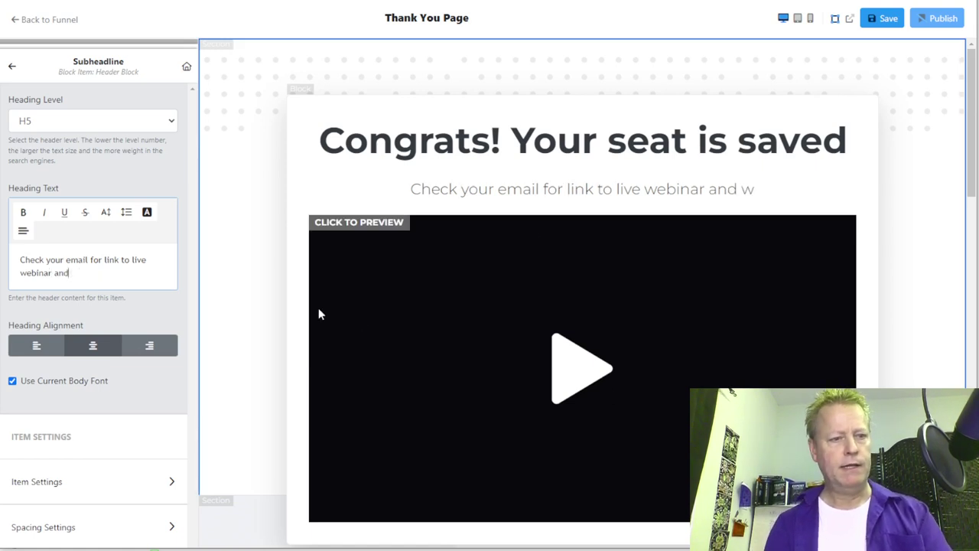
click(619, 336)
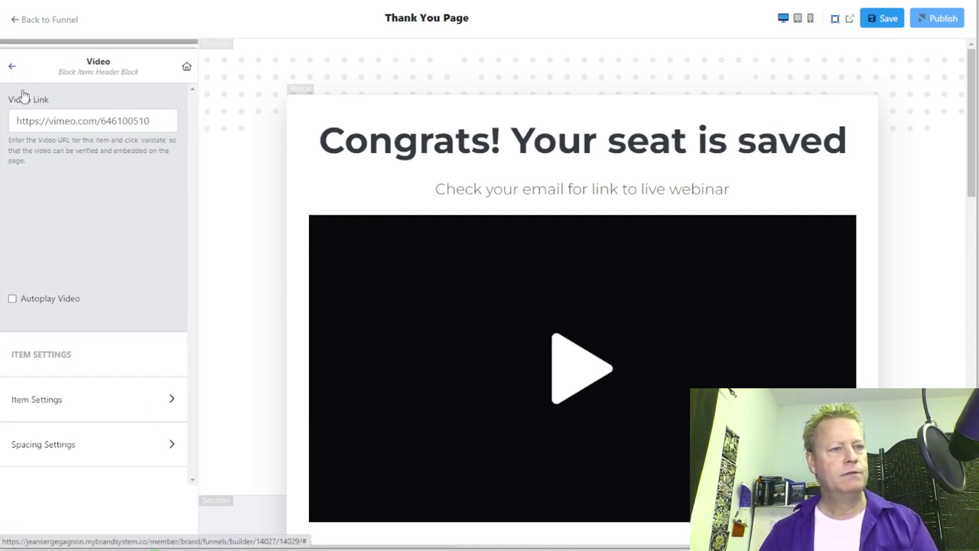
Step: Hide the Video item in the header and the Calendar Embed item
click(13, 69)
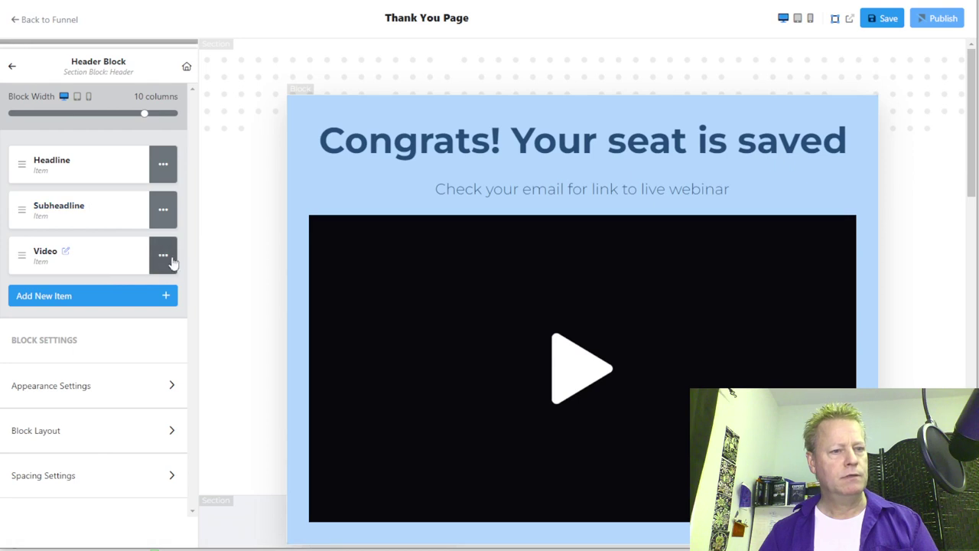
click(163, 255)
click(119, 356)
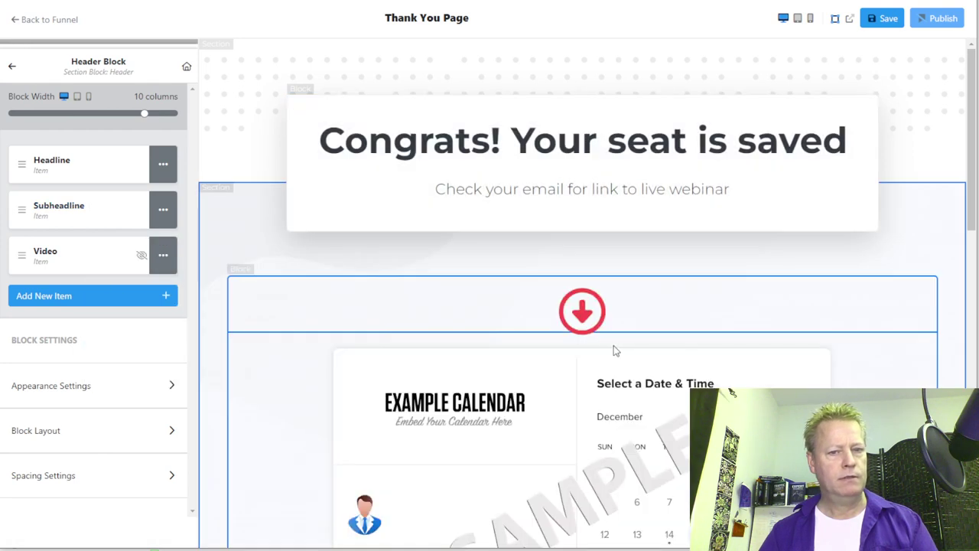
click(528, 419)
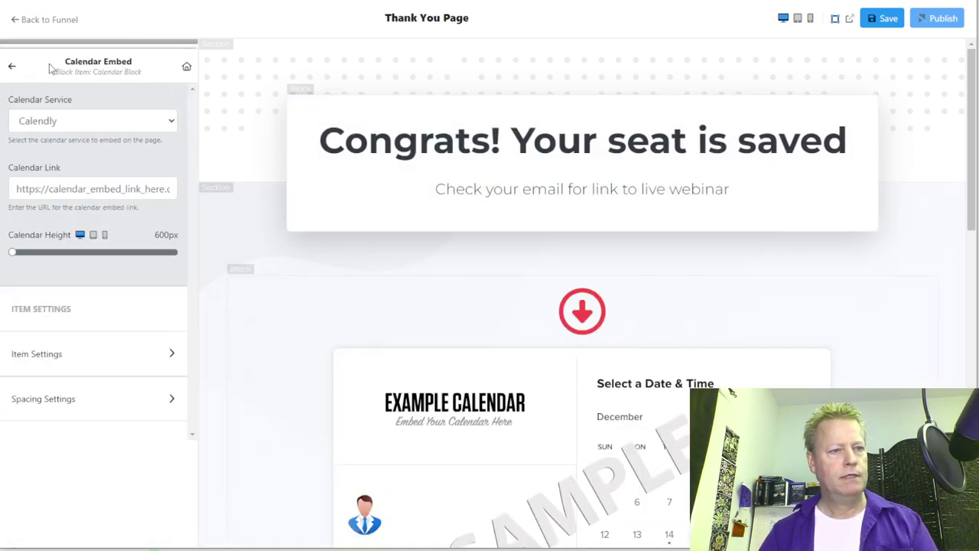
click(11, 68)
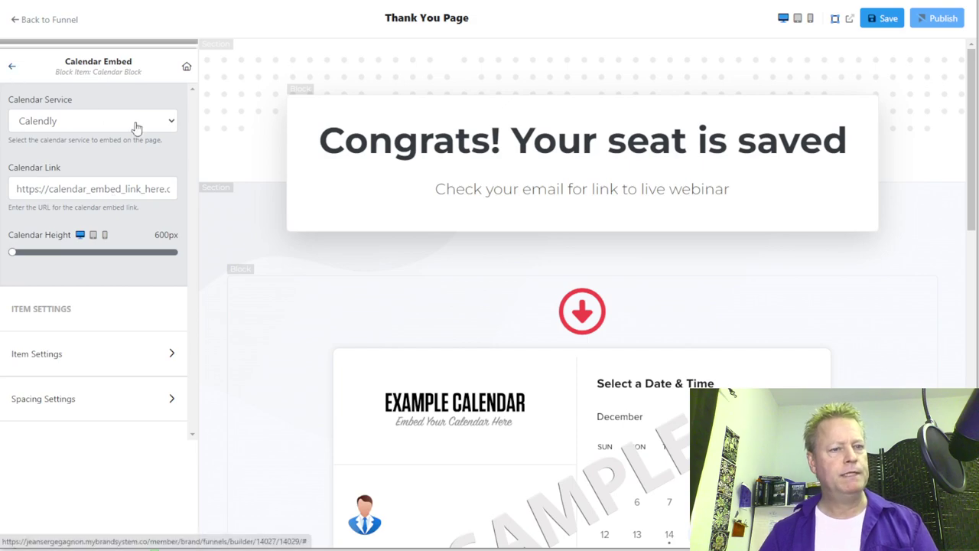
click(163, 209)
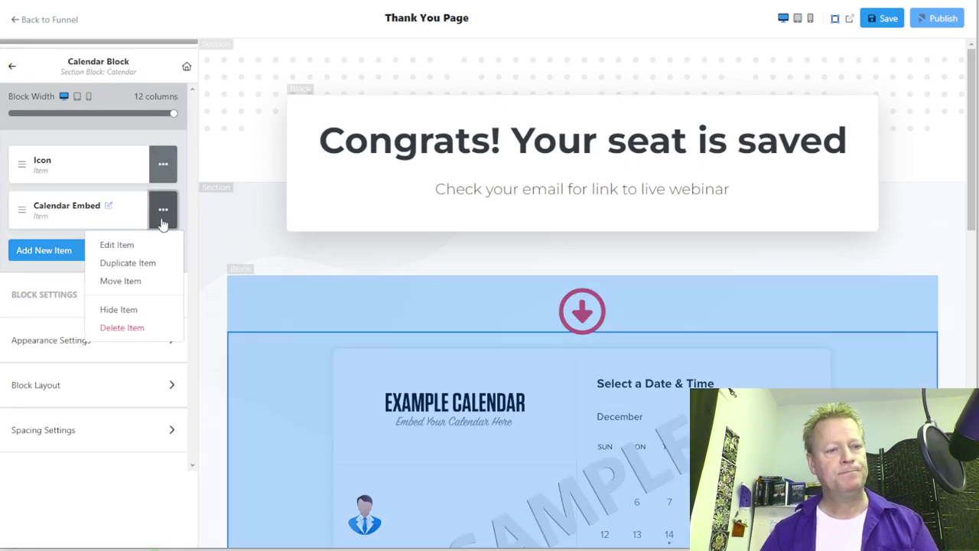
click(118, 309)
Step: Hide the Download and Calendar sections, then save and publish the thank-you page
scroll(533, 321, down, 5)
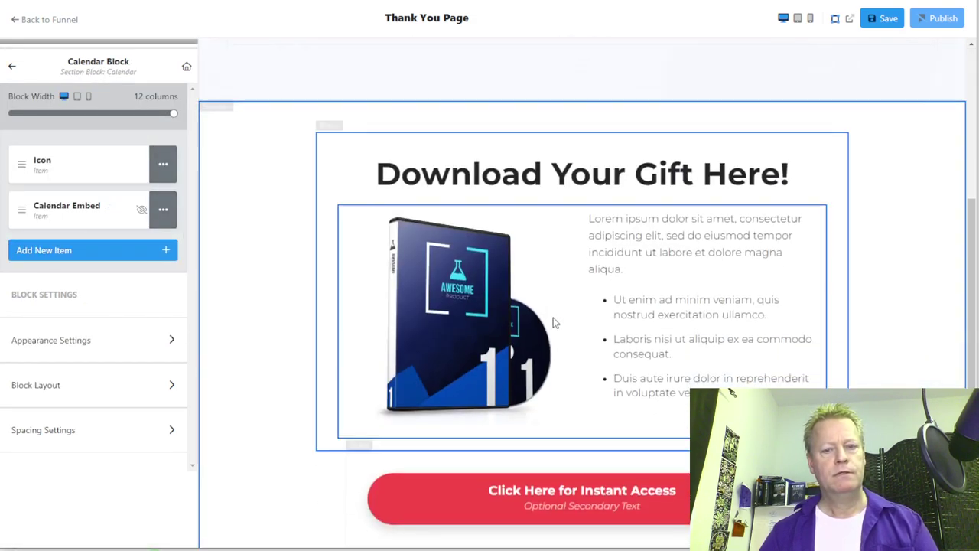
click(576, 237)
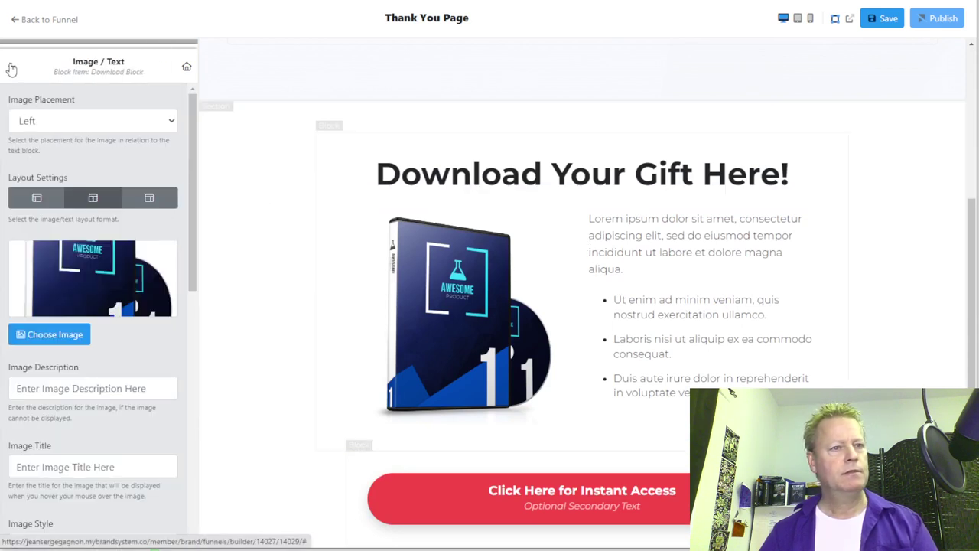
click(11, 66)
click(11, 67)
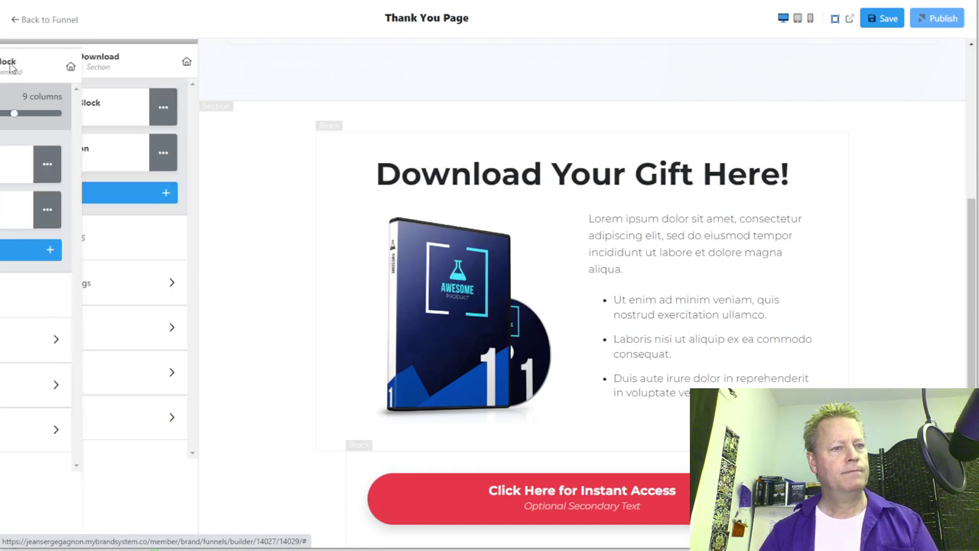
click(11, 67)
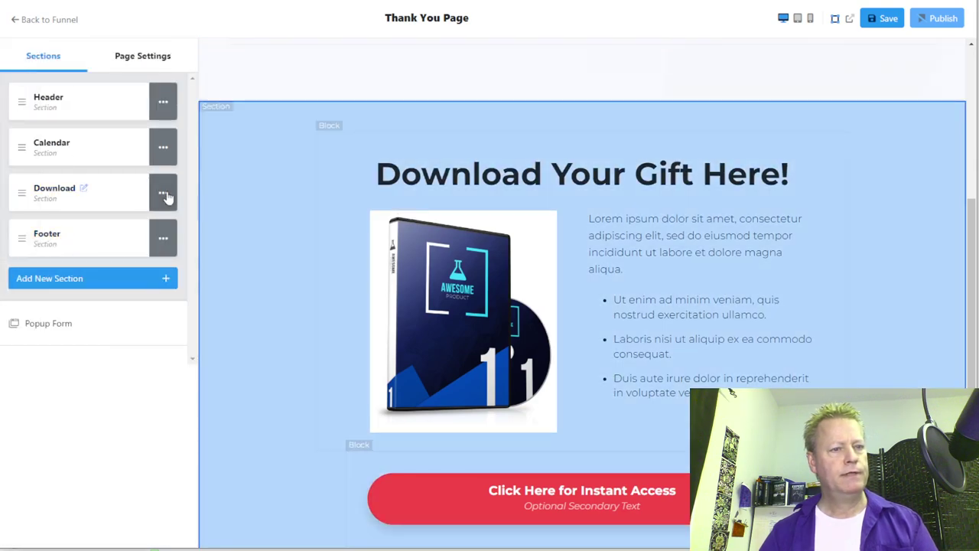
click(165, 196)
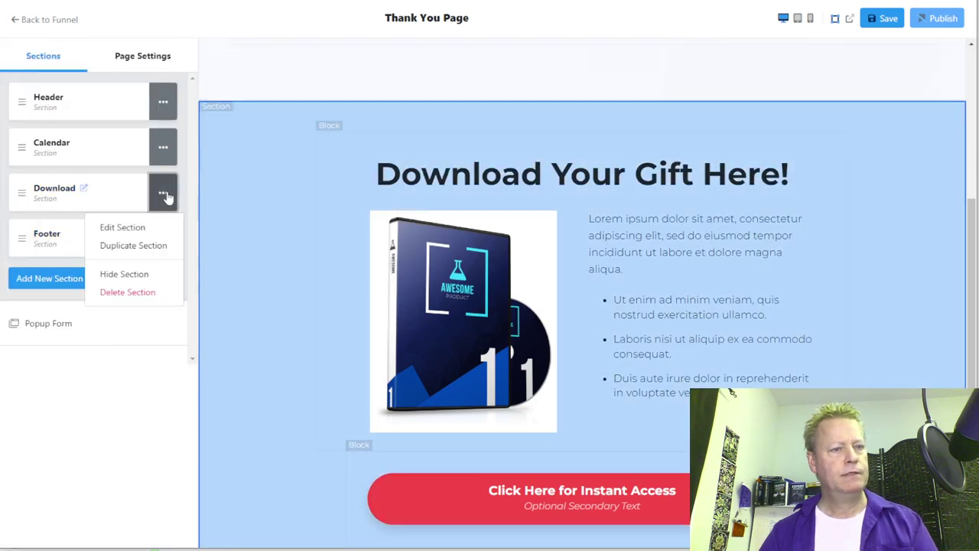
click(130, 277)
click(163, 150)
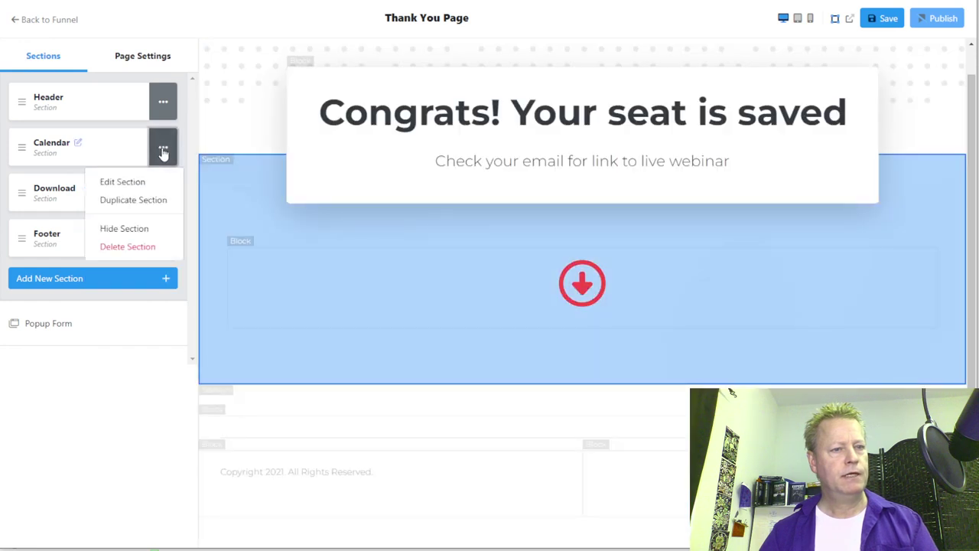
click(133, 227)
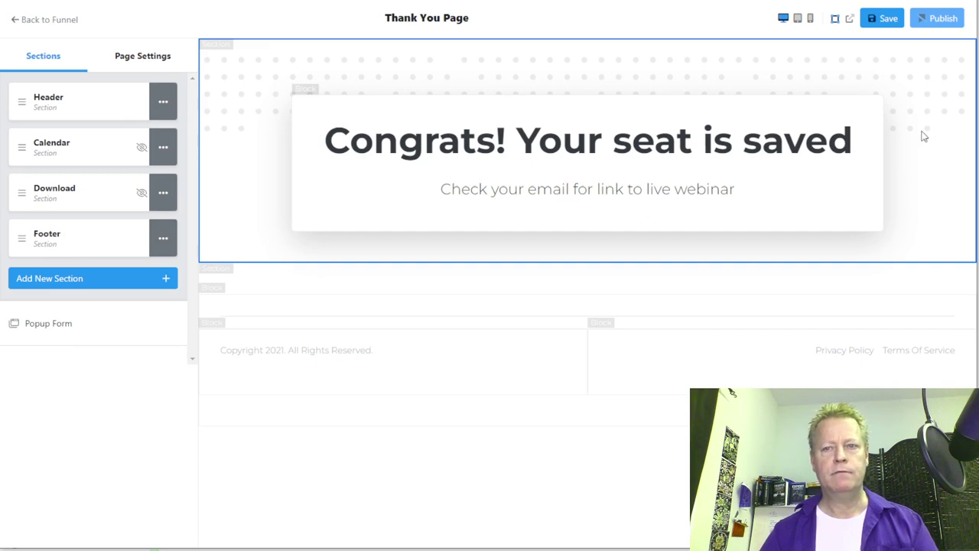
click(885, 18)
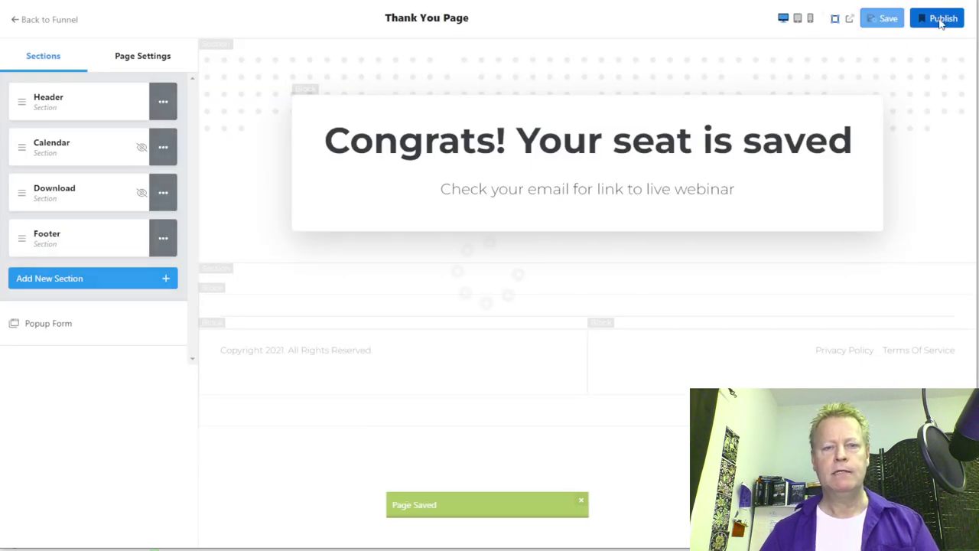
click(941, 19)
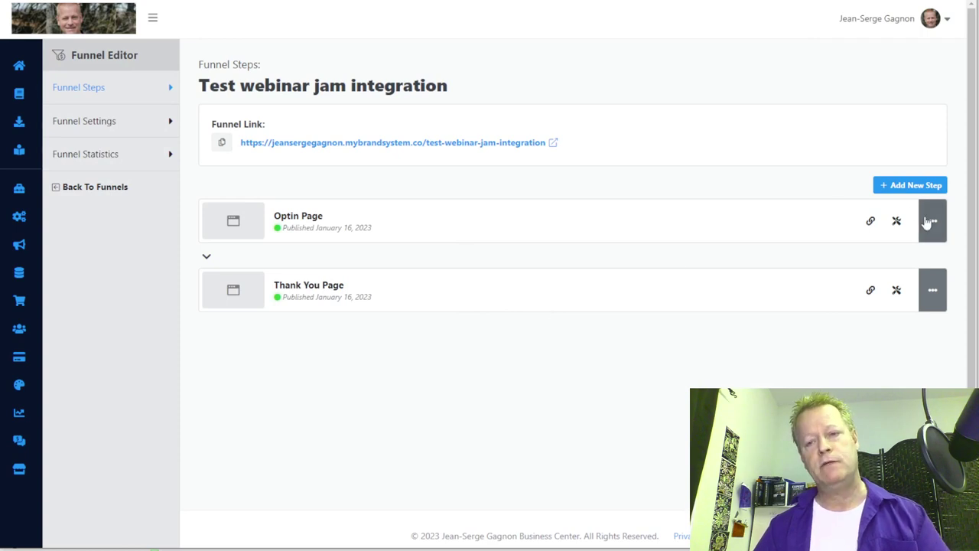
Step: Open the Optin Page editor and select the popup's form block
click(895, 221)
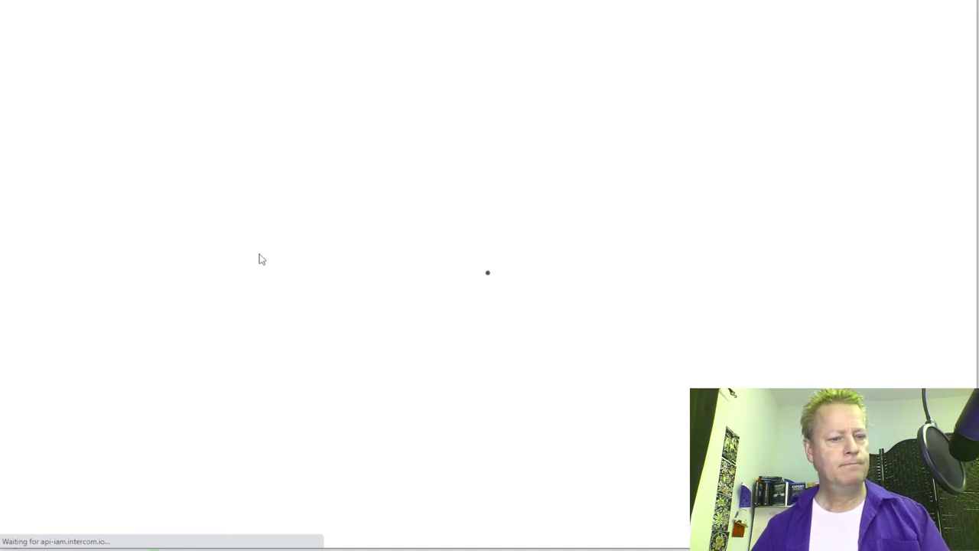
click(87, 142)
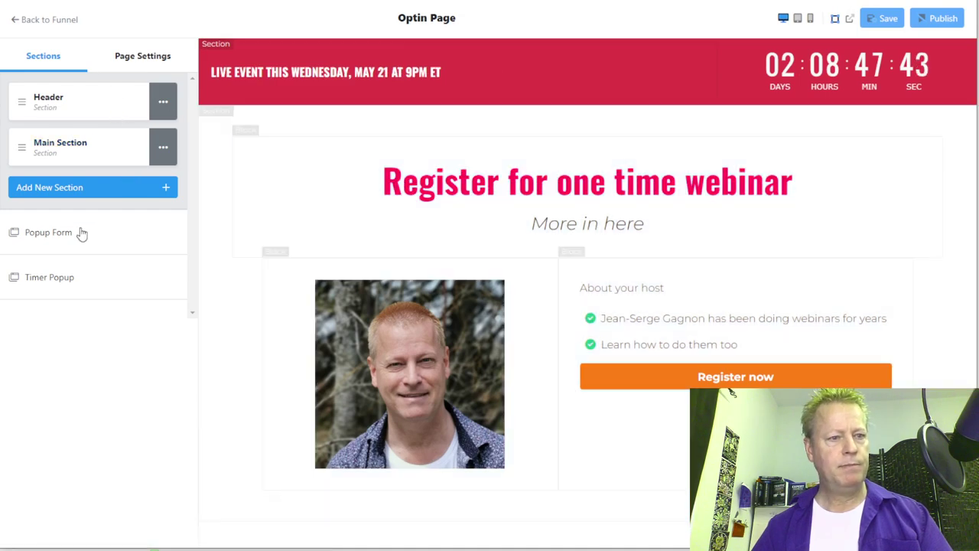
click(82, 232)
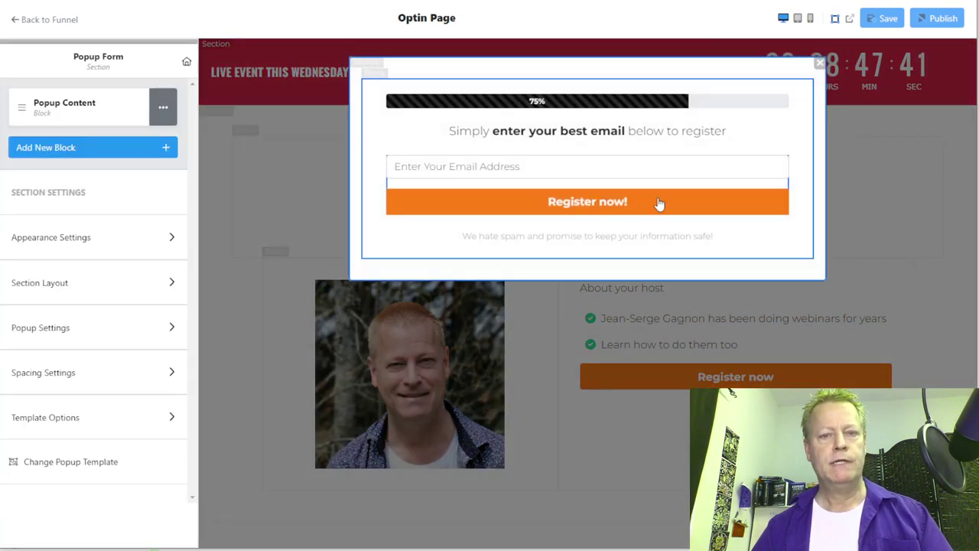
click(657, 203)
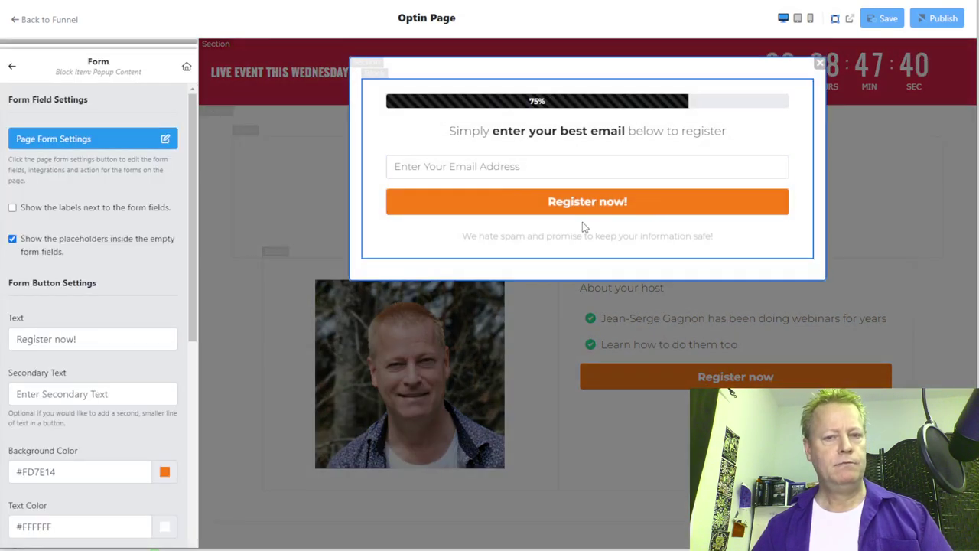
Step: Set the form action to Next Funnel Step, save and publish, and return to the funnel
click(81, 140)
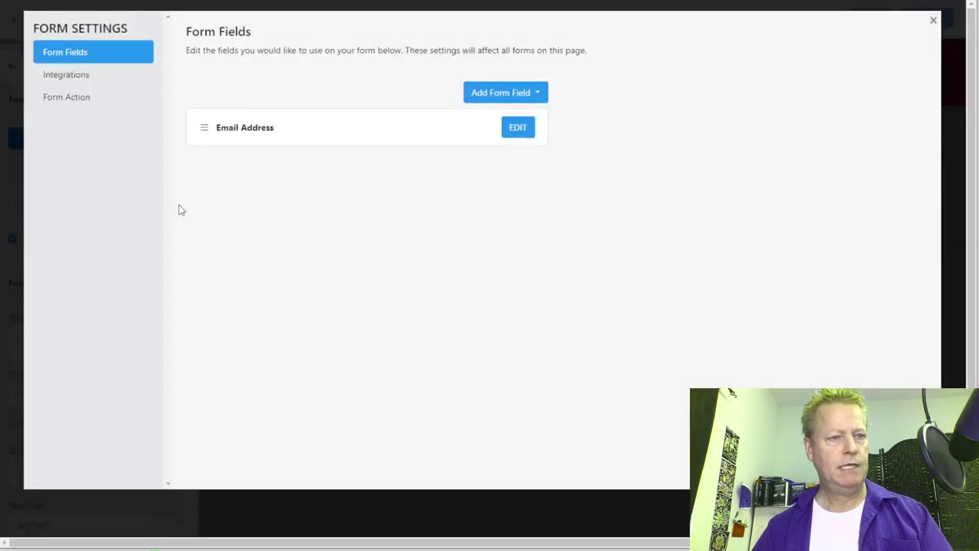
click(64, 99)
click(278, 98)
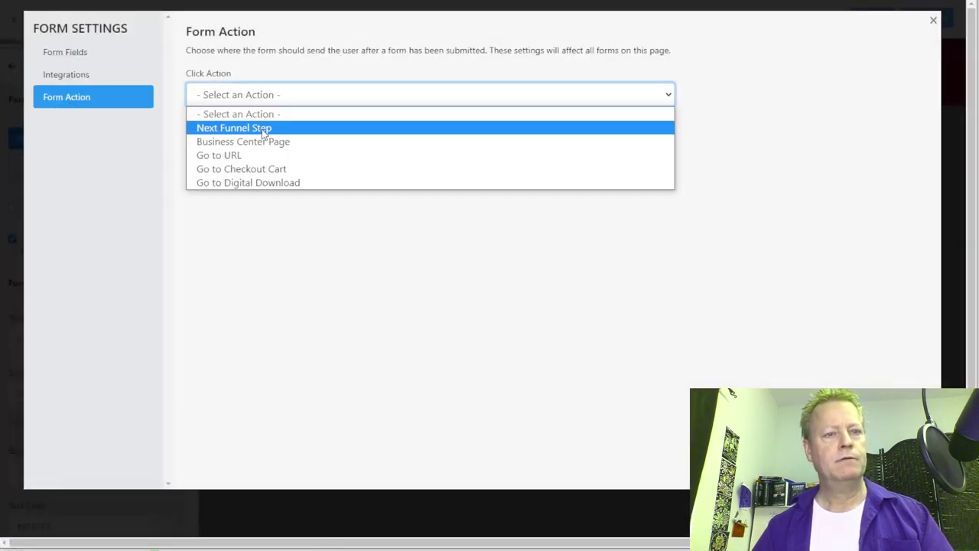
click(275, 128)
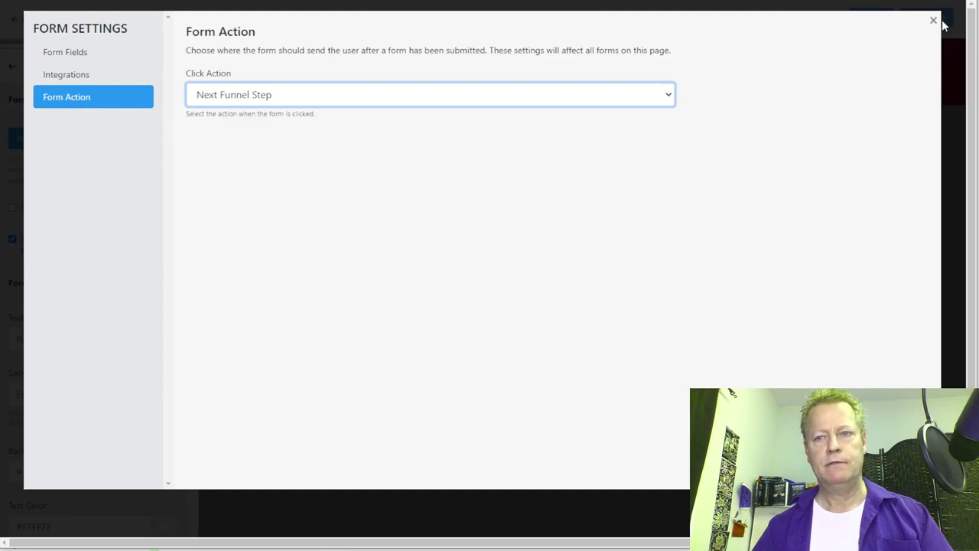
click(933, 19)
click(876, 20)
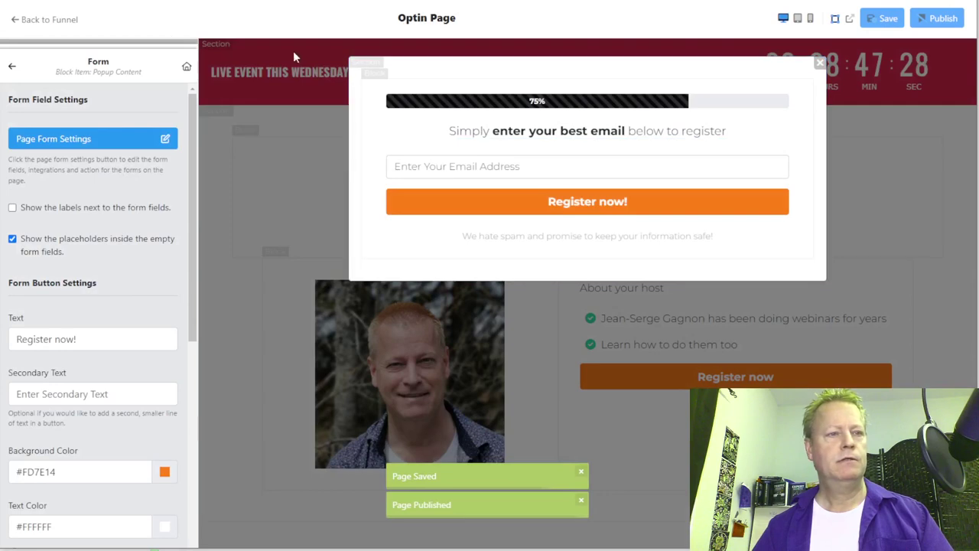
click(66, 23)
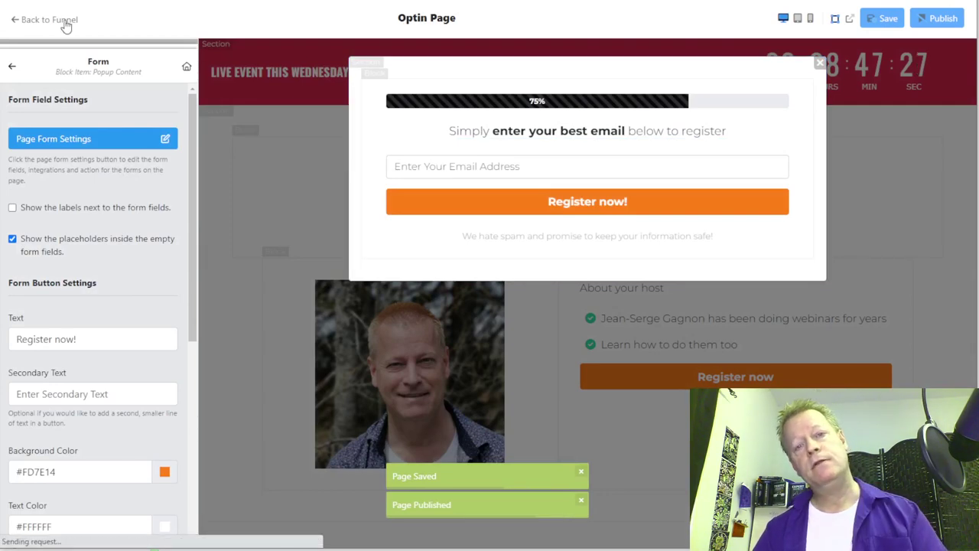
key(alt+Tab)
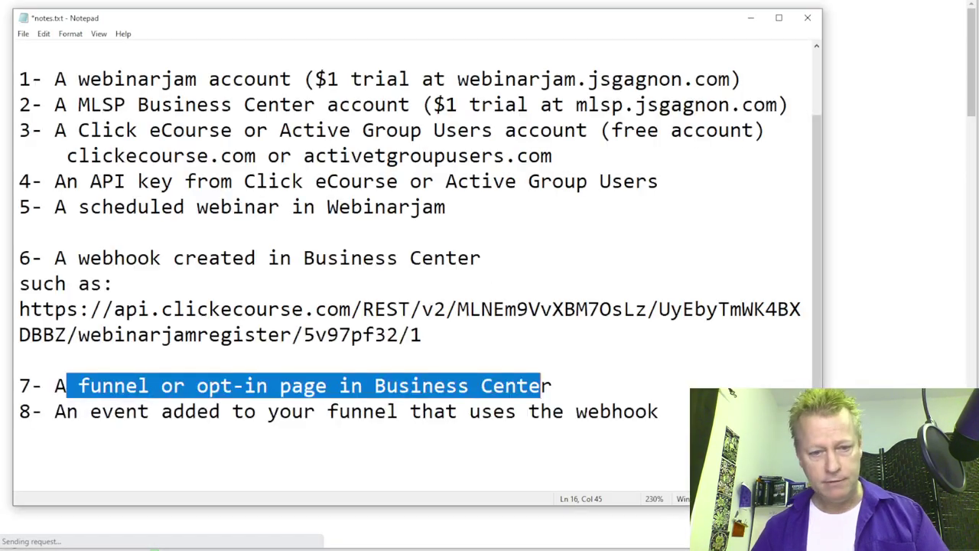
click(142, 386)
drag(55, 411, 662, 413)
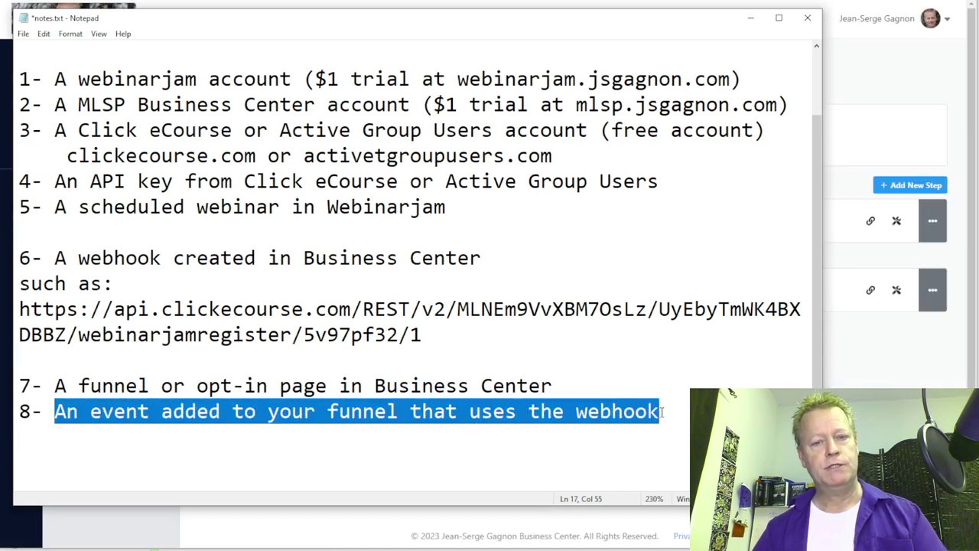
click(529, 415)
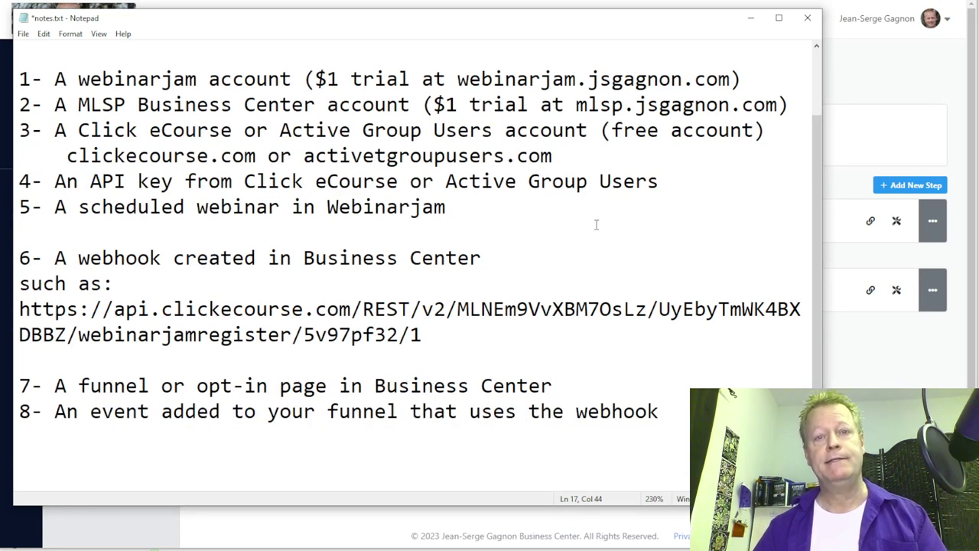
click(930, 78)
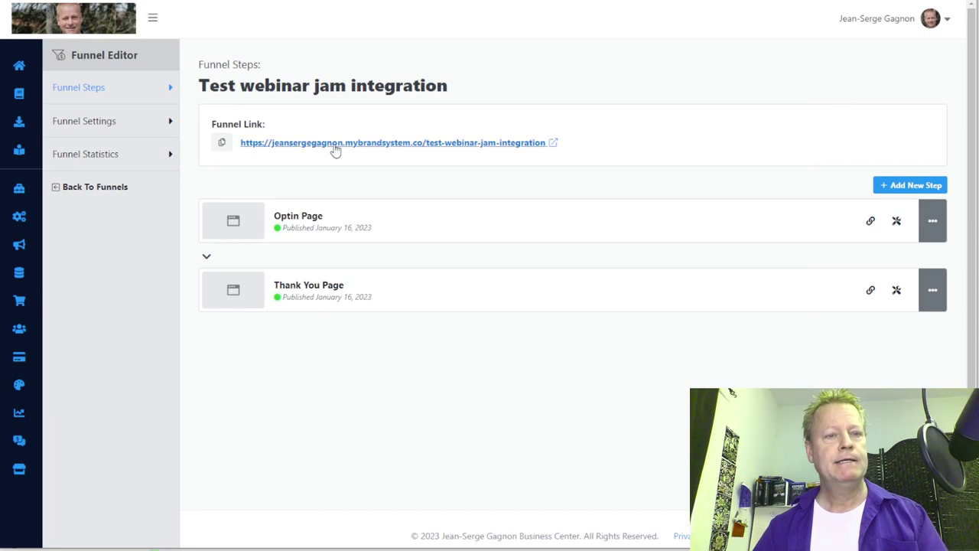
Step: Open the live funnel in a new window, register a test email address via the popup, then return
right_click(477, 145)
click(540, 172)
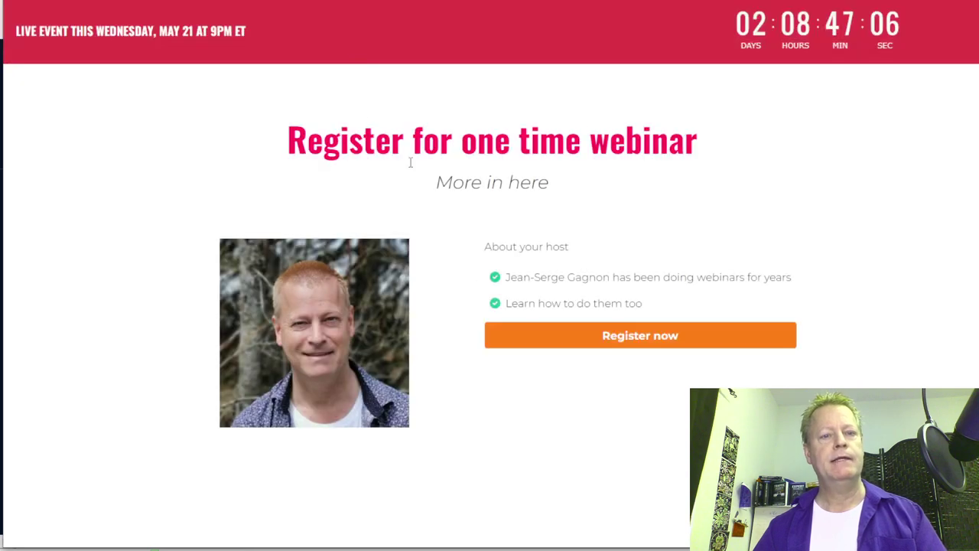
click(666, 336)
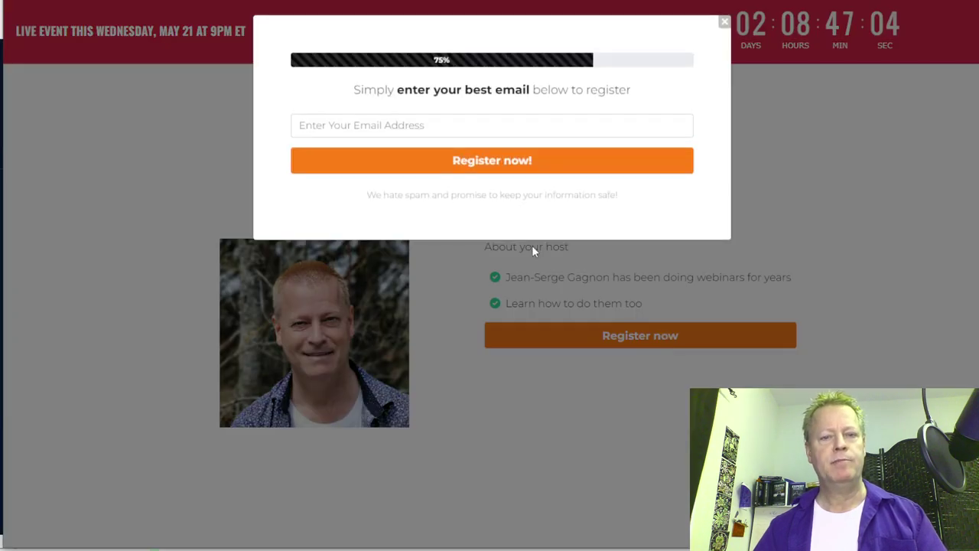
click(459, 125)
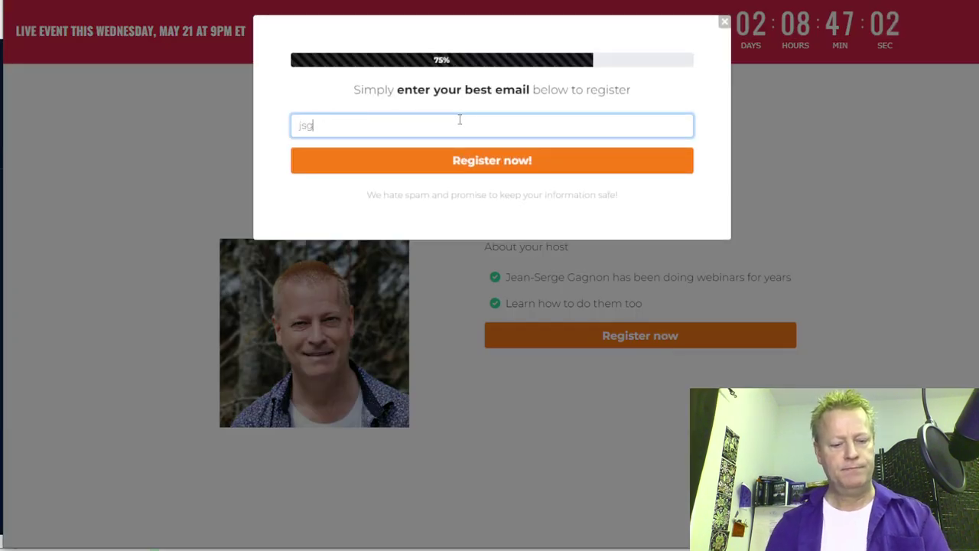
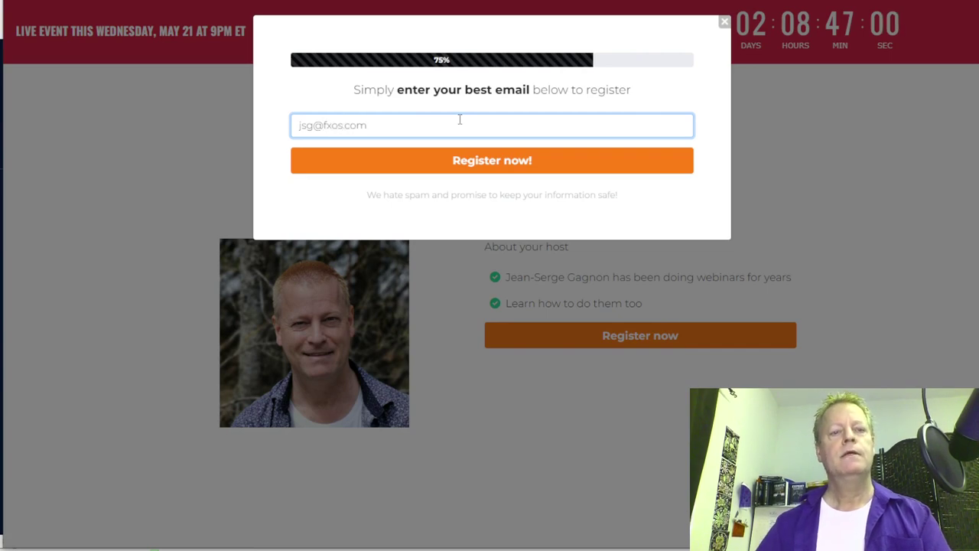
click(510, 165)
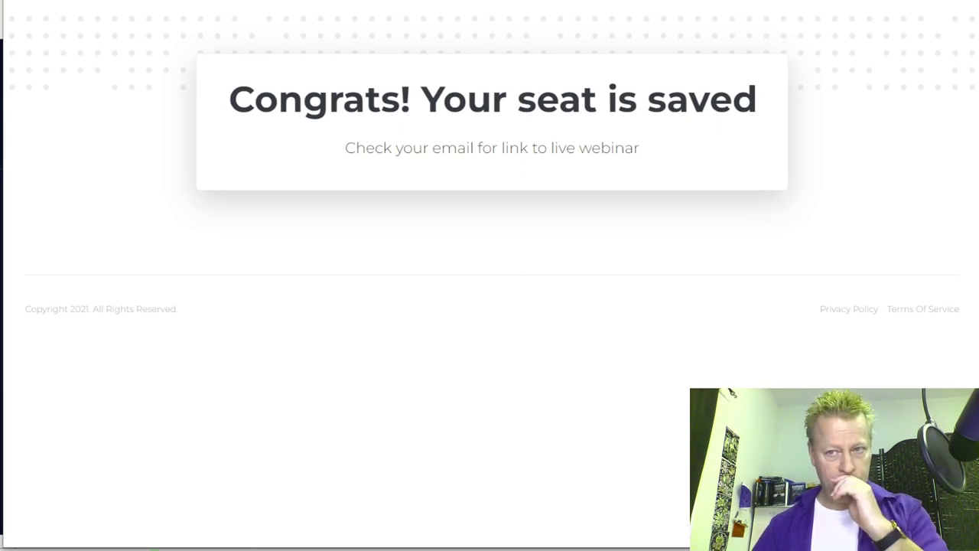
click(494, 9)
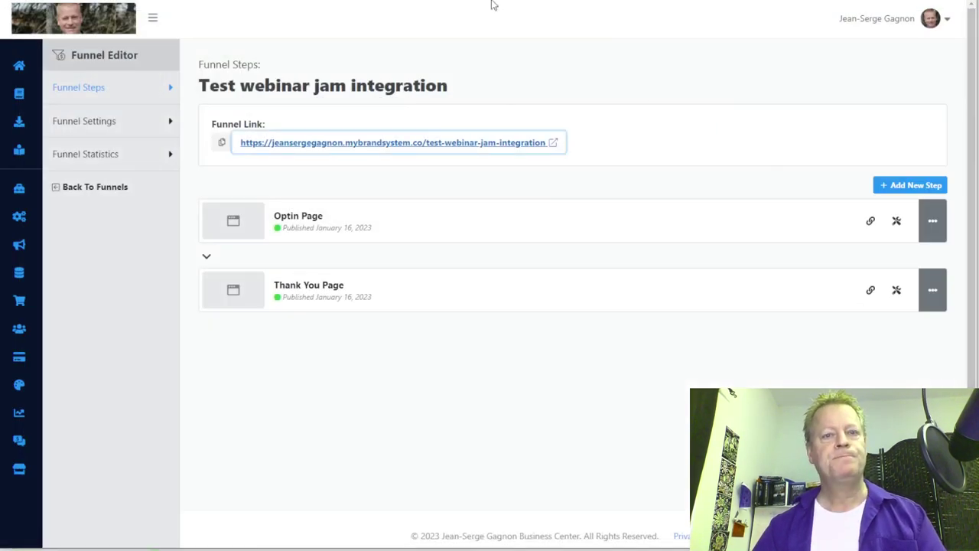
Step: In WebinarJam, list registrants for Test Webinar for CIS443, All sessions, All events, then switch back
key(ctrl+Tab)
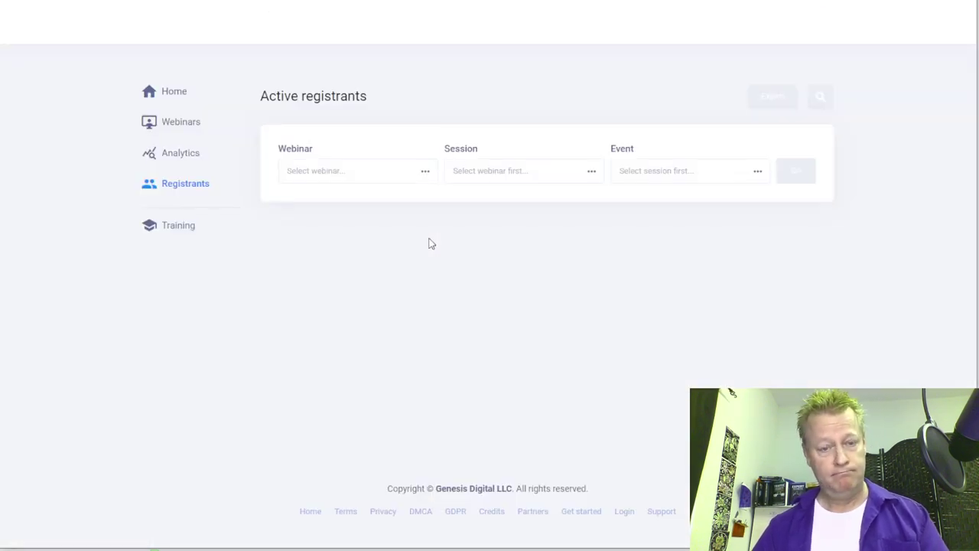
click(336, 177)
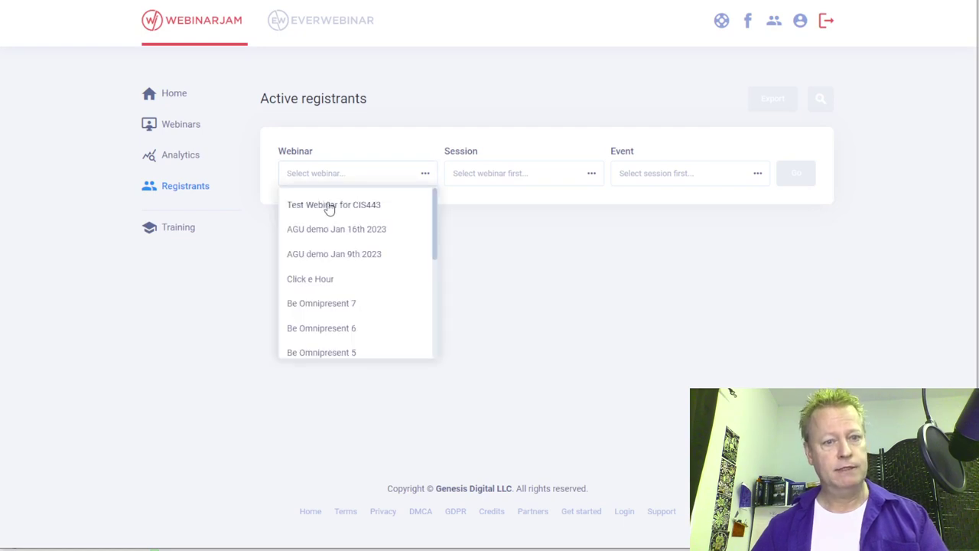
click(325, 206)
click(502, 176)
click(495, 203)
click(647, 178)
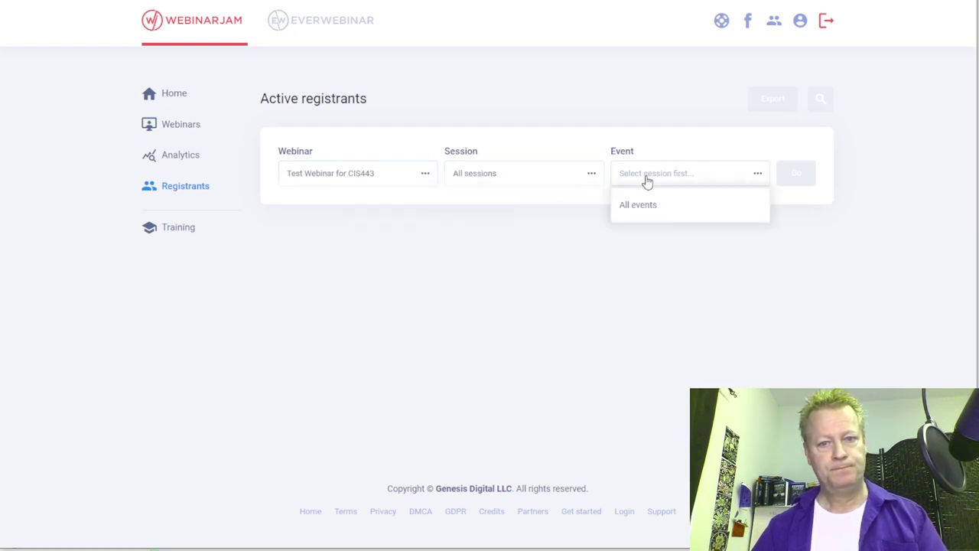
click(647, 207)
click(792, 182)
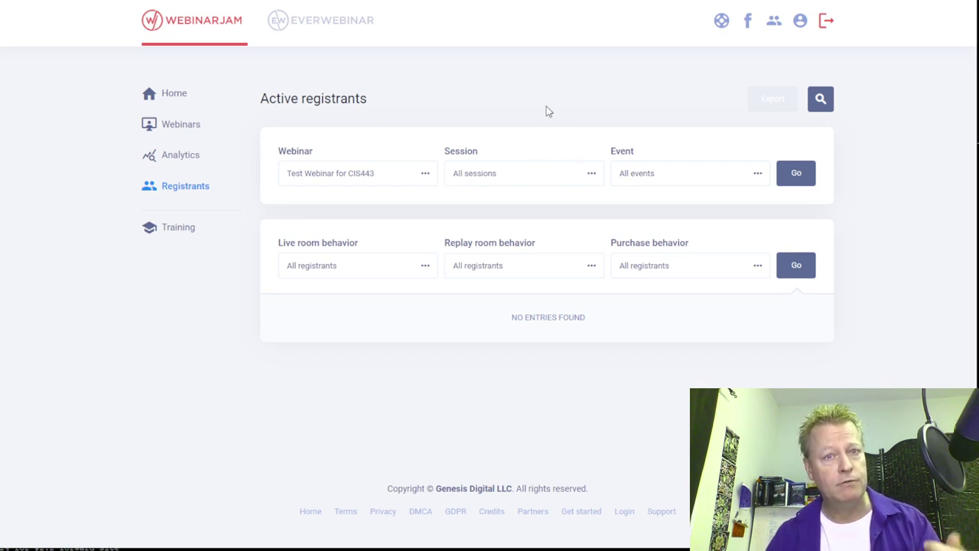
key(ctrl+Tab)
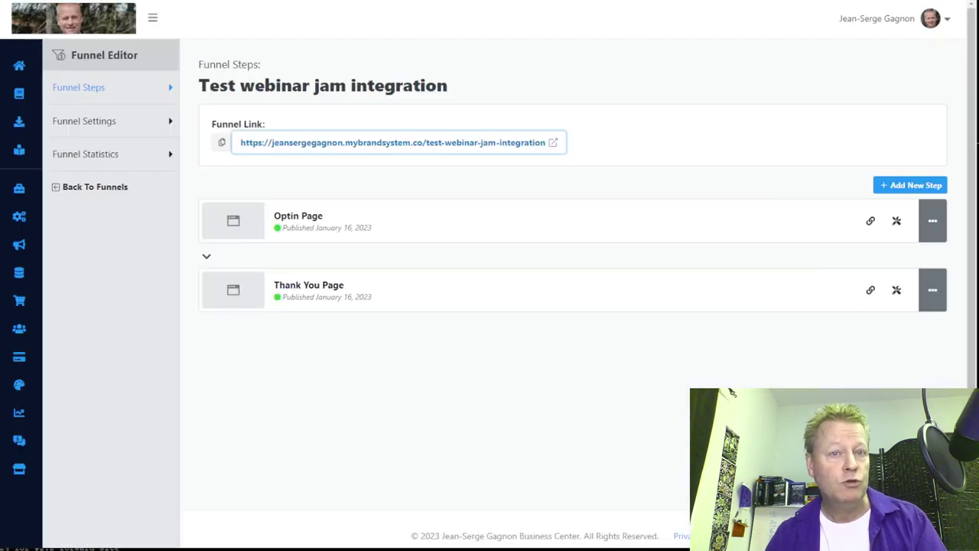
Step: Open the Optin Page's popup form settings and view its integration rules
click(896, 224)
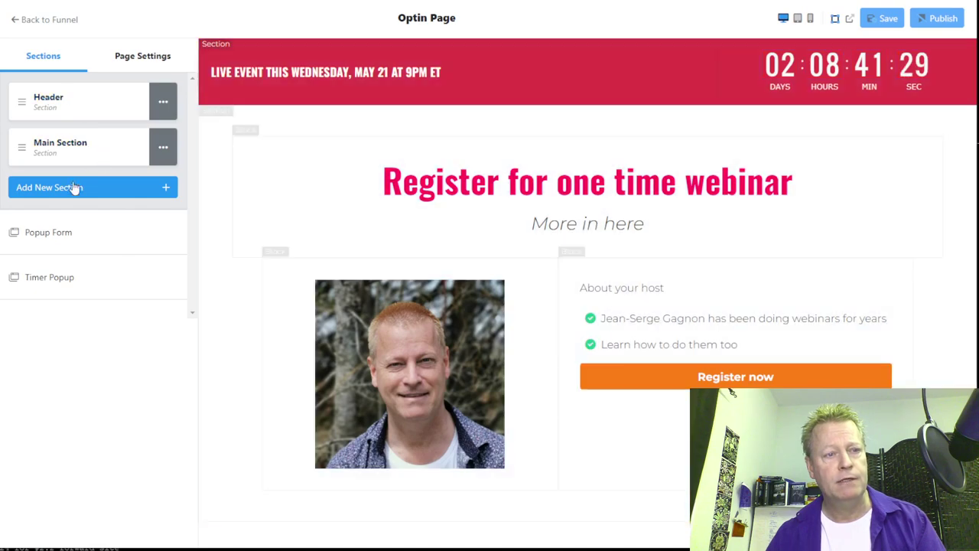
click(75, 188)
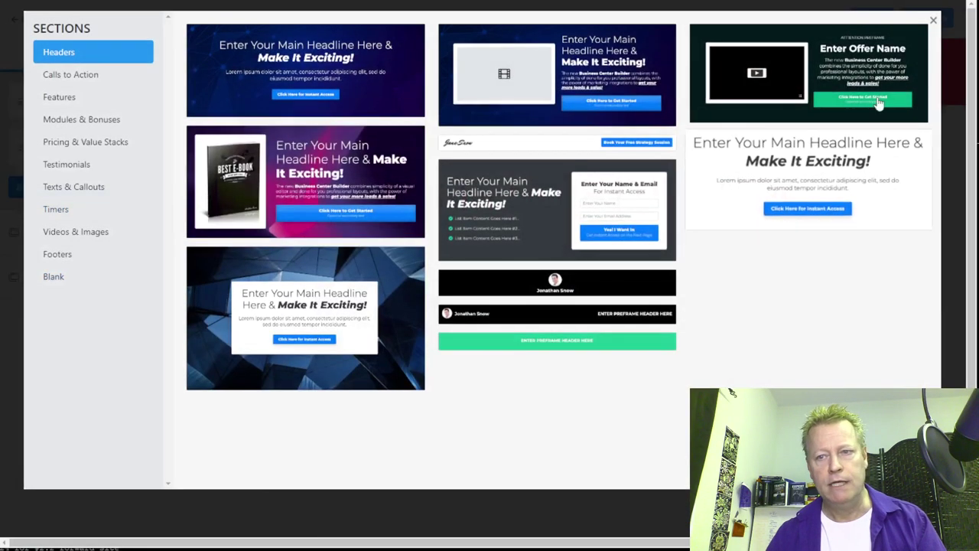
click(934, 21)
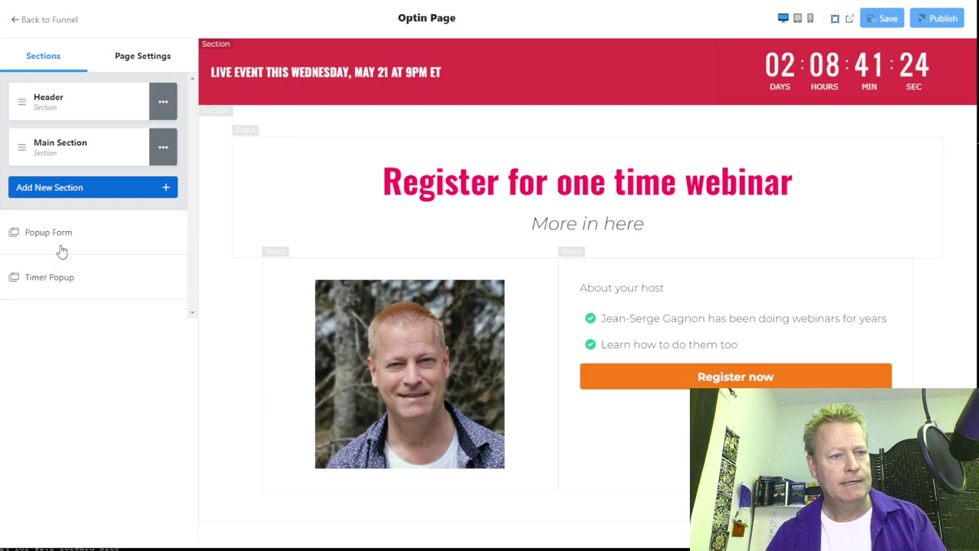
click(61, 239)
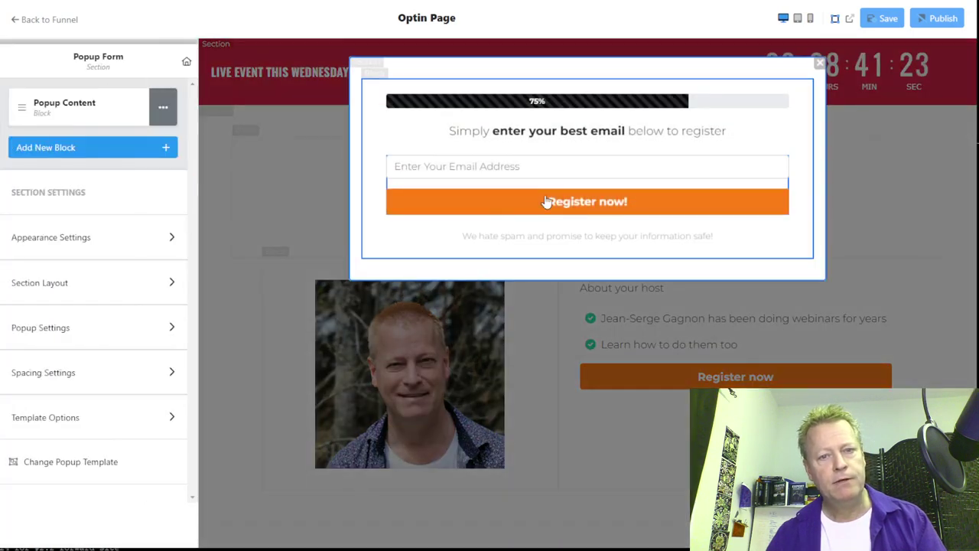
click(100, 101)
click(79, 143)
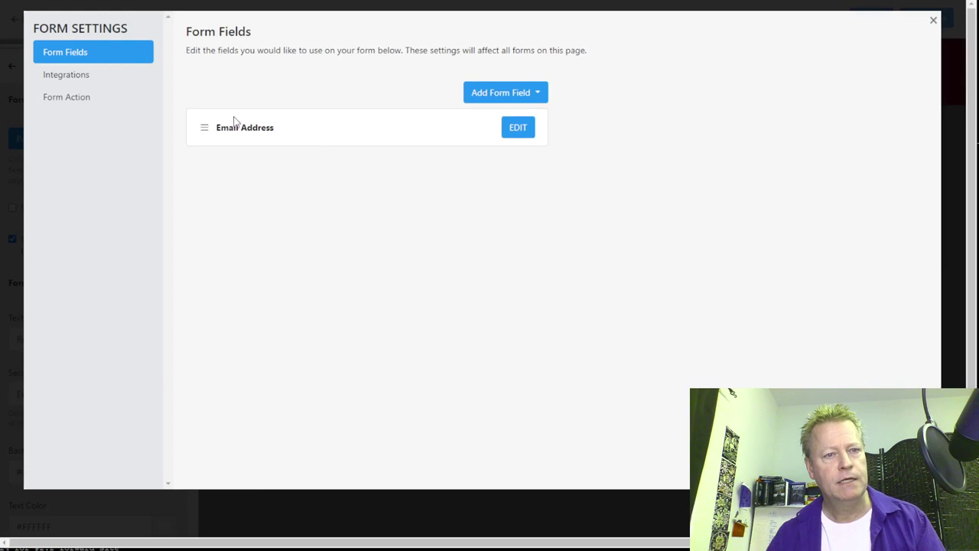
click(88, 80)
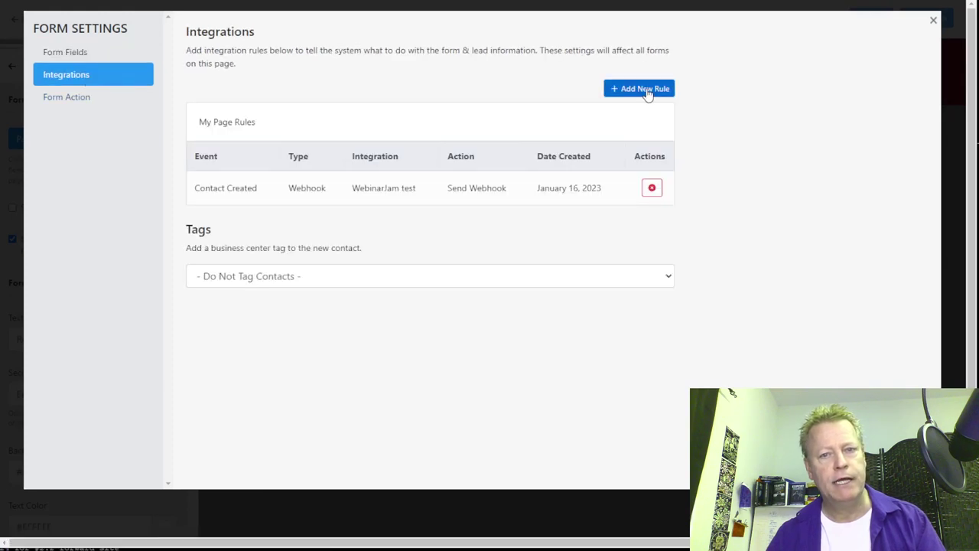
Step: Draft a Contact Created aWeber Add to List rule, then discard it without choosing a list
click(646, 90)
click(355, 92)
click(356, 120)
click(391, 149)
click(382, 258)
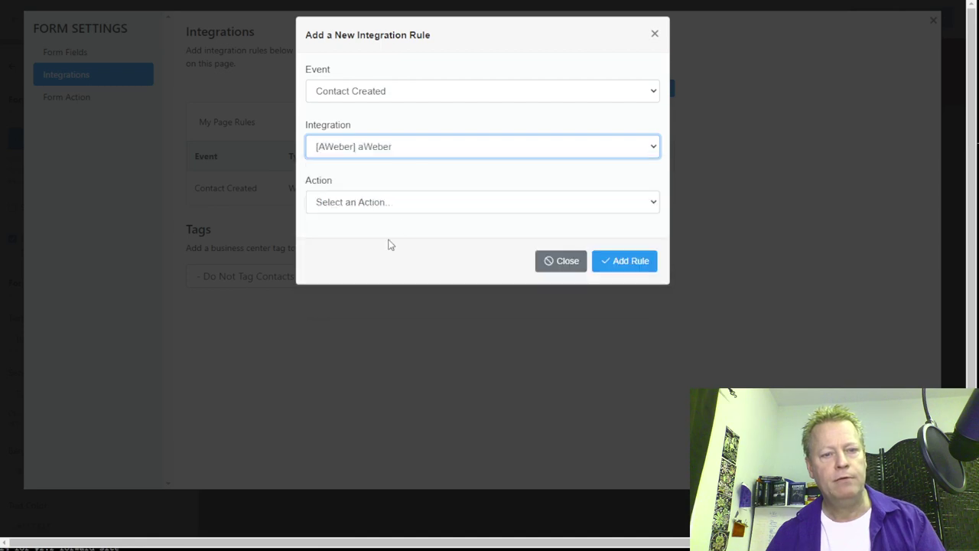
click(411, 203)
click(411, 238)
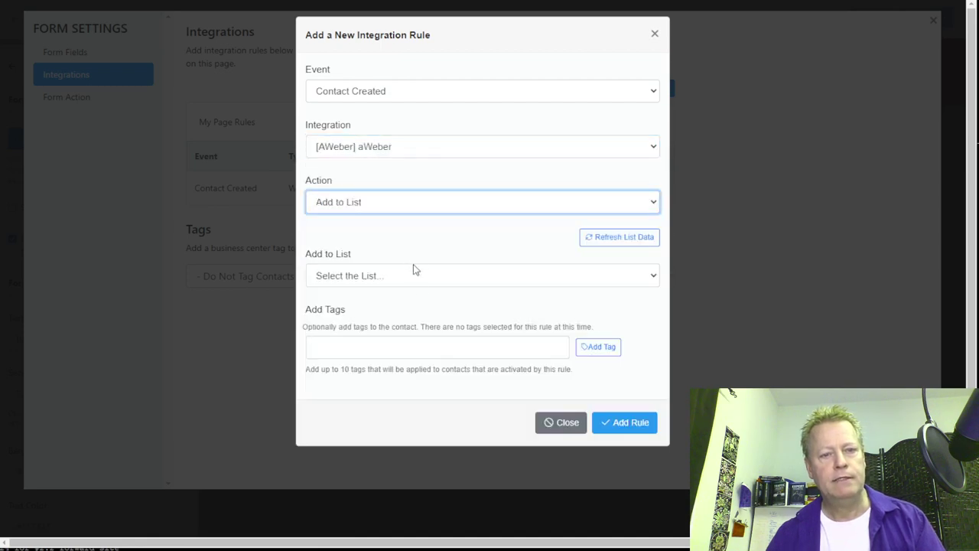
click(419, 277)
scroll(411, 383, down, 5)
scroll(411, 387, down, 6)
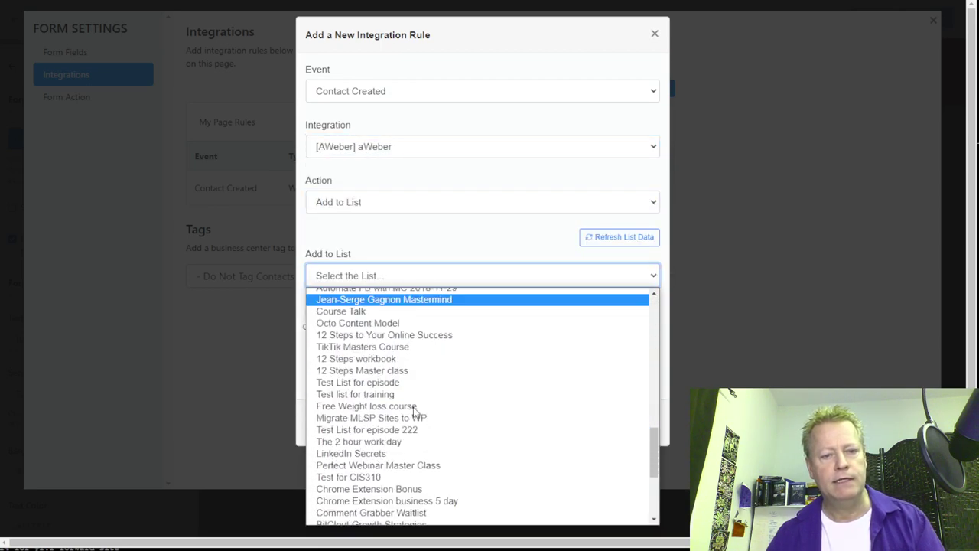
click(501, 229)
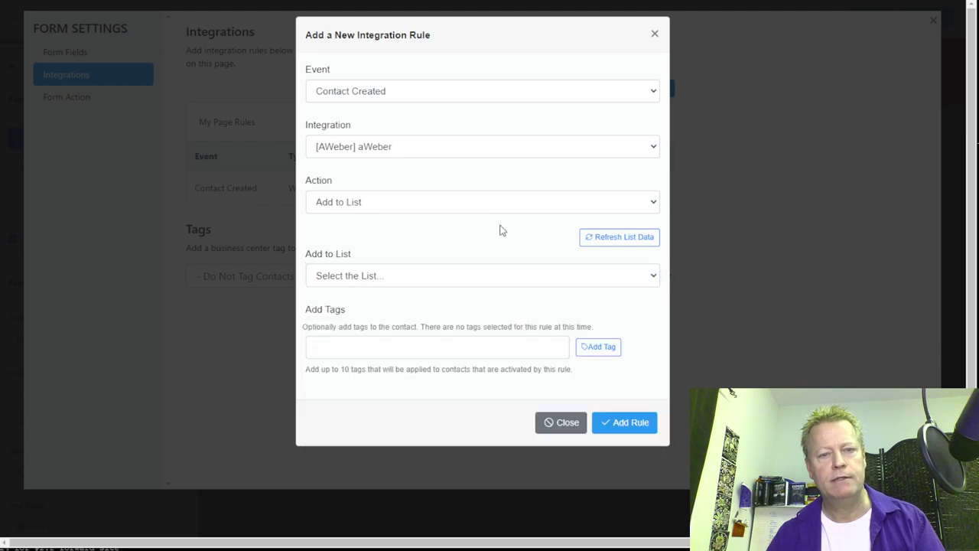
click(576, 422)
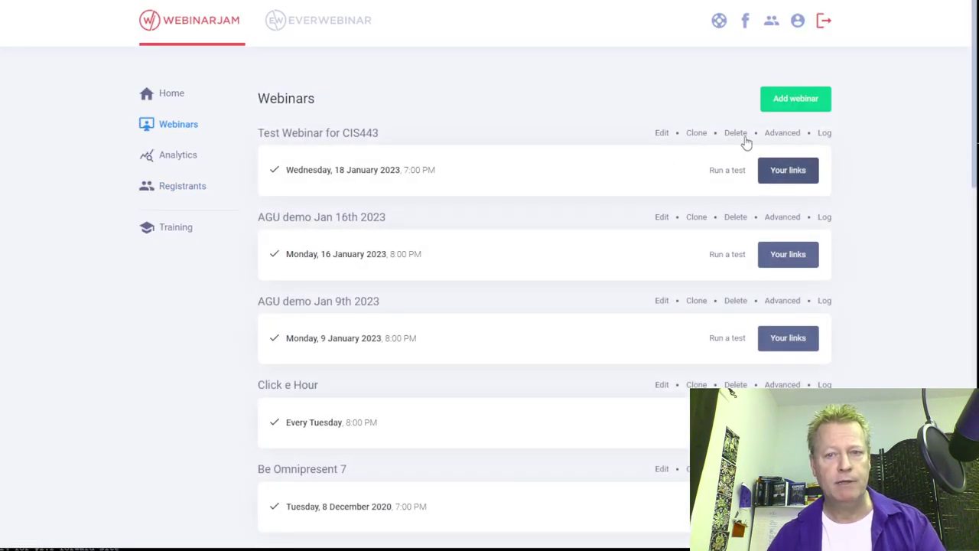
Step: Open Test Webinar for CIS443's full configuration and advance to its Integrations step
click(662, 132)
click(614, 274)
click(677, 155)
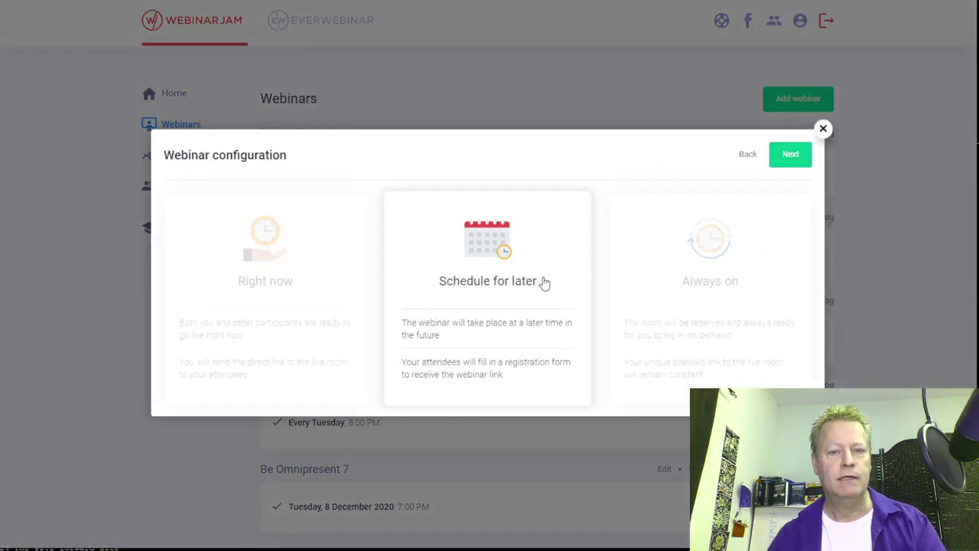
mouse_move(739, 194)
click(790, 155)
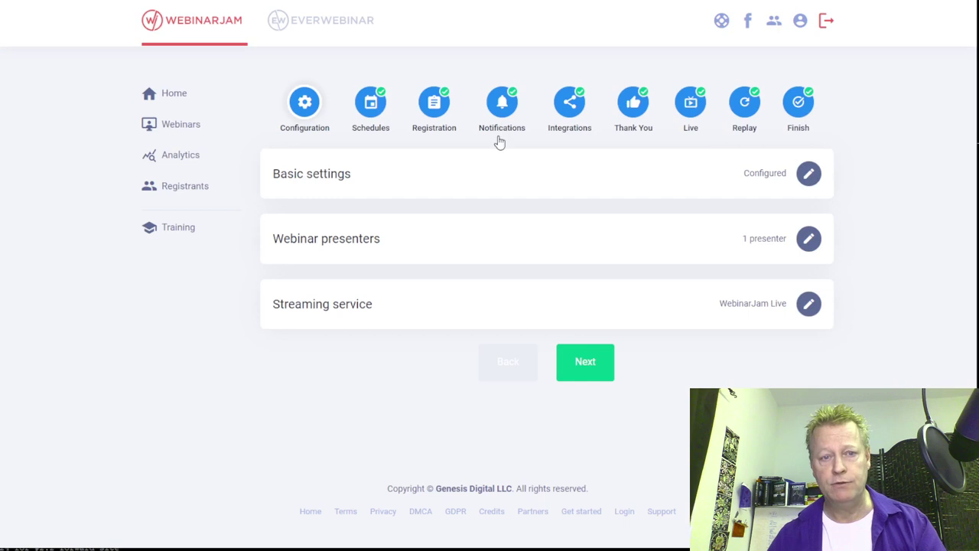
click(568, 105)
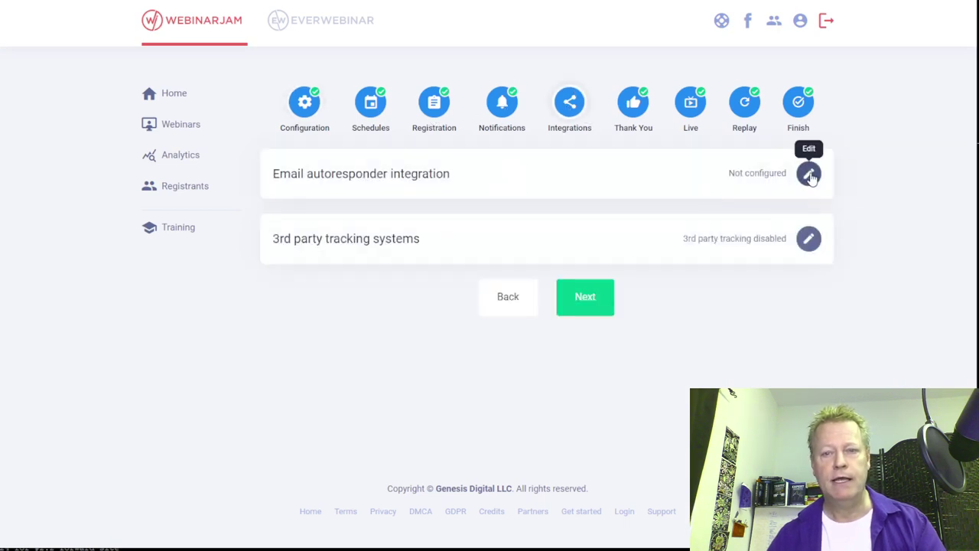
Step: Inspect the AWeber email autoresponder rules, then return to the Business Center form settings
click(808, 173)
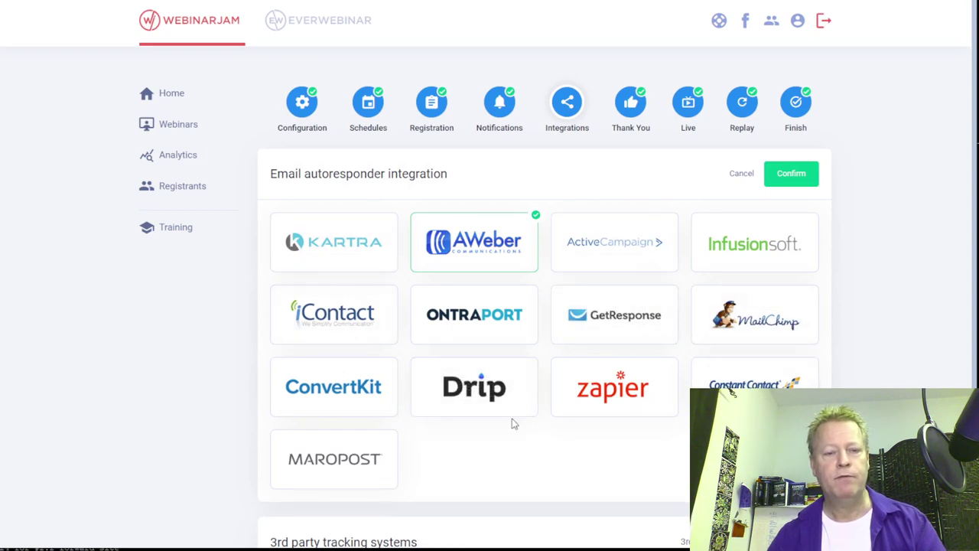
click(475, 241)
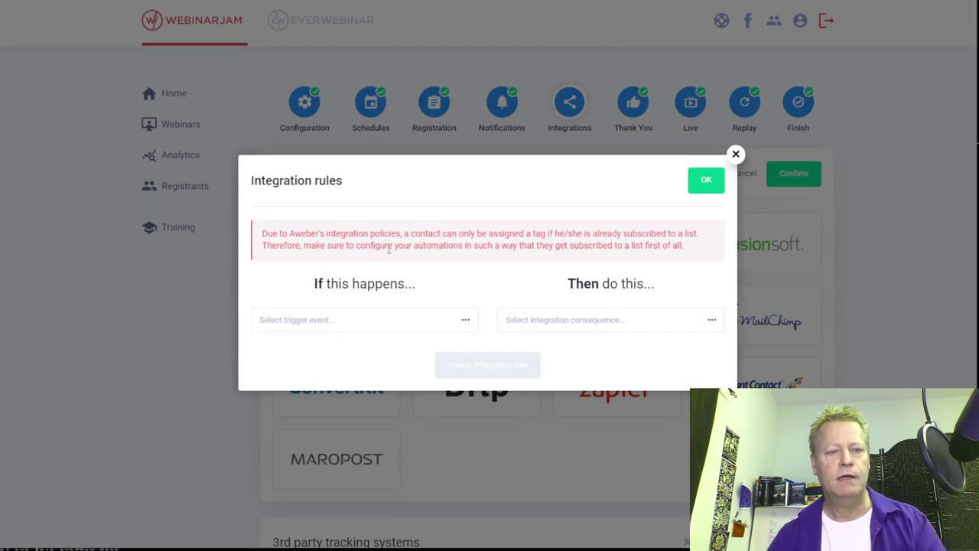
click(734, 153)
mouse_move(493, 242)
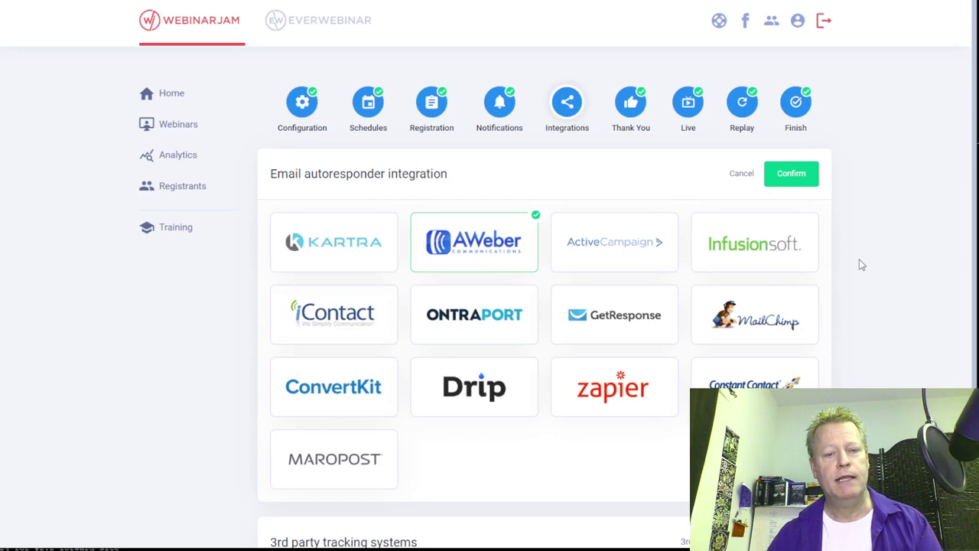
scroll(859, 260, down, 3)
scroll(859, 256, up, 3)
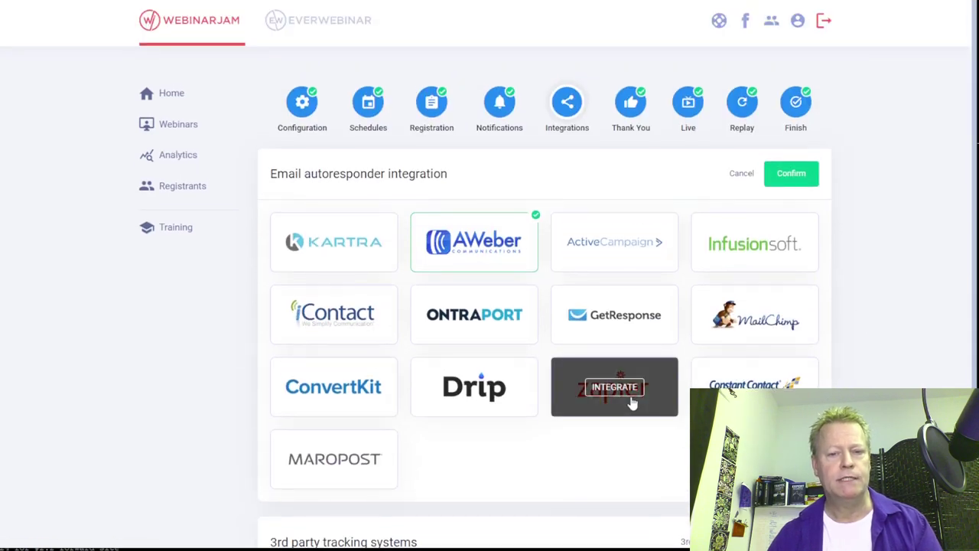
key(alt+Tab)
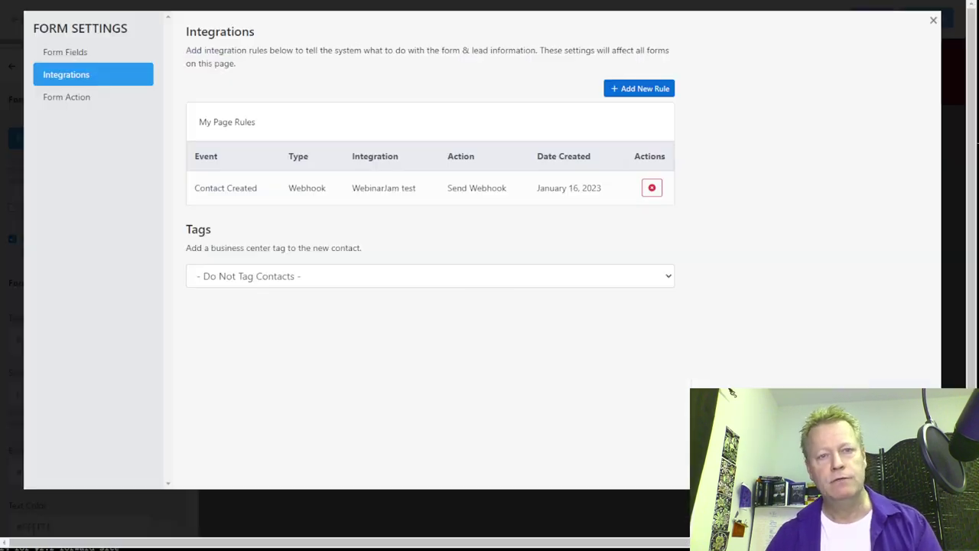